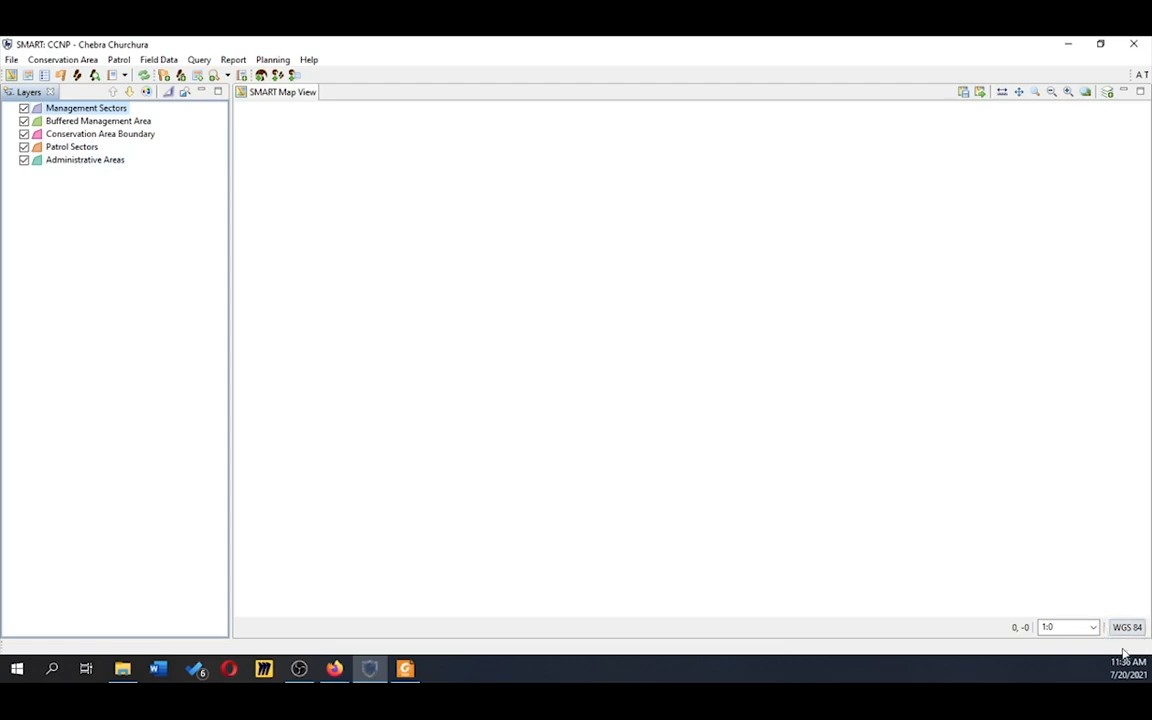
pyautogui.click(1093, 628)
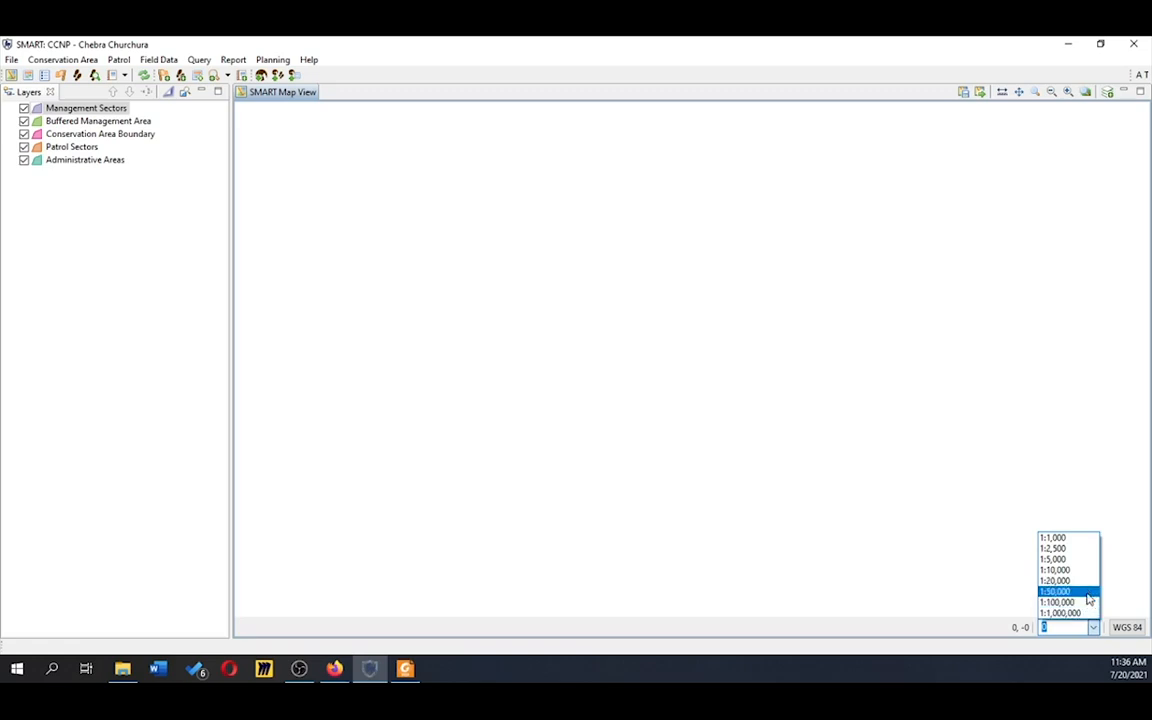
pyautogui.click(958, 410)
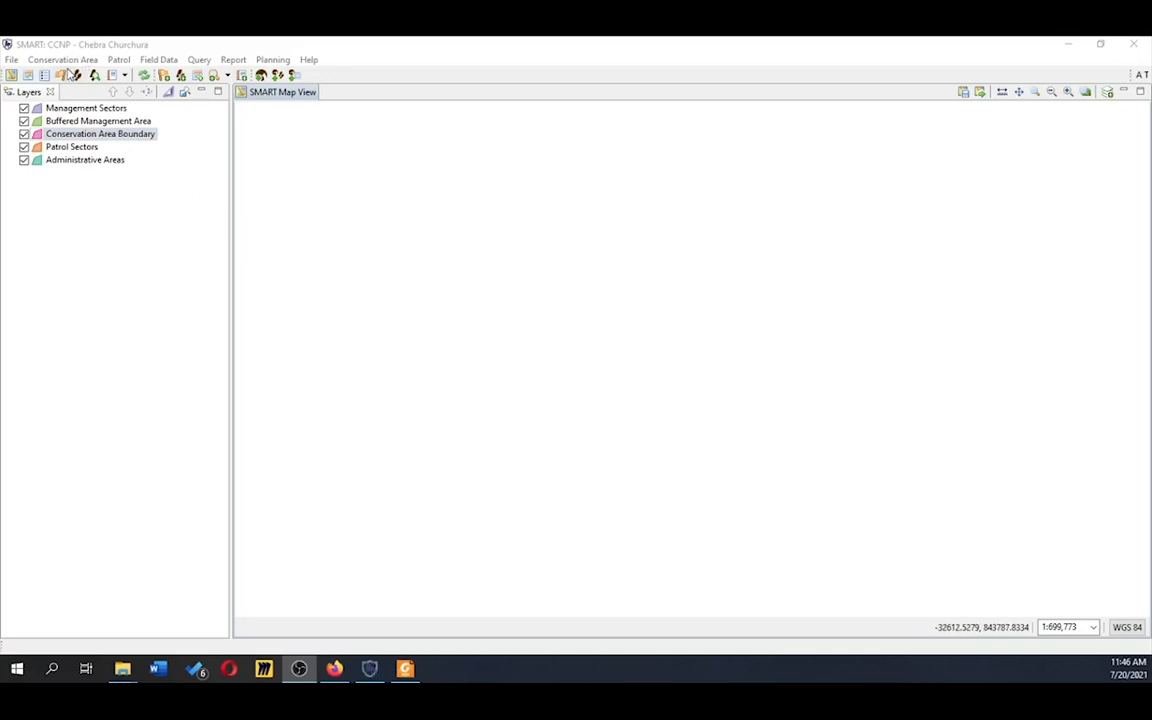
# - Start loading Management Sectors in the conservation area boundary definitions, accepting replacement of the existing features
pyautogui.click(64, 61)
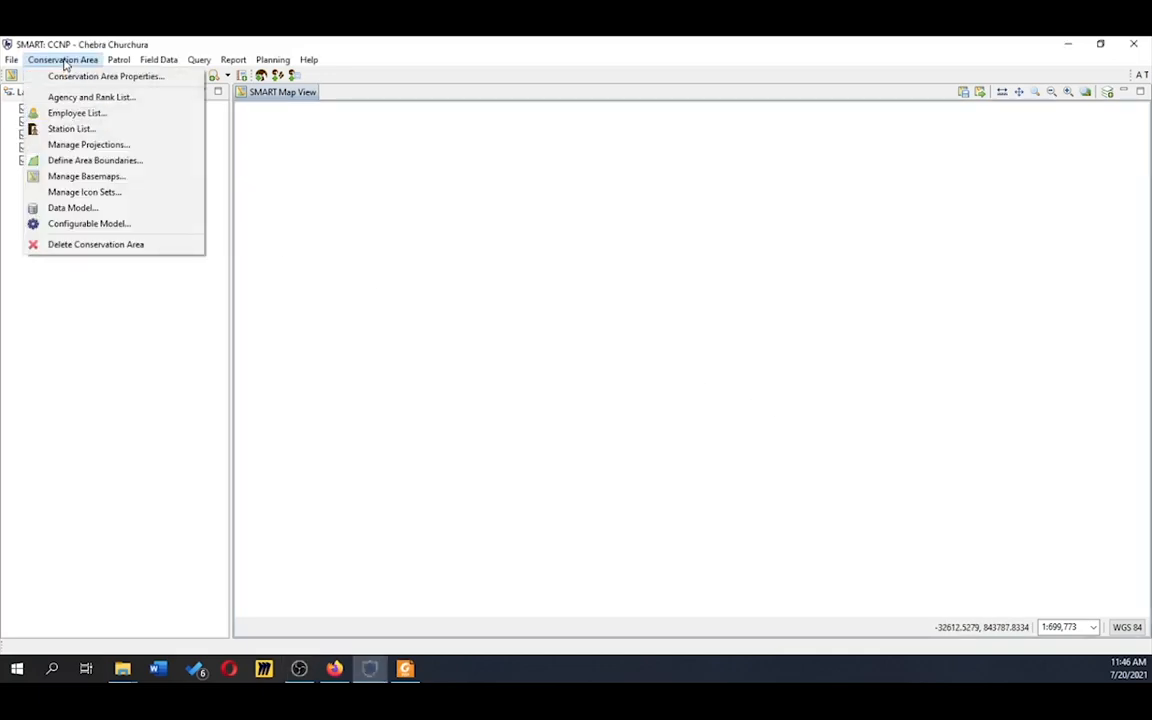
pyautogui.click(155, 170)
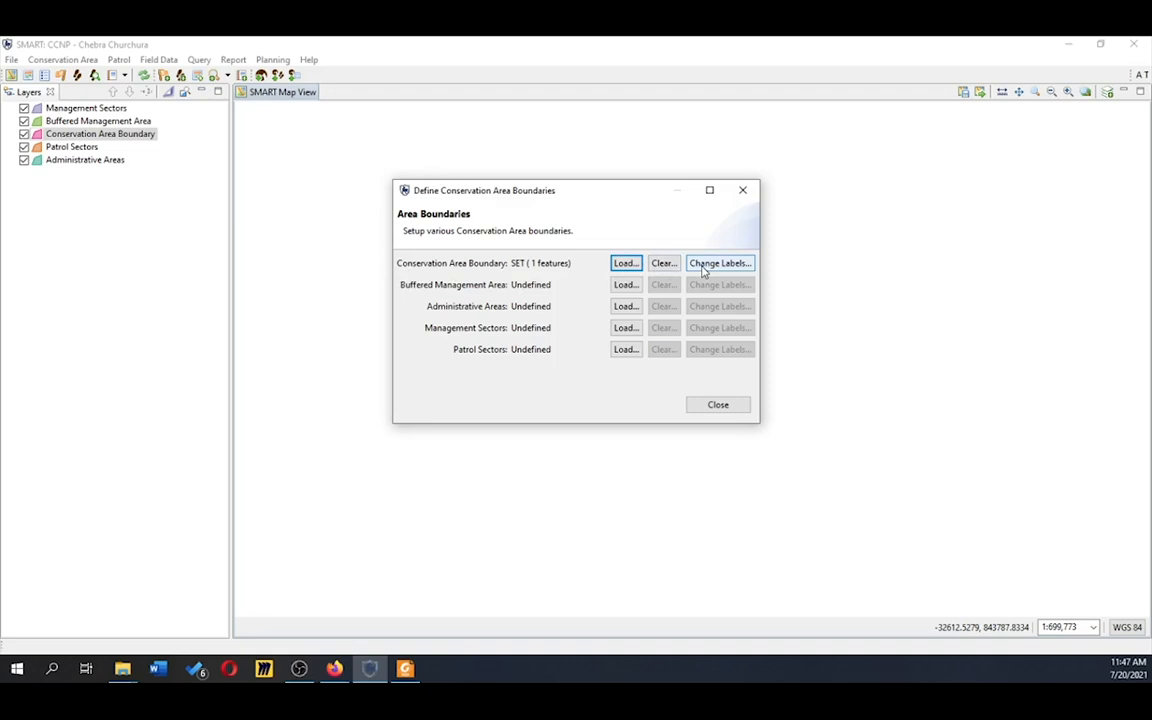
pyautogui.click(636, 331)
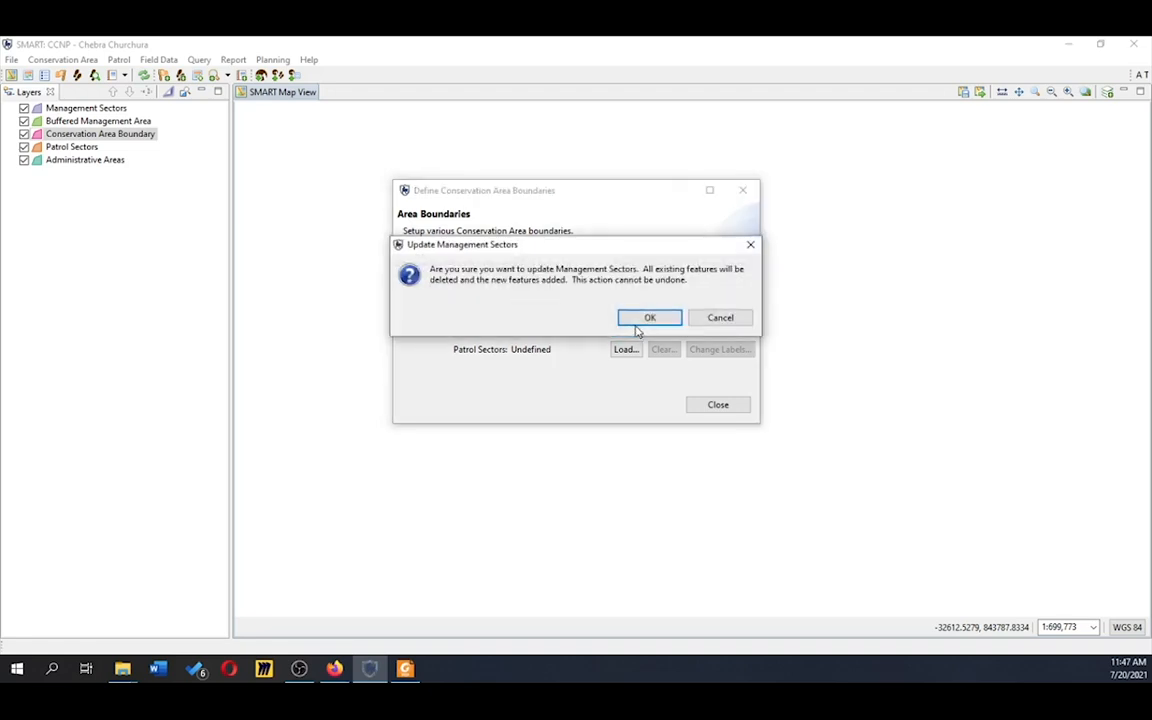
pyautogui.click(648, 318)
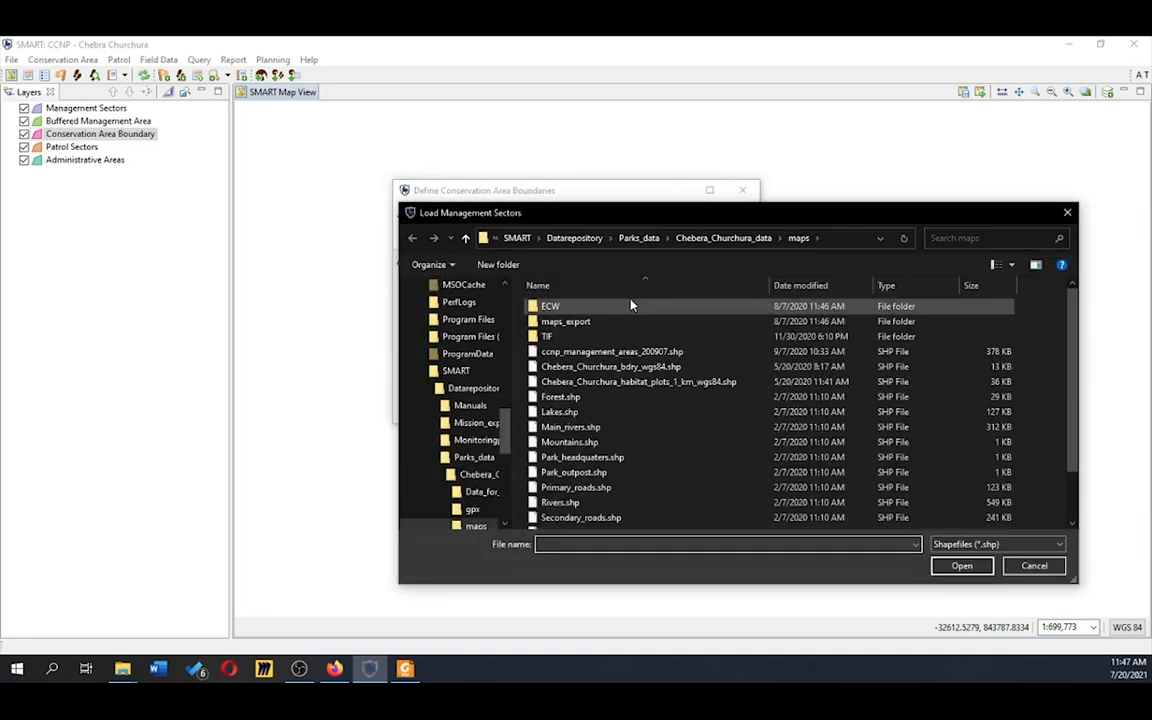
# - Load ccnp_management_areas_200907.shp from SMART\Datarepository\Parks_data\Chebera_Churchura_data\maps as the Management Sectors
pyautogui.click(517, 238)
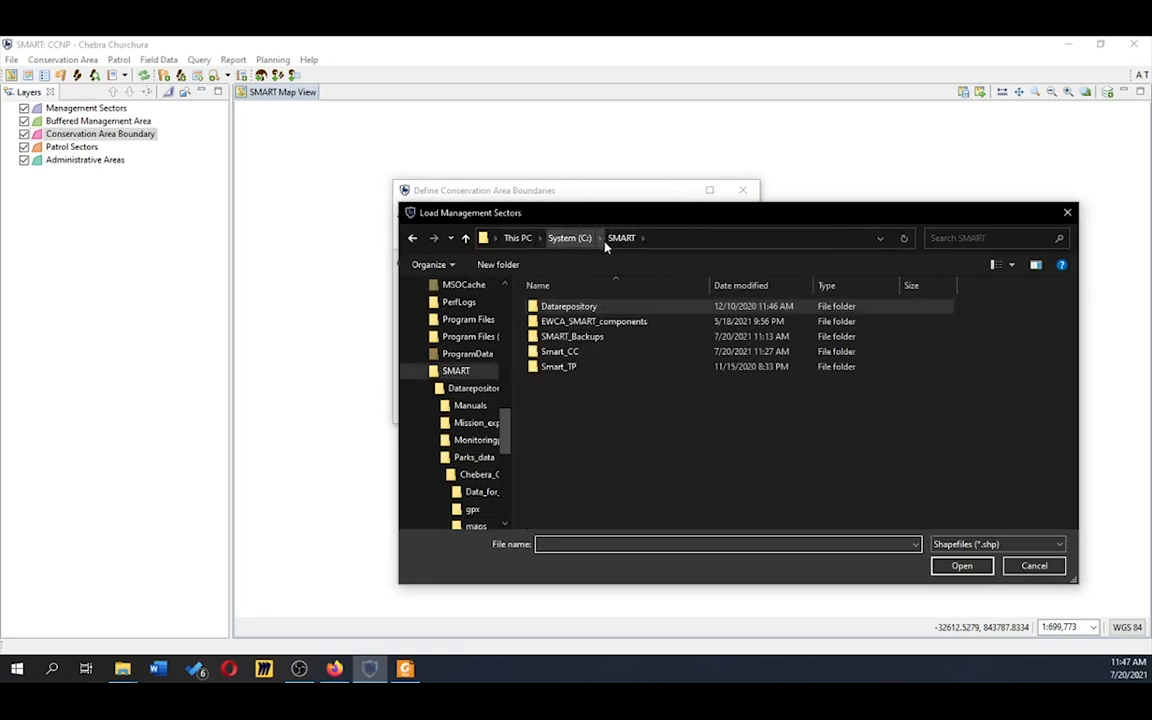
pyautogui.doubleClick(609, 308)
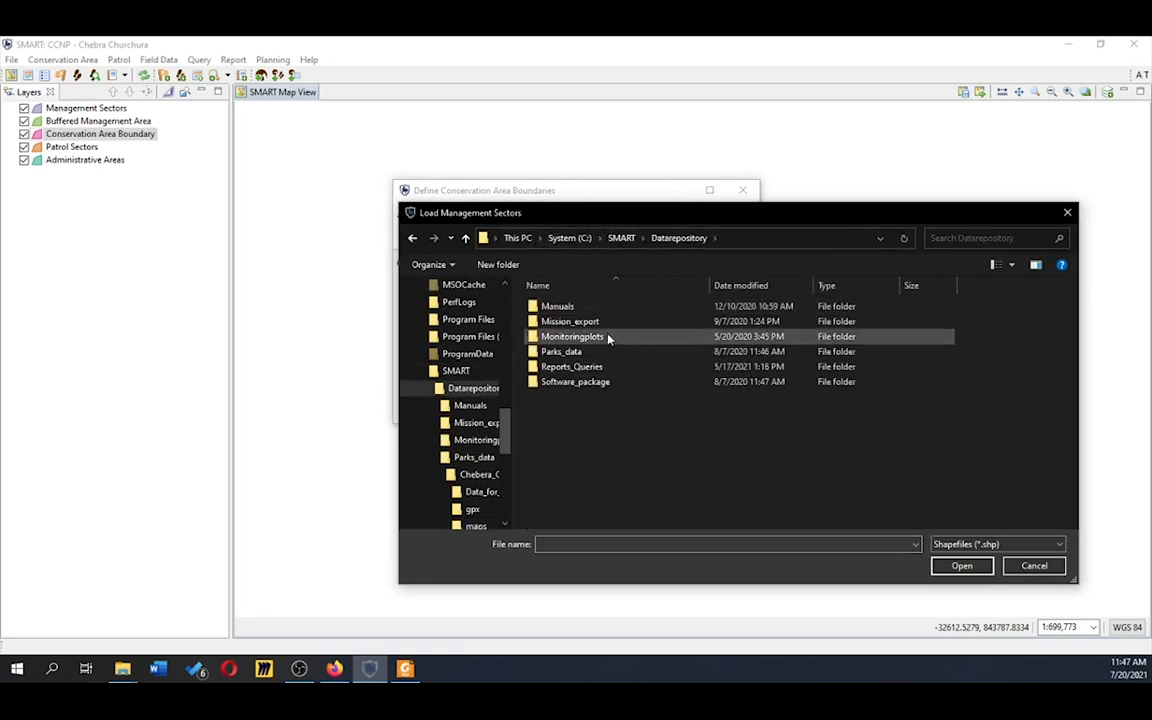
pyautogui.doubleClick(603, 352)
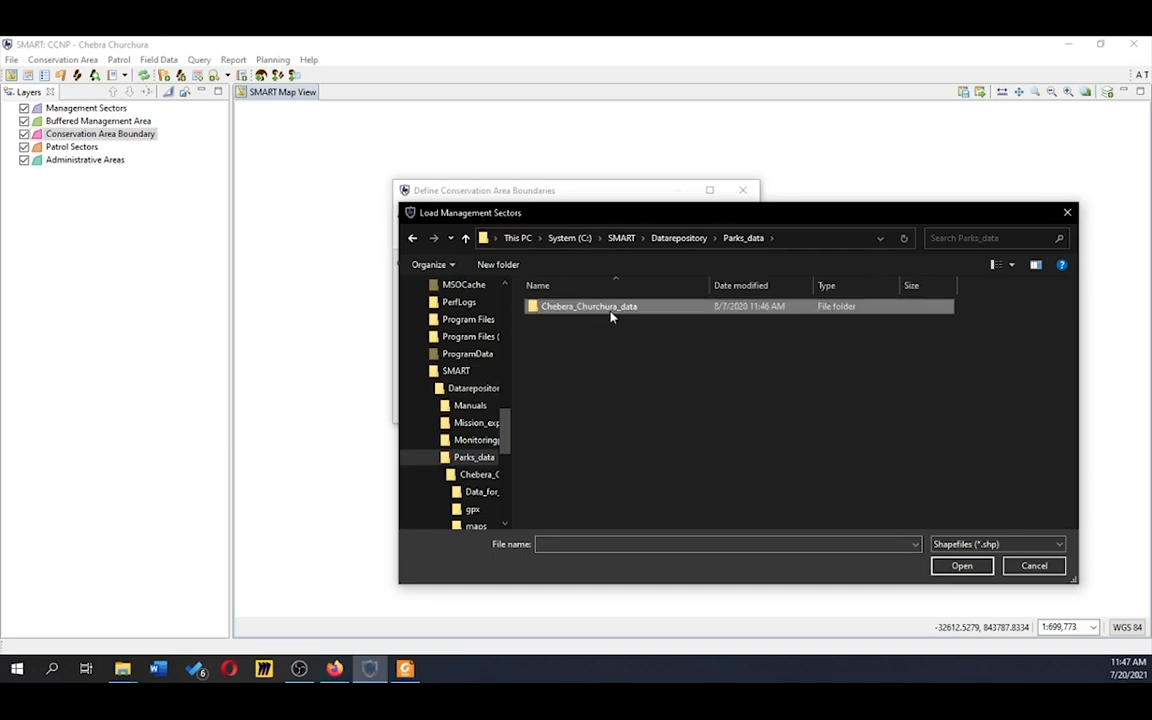
pyautogui.doubleClick(612, 316)
pyautogui.doubleClick(605, 338)
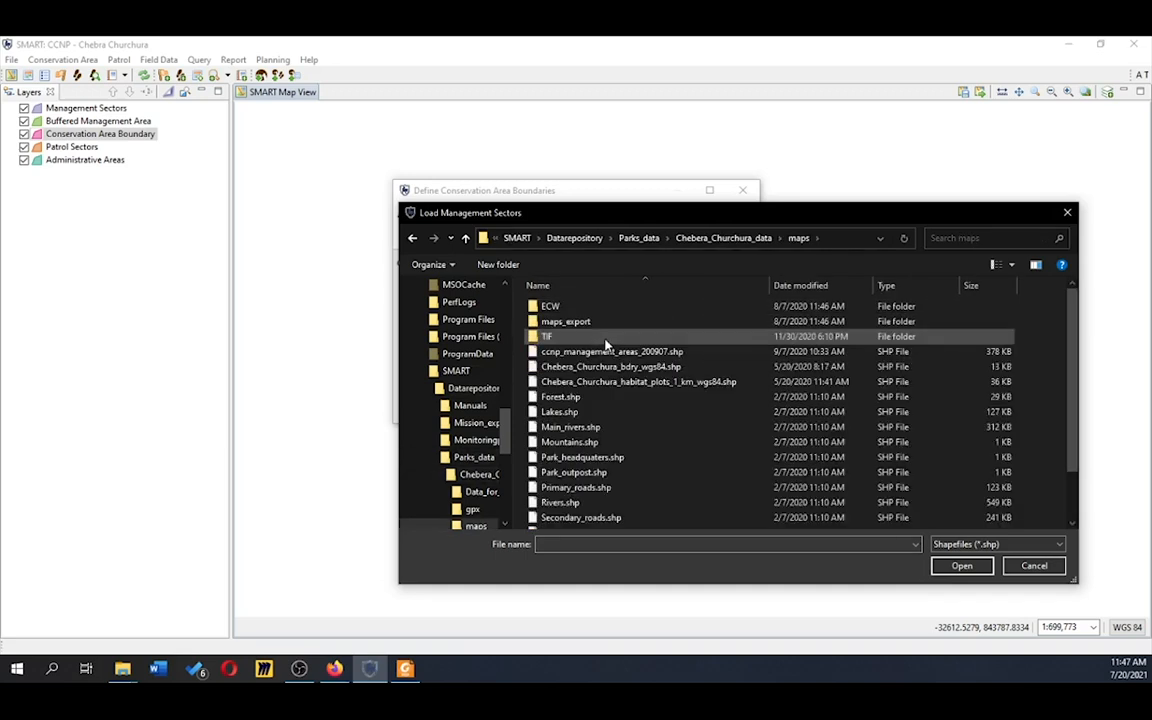
pyautogui.click(733, 354)
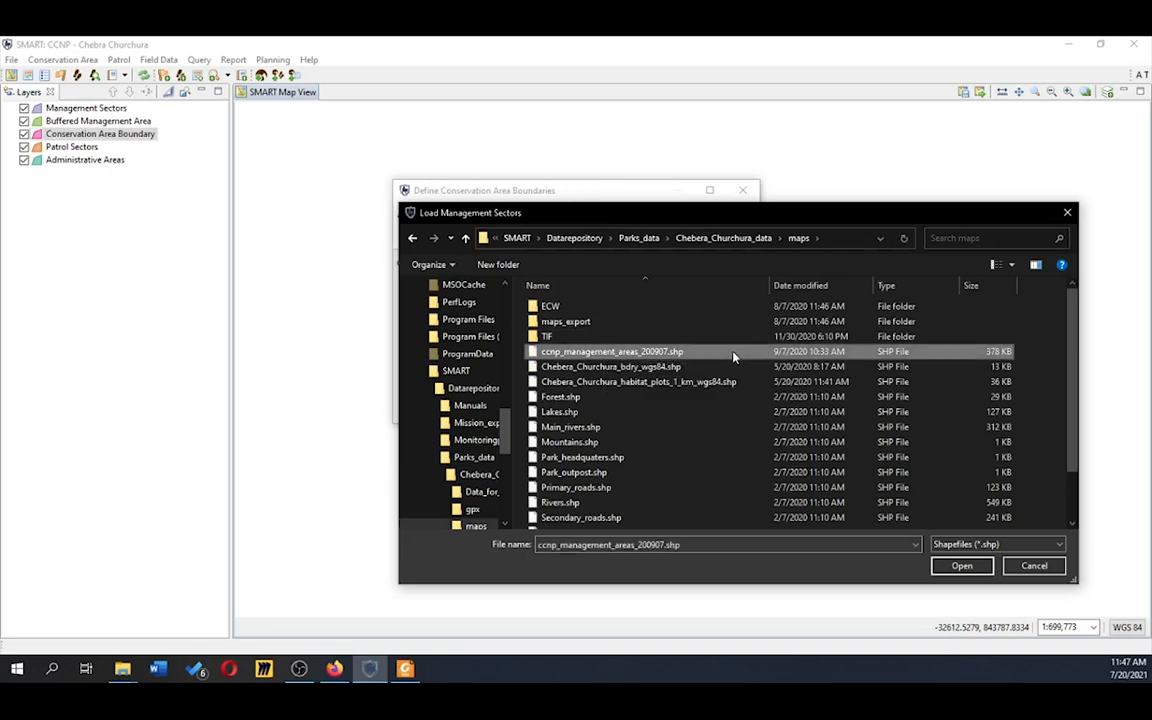
pyautogui.click(960, 566)
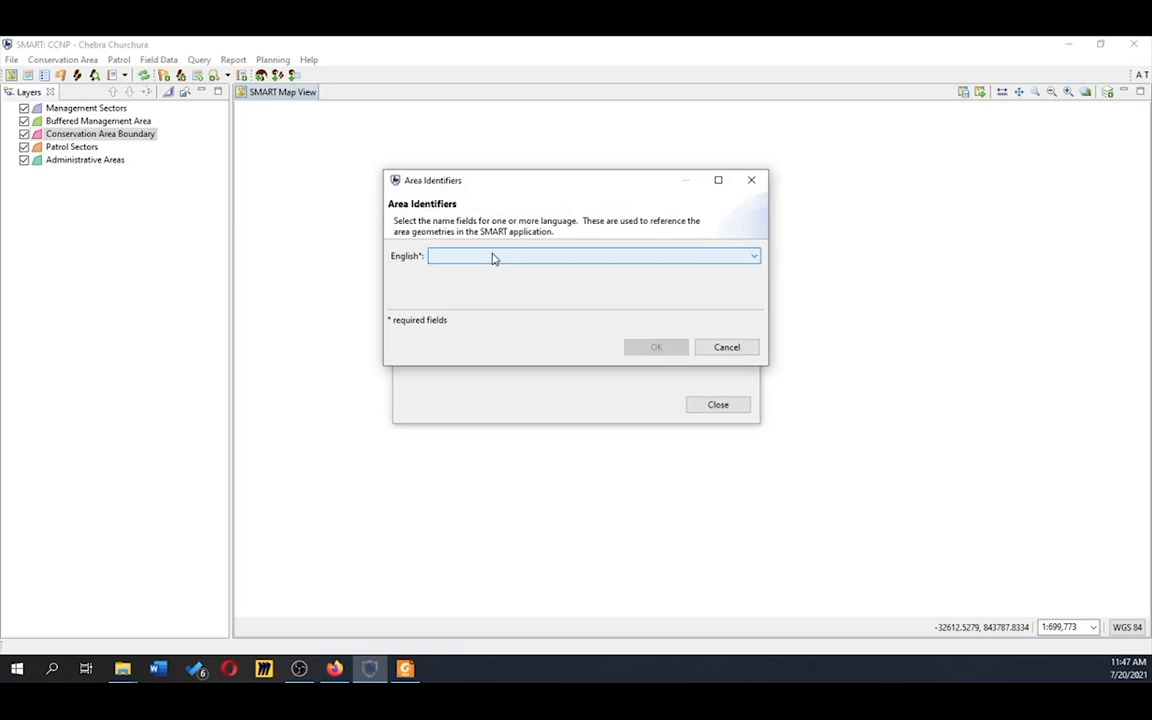
# - Use the Zone field as the English area identifier for the Management Sectors and close the boundary definitions
pyautogui.click(492, 258)
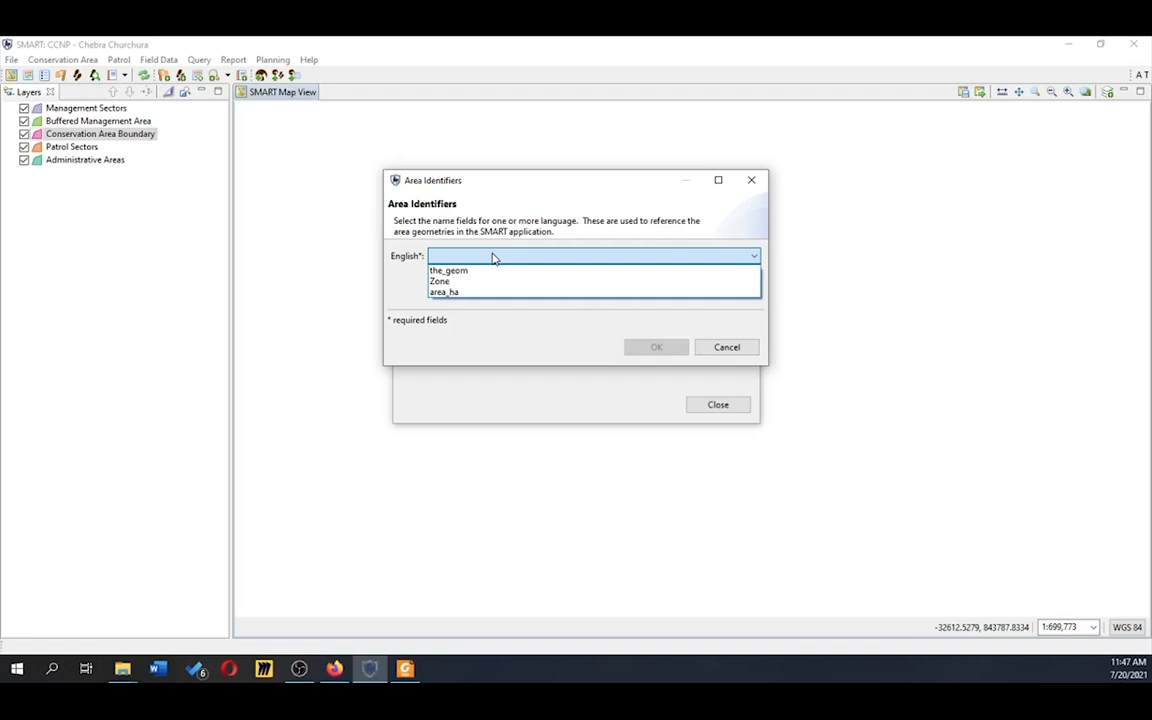
pyautogui.click(470, 283)
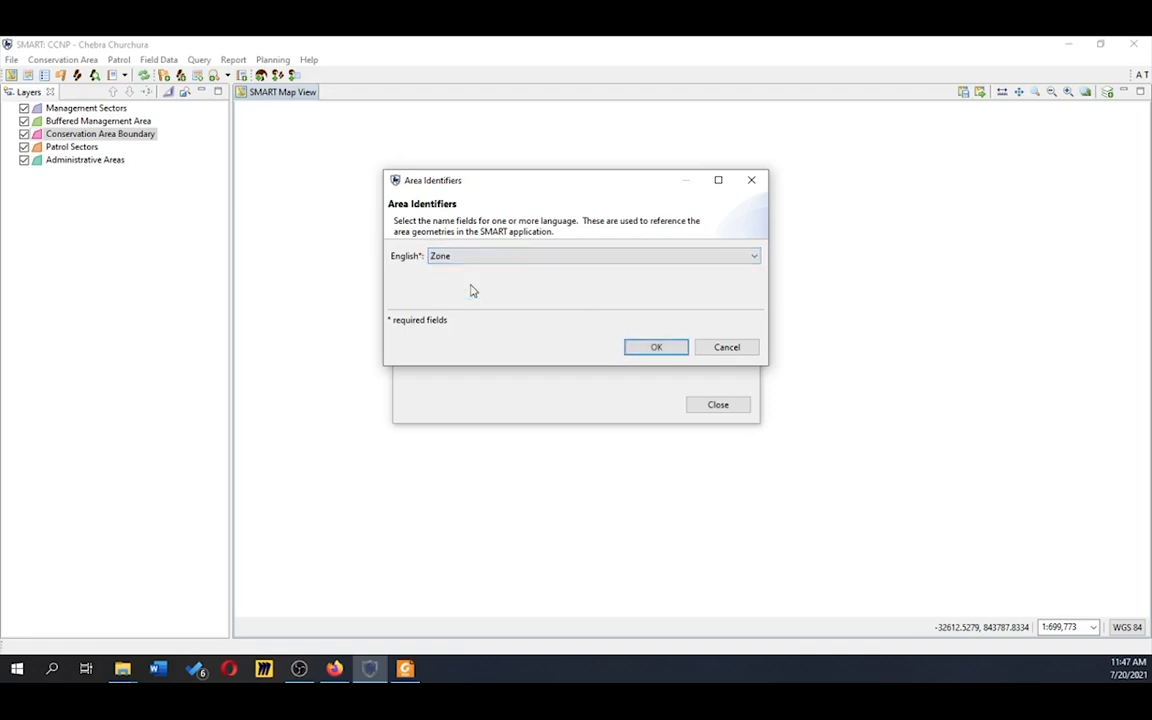
pyautogui.click(634, 348)
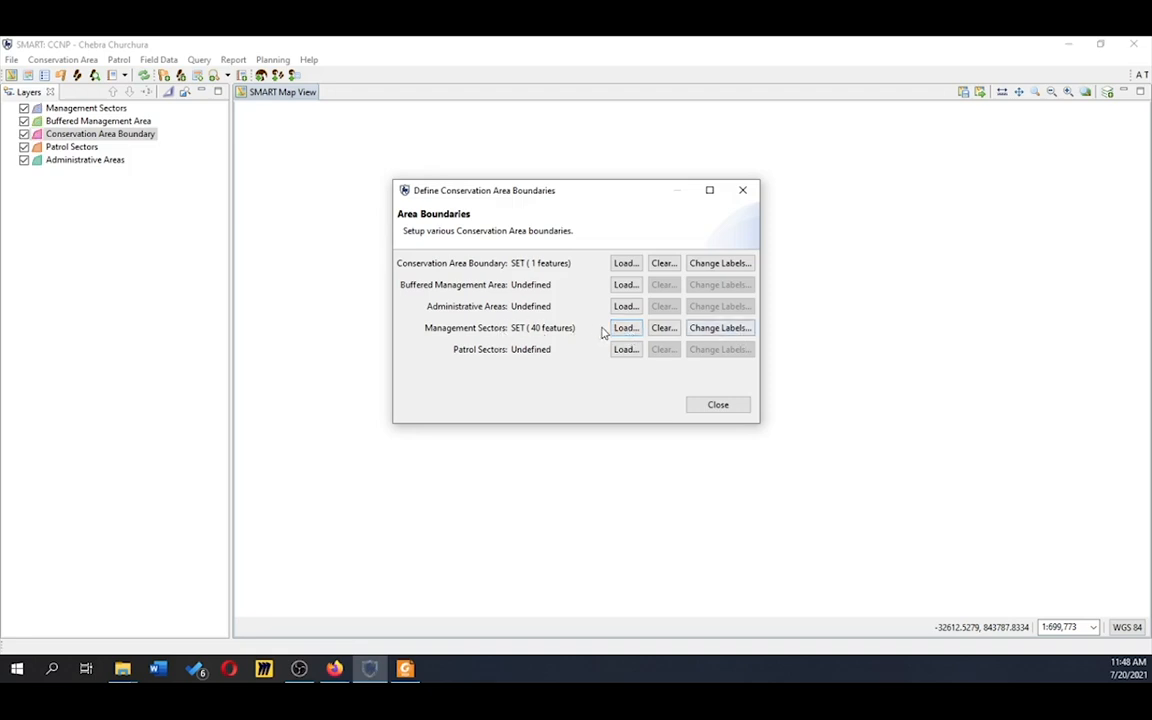
pyautogui.click(698, 408)
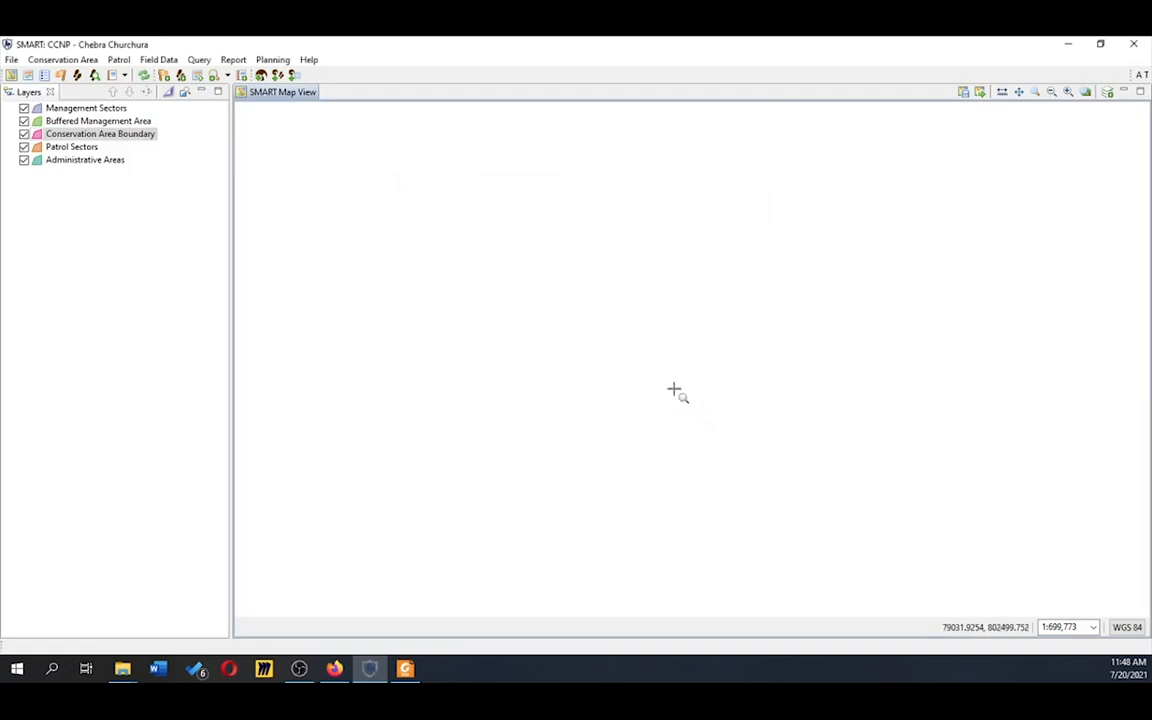
# - Zoom the map to the extent of the Management Sectors layer
pyautogui.click(104, 109)
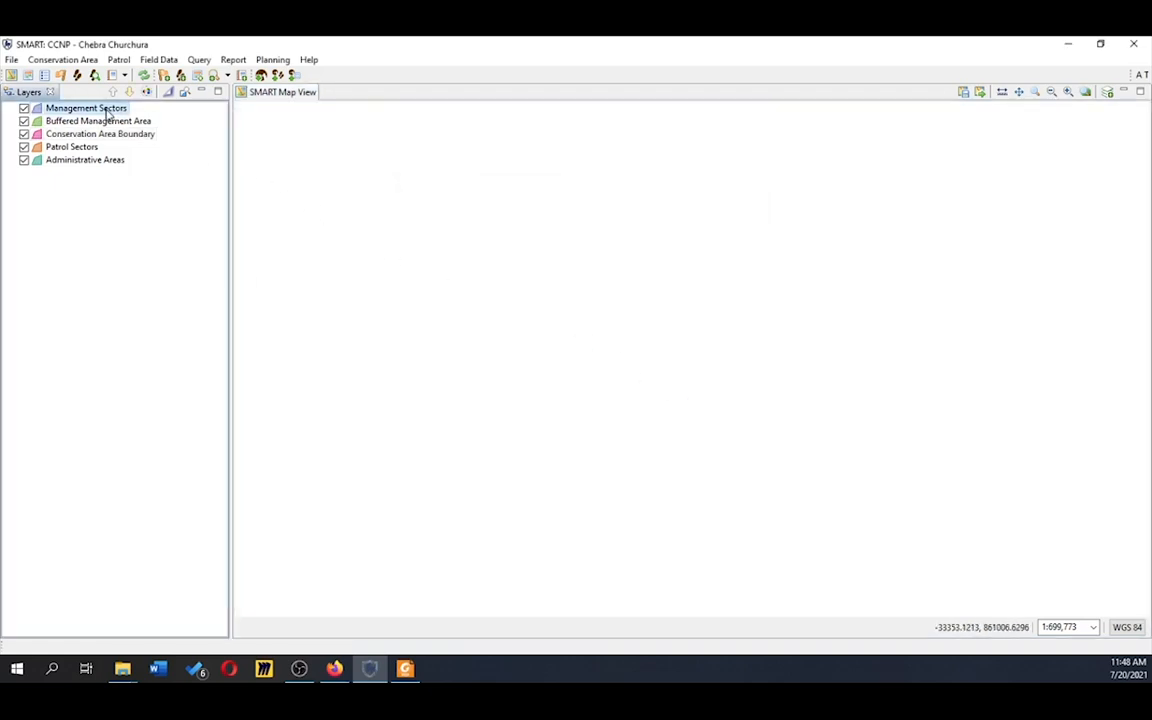
pyautogui.rightClick(104, 110)
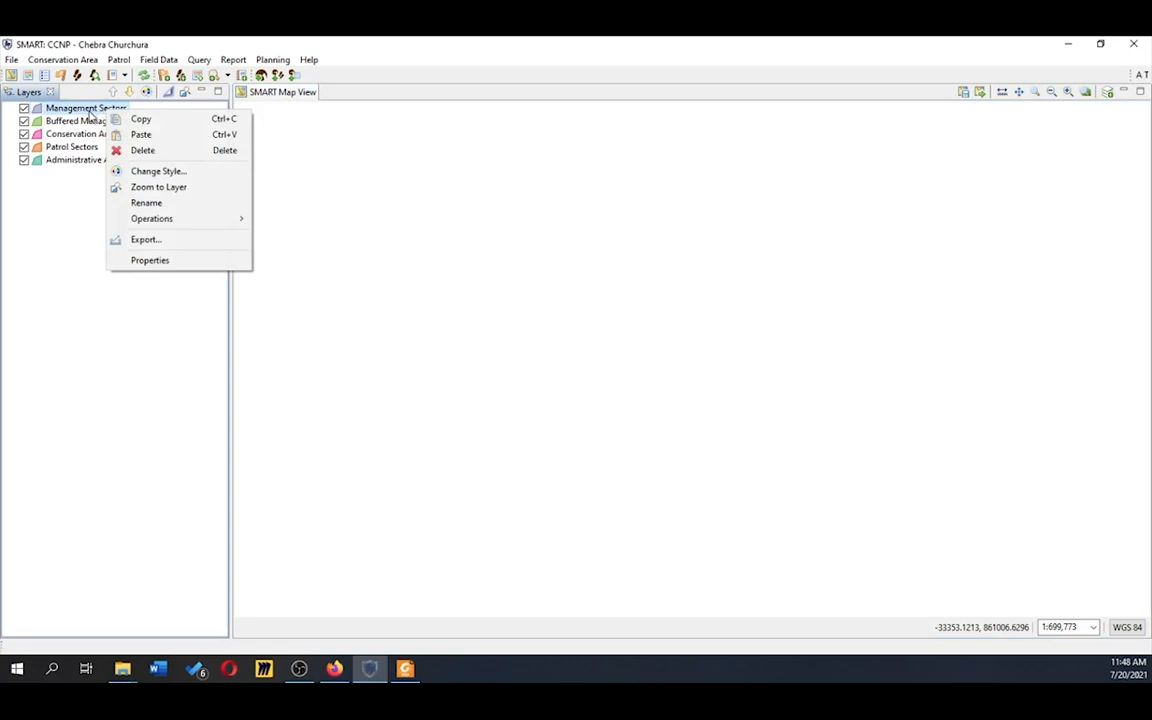
pyautogui.click(177, 188)
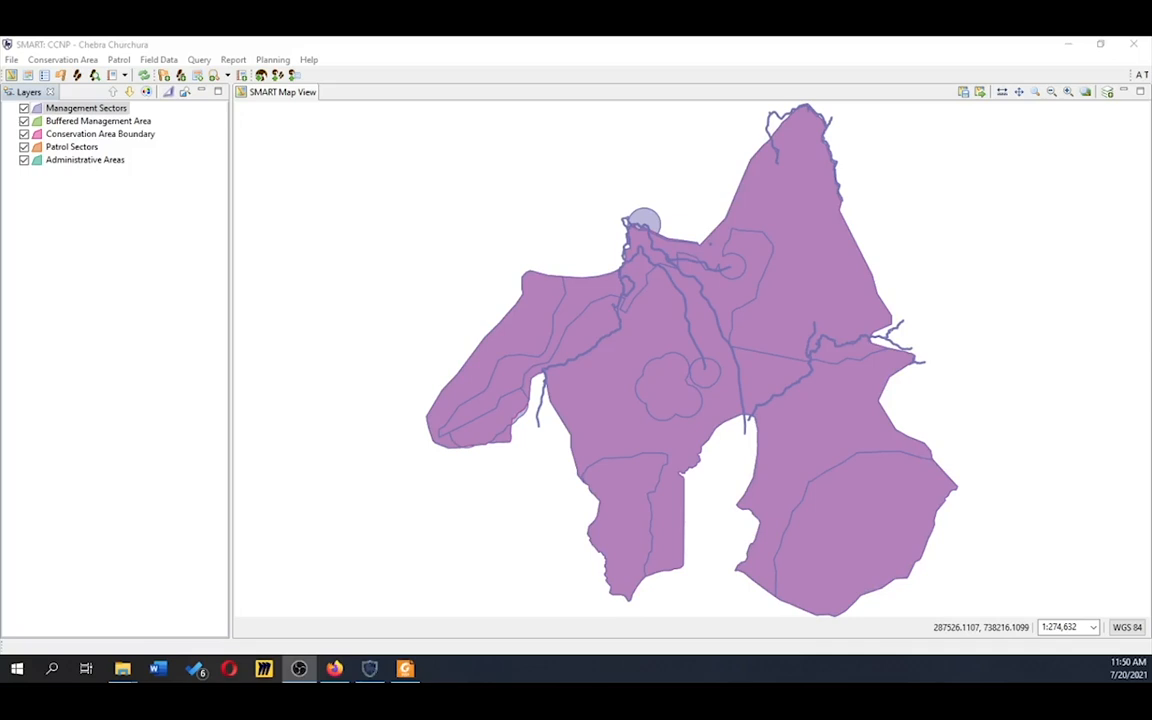
# - Choose a Theme style with the "BuPu: light blue to dark purple" palette for the Management Sectors layer
pyautogui.rightClick(100, 116)
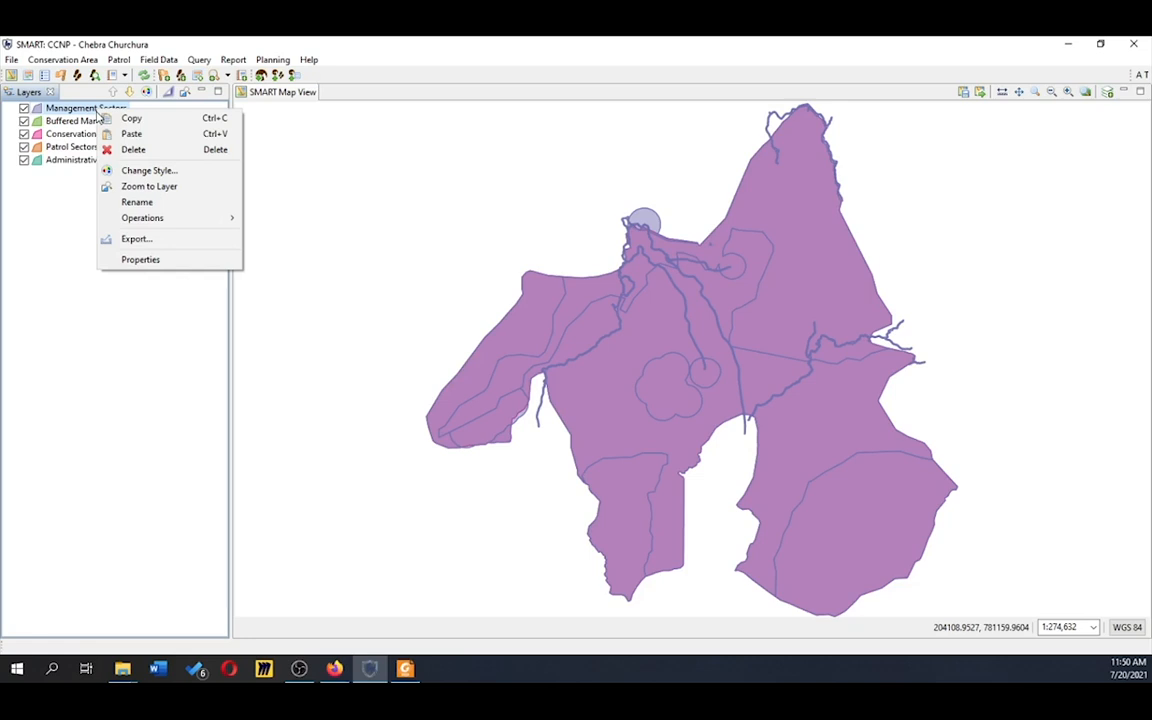
pyautogui.click(183, 177)
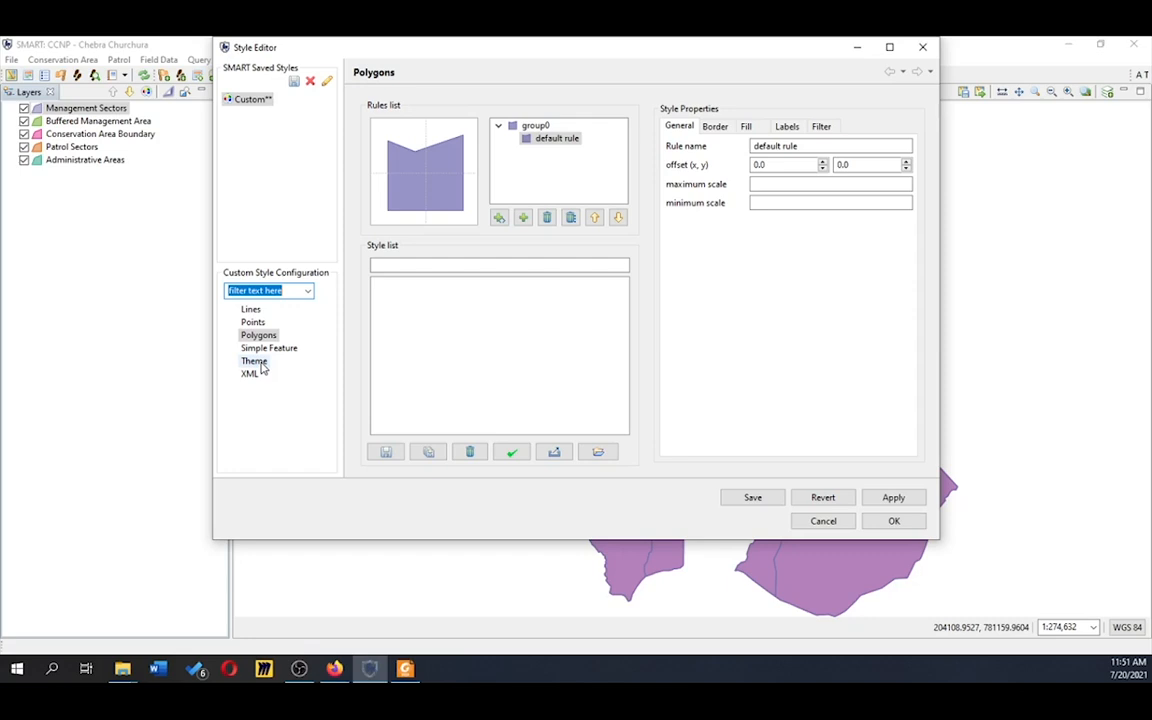
pyautogui.click(258, 365)
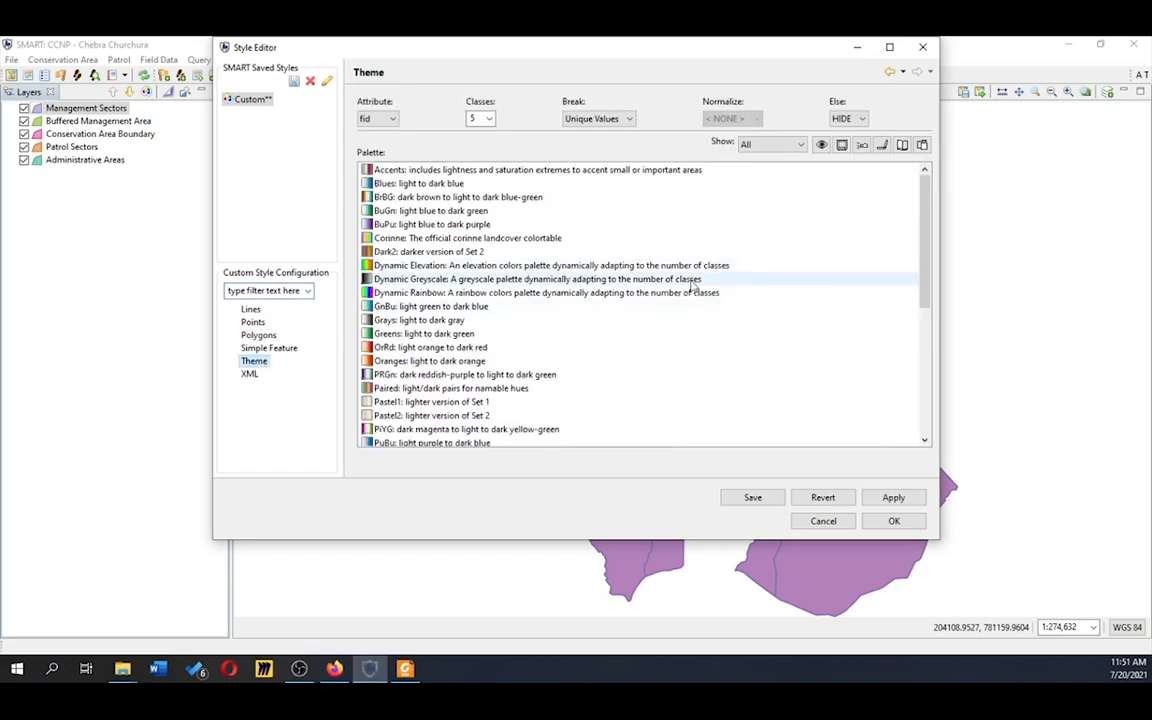
pyautogui.scroll(-3, 745, 255)
pyautogui.scroll(-2, 732, 263)
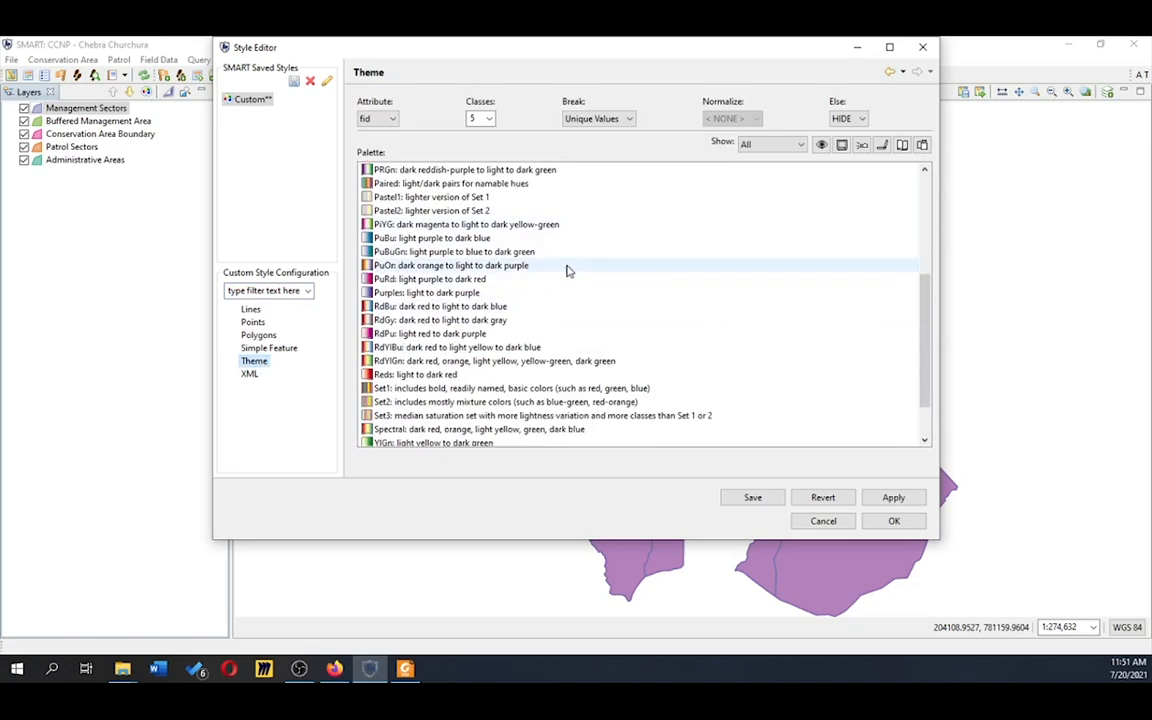
pyautogui.scroll(5, 567, 271)
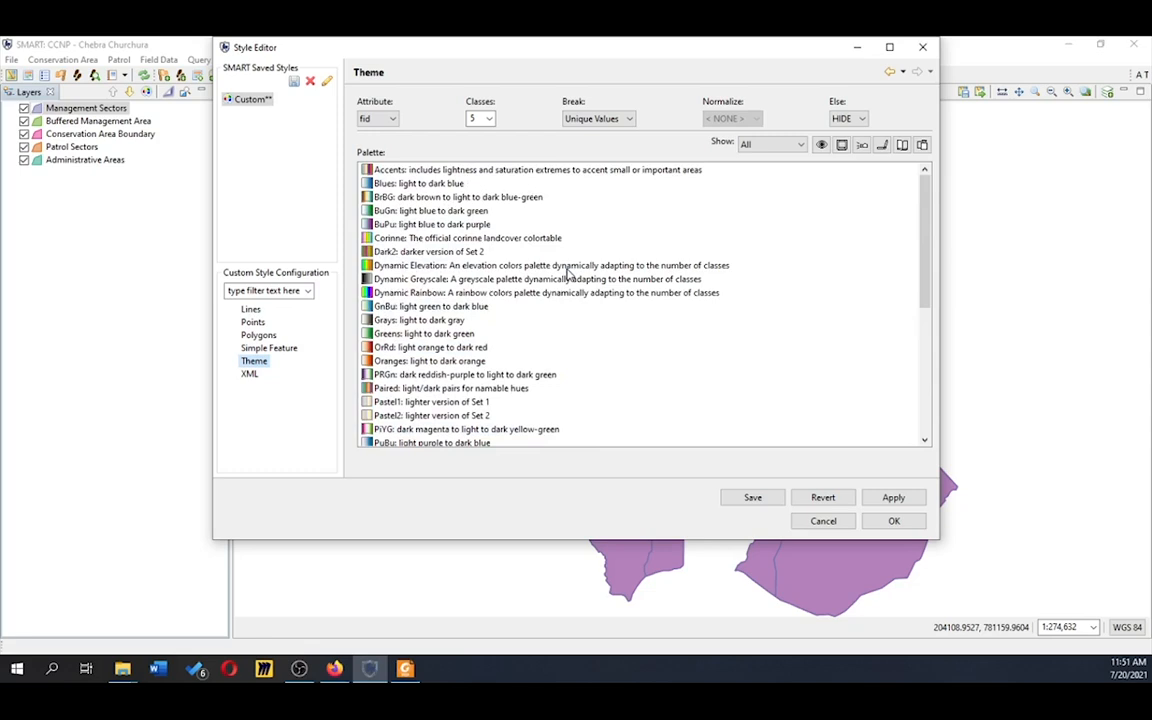
pyautogui.click(478, 224)
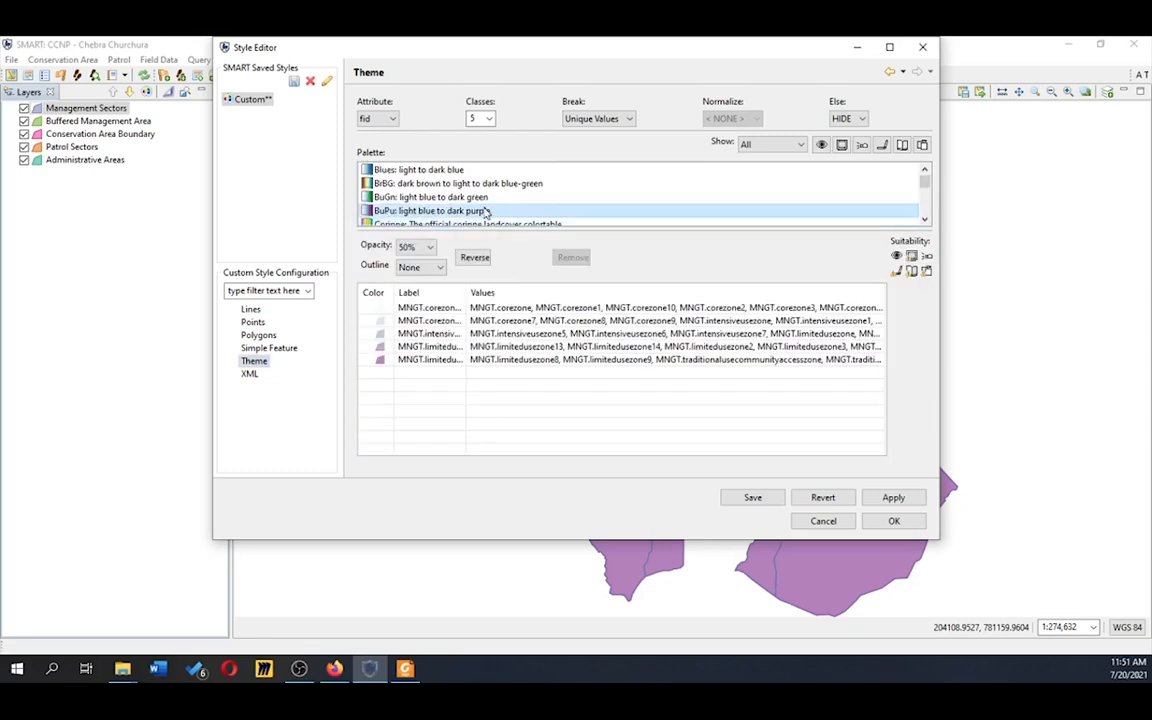
# - Classify the Management Sectors theme by the name attribute, keeping the Unique Values break
pyautogui.click(393, 120)
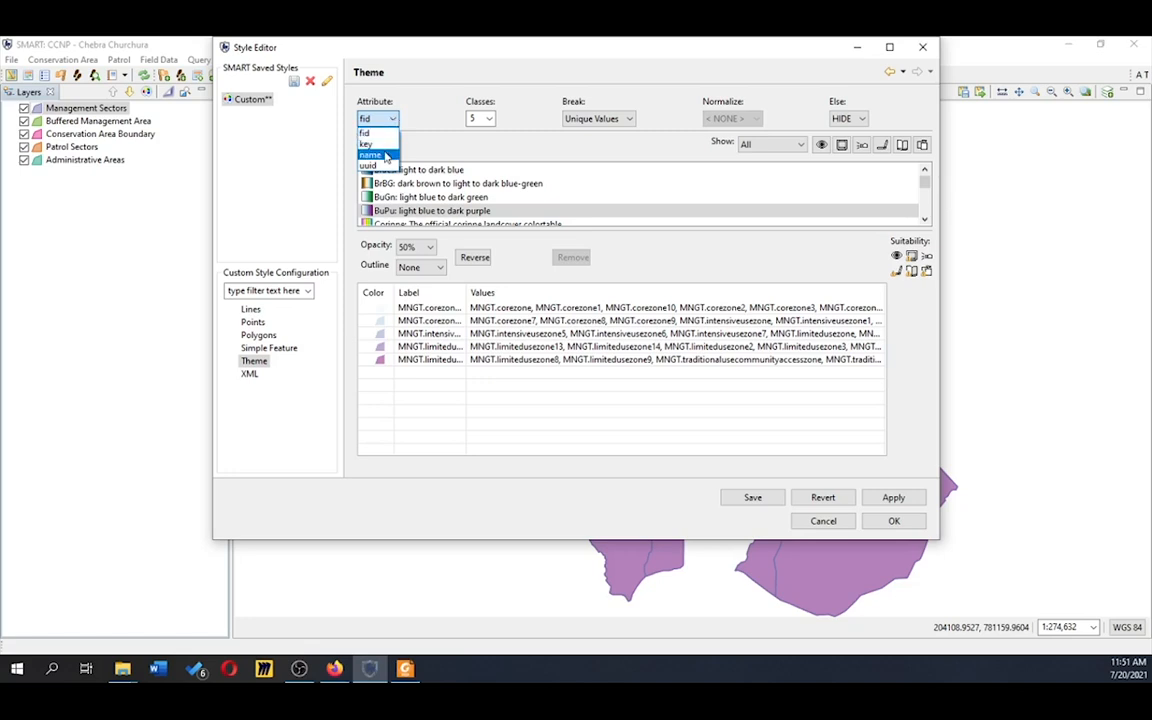
pyautogui.click(386, 157)
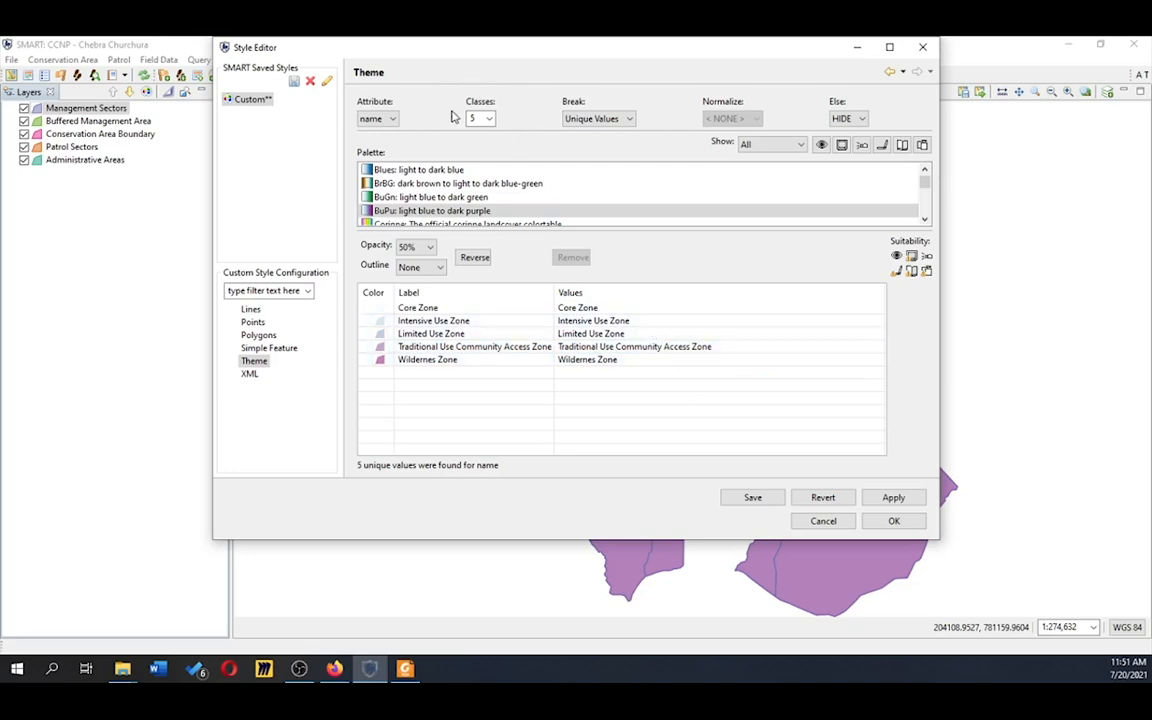
pyautogui.click(625, 125)
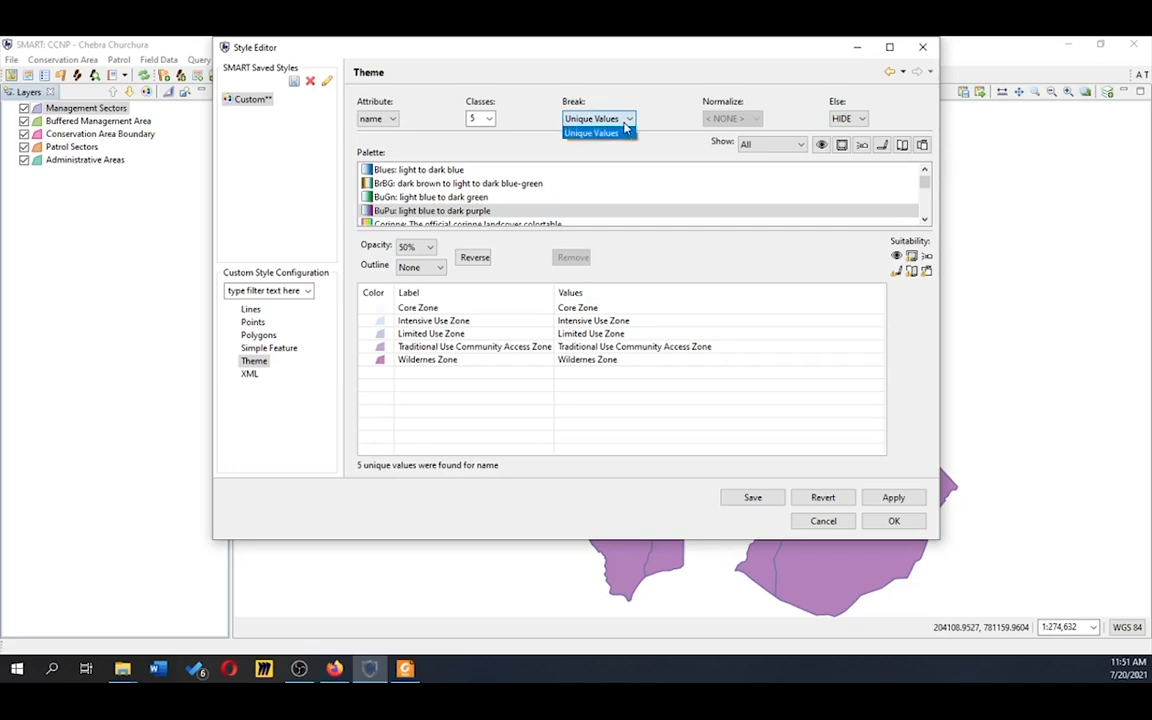
pyautogui.click(625, 123)
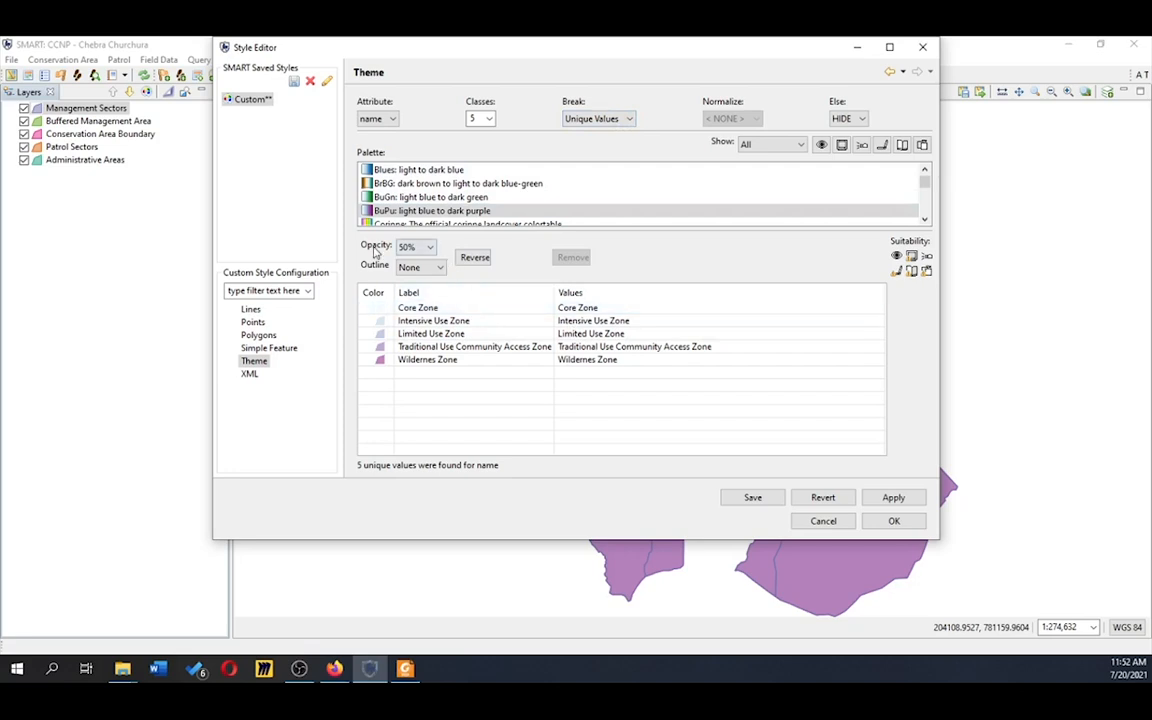
# - Set the theme's opacity to 50% and leave its outline at None
pyautogui.click(430, 247)
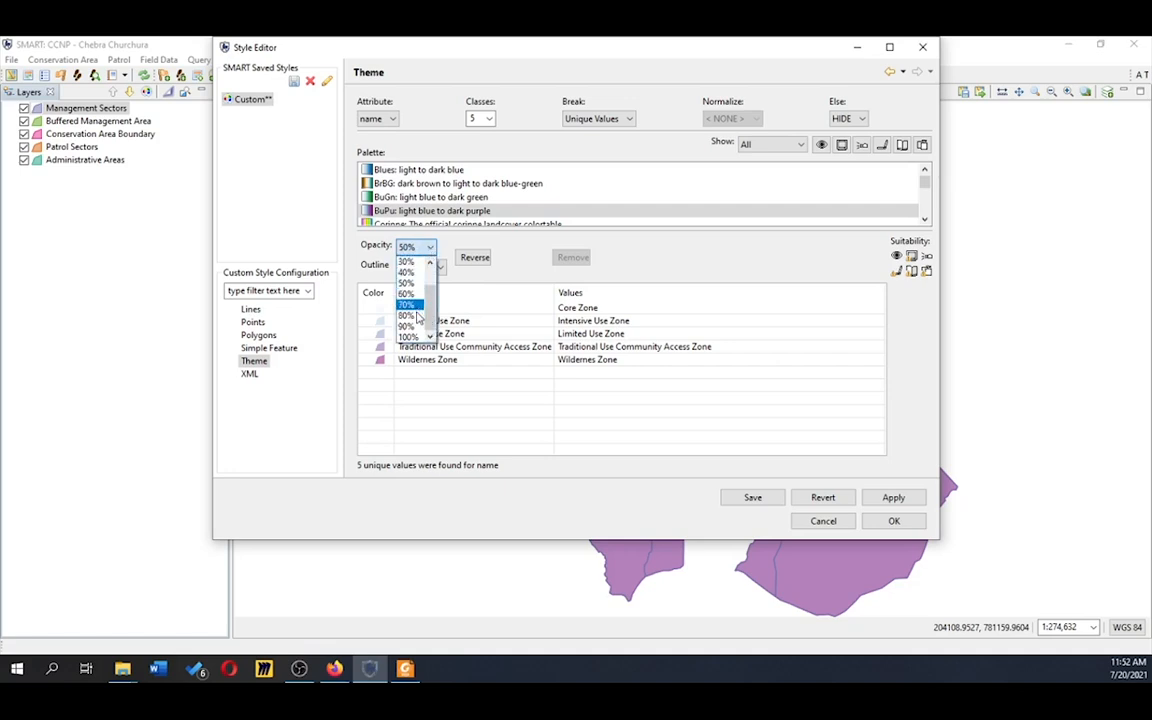
pyautogui.scroll(1, 410, 310)
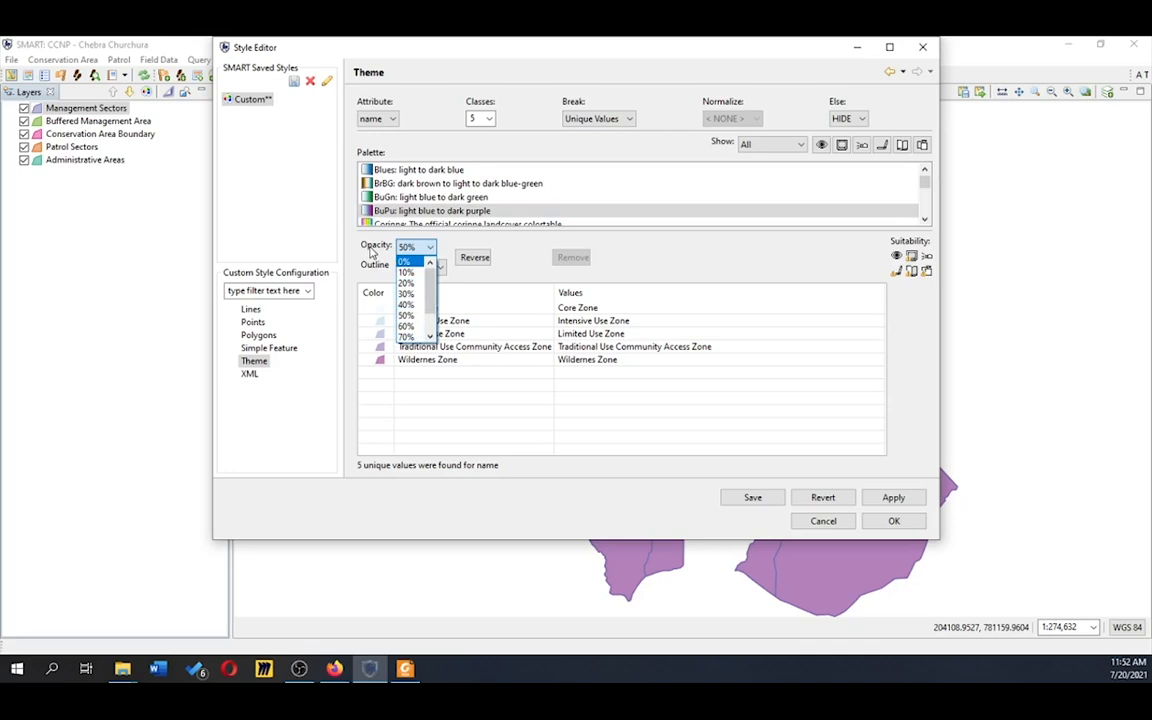
pyautogui.click(407, 318)
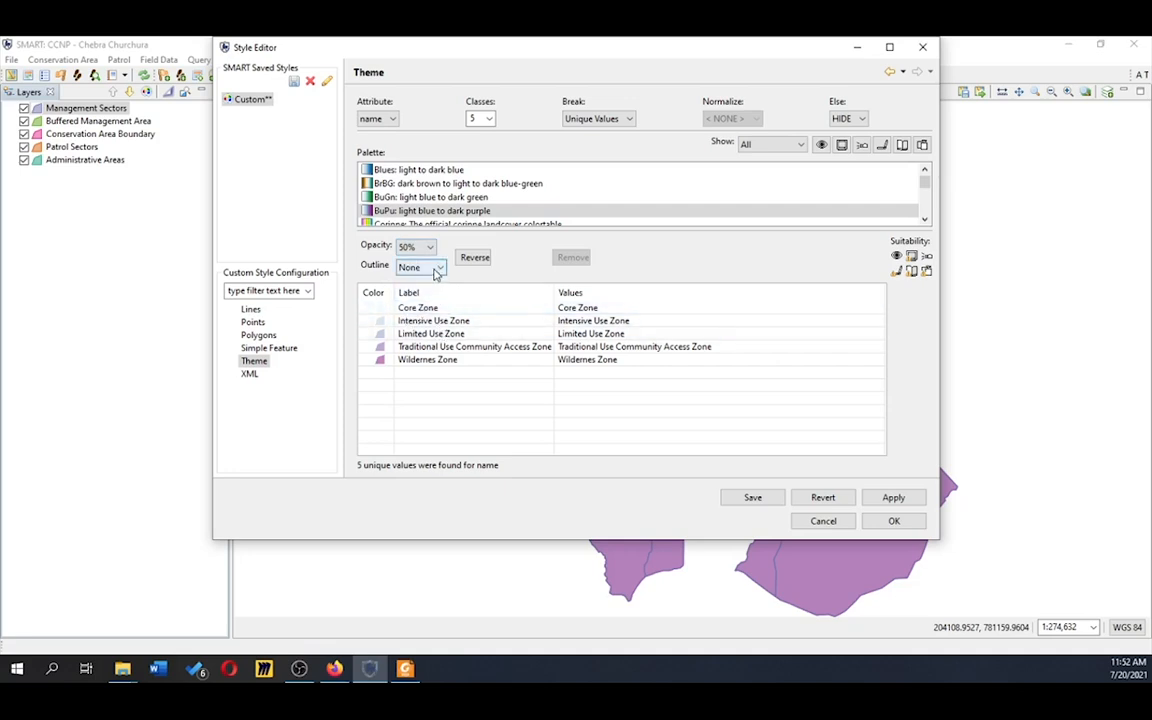
pyautogui.click(437, 268)
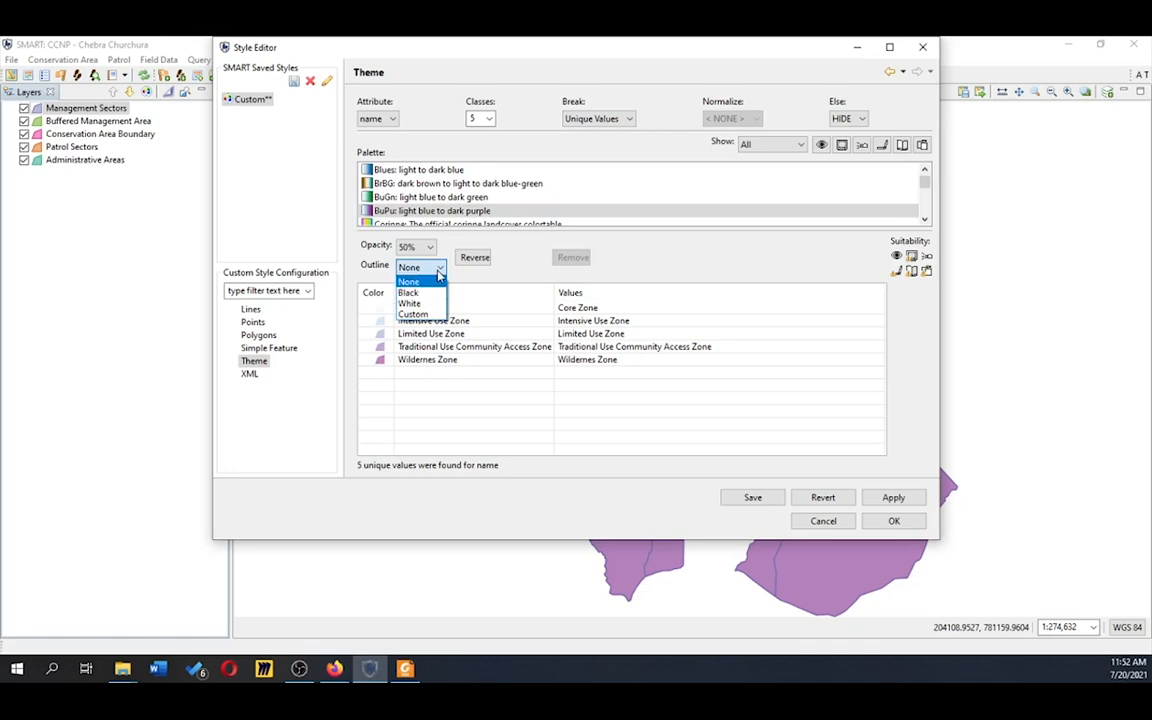
pyautogui.click(437, 268)
# - Set the Core Zone's colour to light green, leaving the theme outline at None
pyautogui.click(426, 308)
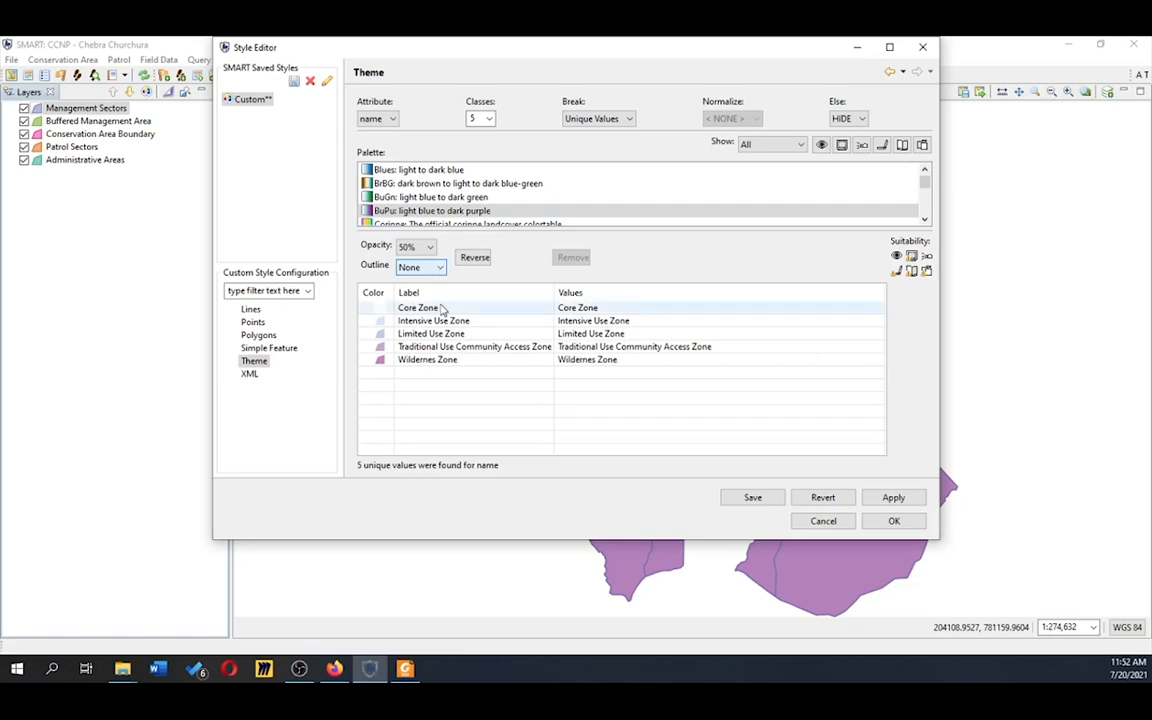
pyautogui.click(432, 307)
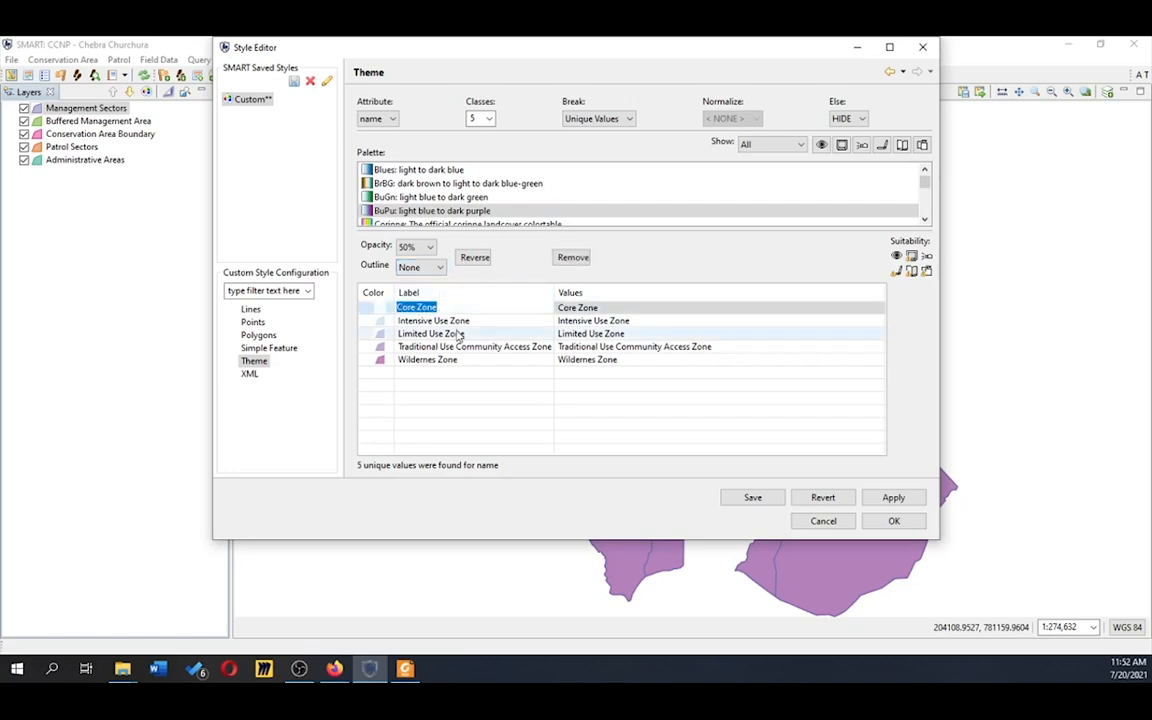
pyautogui.click(385, 310)
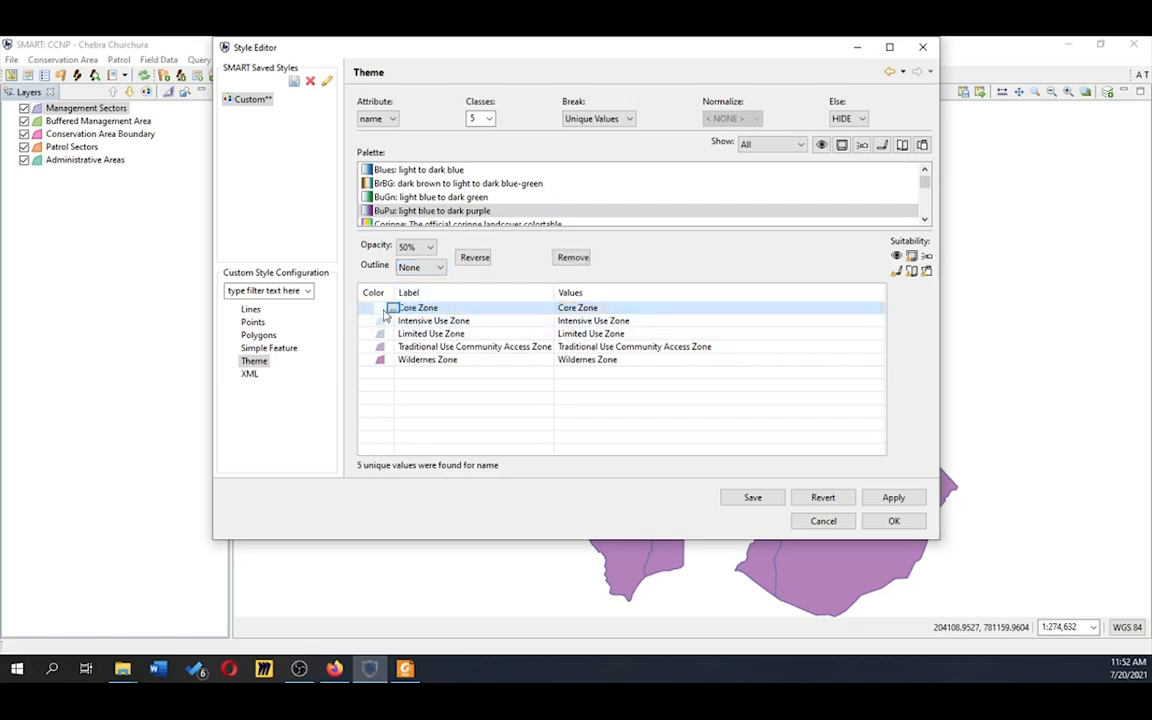
pyautogui.click(390, 309)
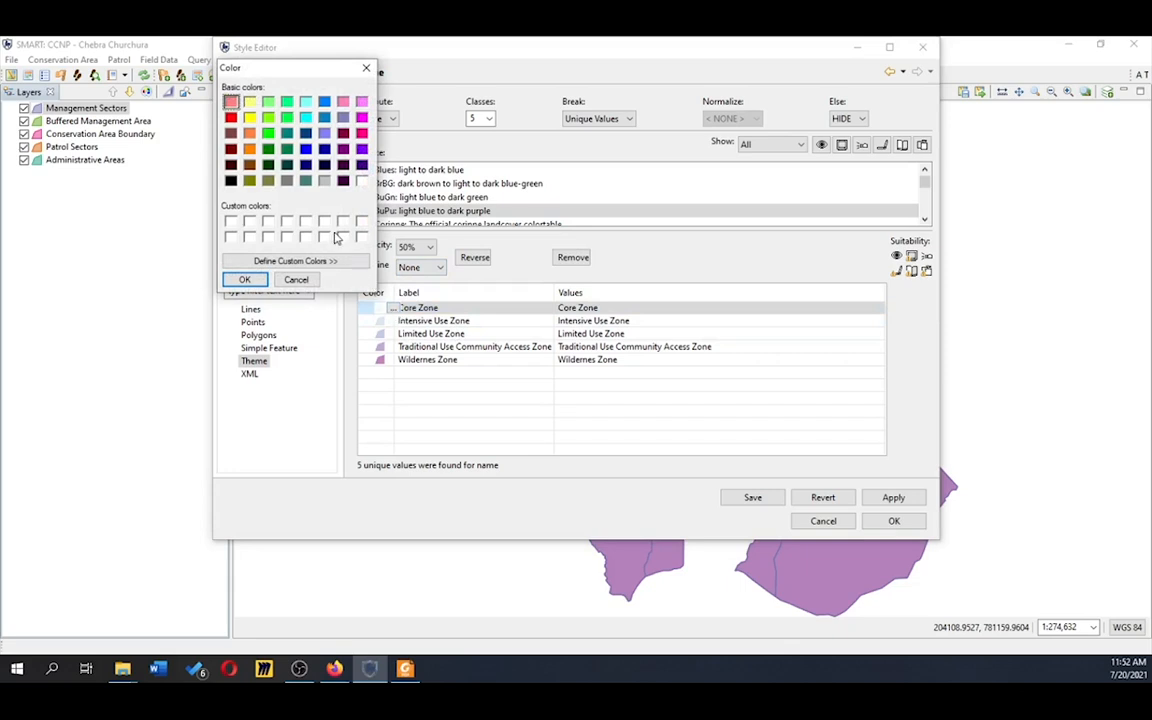
pyautogui.click(268, 101)
pyautogui.click(245, 281)
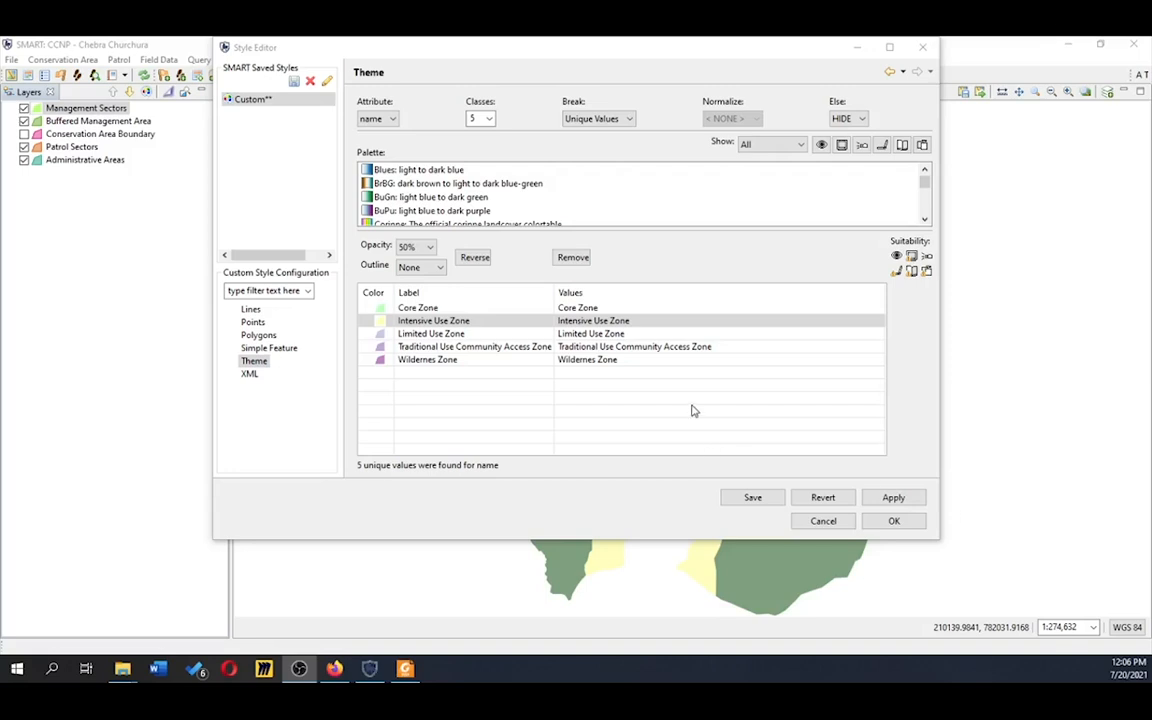
# - Set the Intensive Use Zone's colour to red
pyautogui.click(380, 324)
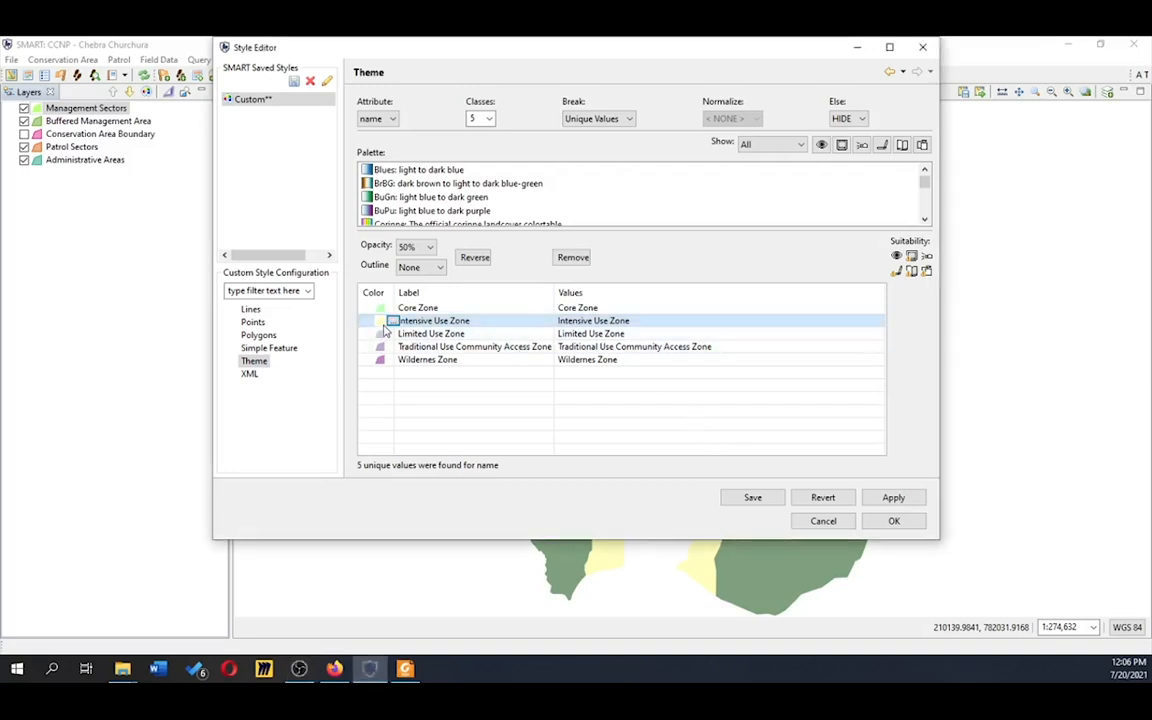
pyautogui.click(390, 322)
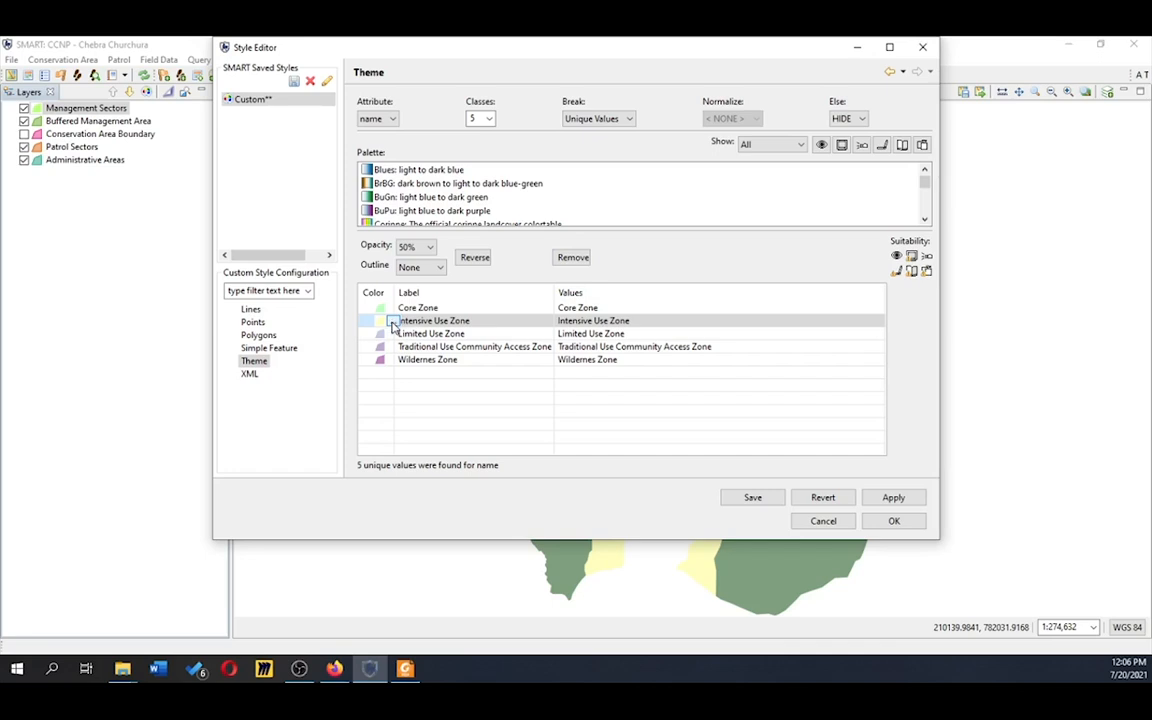
pyautogui.click(393, 321)
pyautogui.click(231, 117)
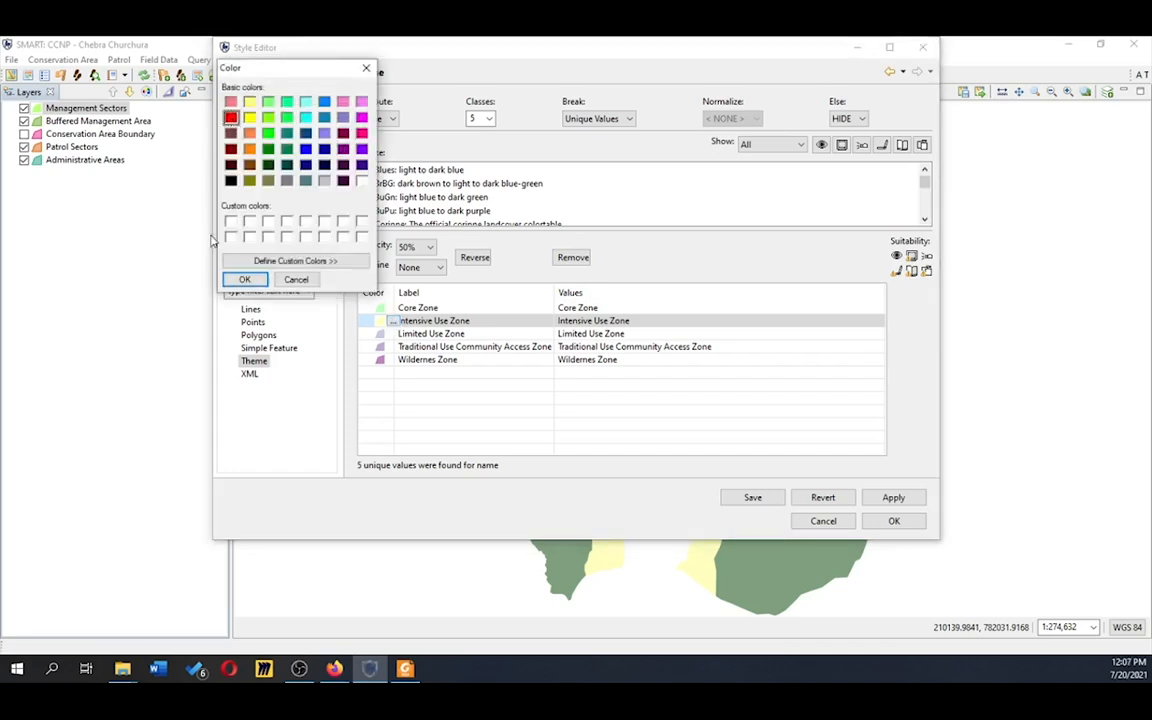
pyautogui.click(244, 279)
# - Set the Limited Use Zone's colour to light yellow
pyautogui.click(380, 333)
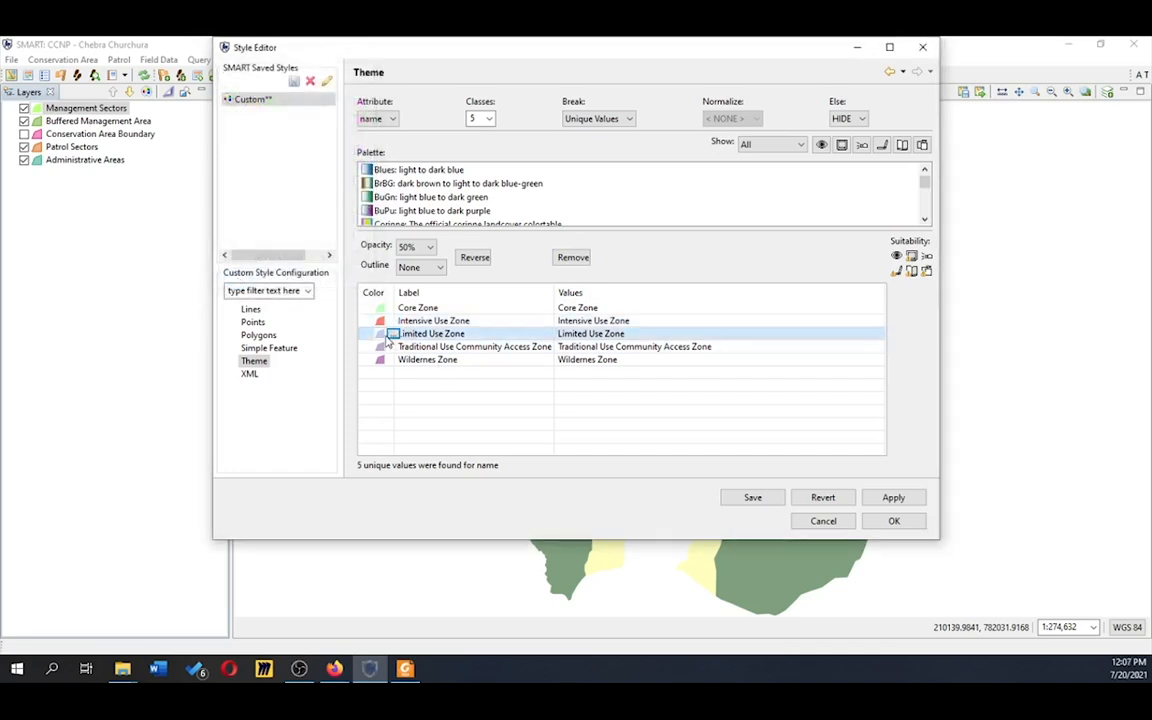
pyautogui.click(231, 101)
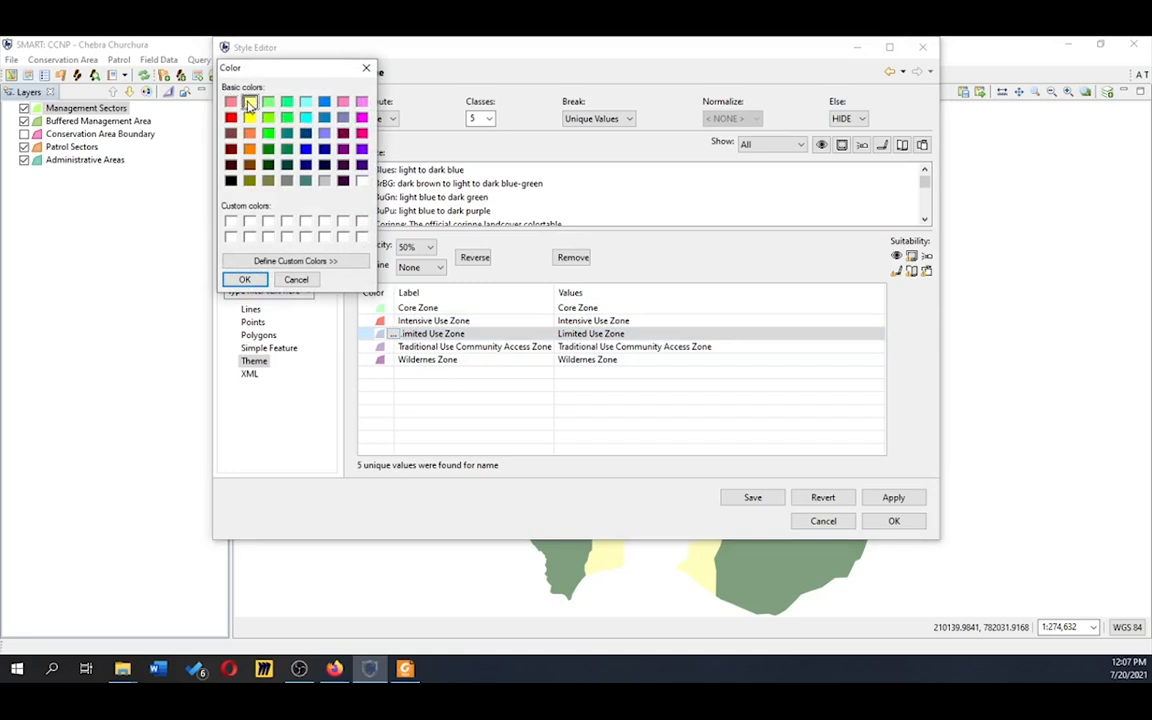
pyautogui.click(232, 279)
# - Set the Traditional Use Community Access Zone's colour to light red
pyautogui.click(385, 346)
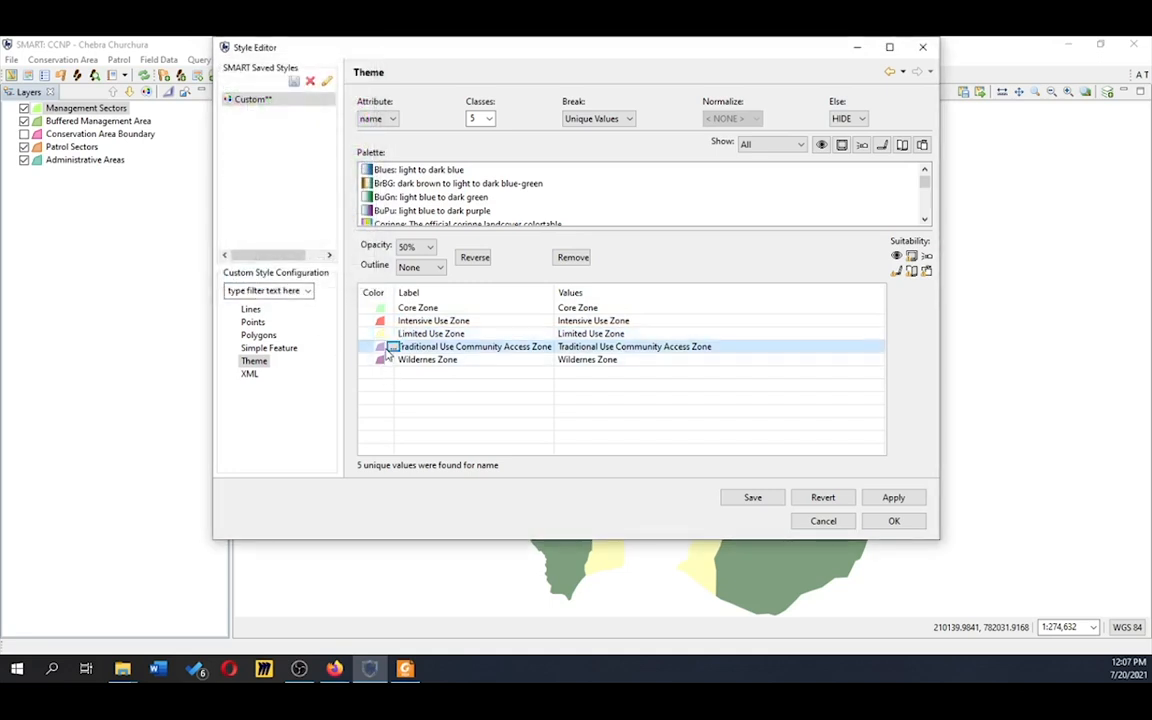
pyautogui.click(393, 346)
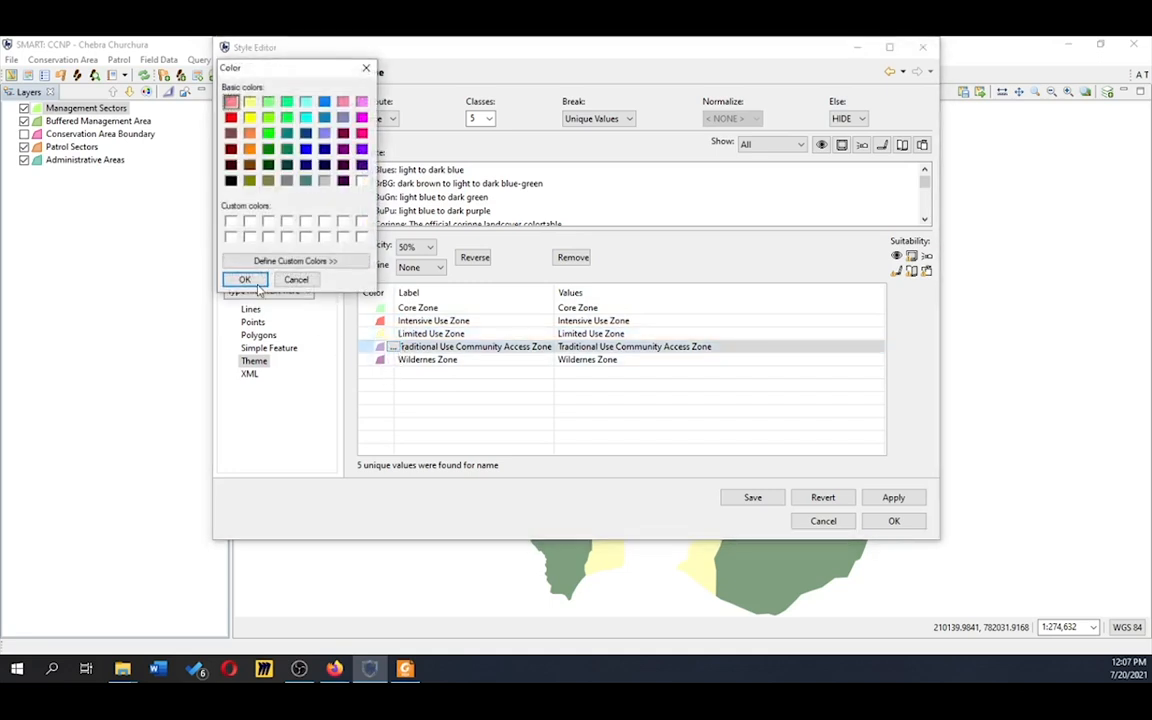
pyautogui.click(232, 180)
pyautogui.click(242, 279)
# - Set the Wildernes Zone's colour to dark green
pyautogui.click(380, 359)
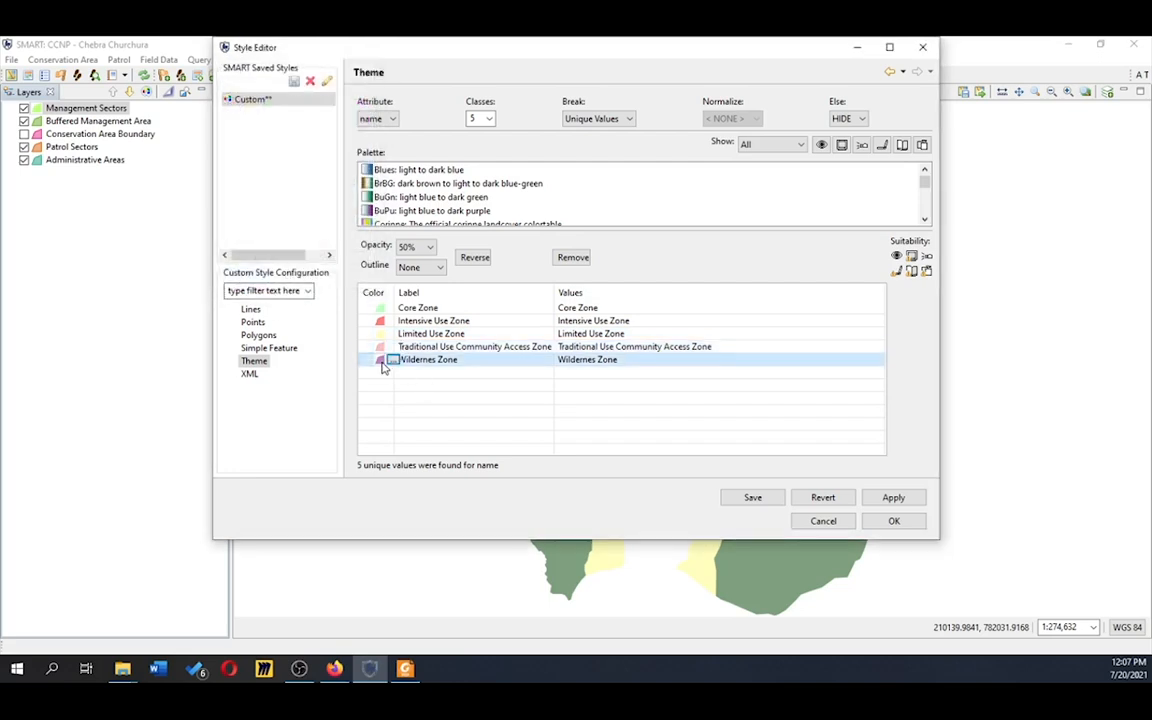
pyautogui.click(391, 359)
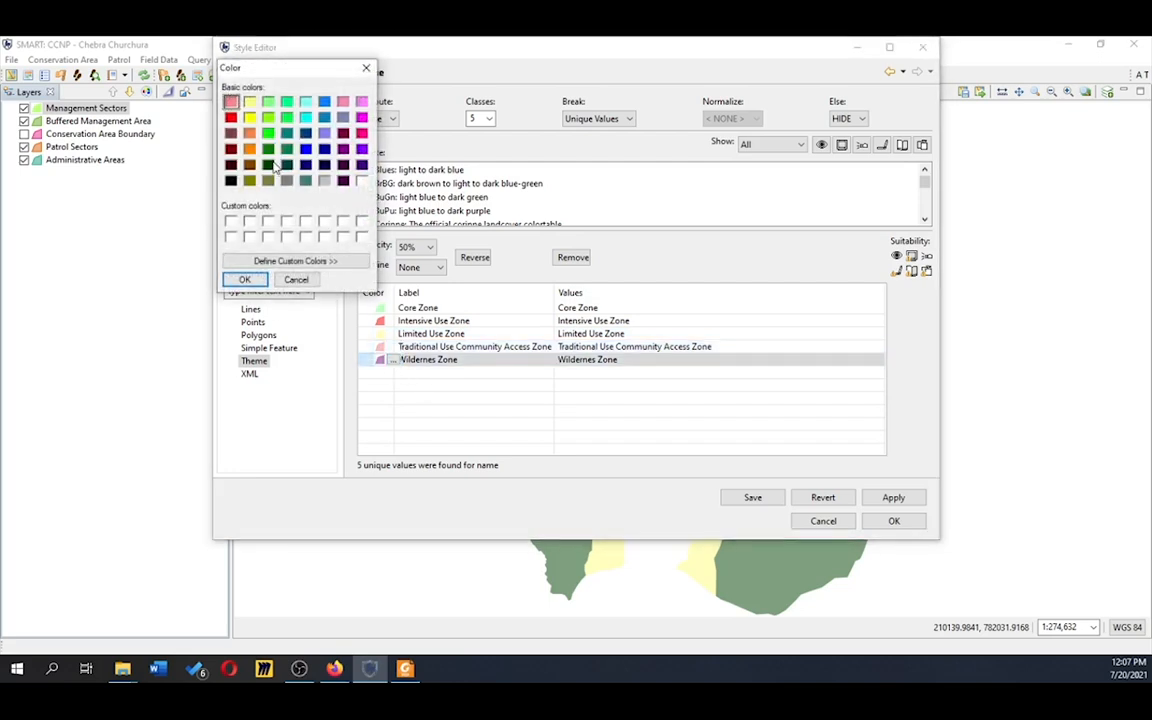
pyautogui.click(268, 165)
pyautogui.click(240, 280)
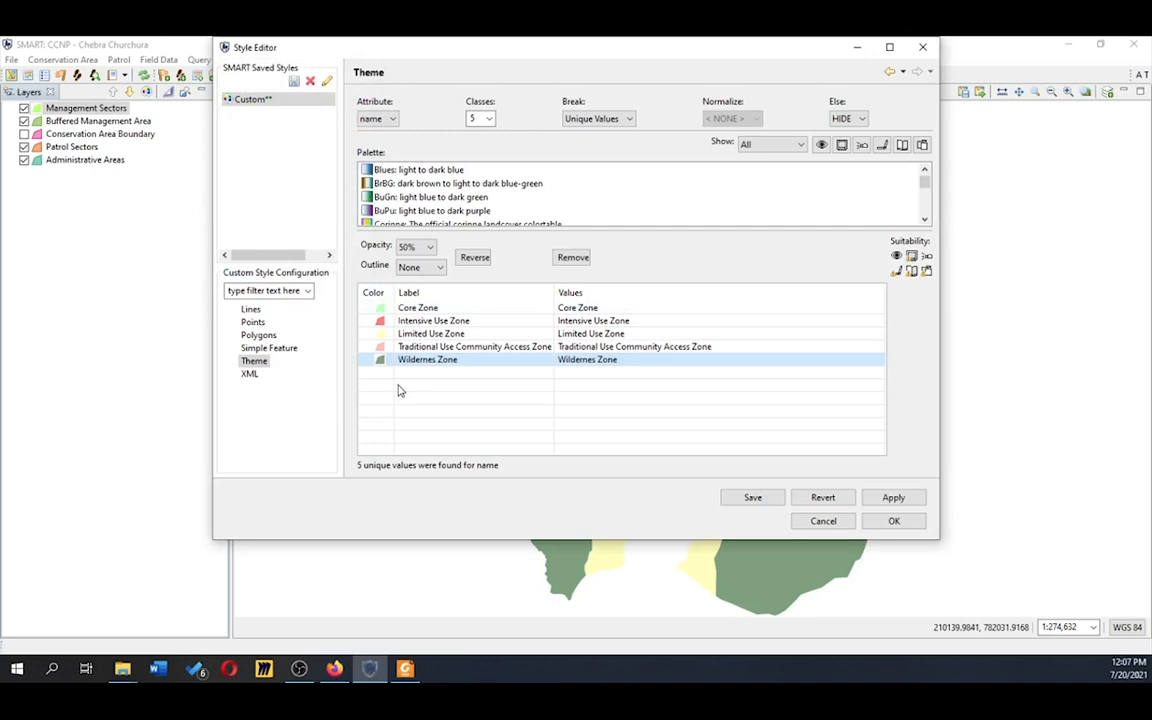
# - Set the theme's opacity to 100% and apply the style to the Management Sectors layer
pyautogui.click(427, 248)
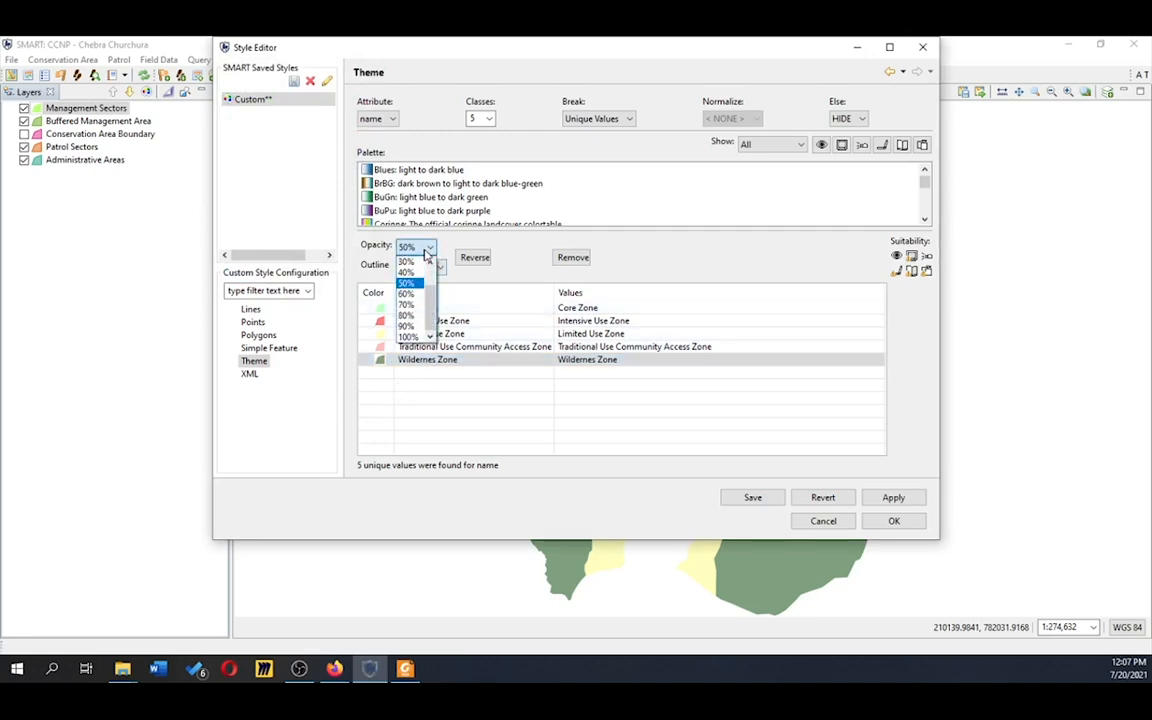
pyautogui.click(406, 336)
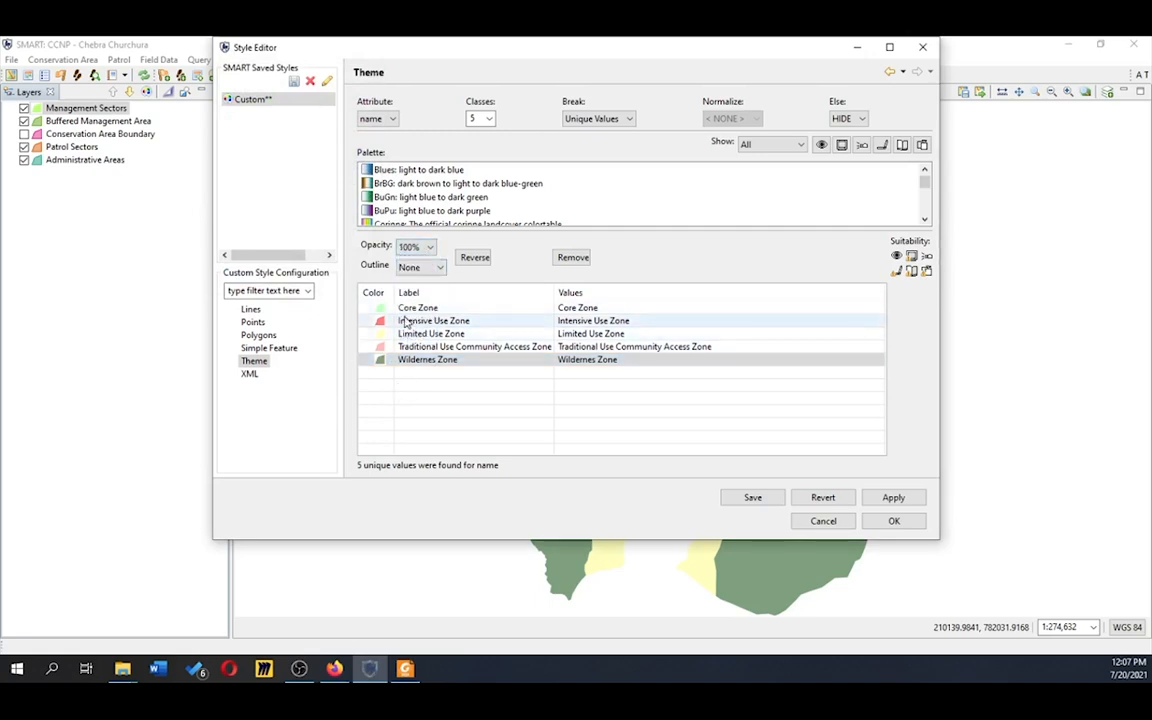
pyautogui.click(894, 522)
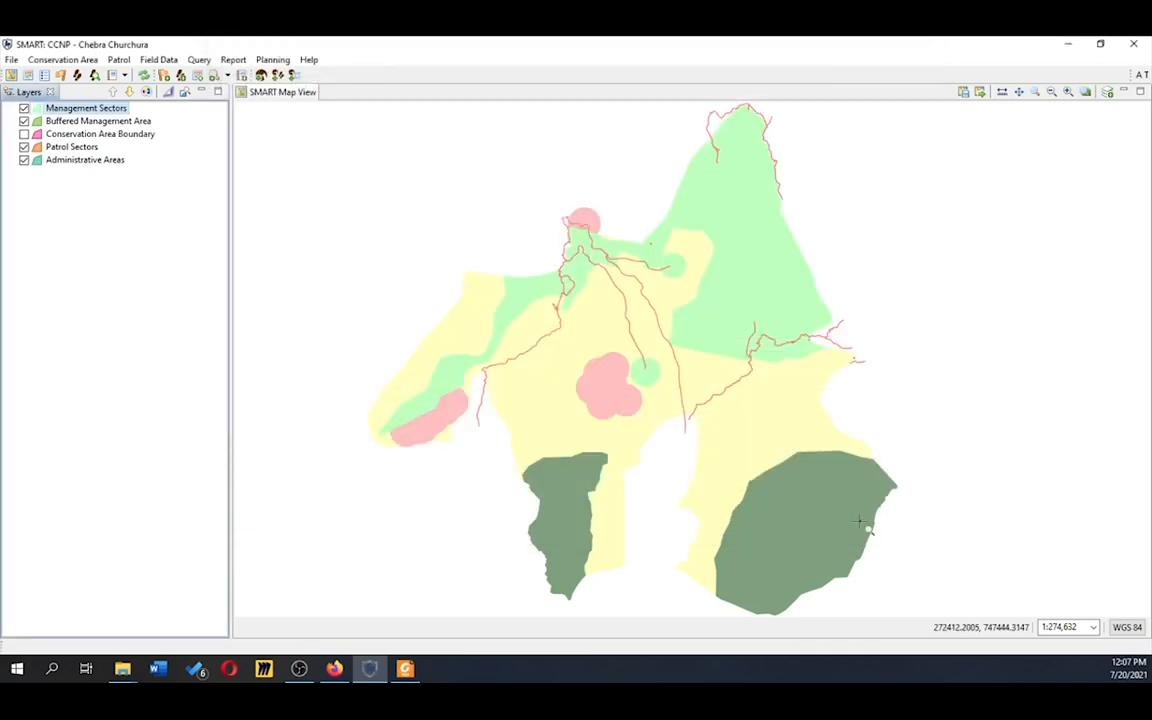
pyautogui.click(23, 135)
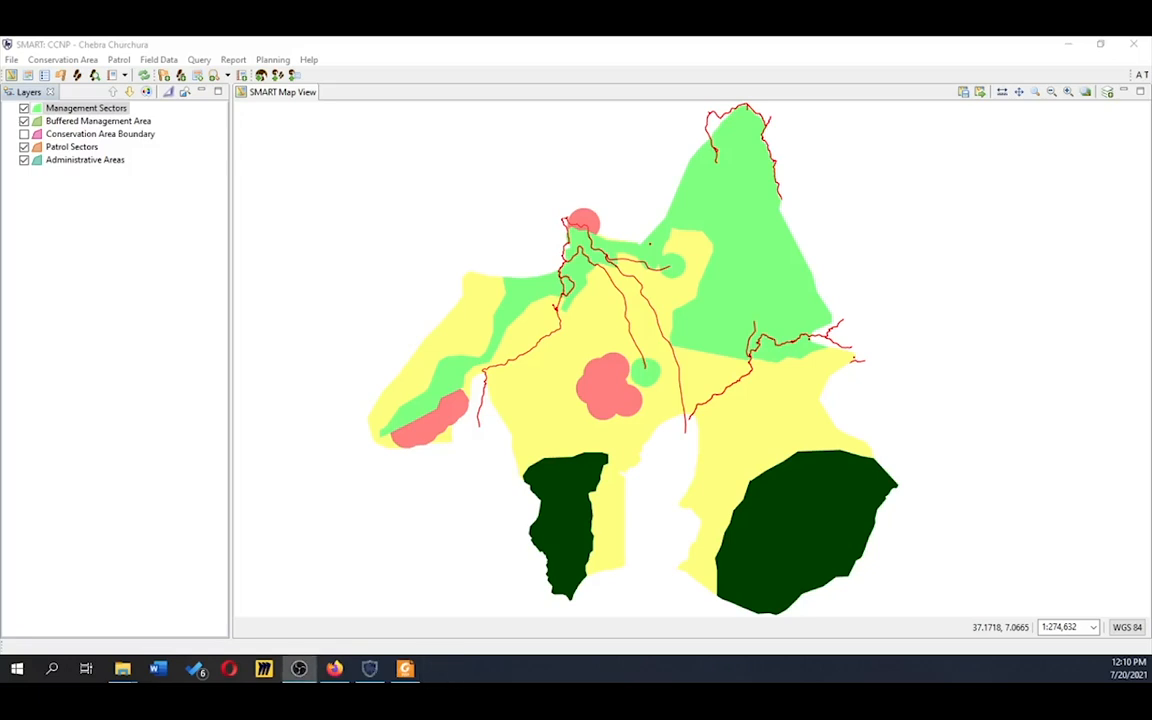
# - Examine the Management Sectors layer's projection, query filter, resource, document and information properties
pyautogui.rightClick(108, 113)
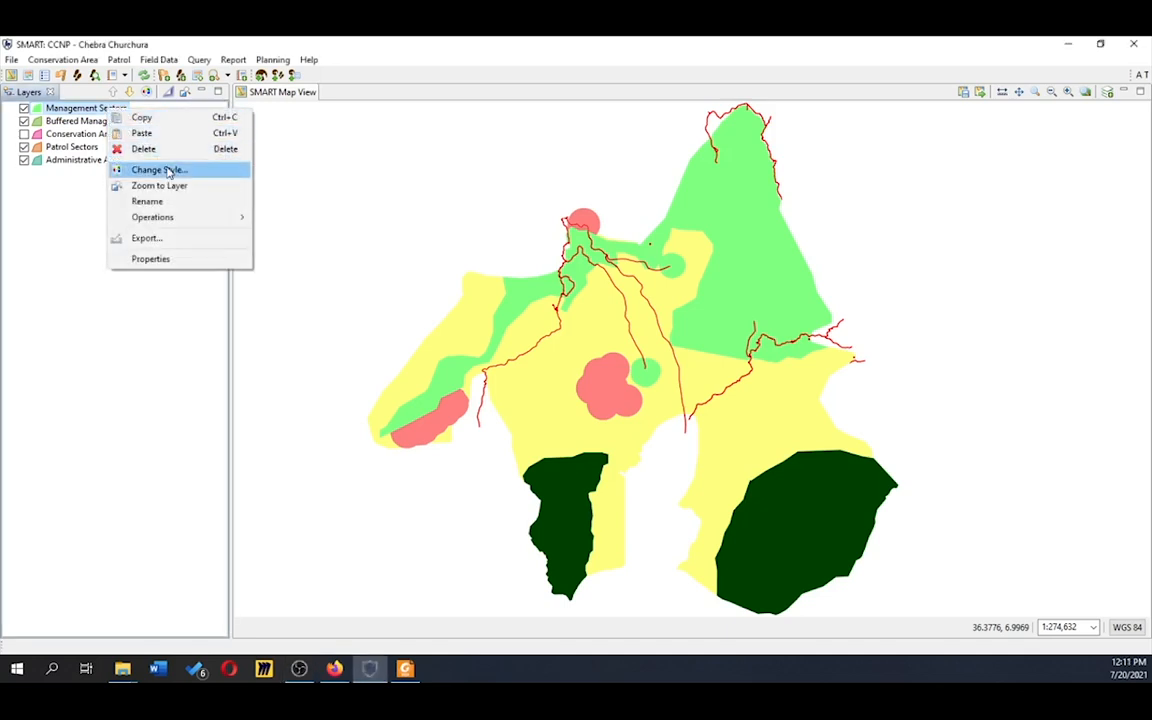
pyautogui.click(203, 267)
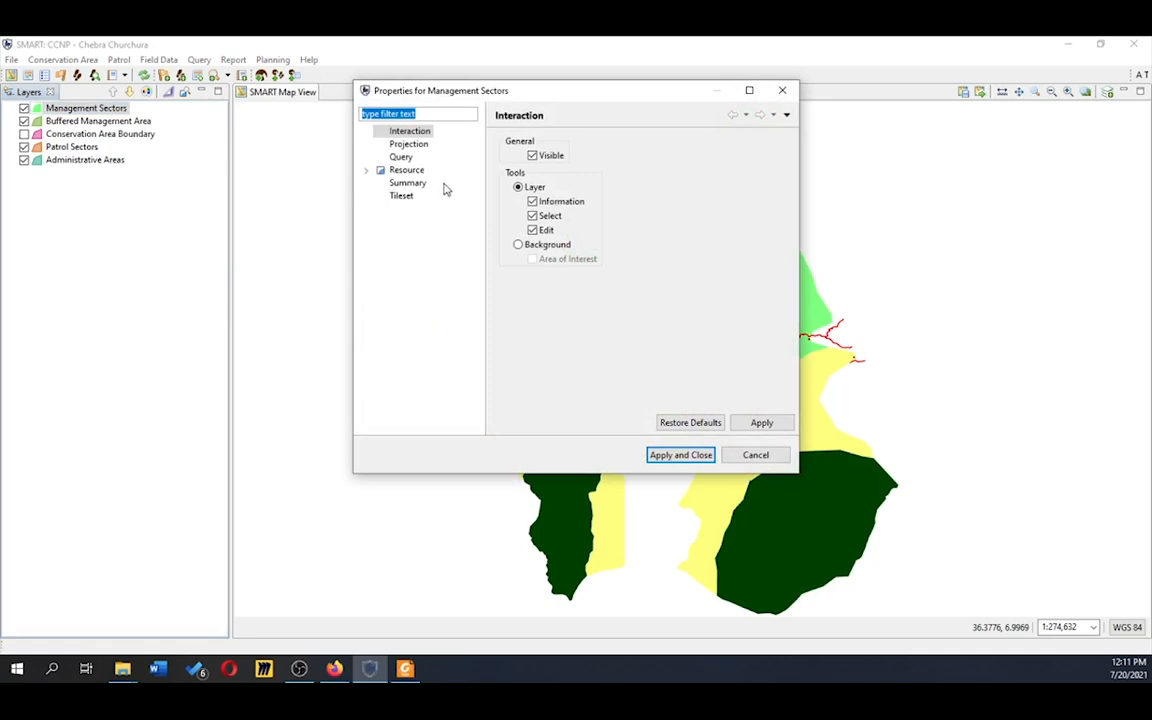
pyautogui.click(409, 145)
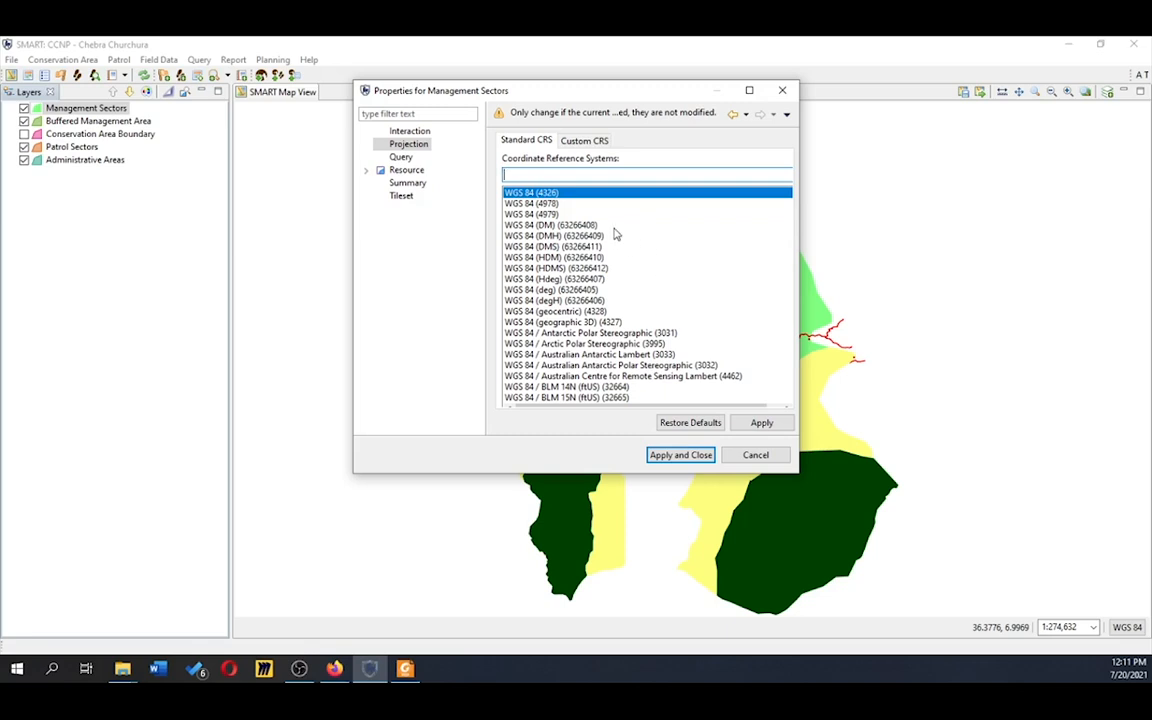
pyautogui.click(401, 158)
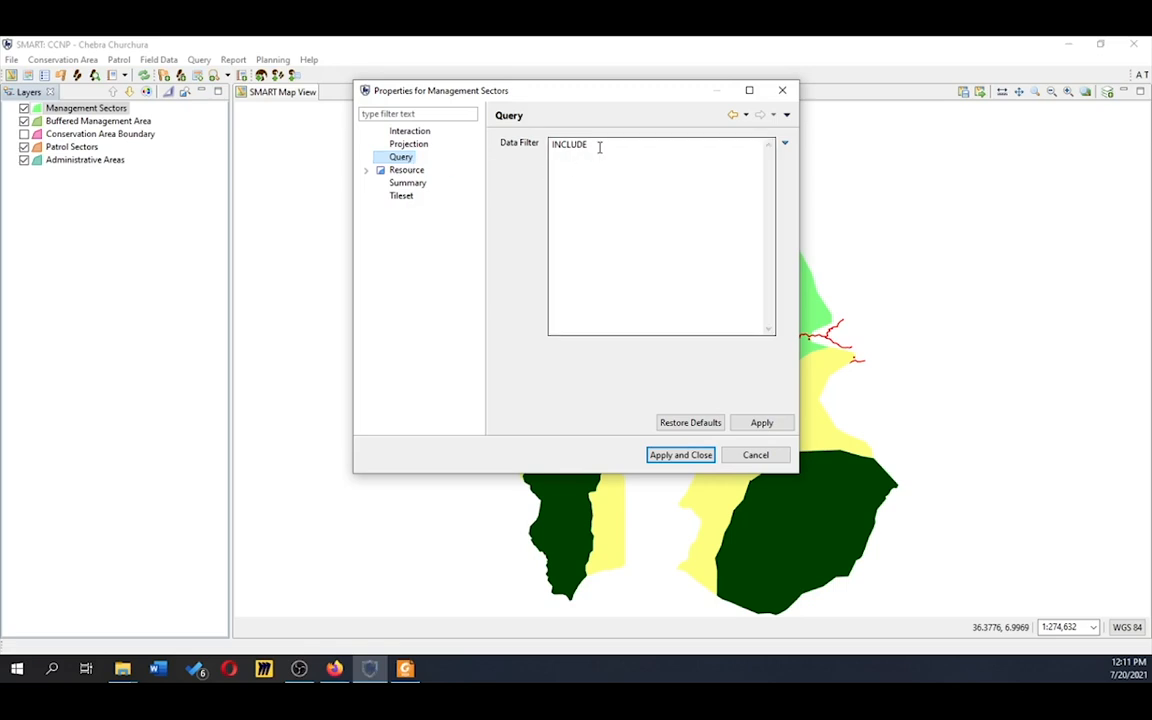
pyautogui.click(399, 169)
pyautogui.click(366, 171)
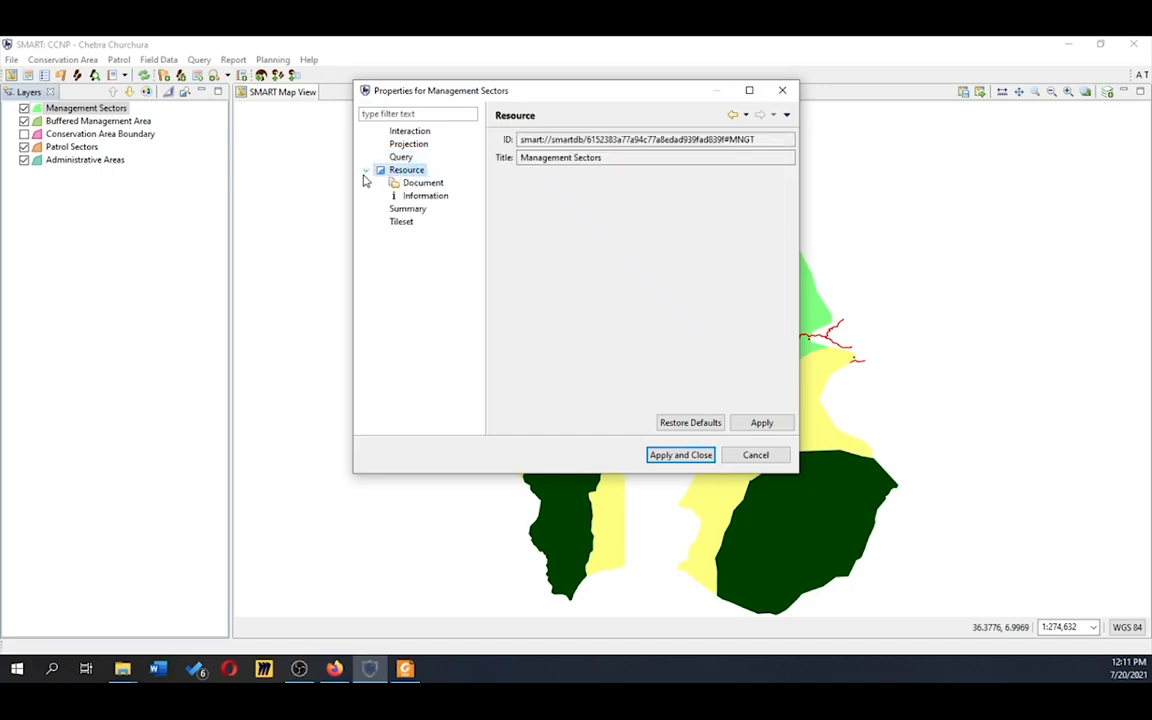
pyautogui.click(400, 183)
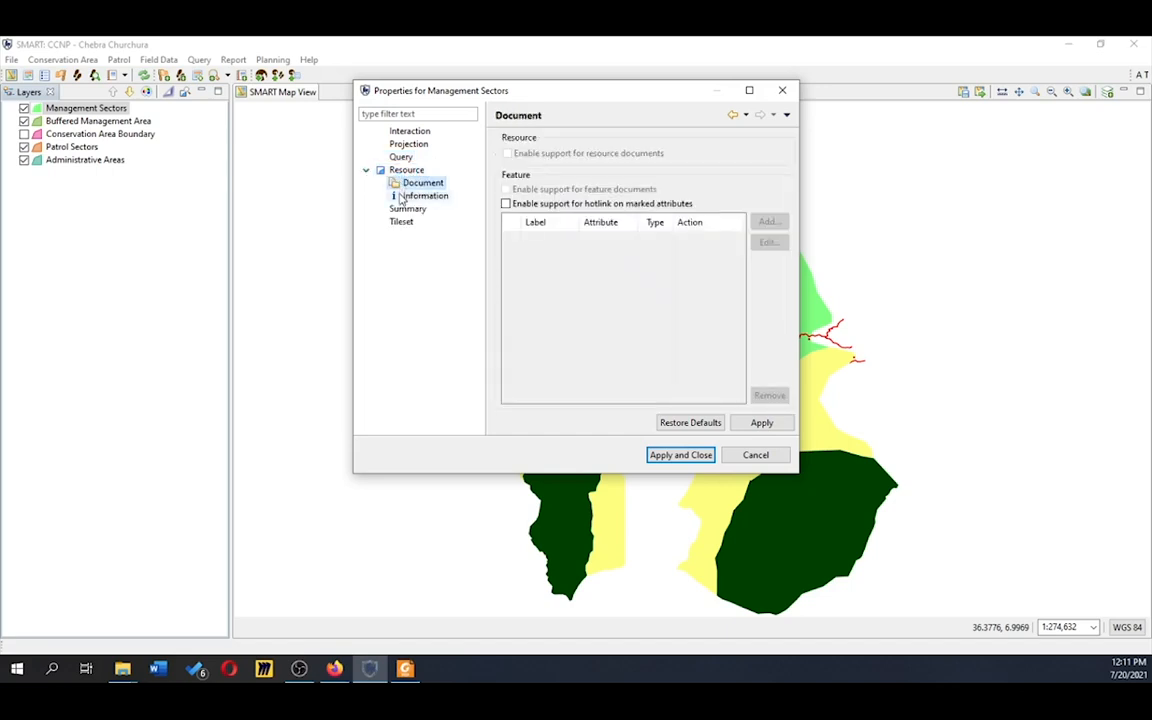
pyautogui.click(400, 196)
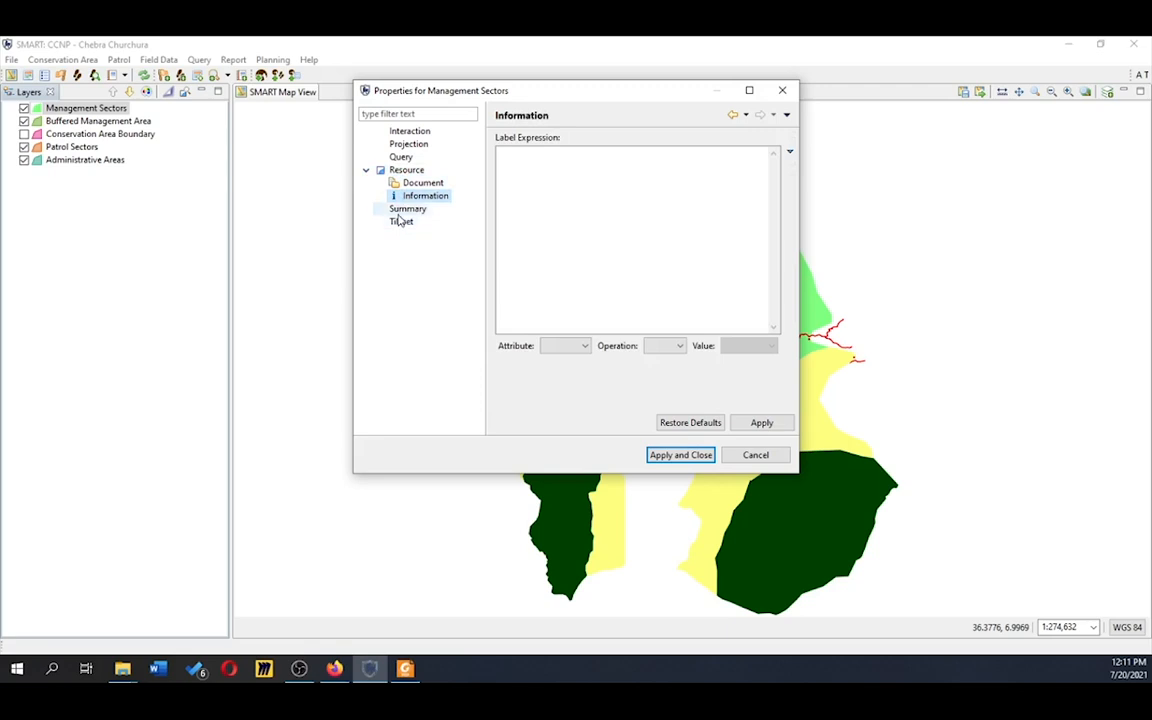
# - Review the Management Sectors layer's summary with its feature type attributes, and close the properties without changes
pyautogui.click(400, 212)
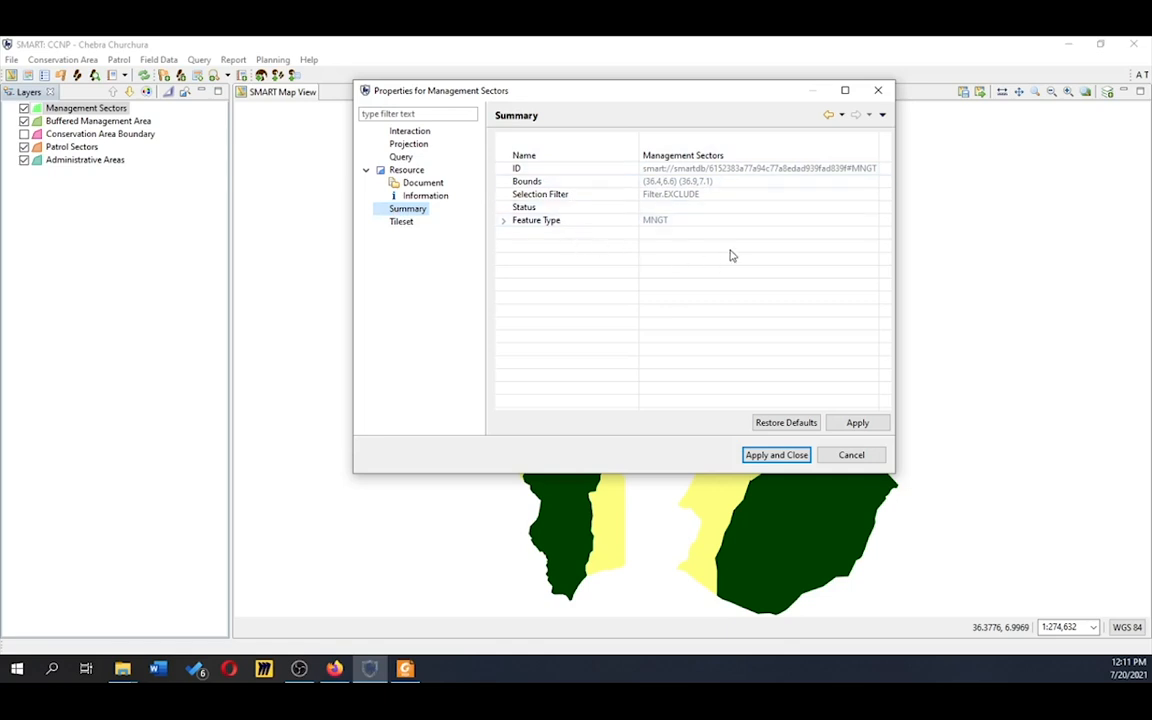
pyautogui.click(514, 222)
pyautogui.click(504, 221)
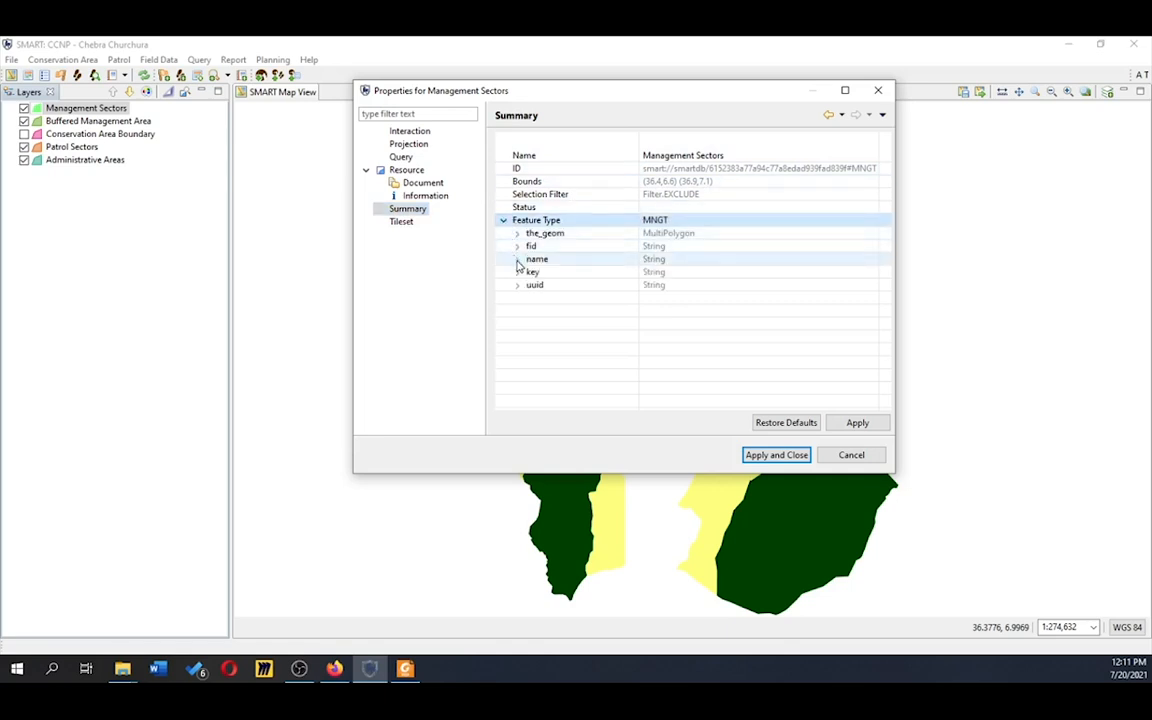
pyautogui.click(517, 260)
pyautogui.click(517, 260)
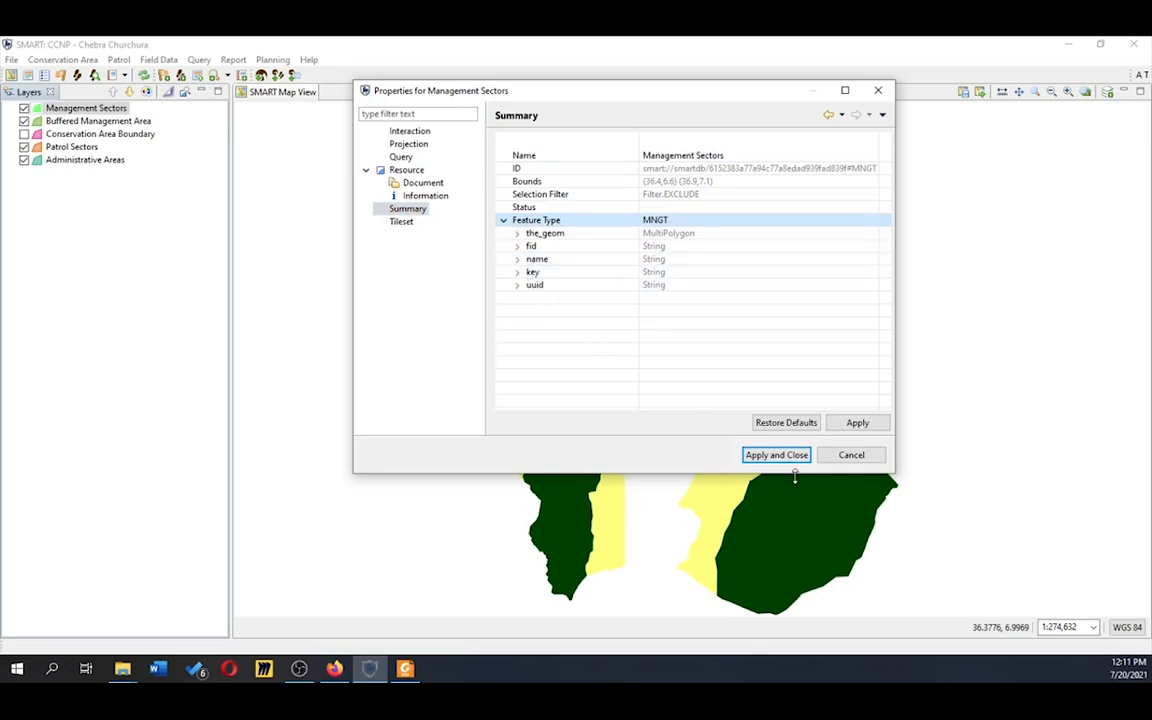
pyautogui.click(845, 456)
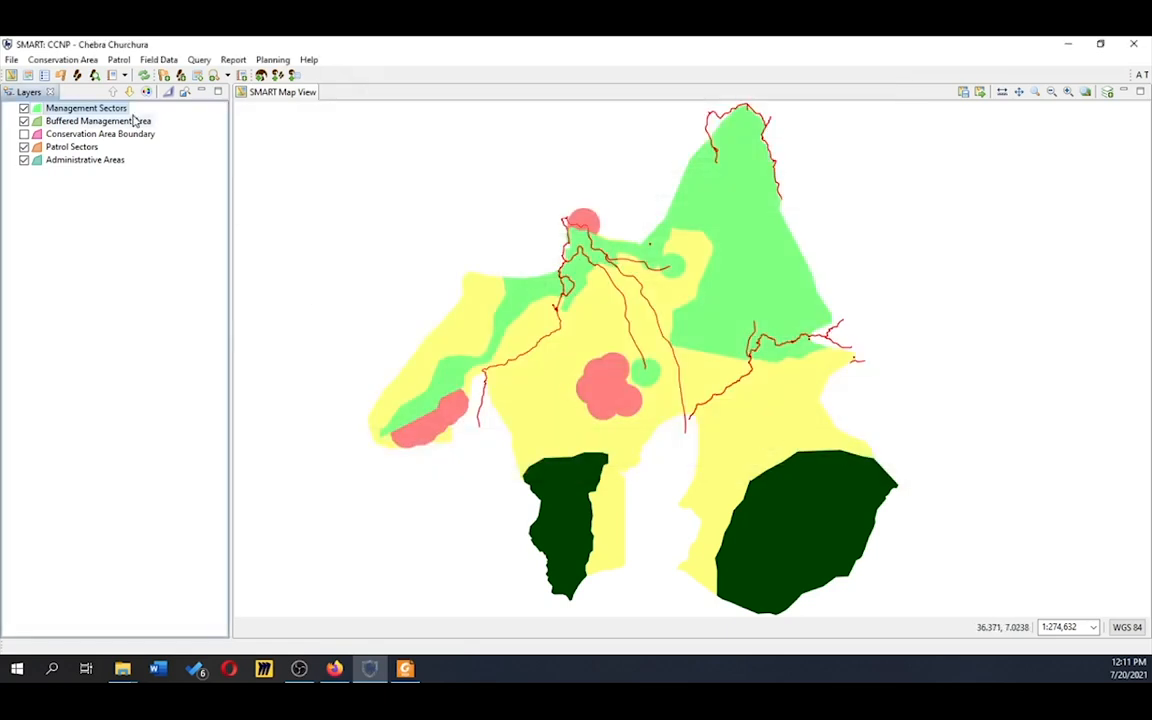
# - Open the Management Sectors layer's style and label the light green rule01 polygons with the name field
pyautogui.rightClick(112, 116)
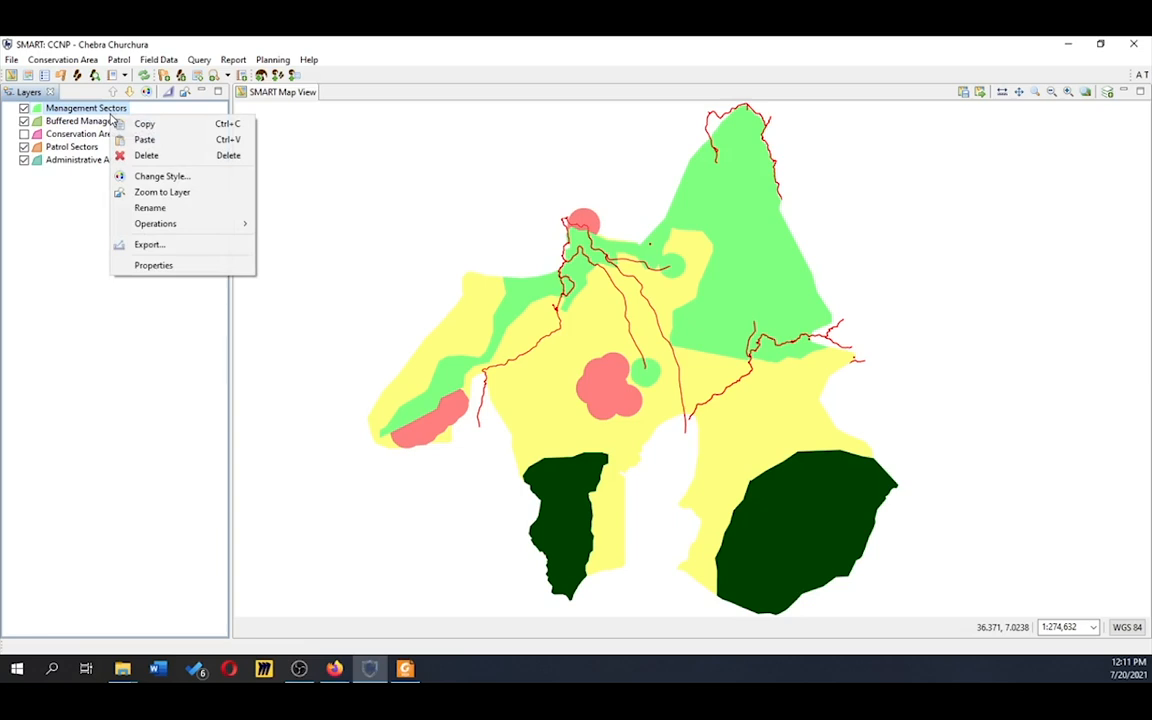
pyautogui.click(128, 179)
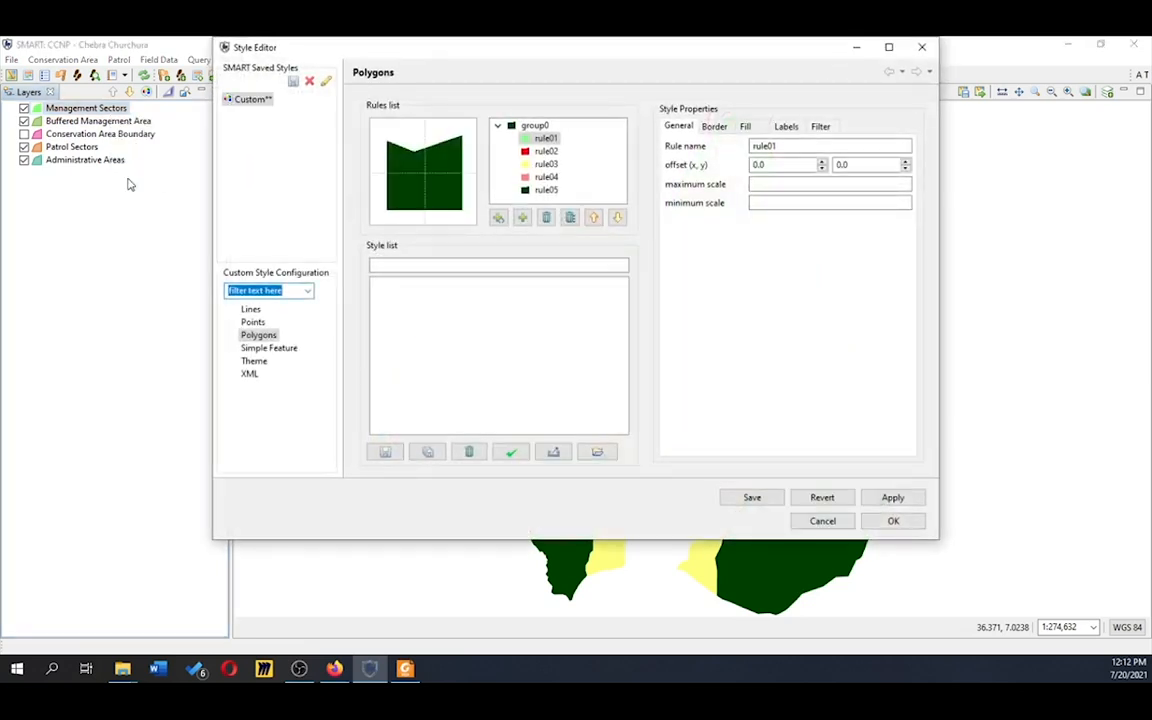
pyautogui.click(541, 141)
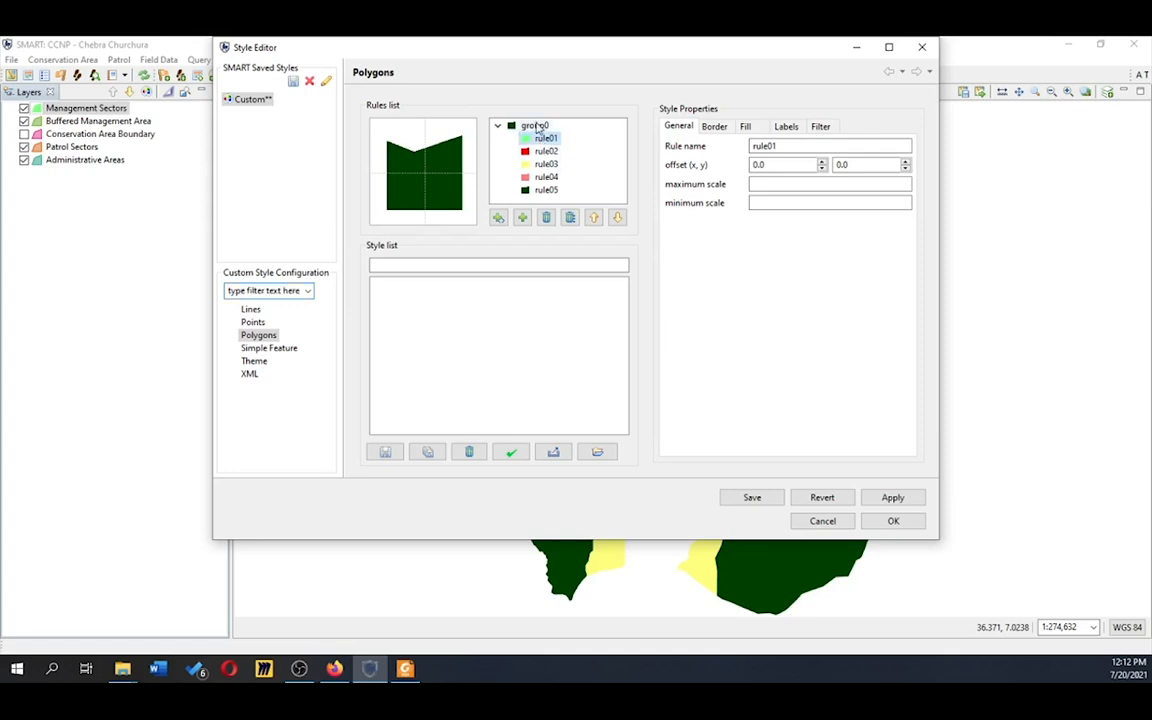
pyautogui.click(713, 131)
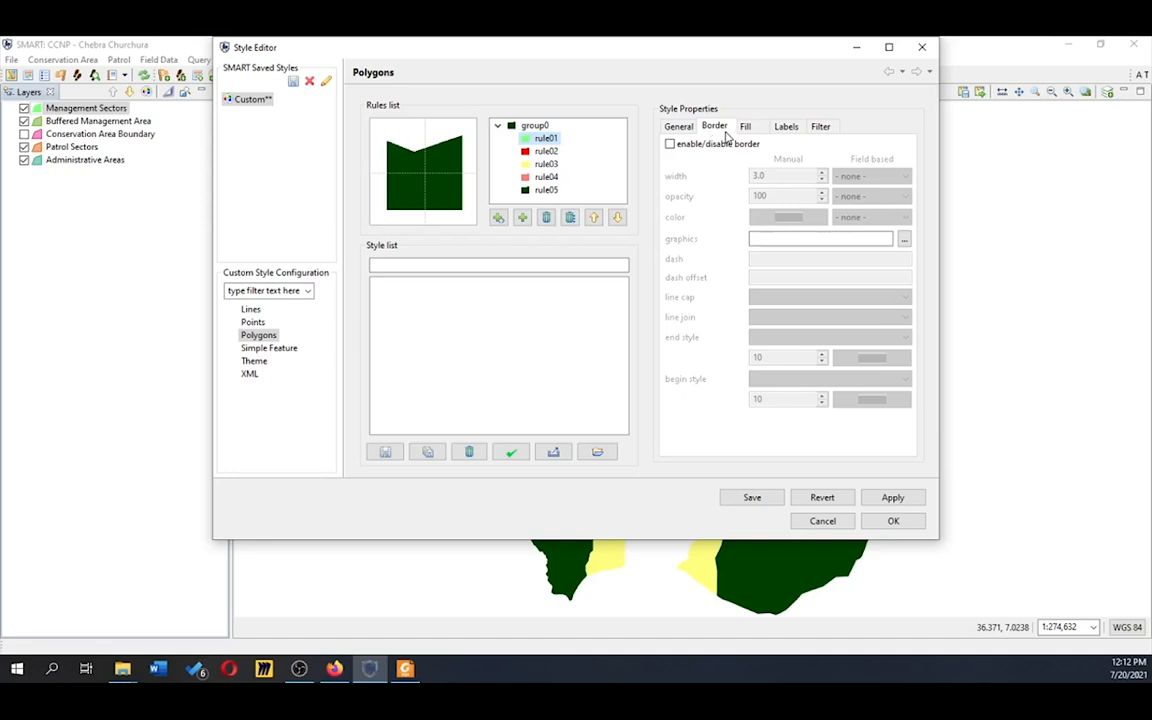
pyautogui.click(743, 130)
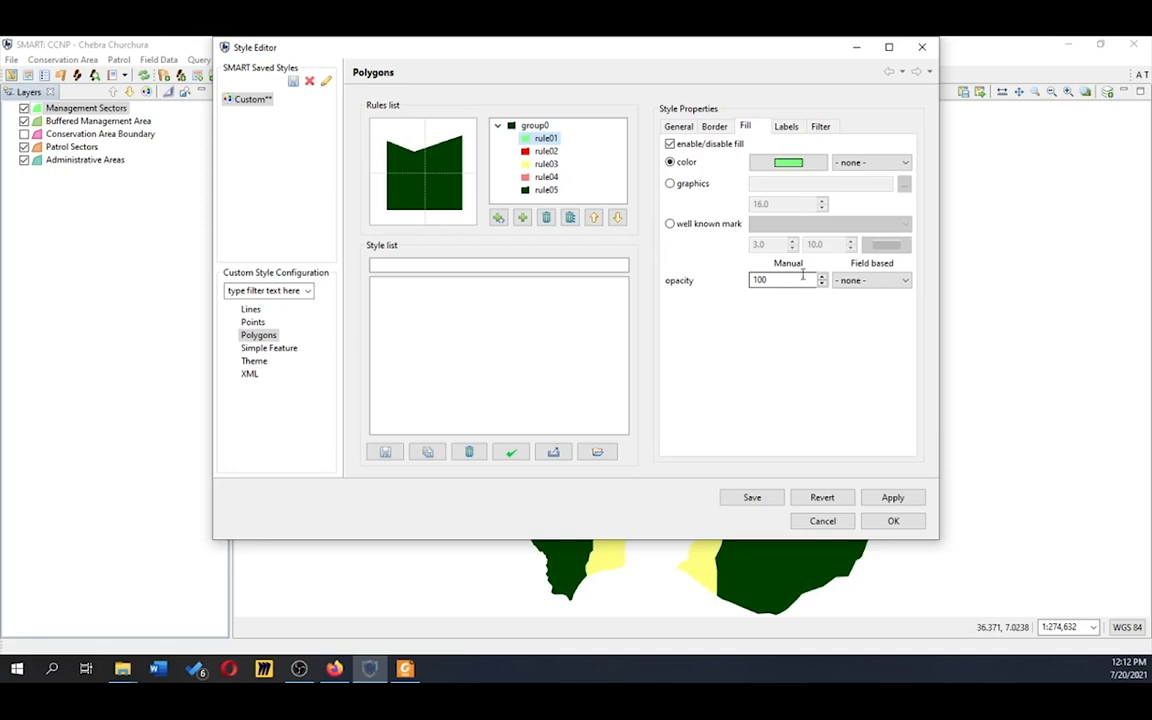
pyautogui.click(792, 130)
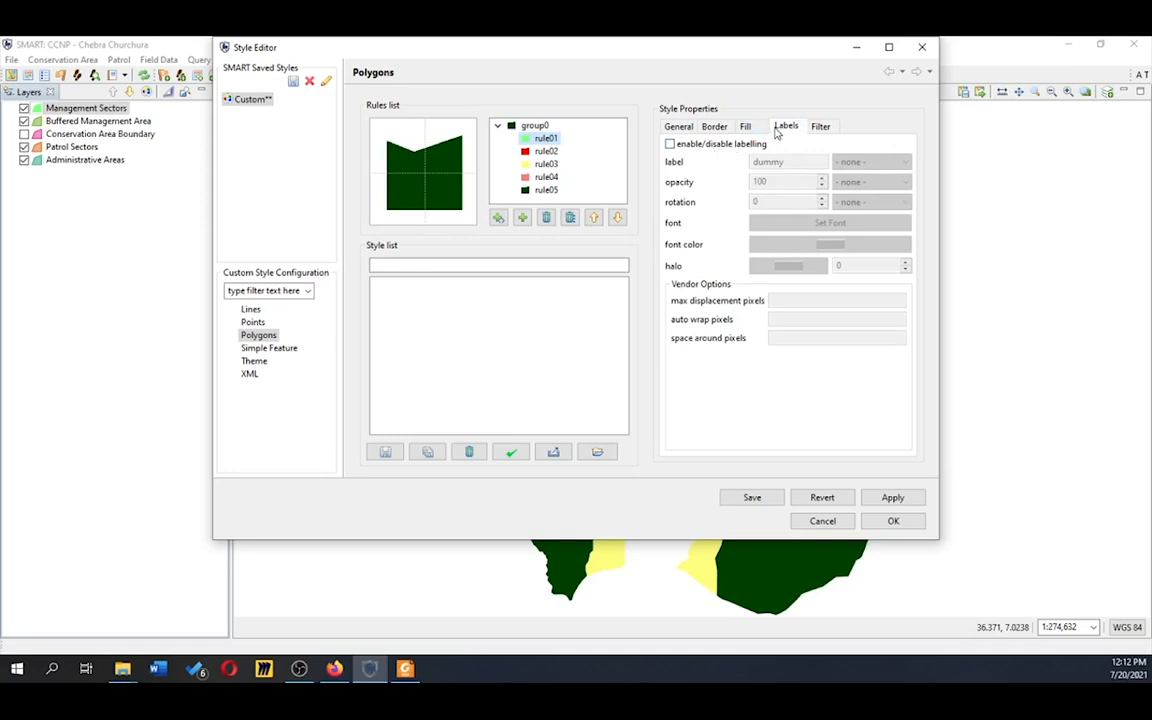
pyautogui.click(708, 148)
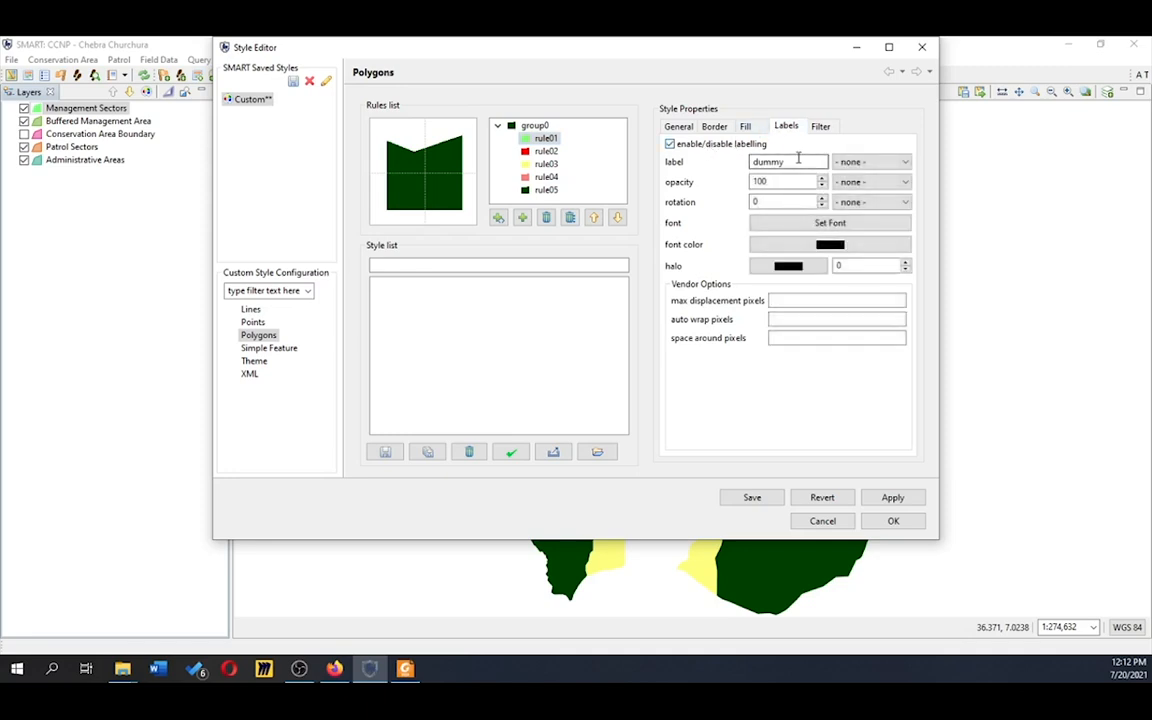
pyautogui.click(900, 163)
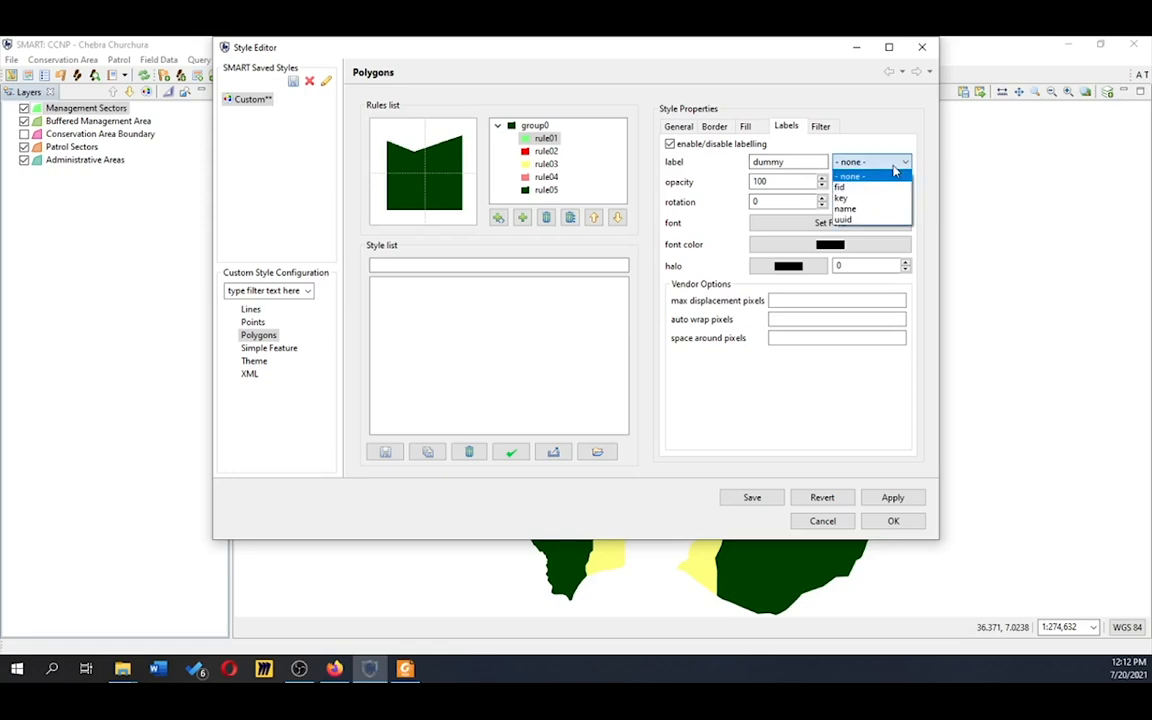
pyautogui.click(869, 210)
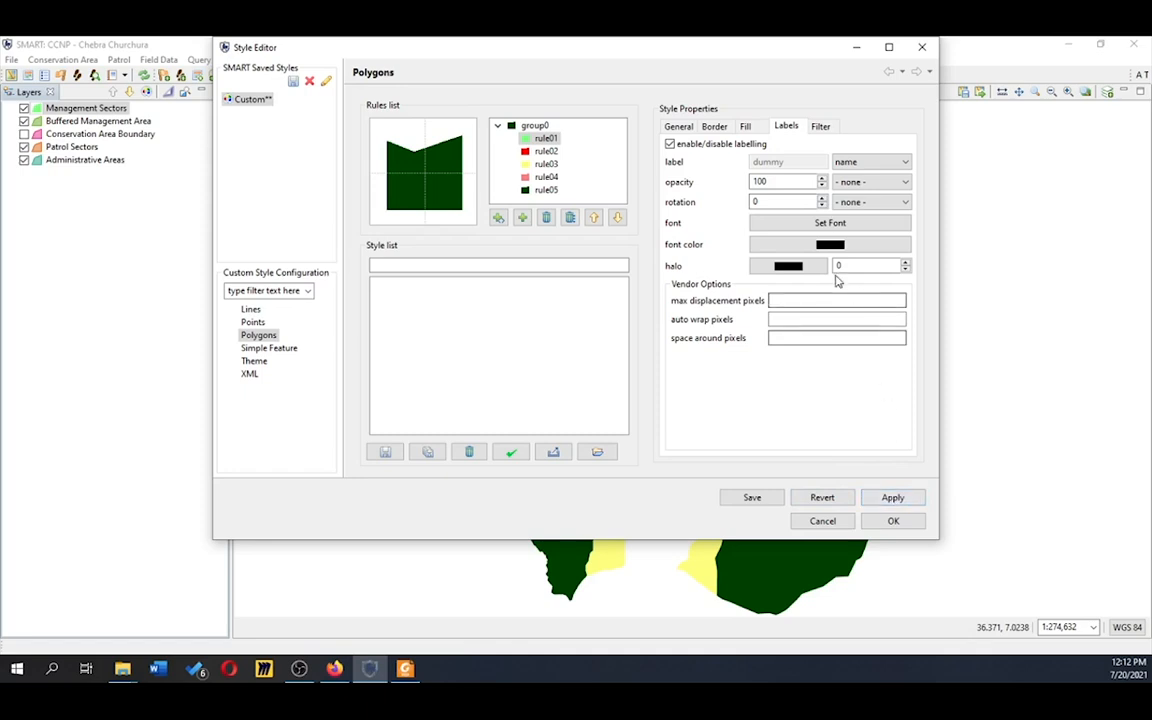
# - Give rule01's labels a light grey halo and apply the style to check it on the map
pyautogui.click(790, 266)
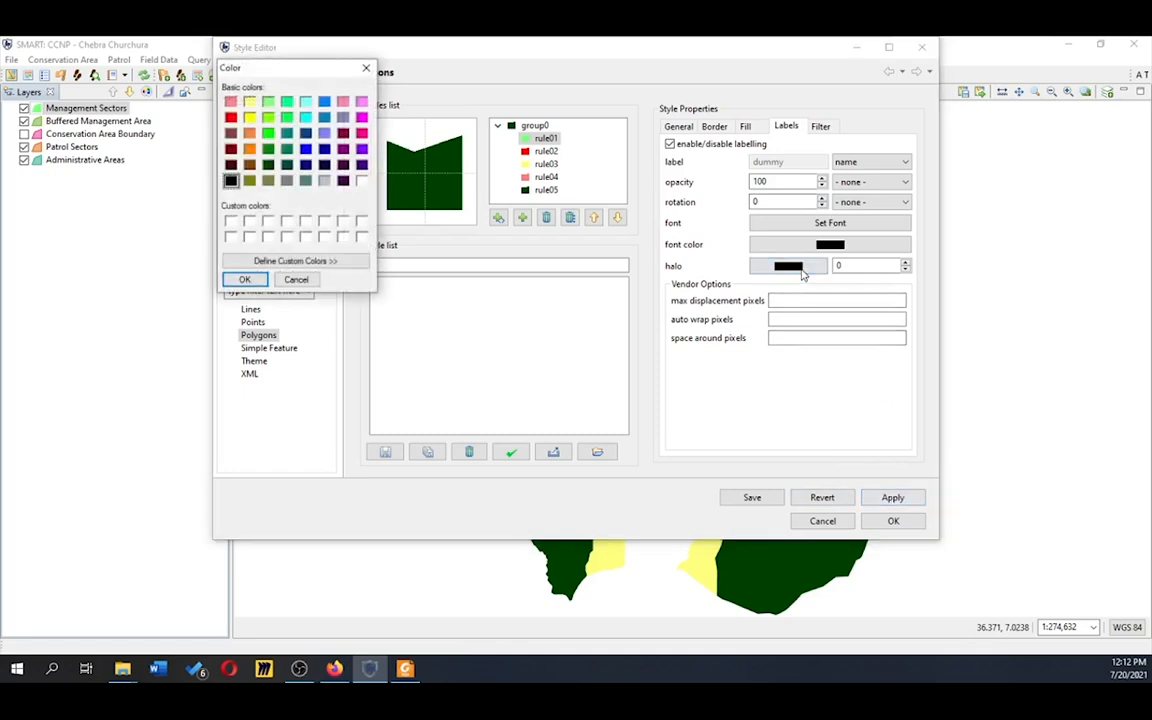
pyautogui.click(325, 182)
pyautogui.click(245, 279)
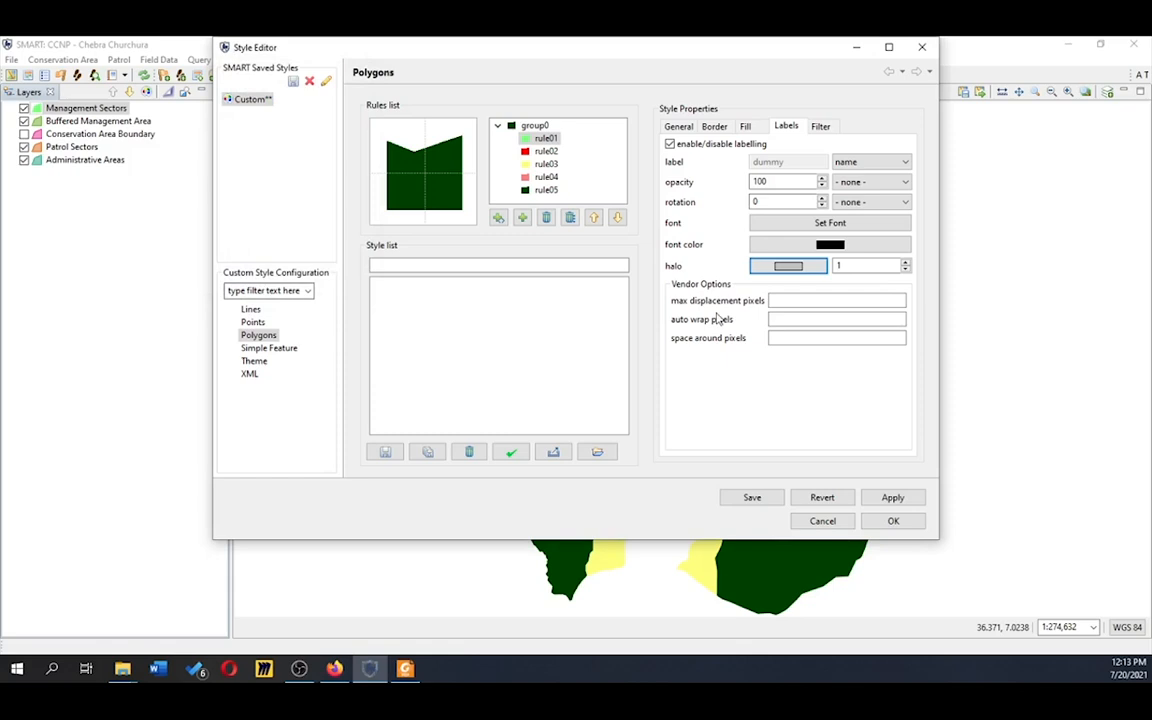
pyautogui.click(887, 499)
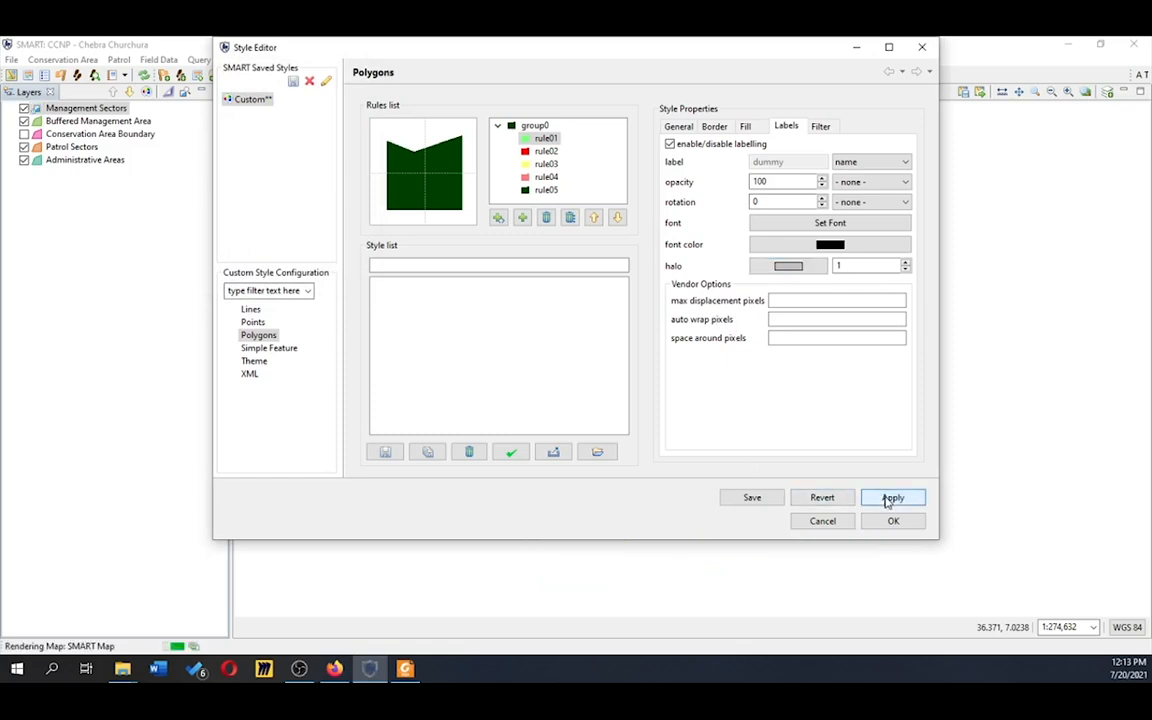
pyautogui.moveTo(668, 46); pyautogui.dragTo(756, 380)
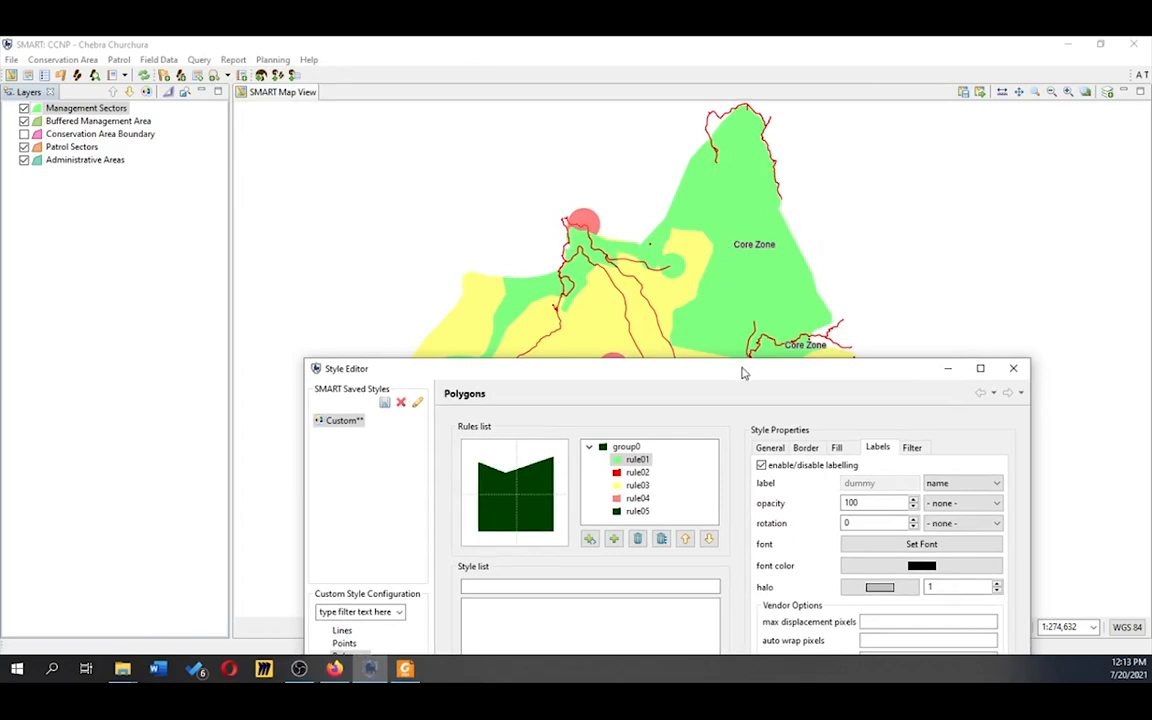
pyautogui.moveTo(743, 372); pyautogui.dragTo(675, 182)
# - Enable labels from the name field with a dark grey halo for the red rule02, and apply the style
pyautogui.click(574, 284)
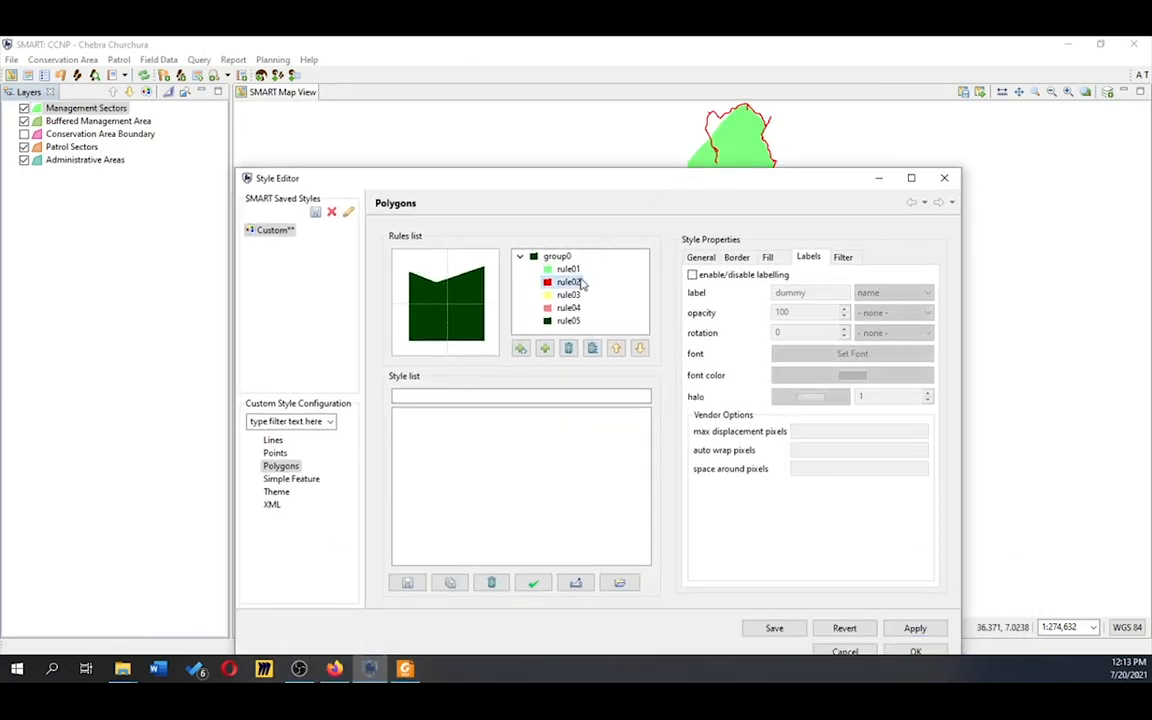
pyautogui.click(722, 275)
pyautogui.click(870, 296)
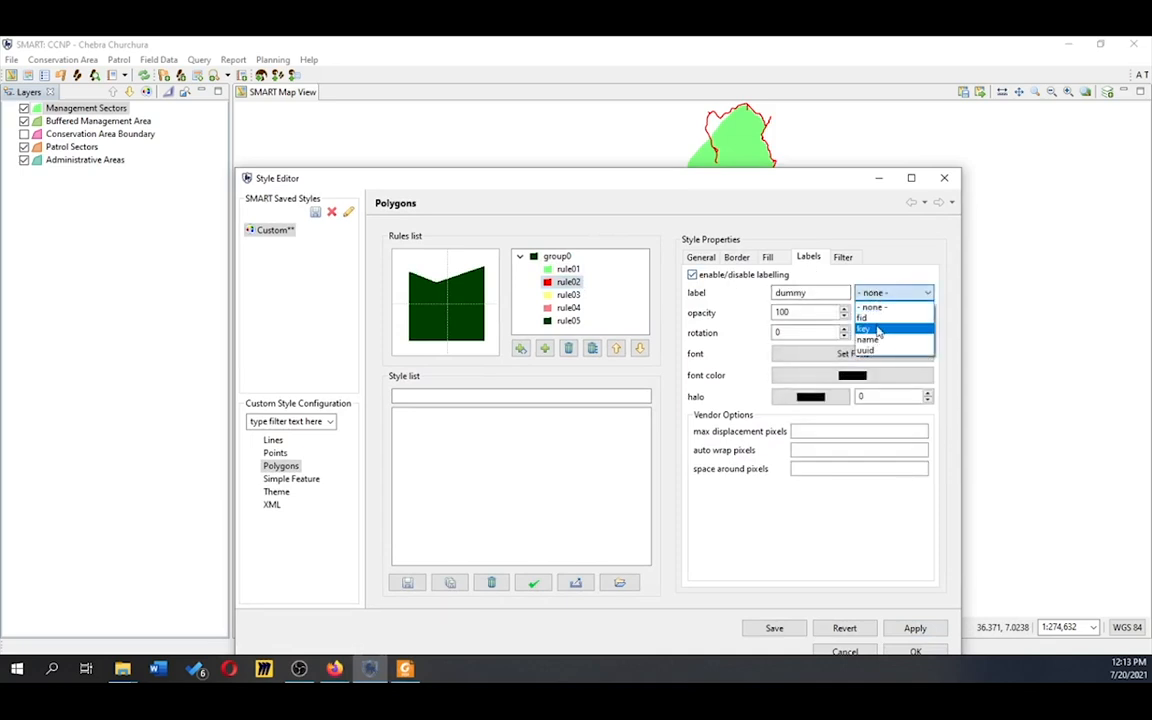
pyautogui.click(877, 343)
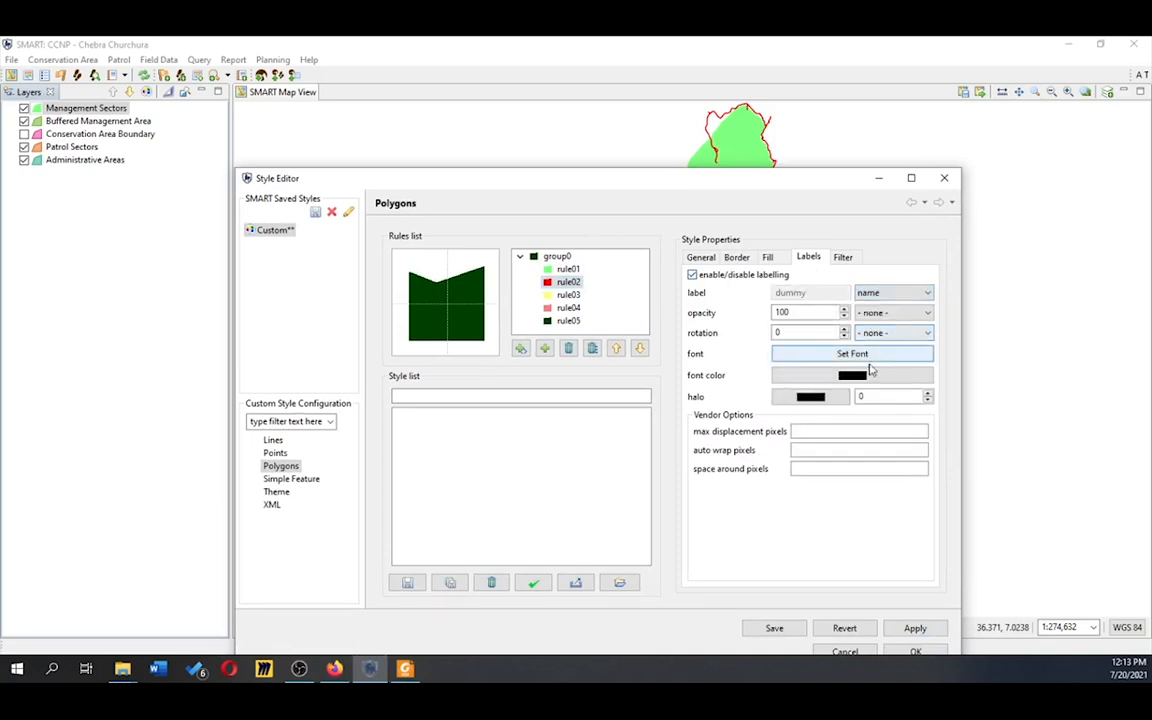
pyautogui.click(812, 396)
pyautogui.click(309, 311)
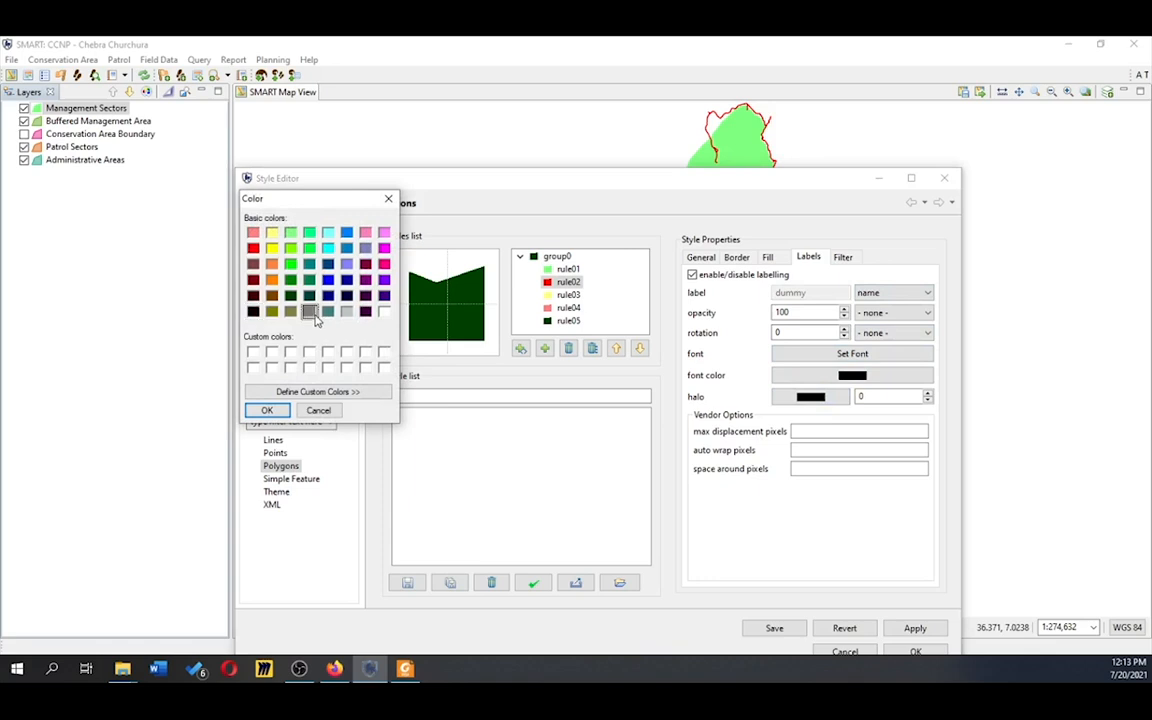
pyautogui.click(265, 410)
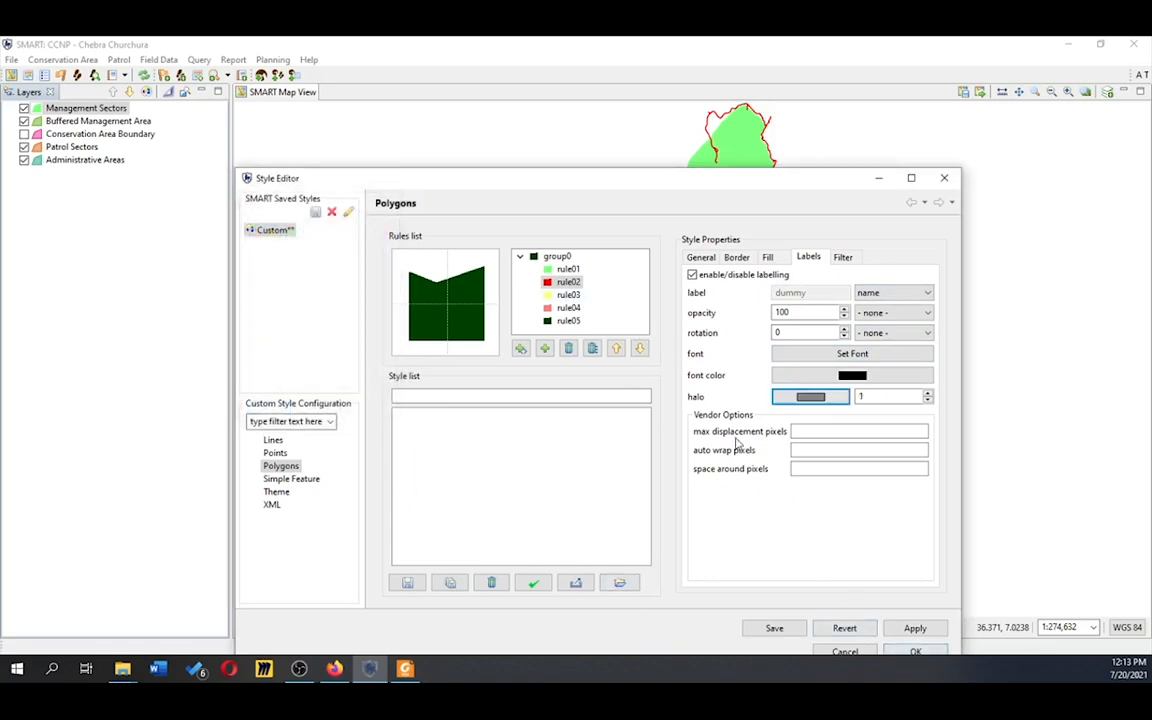
pyautogui.click(915, 628)
# - Enable labels from the name field with a dark grey halo for the yellow rule03
pyautogui.click(569, 295)
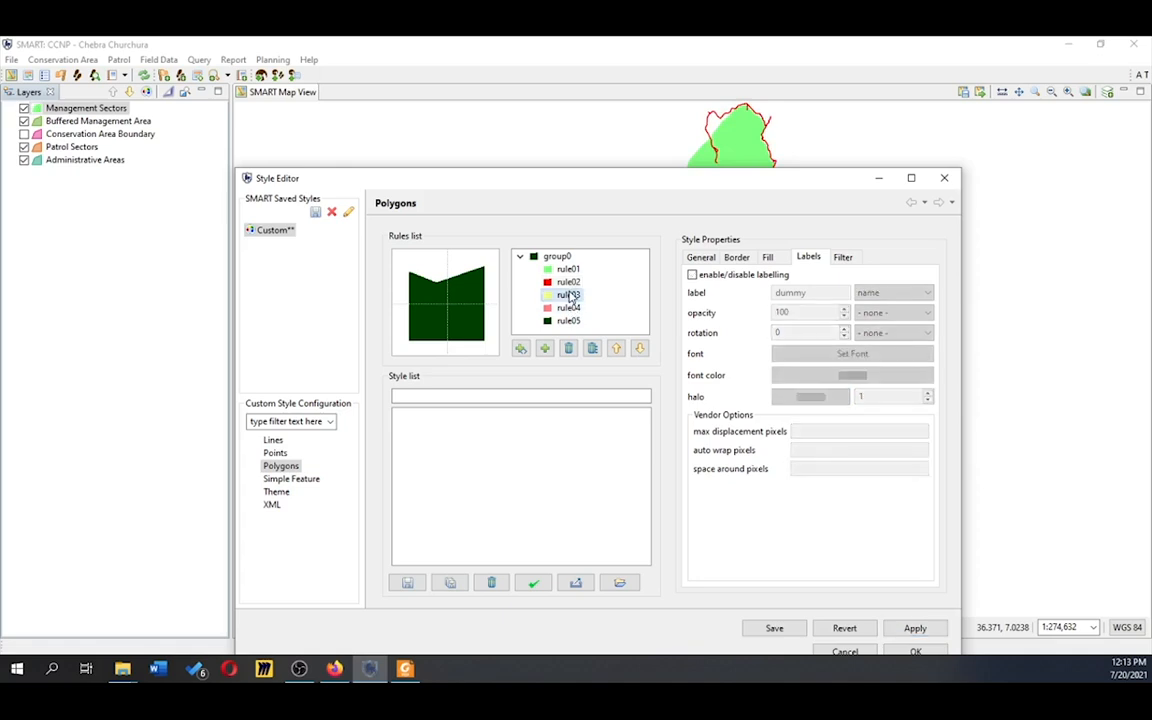
pyautogui.click(735, 275)
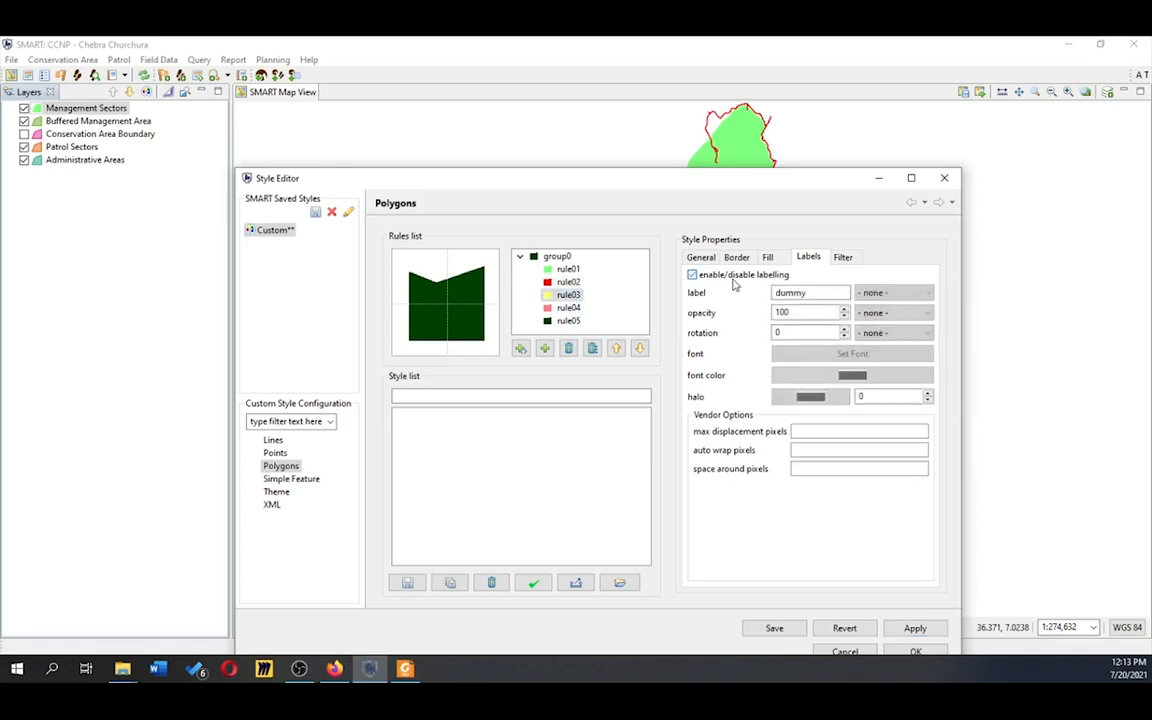
pyautogui.click(893, 292)
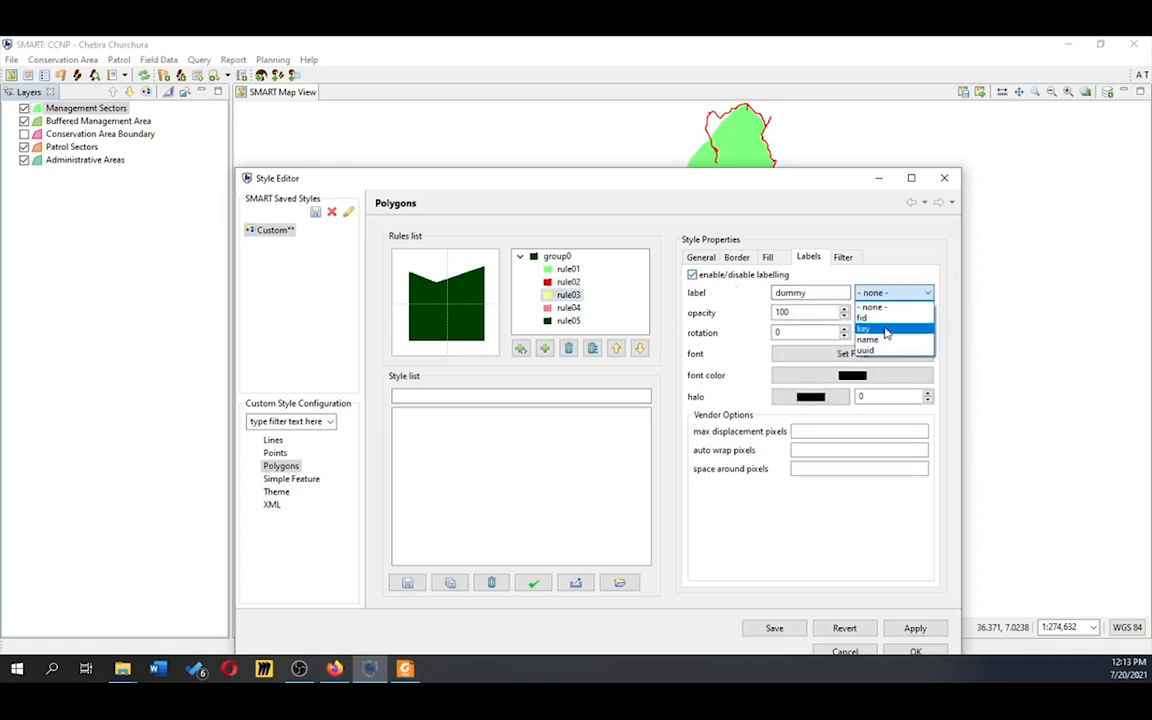
pyautogui.click(885, 318)
pyautogui.click(818, 398)
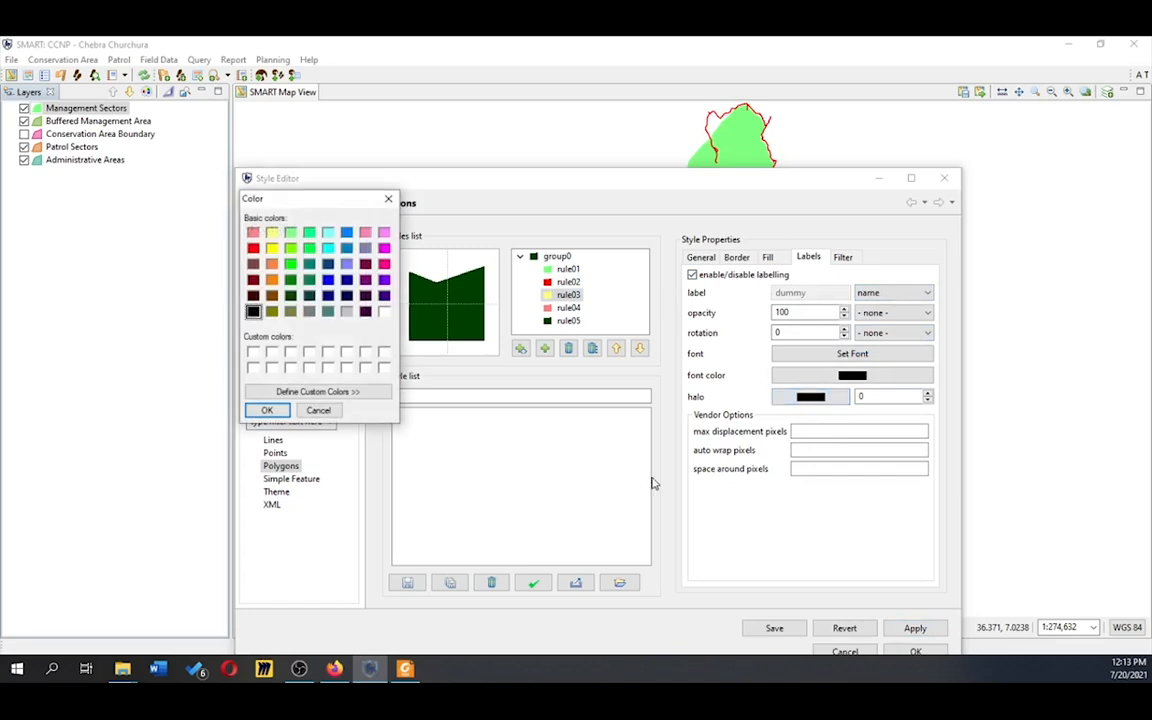
pyautogui.click(309, 311)
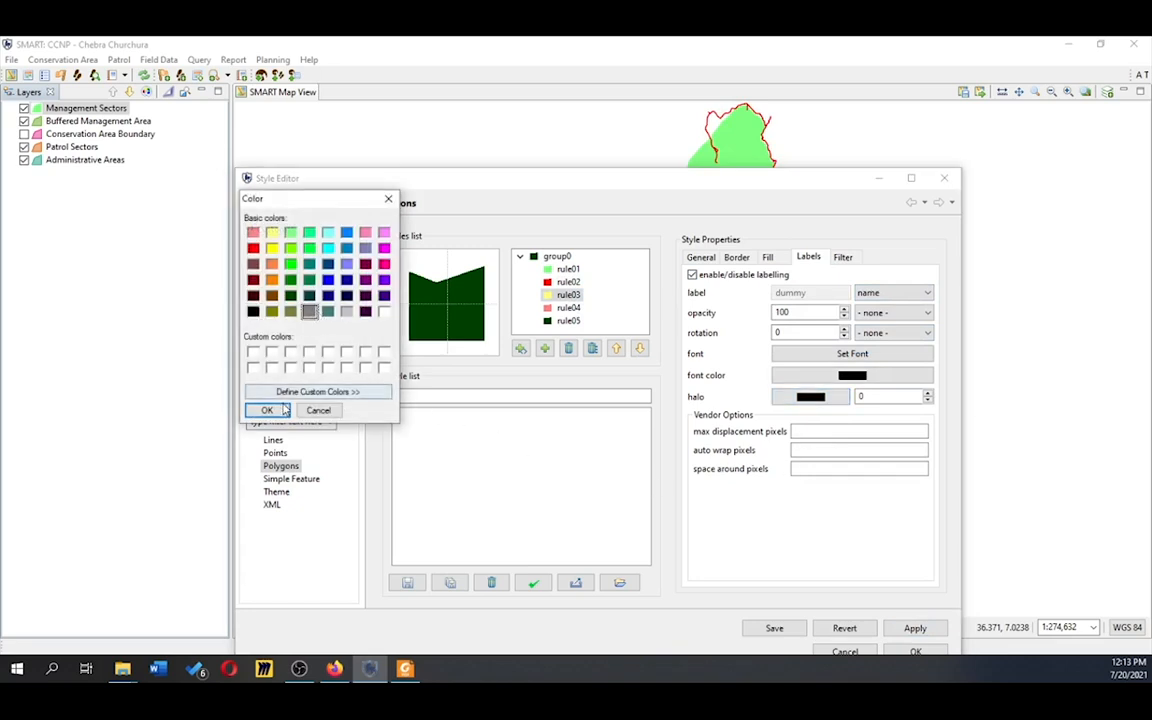
pyautogui.click(267, 410)
# - Enable labels from the name field with a dark grey halo for the pink rule04
pyautogui.click(574, 311)
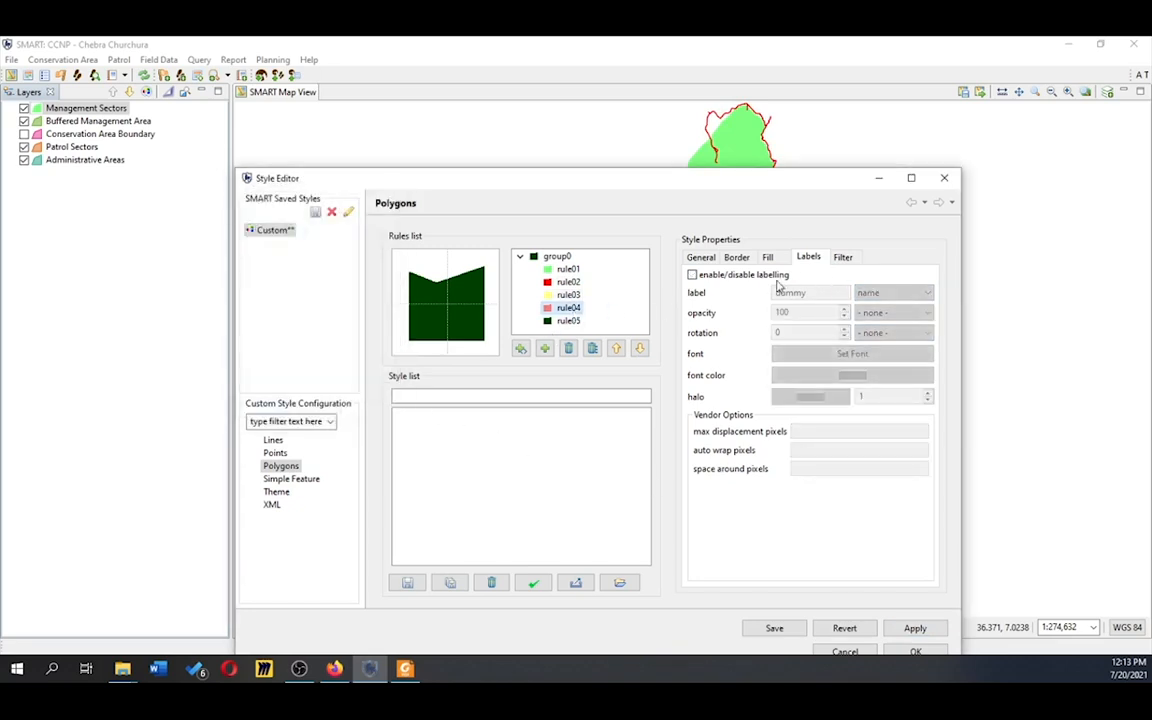
pyautogui.click(868, 295)
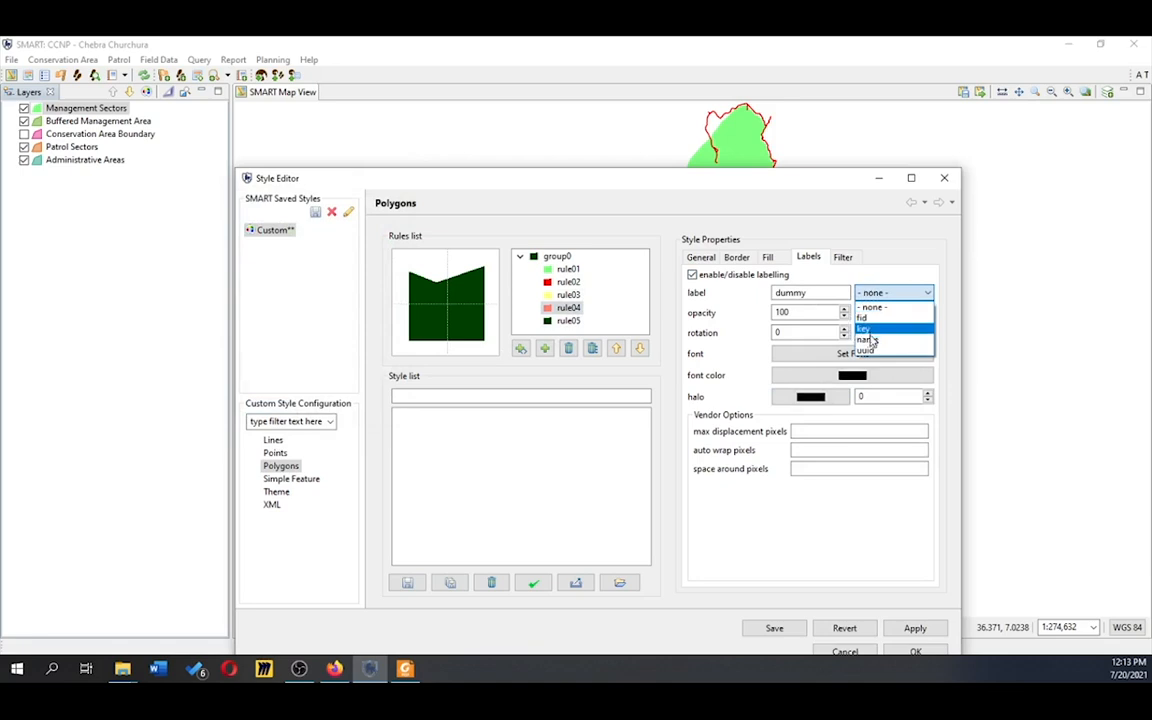
pyautogui.click(870, 318)
pyautogui.click(810, 397)
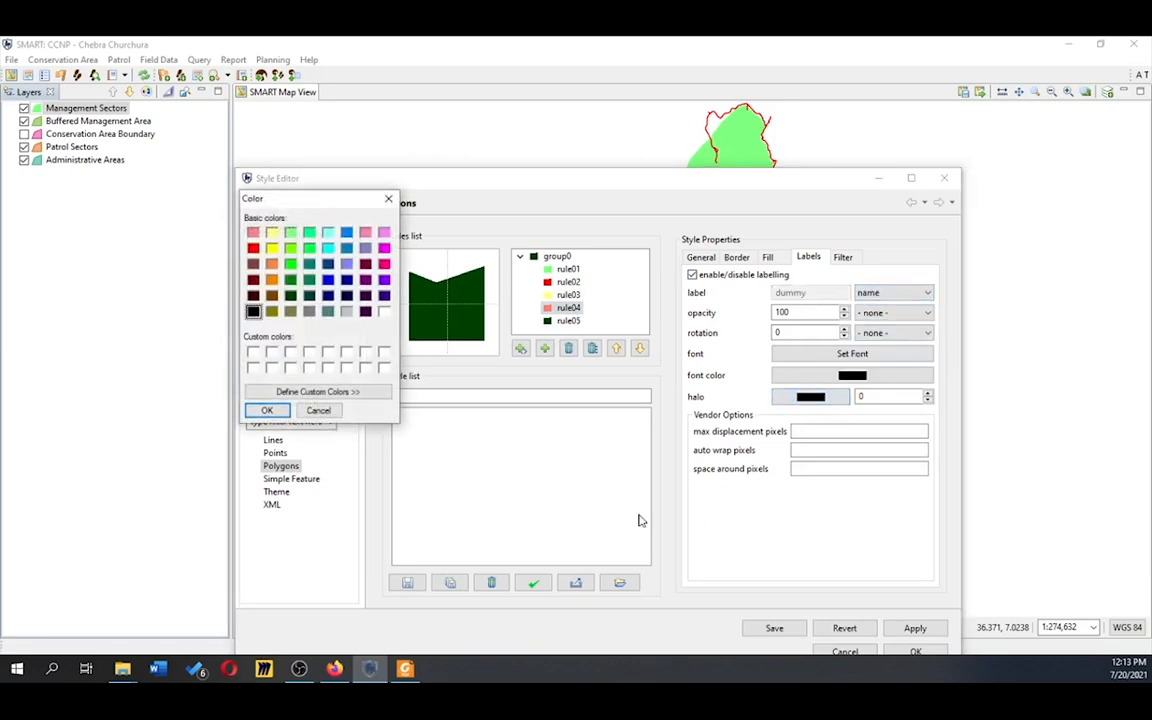
pyautogui.click(311, 313)
pyautogui.click(275, 410)
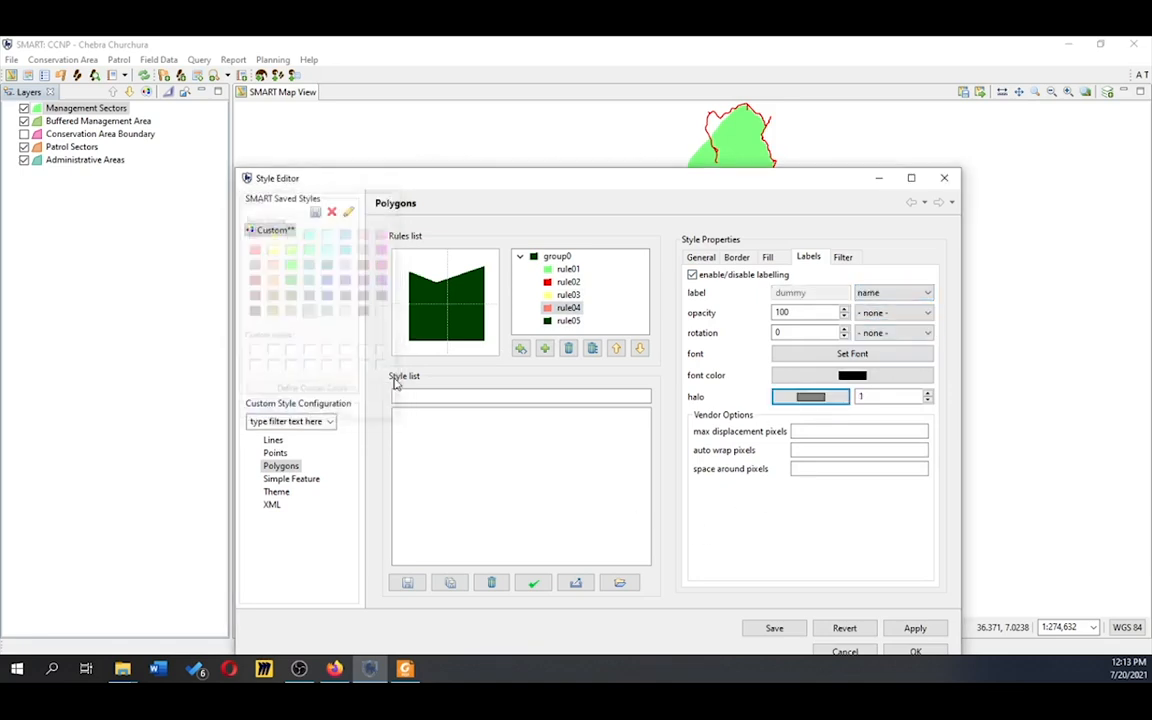
# - Enable labels from the name field with a dark grey halo for the dark green rule05
pyautogui.click(565, 323)
pyautogui.click(692, 274)
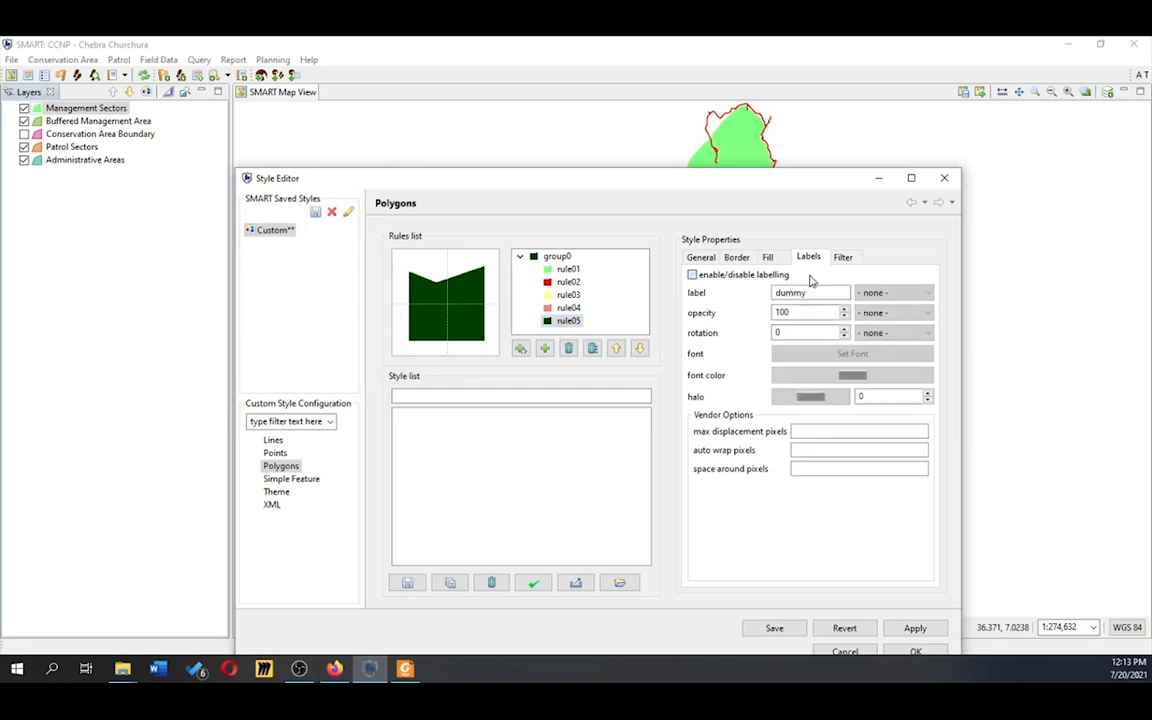
pyautogui.click(880, 292)
pyautogui.click(867, 340)
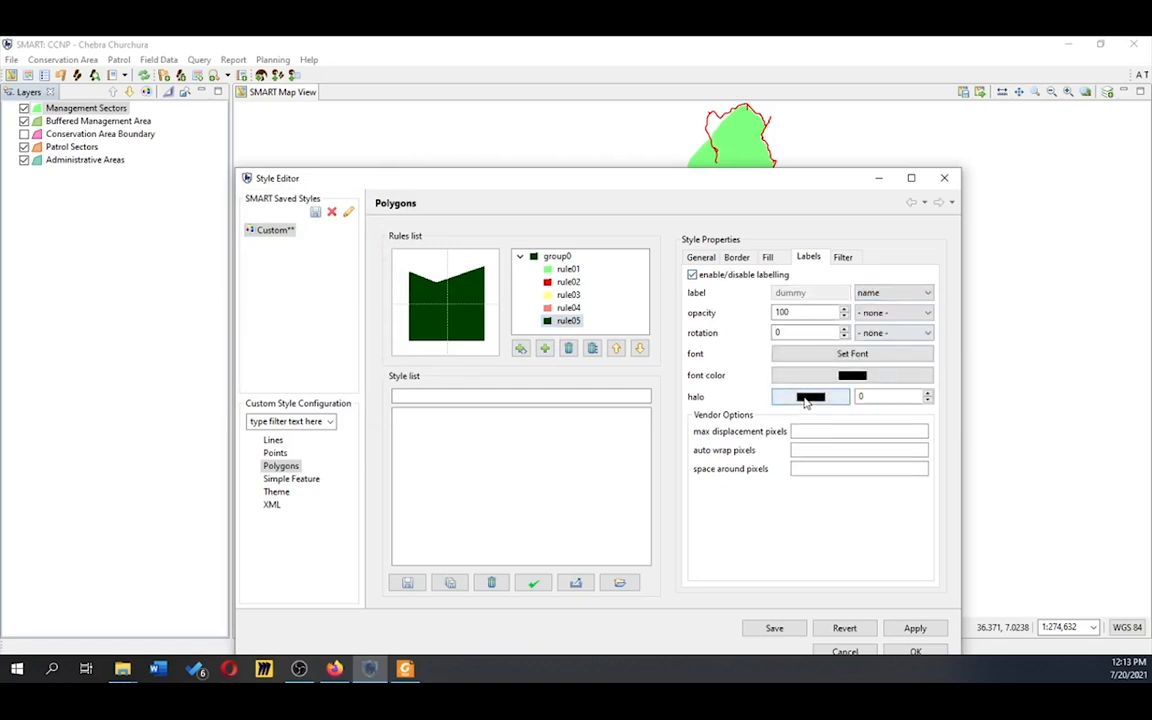
pyautogui.click(810, 397)
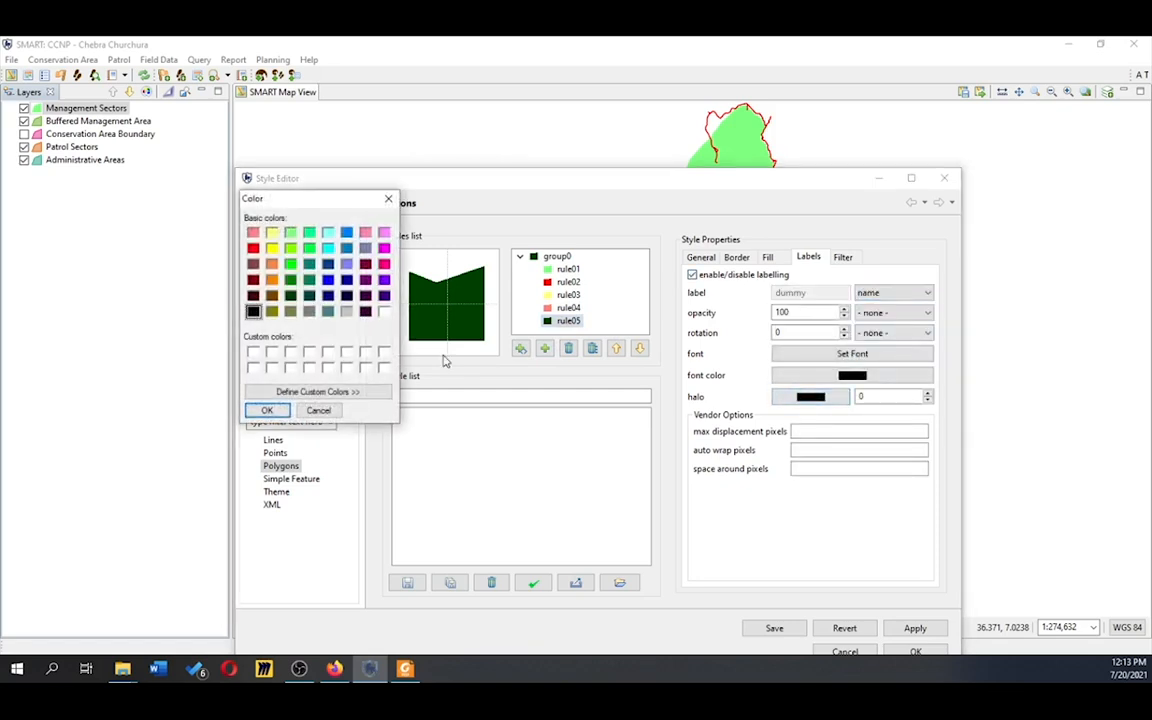
pyautogui.click(306, 313)
pyautogui.click(267, 410)
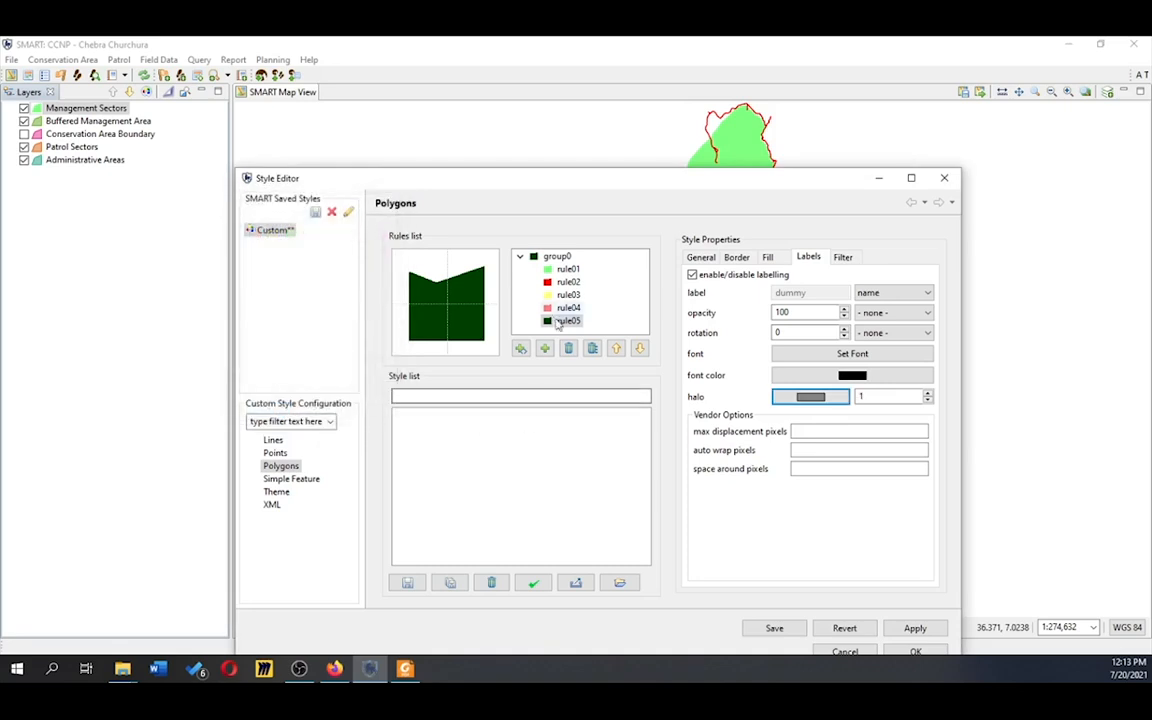
# - Save the current style configuration as a new style named "Management _sectors_style"
pyautogui.click(776, 629)
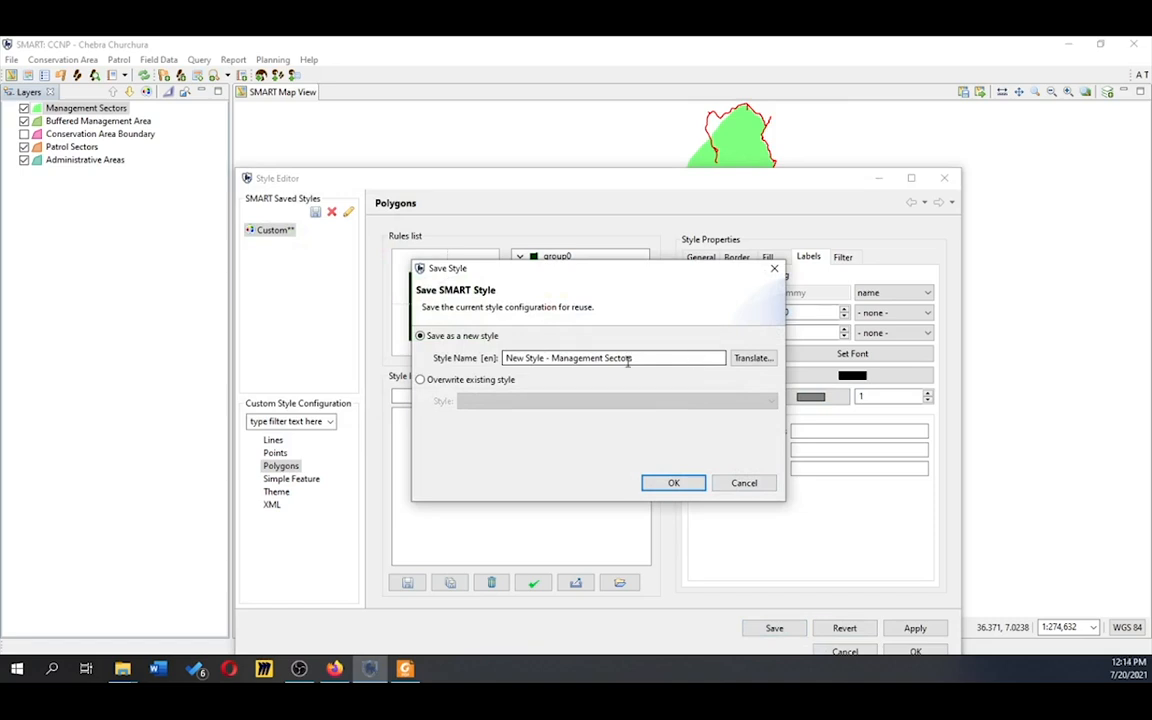
pyautogui.moveTo(548, 357); pyautogui.dragTo(408, 356)
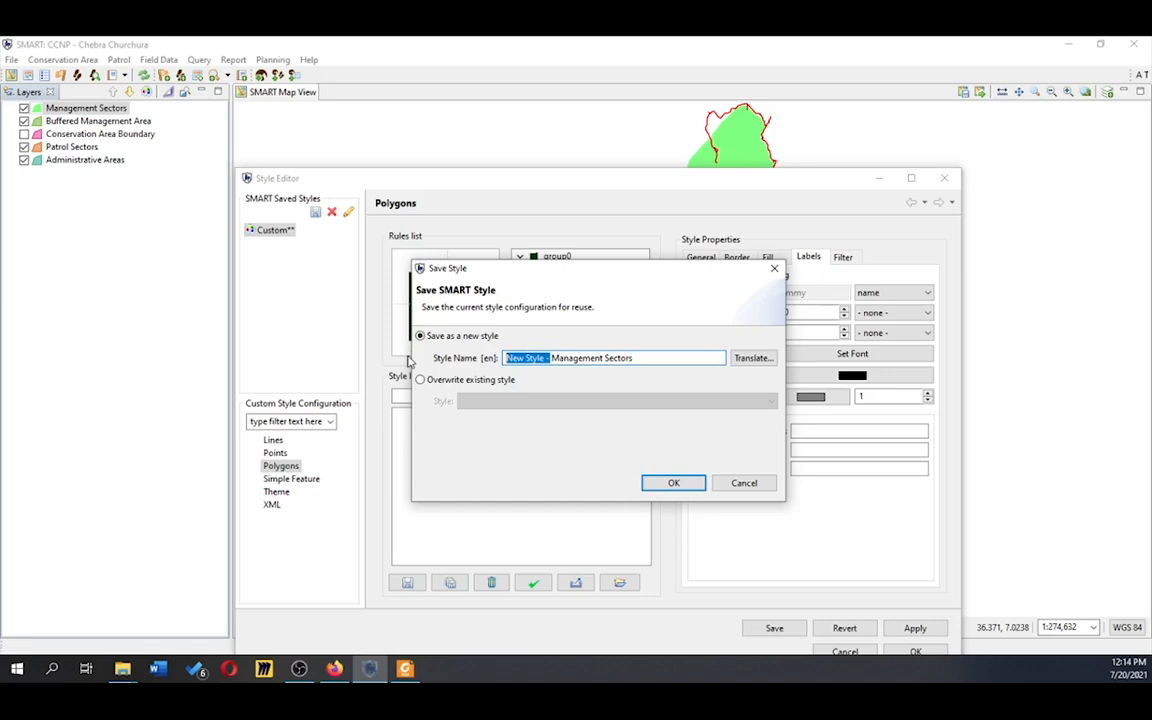
pyautogui.press('BackSpace')
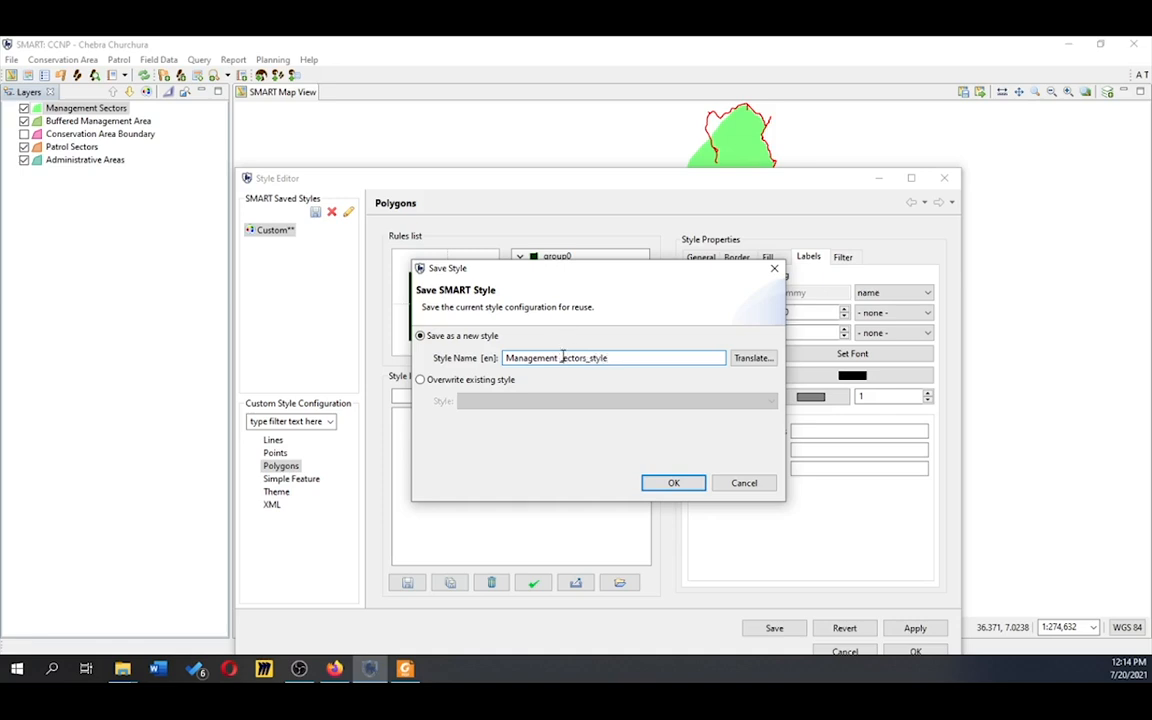
pyautogui.write('_s')
pyautogui.click(694, 485)
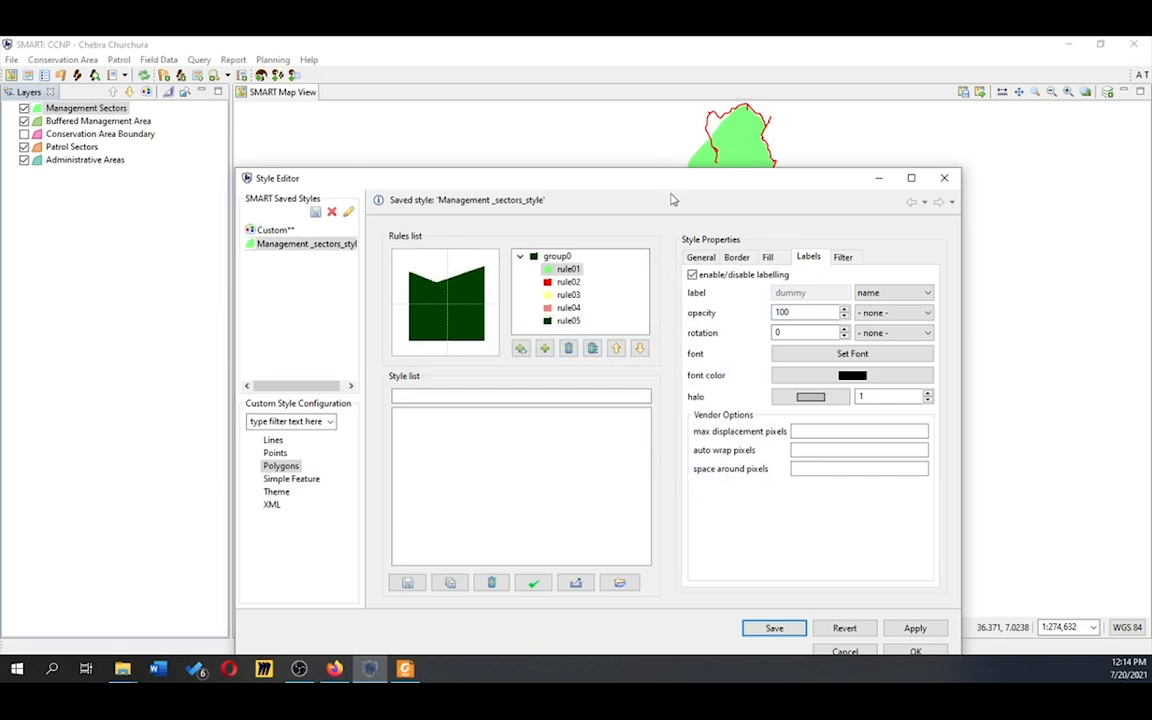
# - Apply the saved Management _sectors_style to the Management Sectors layer and close its style settings
pyautogui.moveTo(672, 186); pyautogui.dragTo(601, 141)
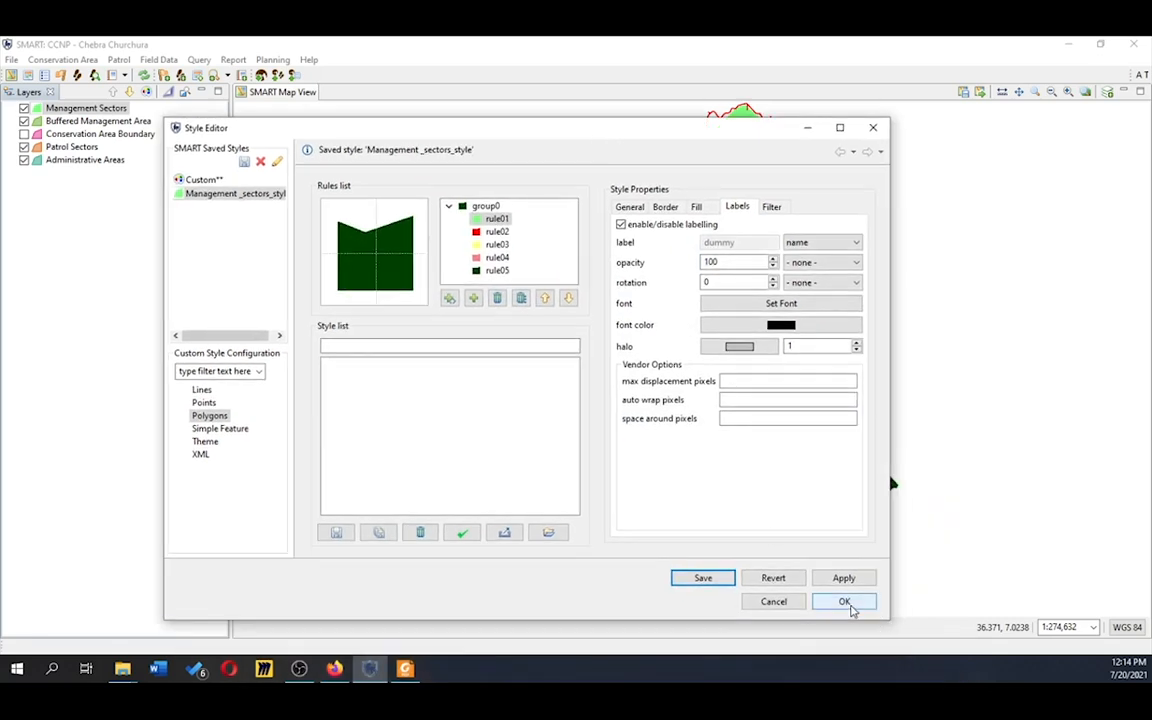
pyautogui.click(845, 602)
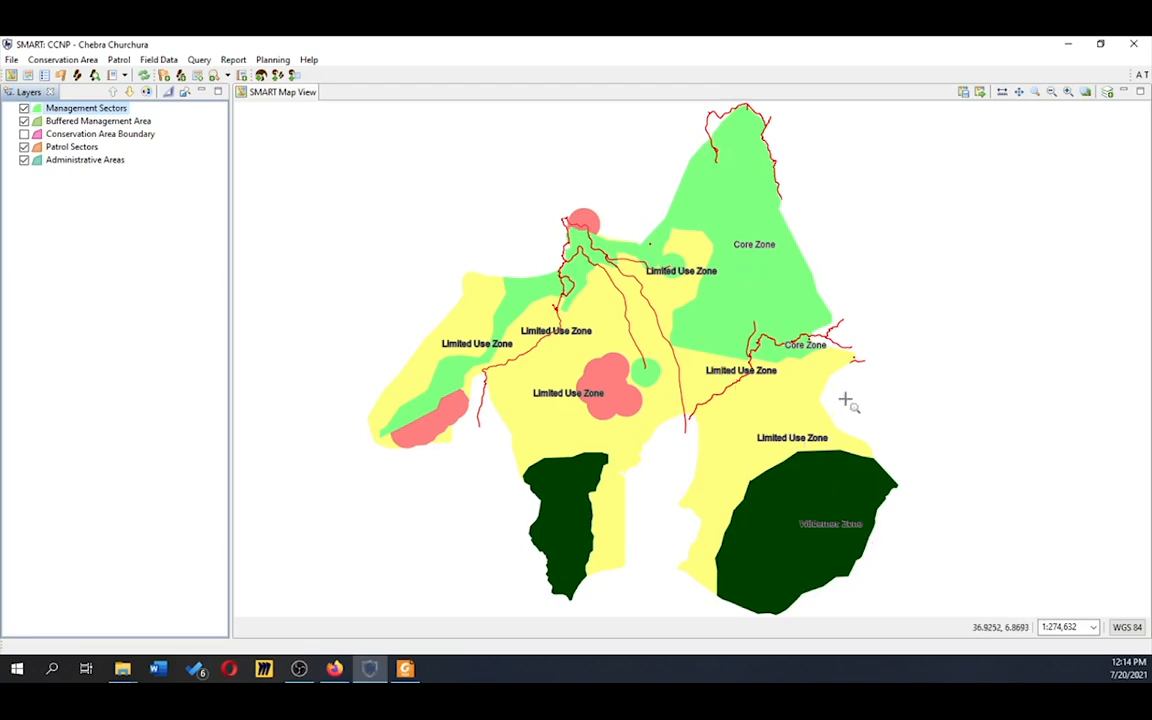
# - Change the label halo of the light green rule01 in the Management Sectors style to dark grey
pyautogui.rightClick(120, 107)
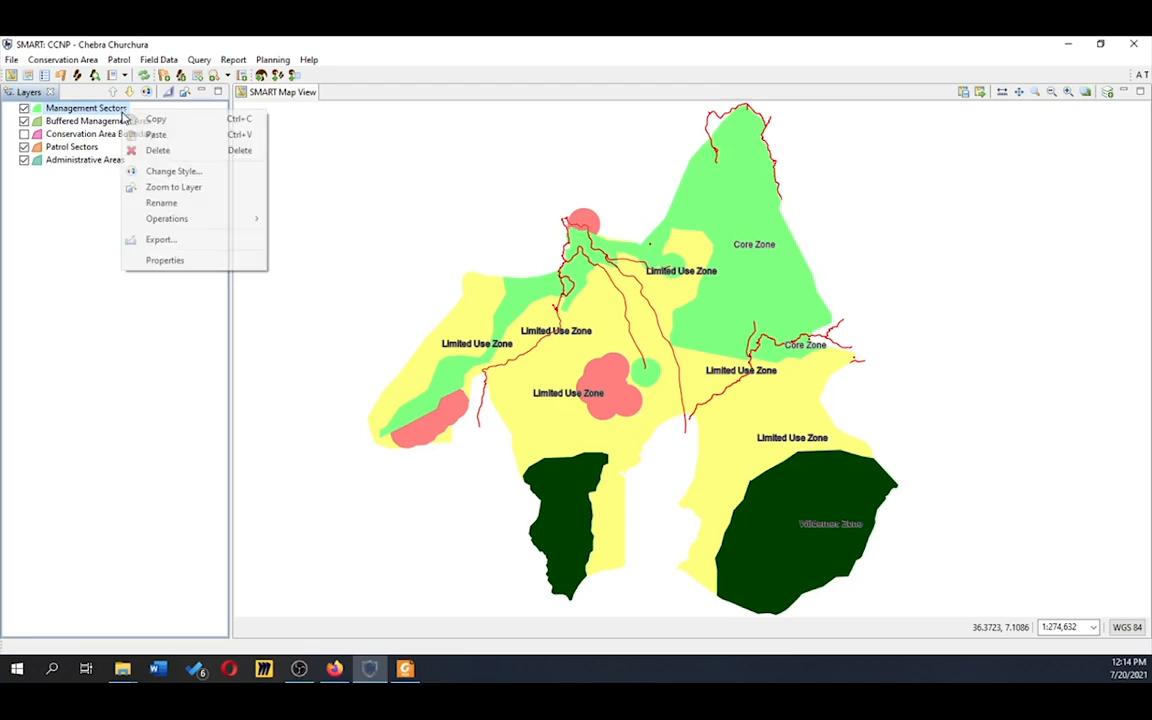
pyautogui.click(172, 174)
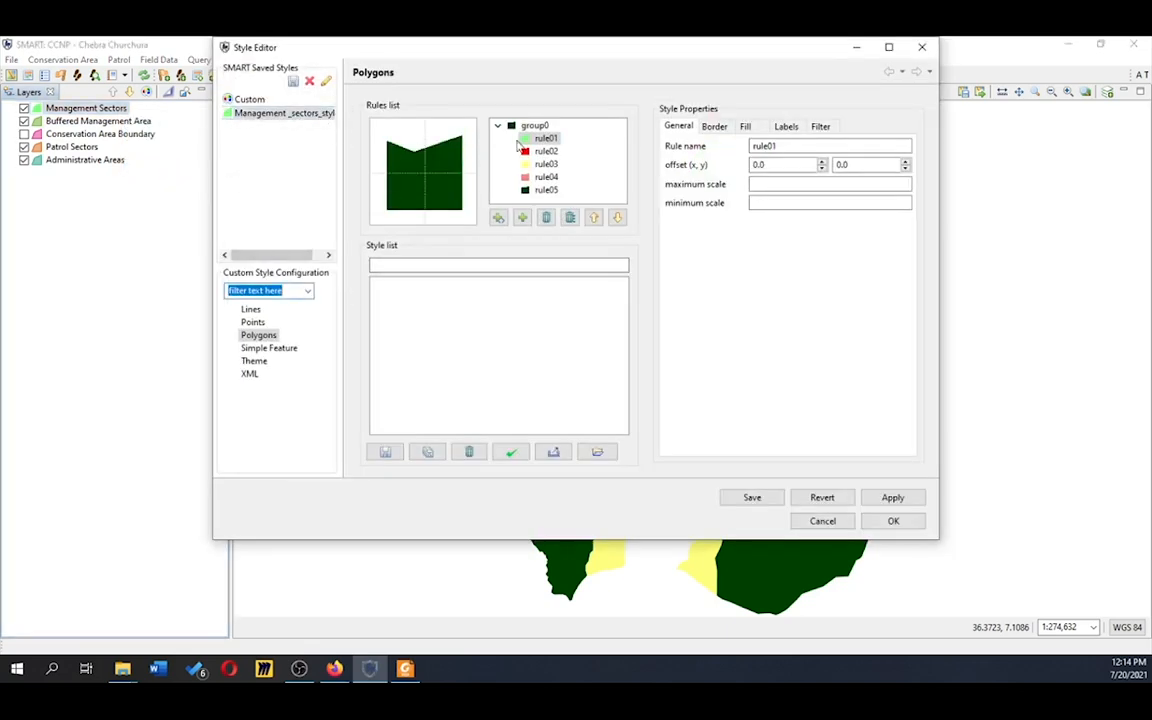
pyautogui.click(786, 126)
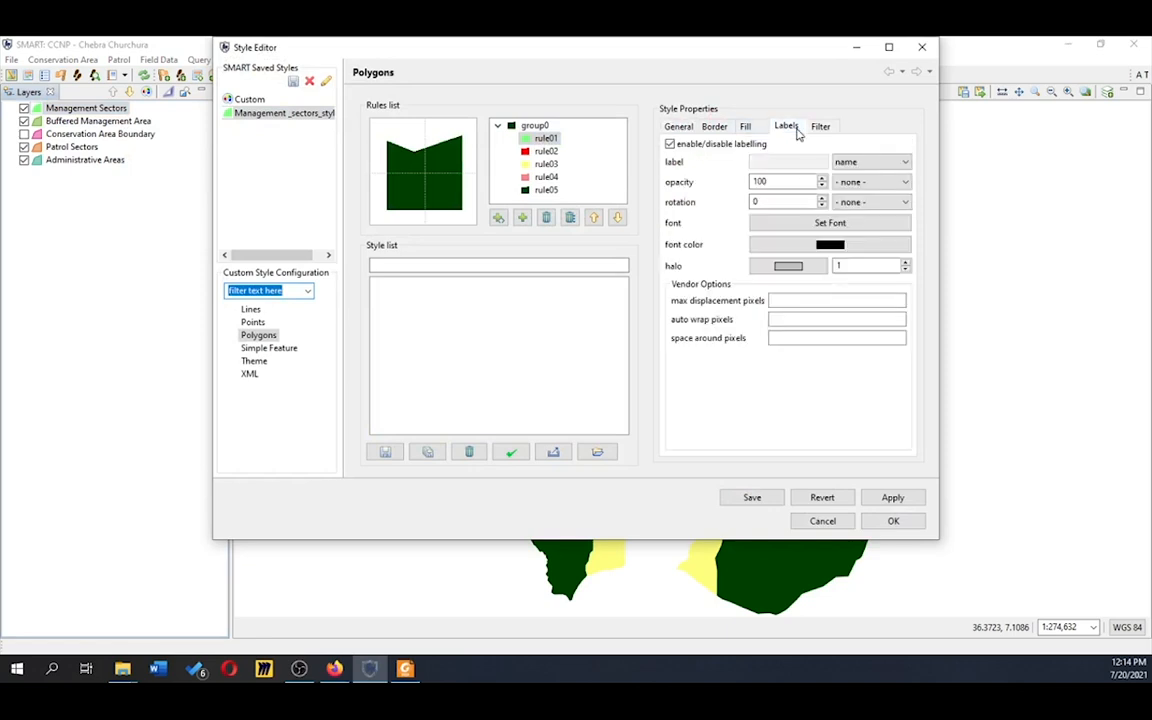
pyautogui.click(800, 266)
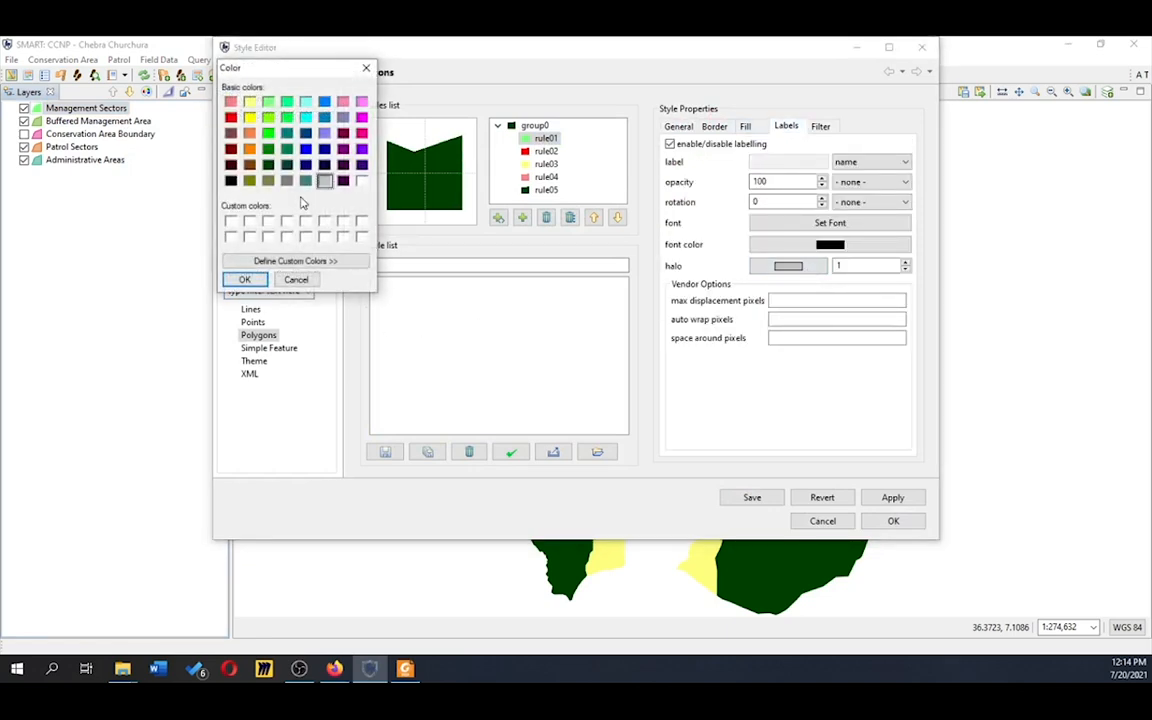
pyautogui.click(244, 279)
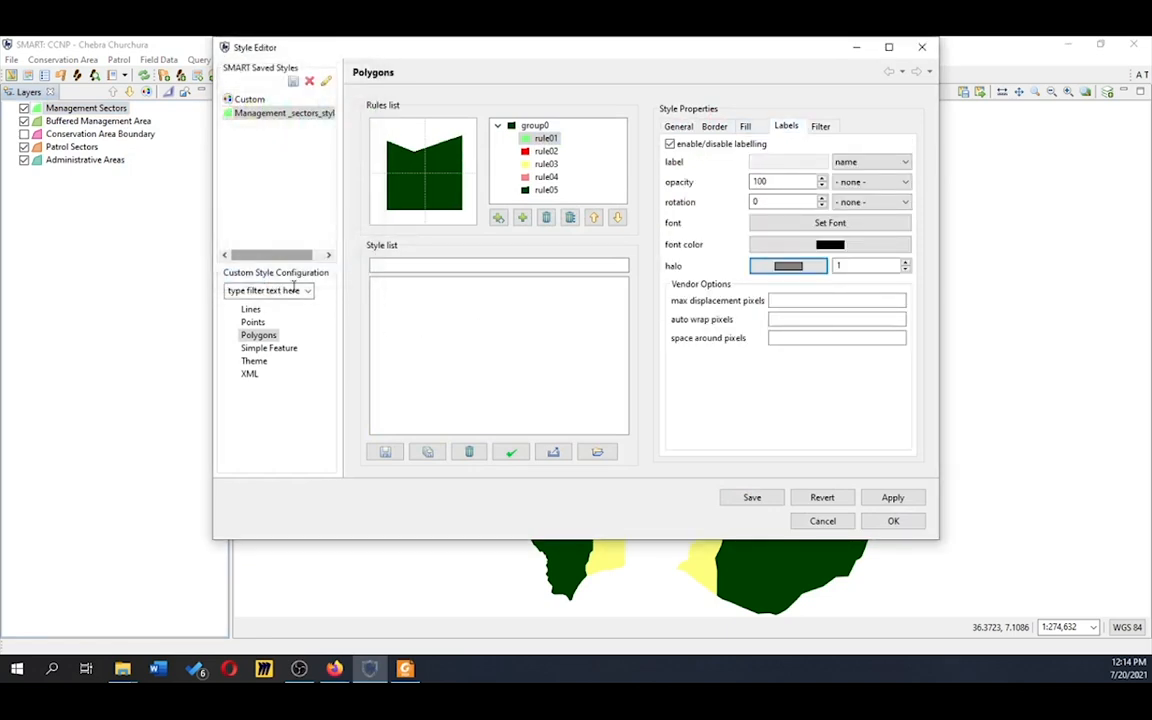
pyautogui.click(892, 522)
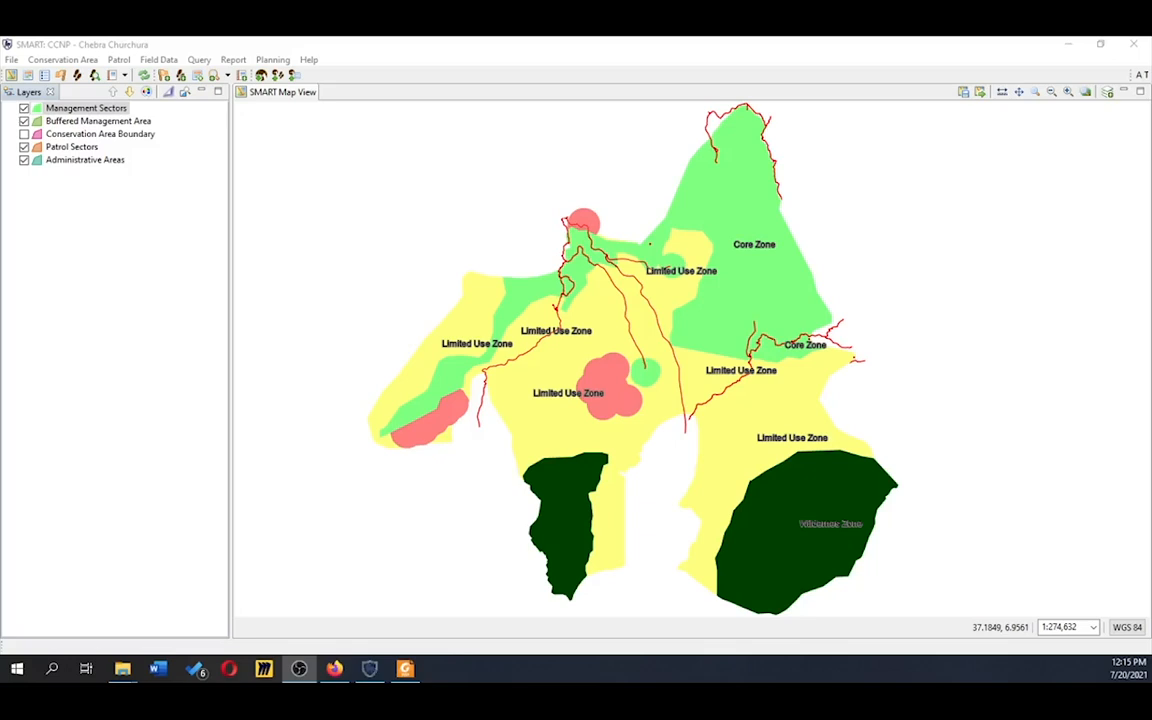
# - Save the current map as a new basemap named "Management_sectors_map"
pyautogui.click(965, 98)
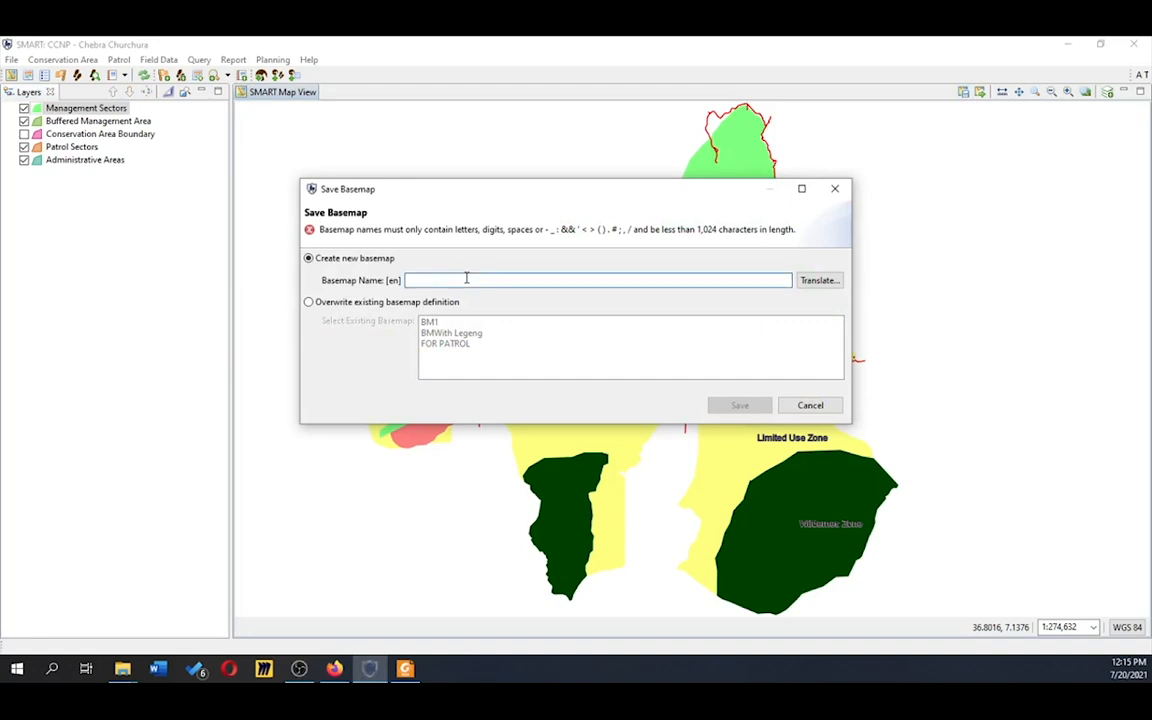
pyautogui.write('Management_sectors_map')
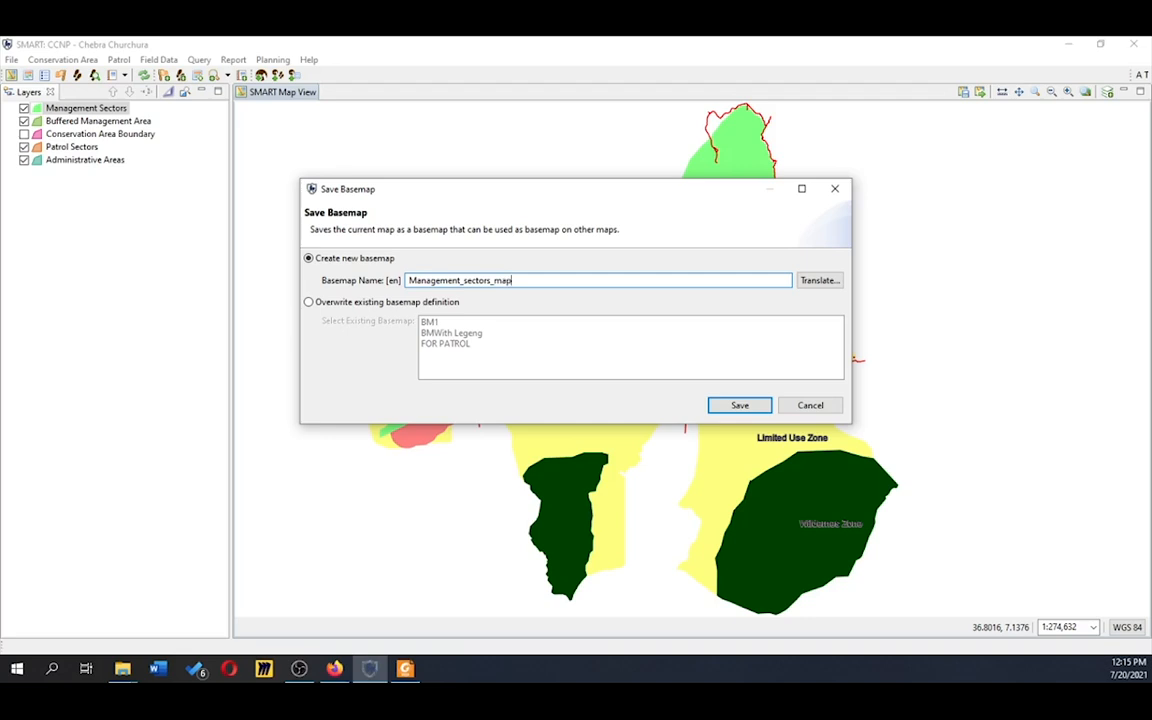
pyautogui.click(740, 405)
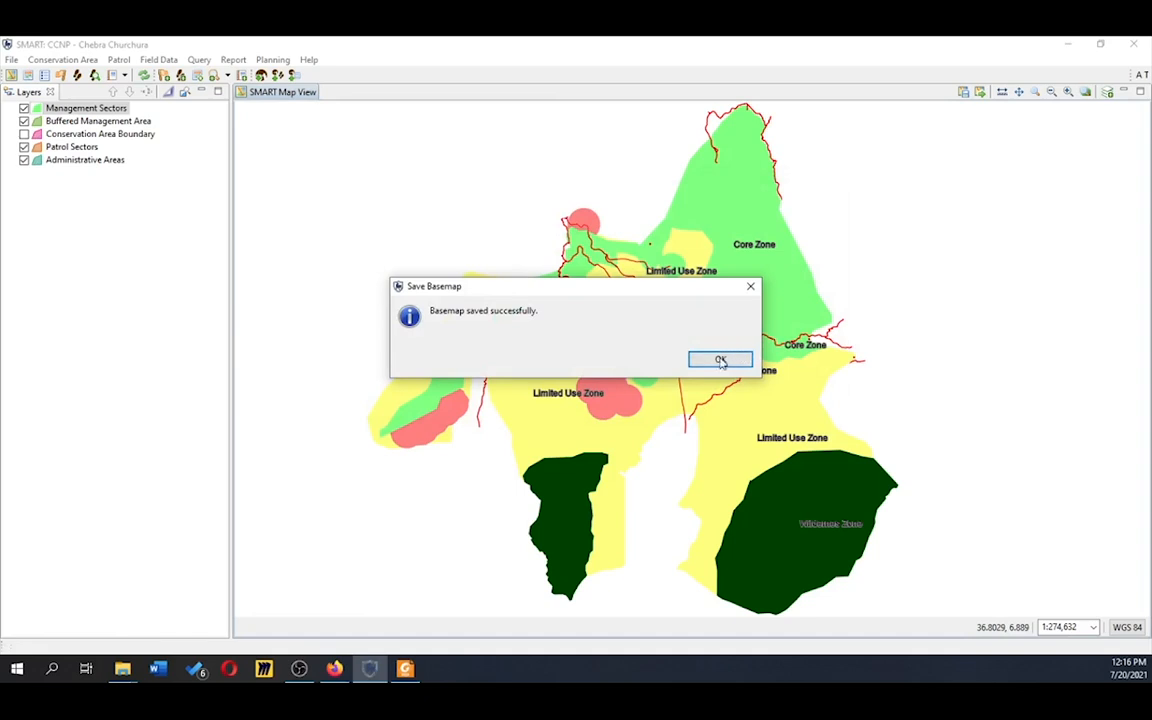
pyautogui.click(720, 361)
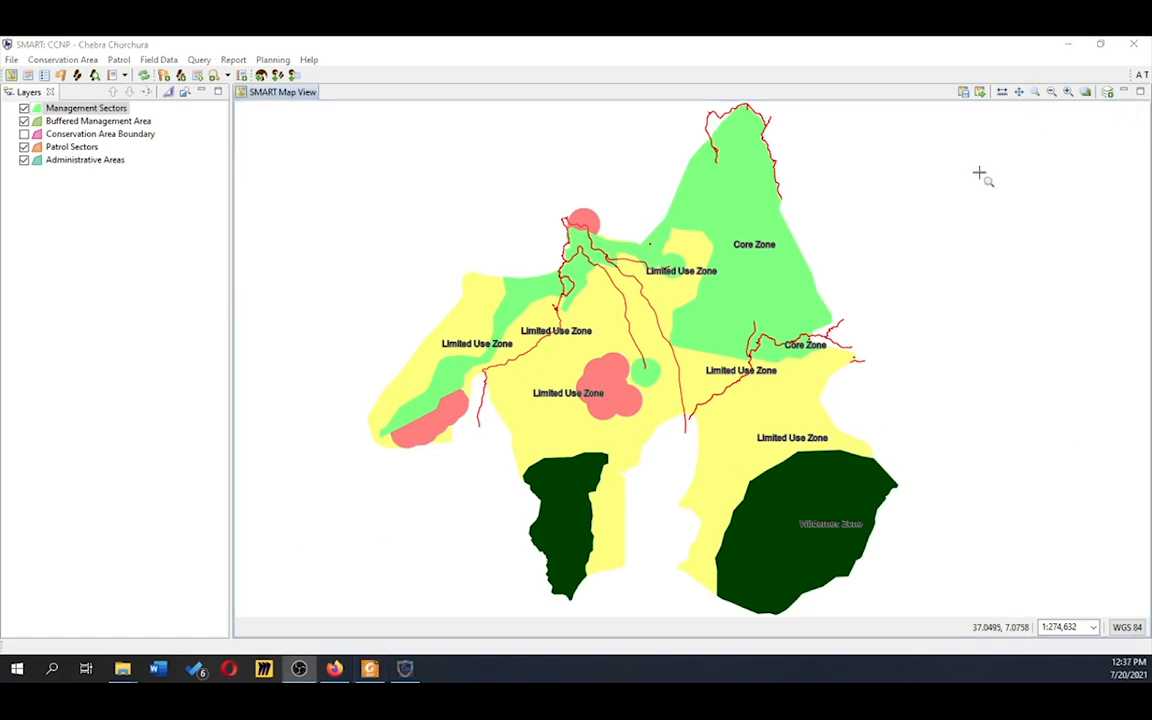
# - Add the Legend, Scalebar and North Arrow decorations to the map
pyautogui.click(1109, 92)
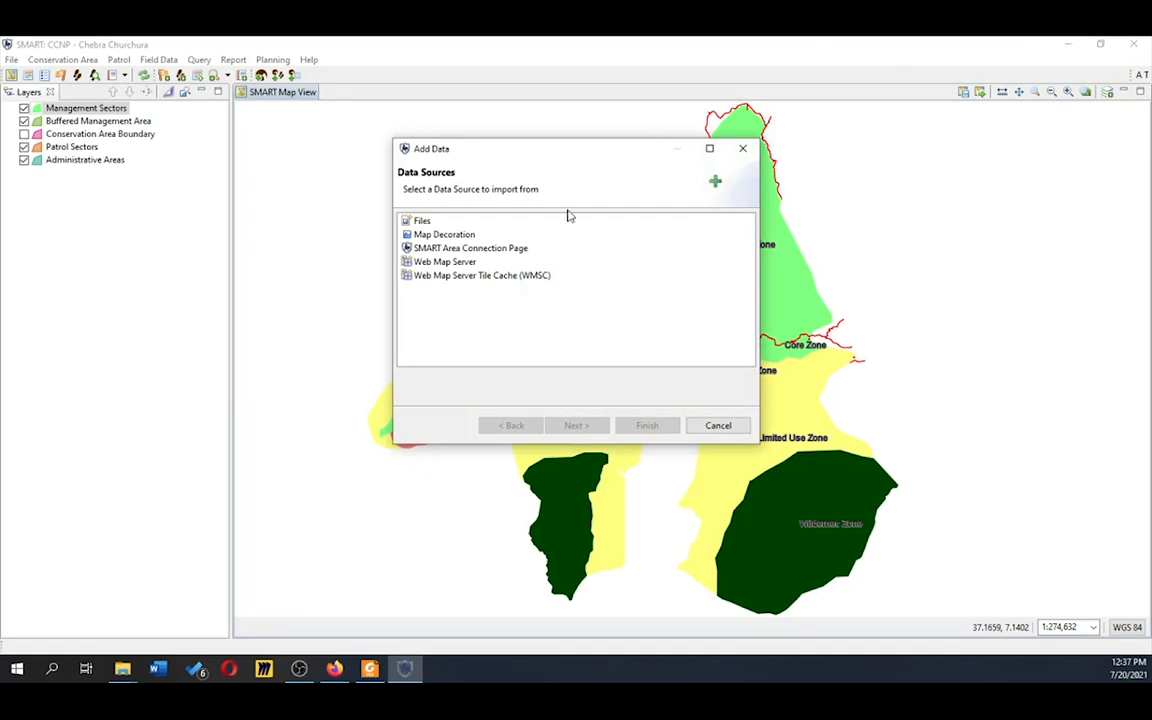
pyautogui.click(452, 235)
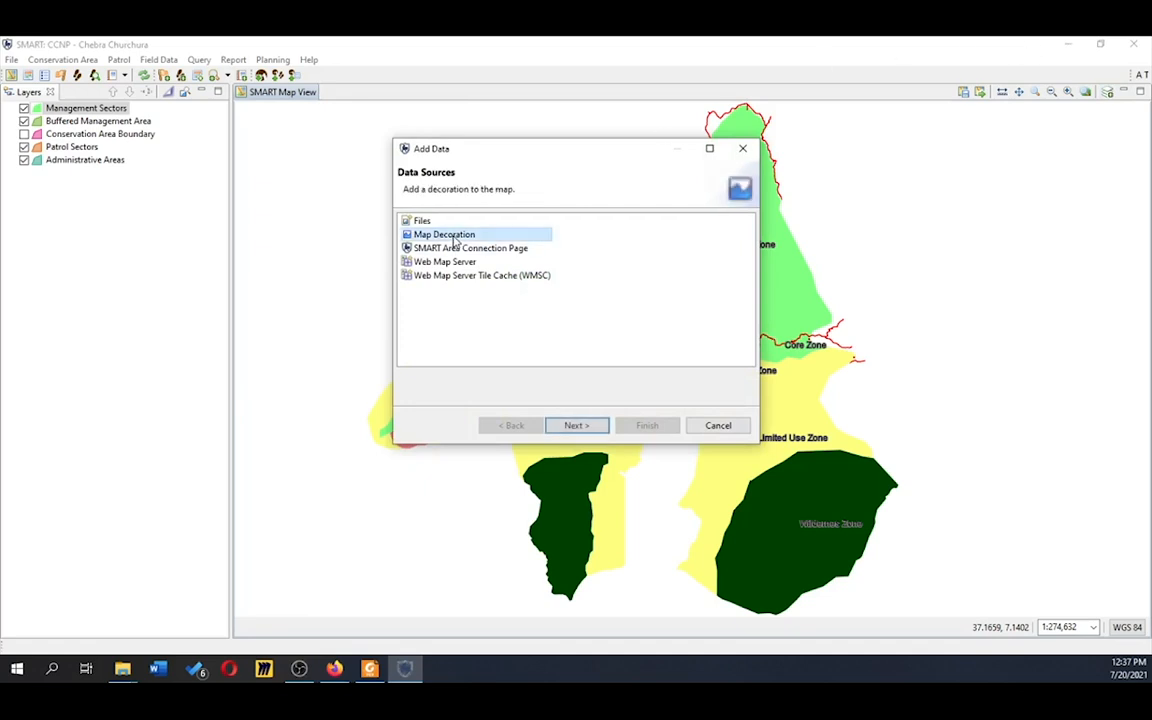
pyautogui.click(590, 425)
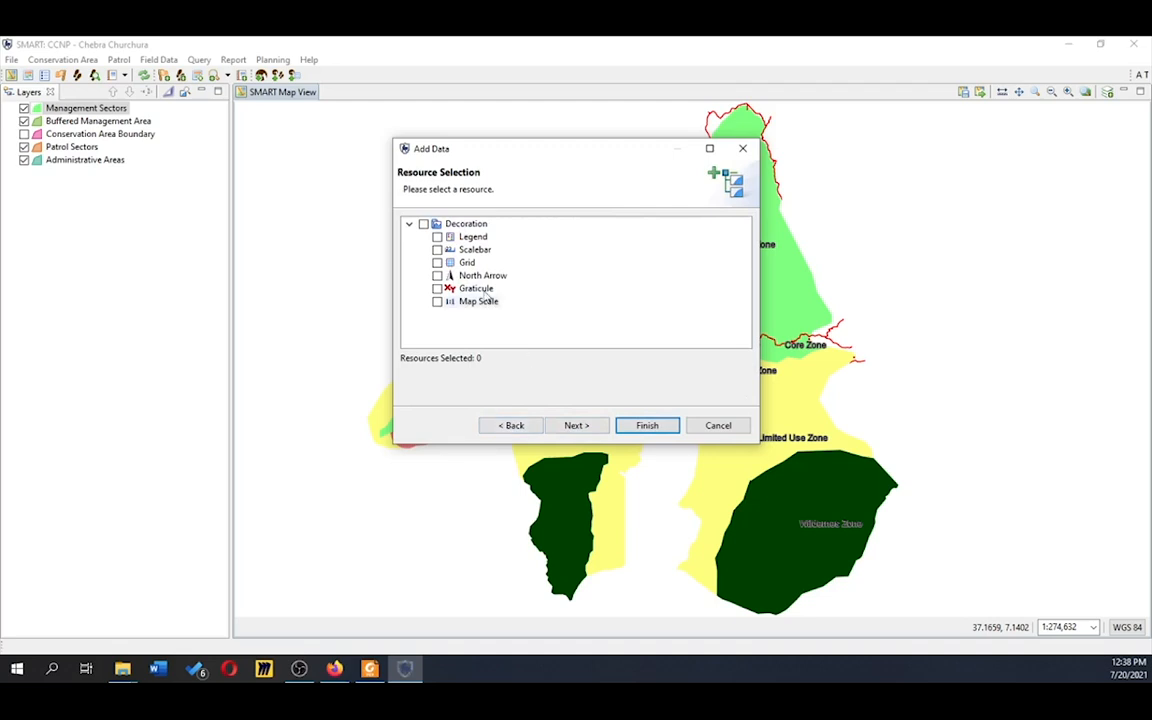
pyautogui.click(437, 237)
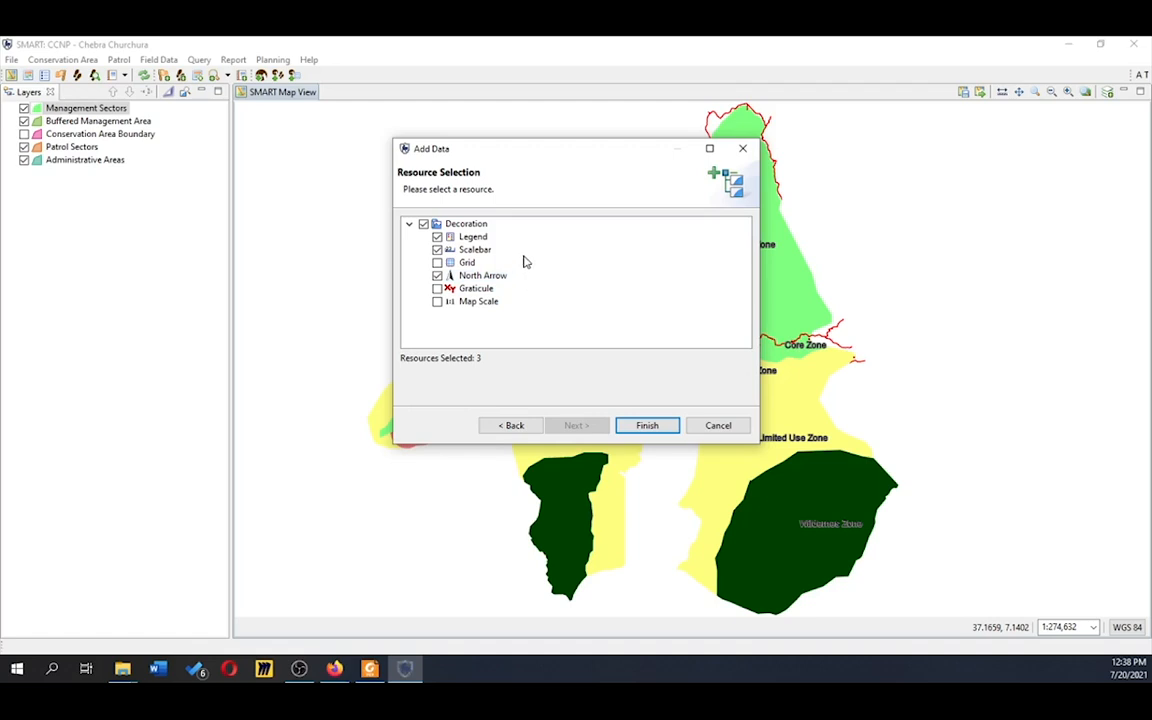
pyautogui.click(650, 427)
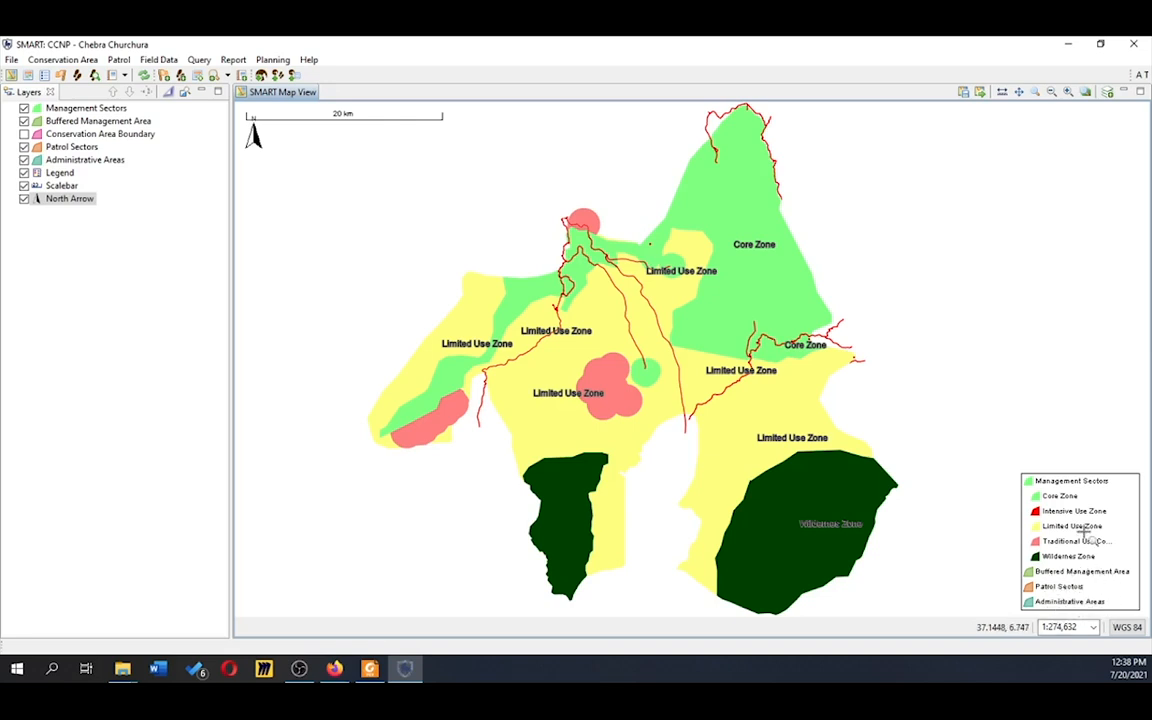
# - Hide the Administrative Areas, Patrol Sectors and Buffered Management Area layers and show the Conservation Area Boundary
pyautogui.click(24, 160)
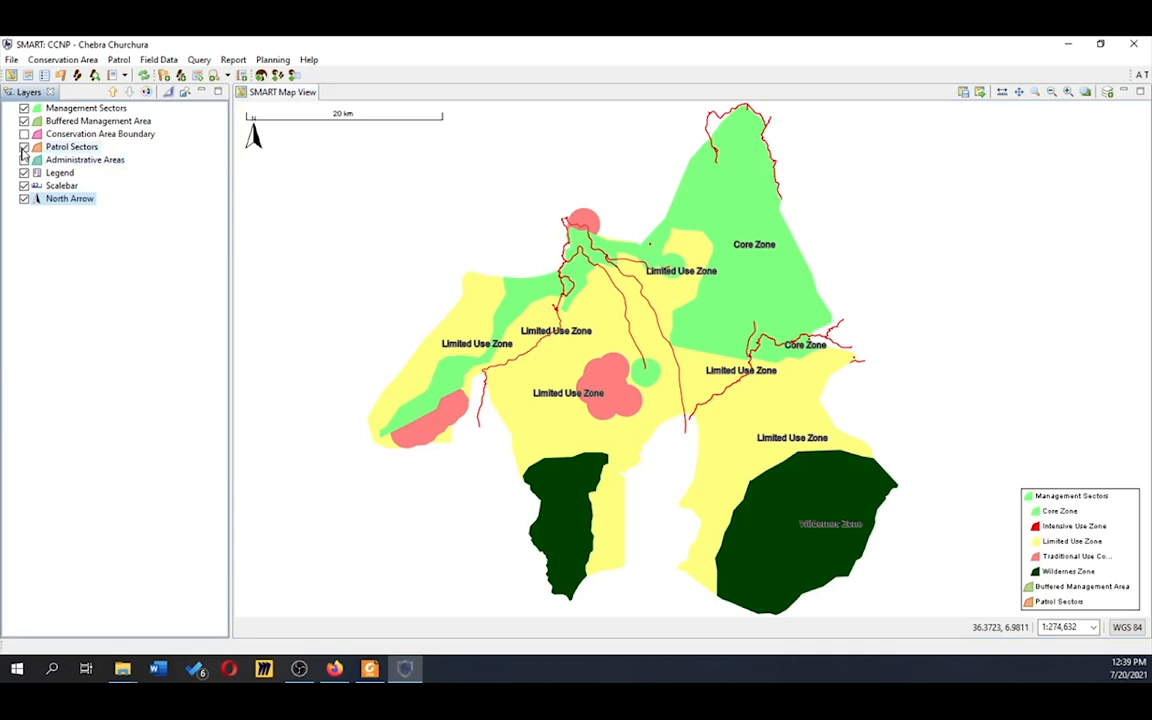
pyautogui.click(24, 147)
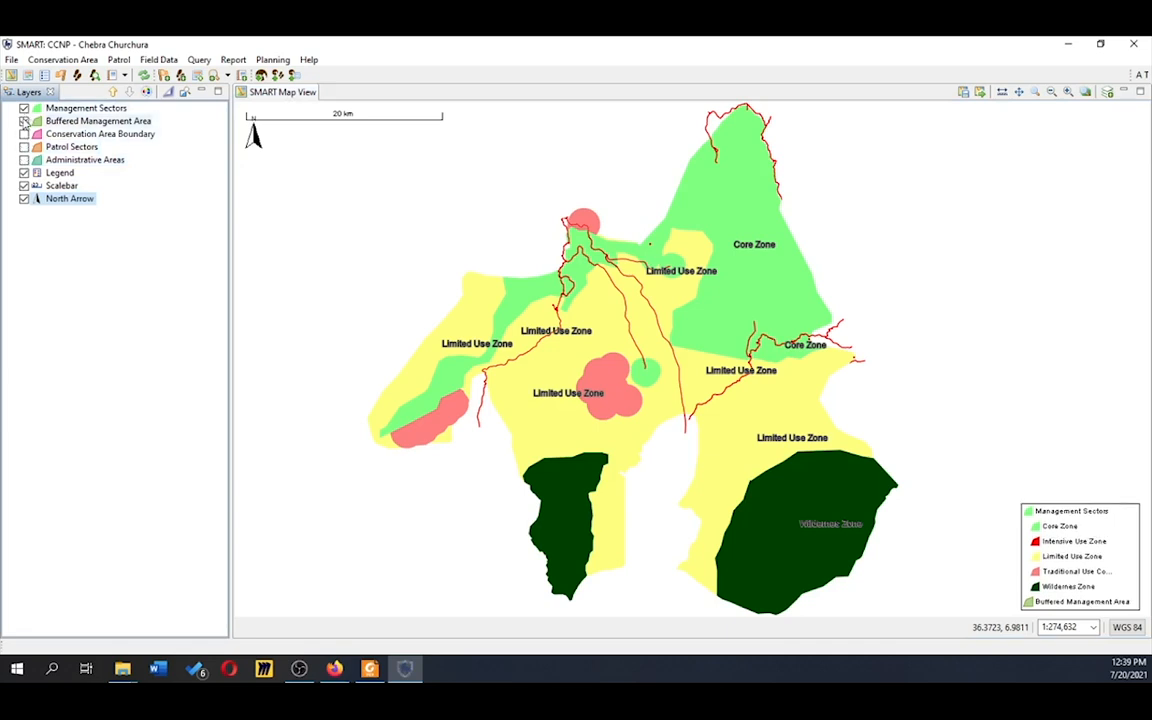
pyautogui.click(24, 121)
pyautogui.click(24, 134)
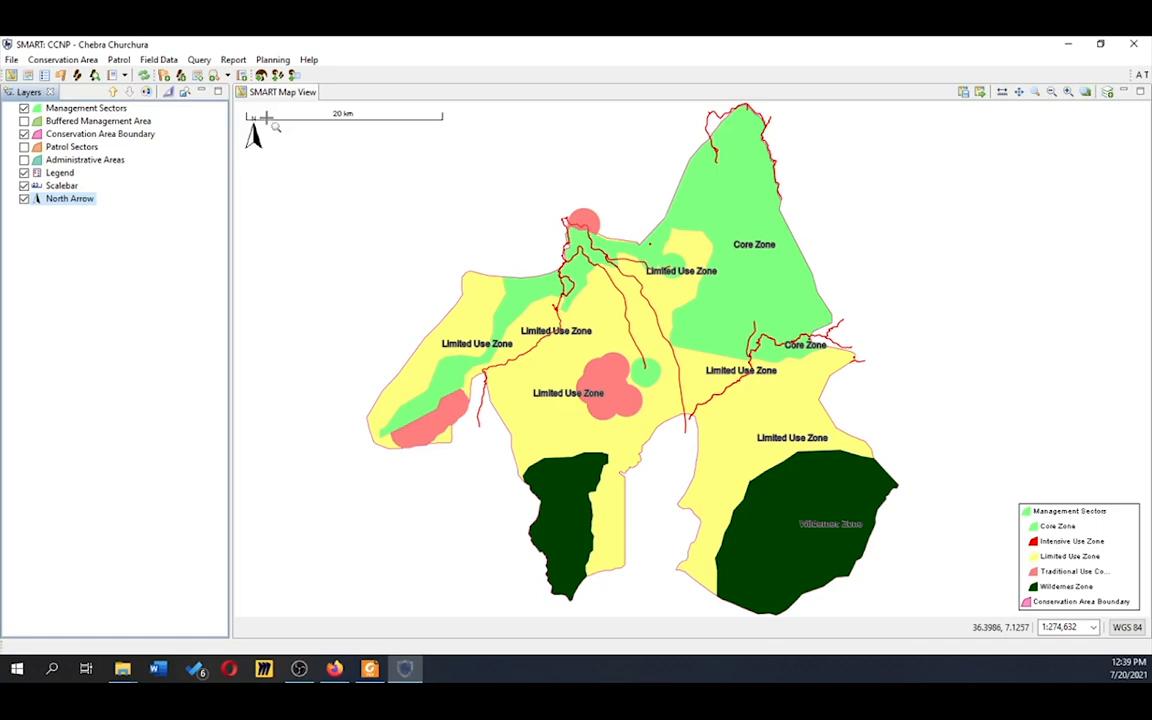
# - Set the north arrow's horizontal alignment to Right, keeping its vertical alignment at Top
pyautogui.rightClick(66, 204)
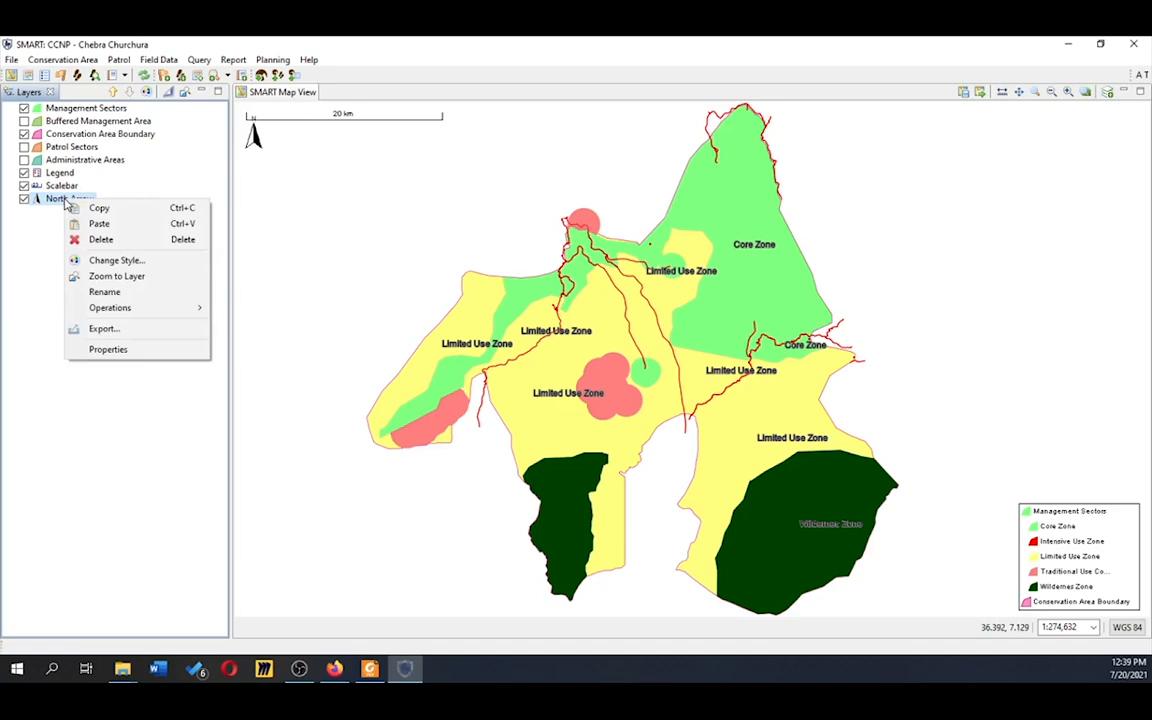
pyautogui.click(131, 262)
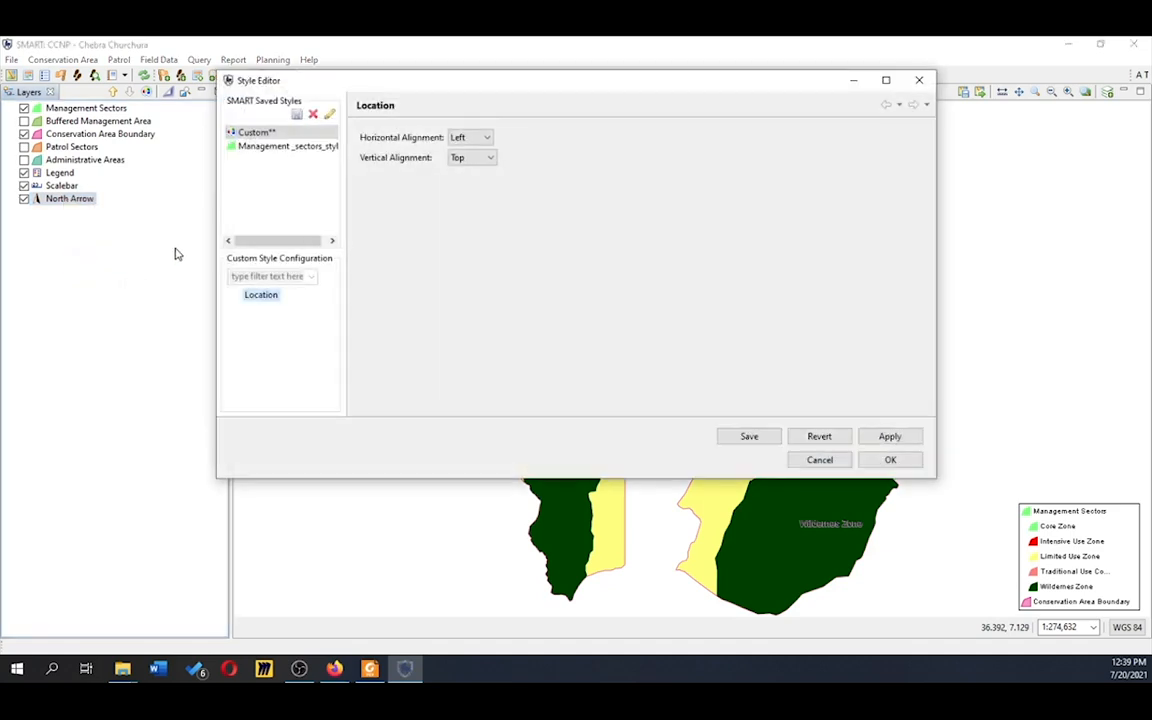
pyautogui.click(488, 143)
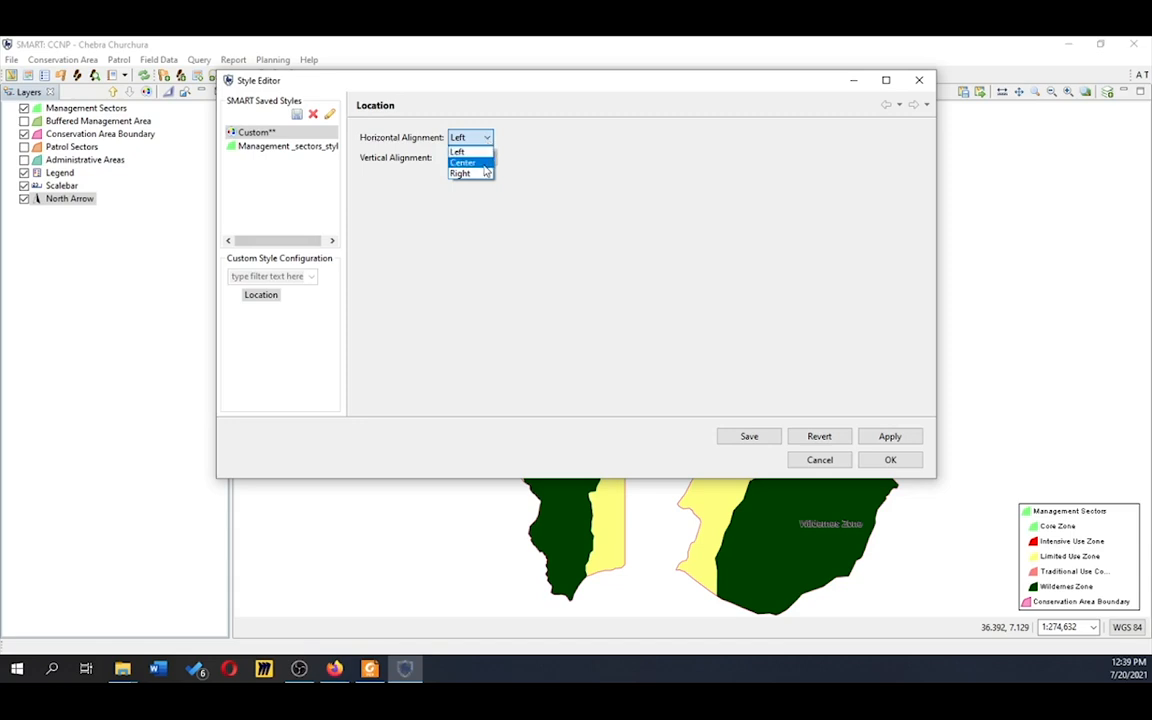
pyautogui.click(480, 174)
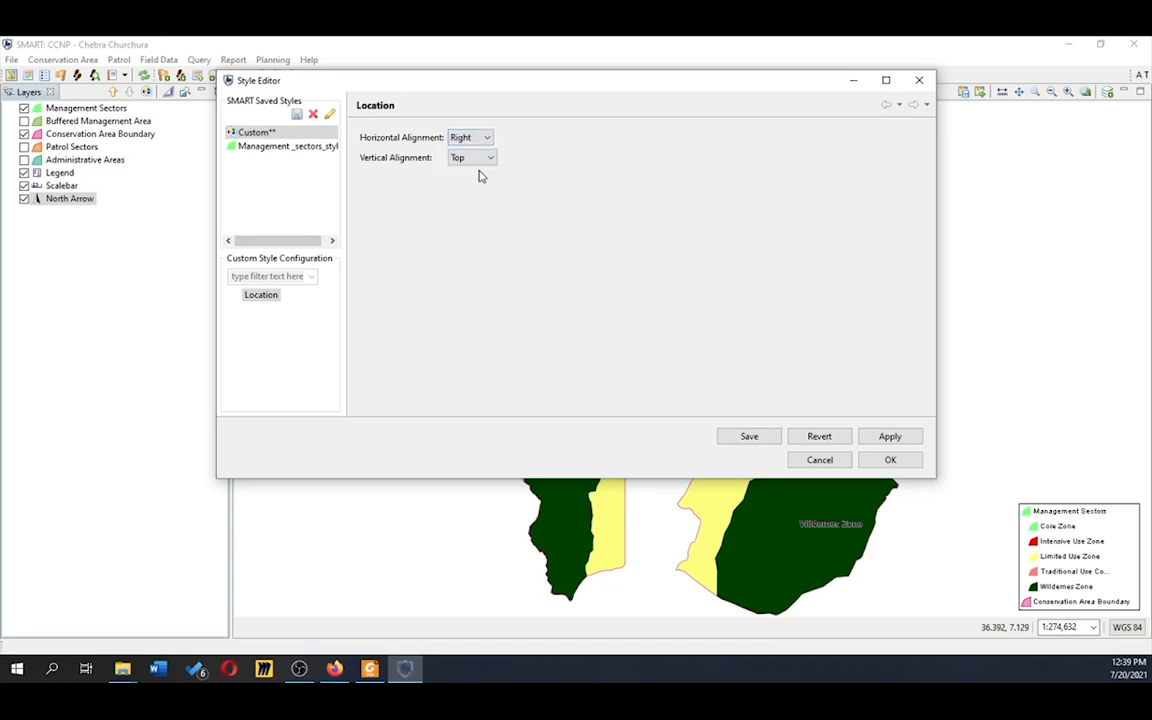
pyautogui.click(480, 163)
pyautogui.click(423, 183)
pyautogui.click(885, 462)
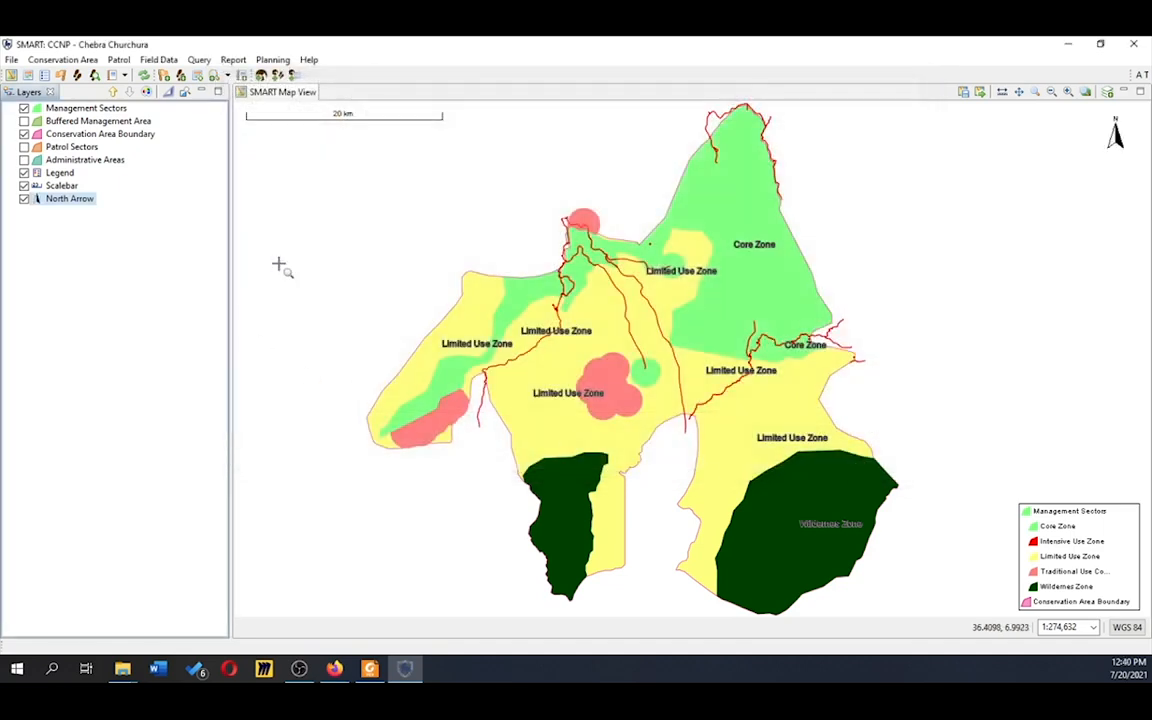
# - Review the scalebar's alignment, width and height settings in its style
pyautogui.rightClick(79, 188)
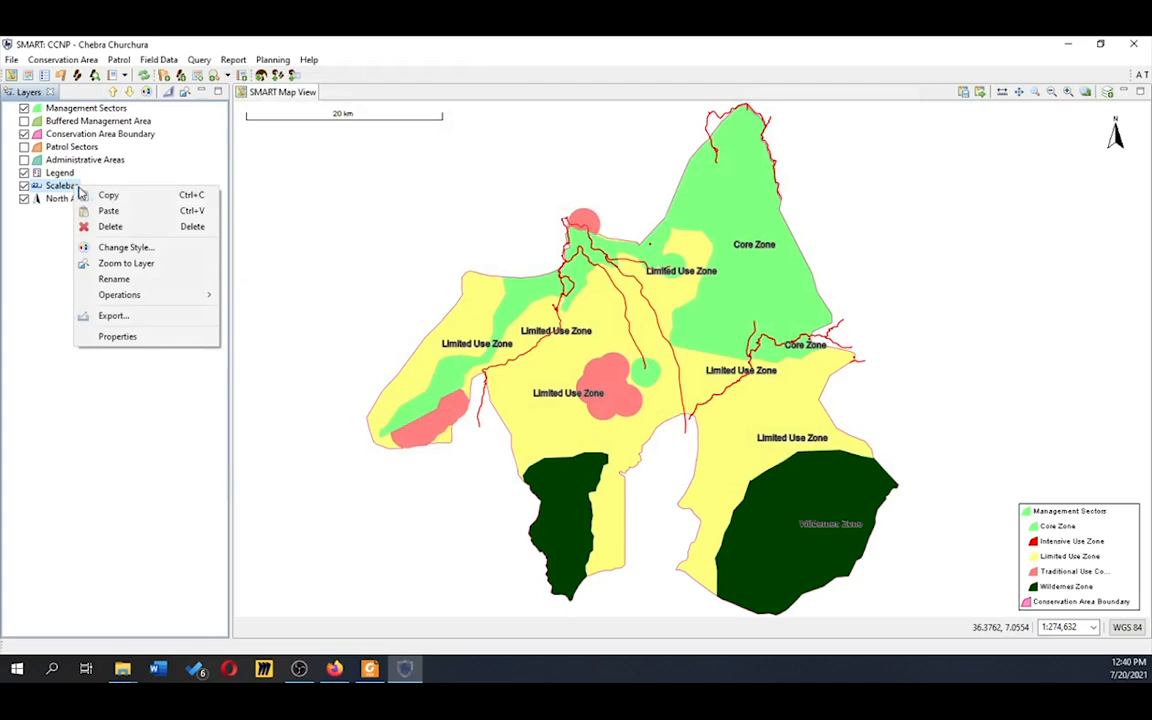
pyautogui.click(140, 251)
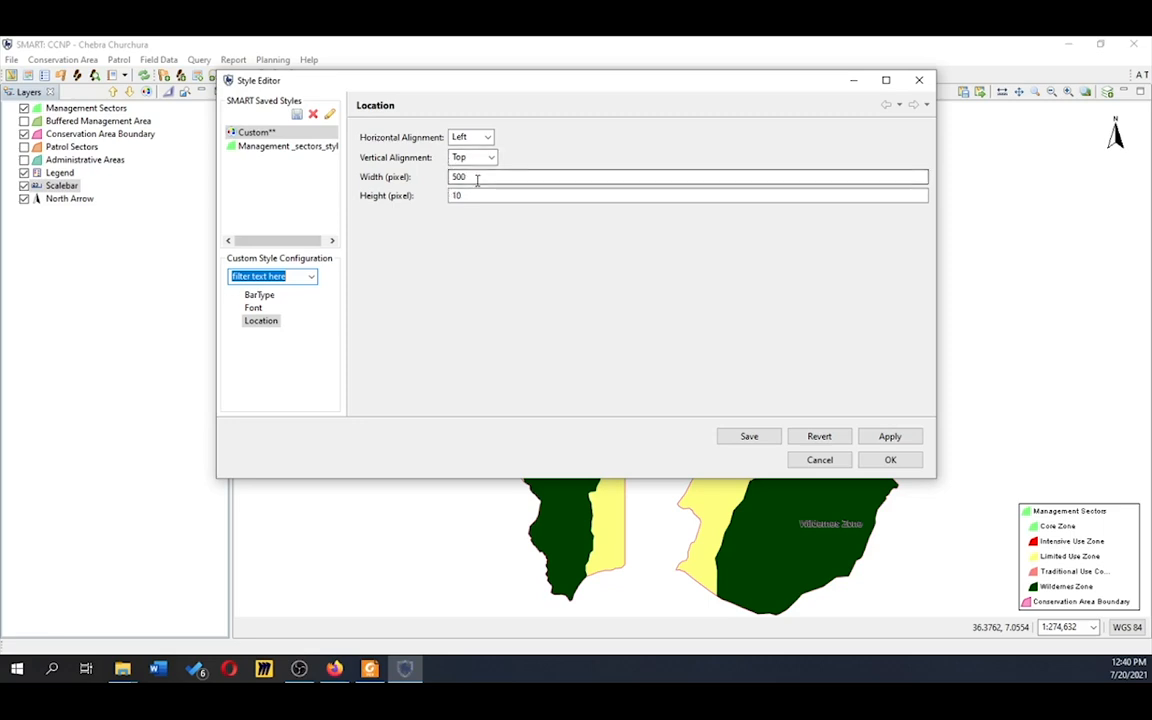
pyautogui.moveTo(487, 90); pyautogui.dragTo(500, 160)
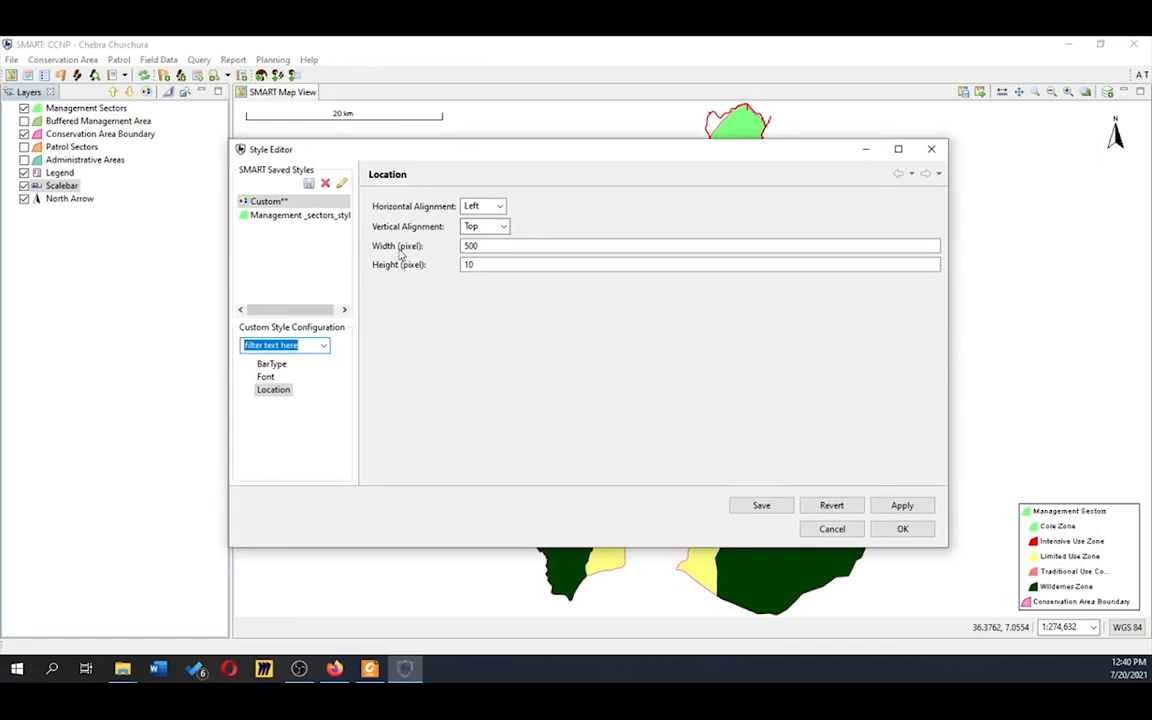
pyautogui.click(903, 530)
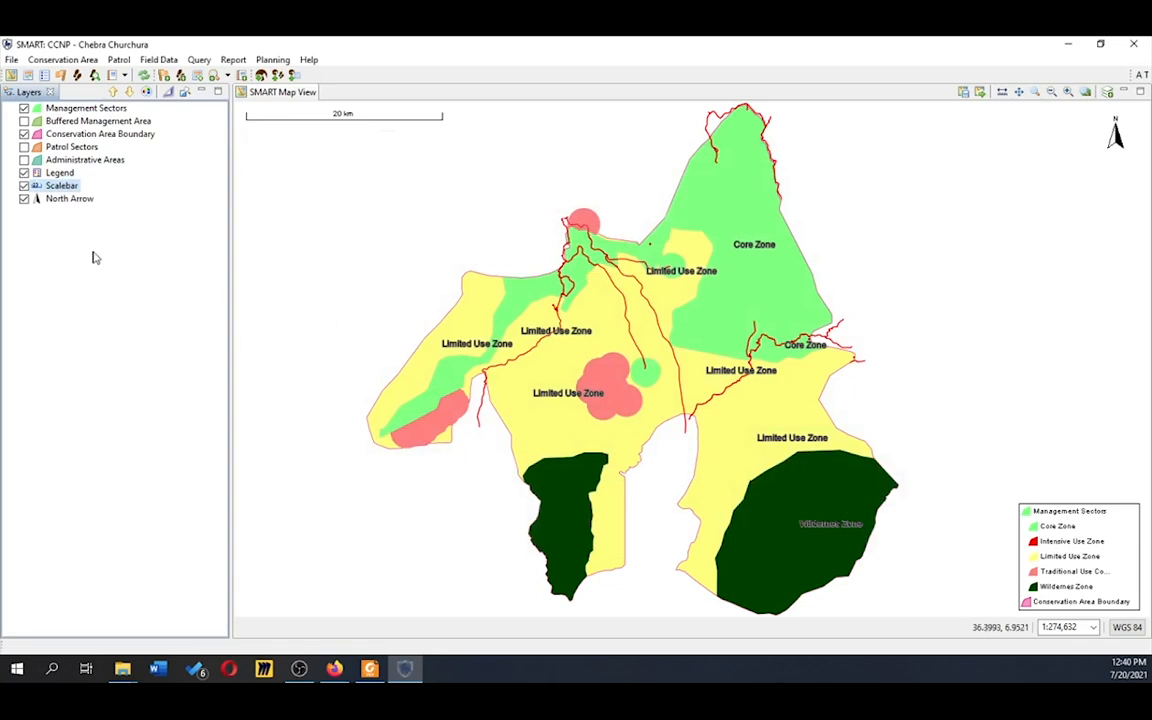
# - Review the legend's spacing, colour, font and location settings in its style
pyautogui.click(66, 174)
pyautogui.rightClick(70, 175)
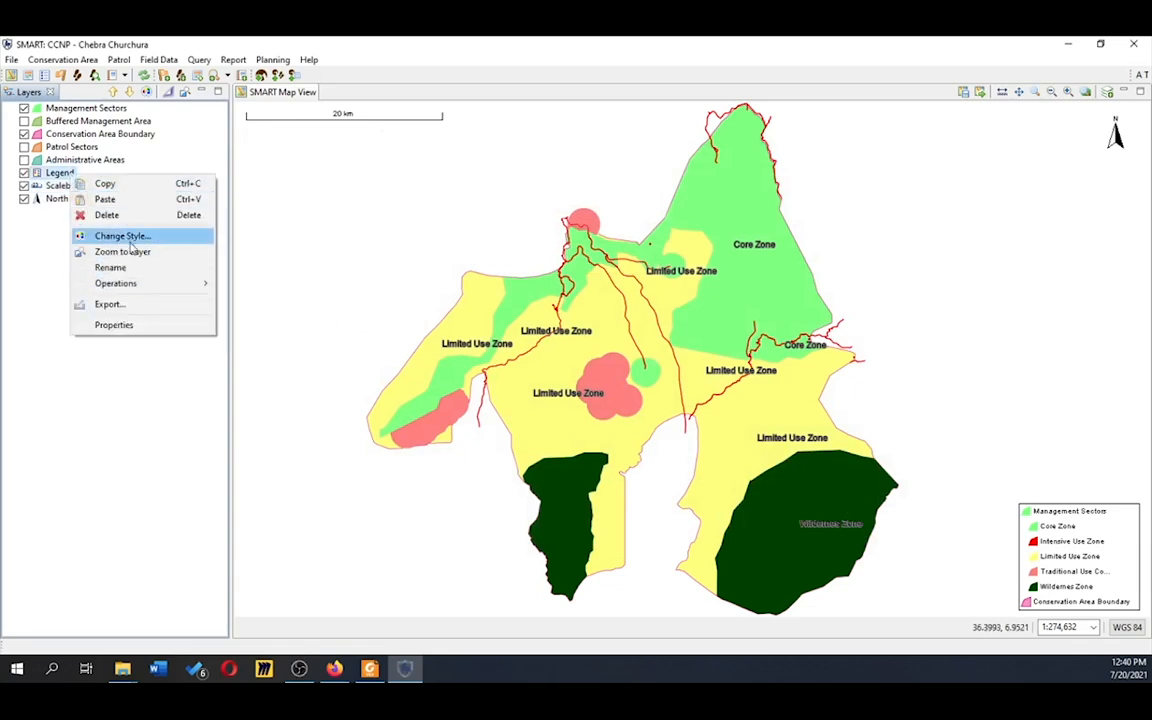
pyautogui.click(129, 238)
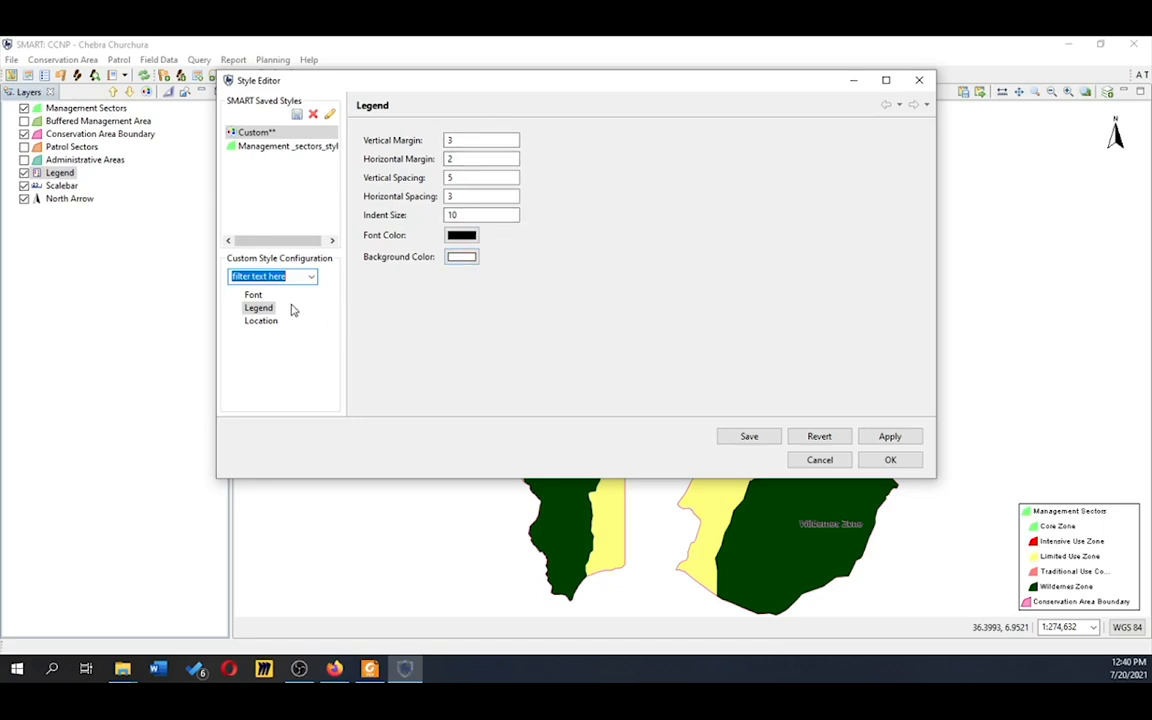
pyautogui.click(260, 322)
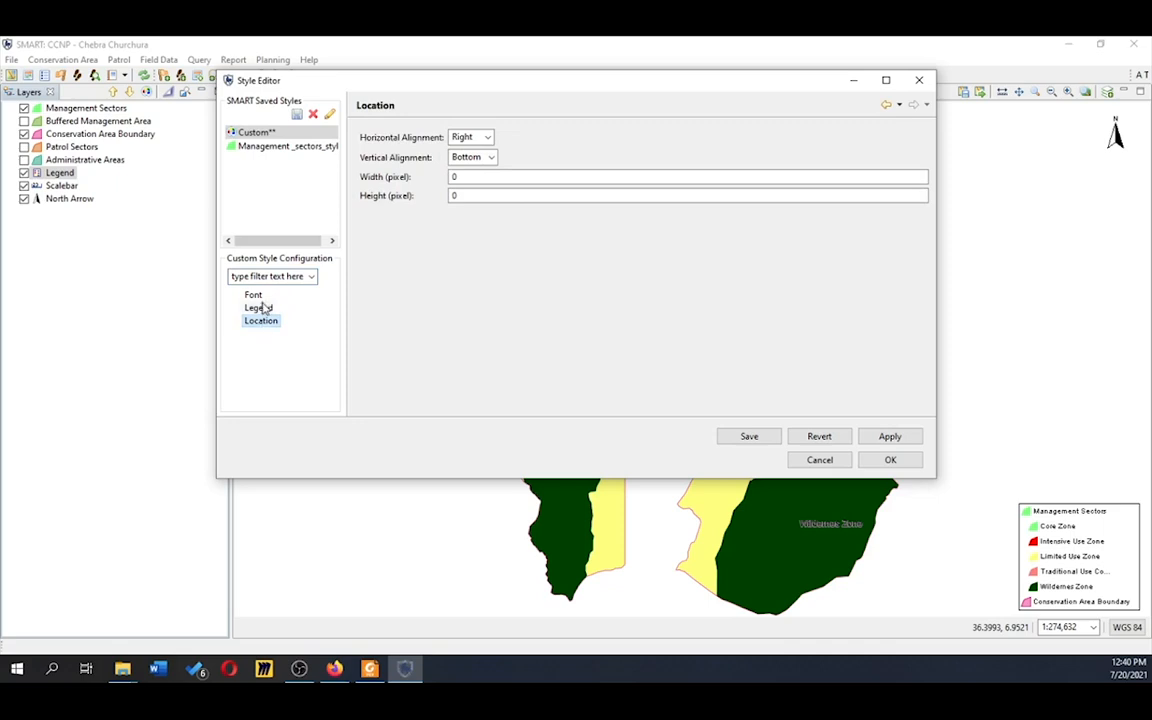
pyautogui.click(253, 295)
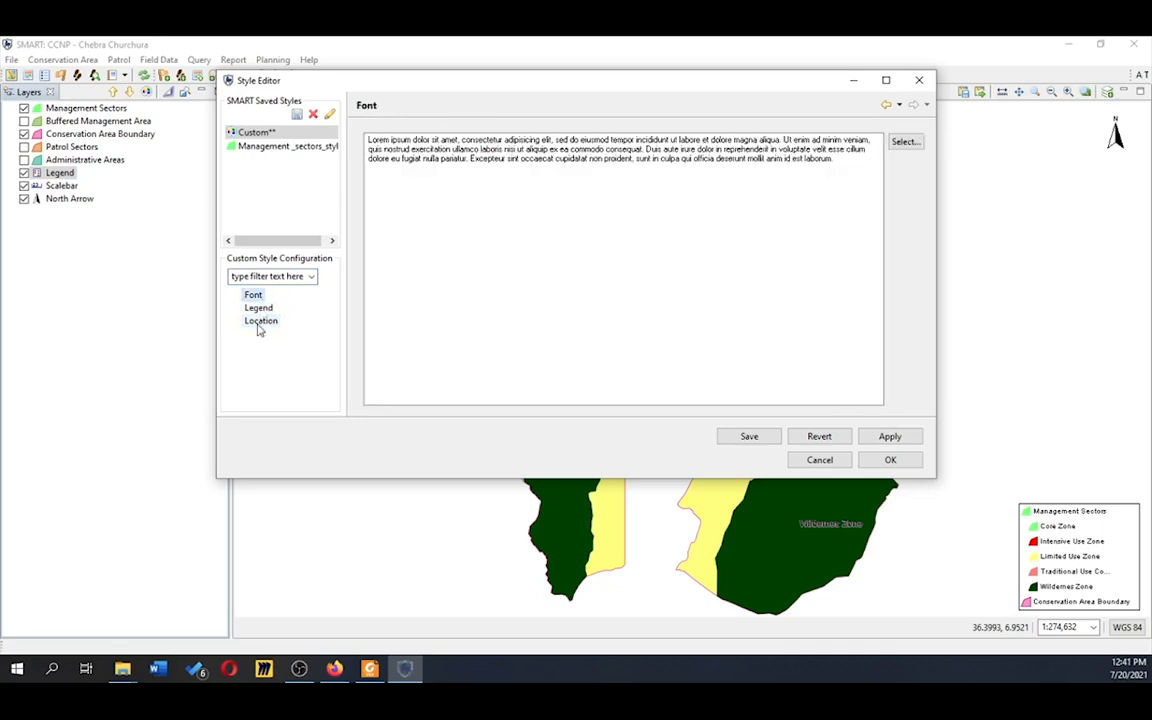
pyautogui.click(258, 324)
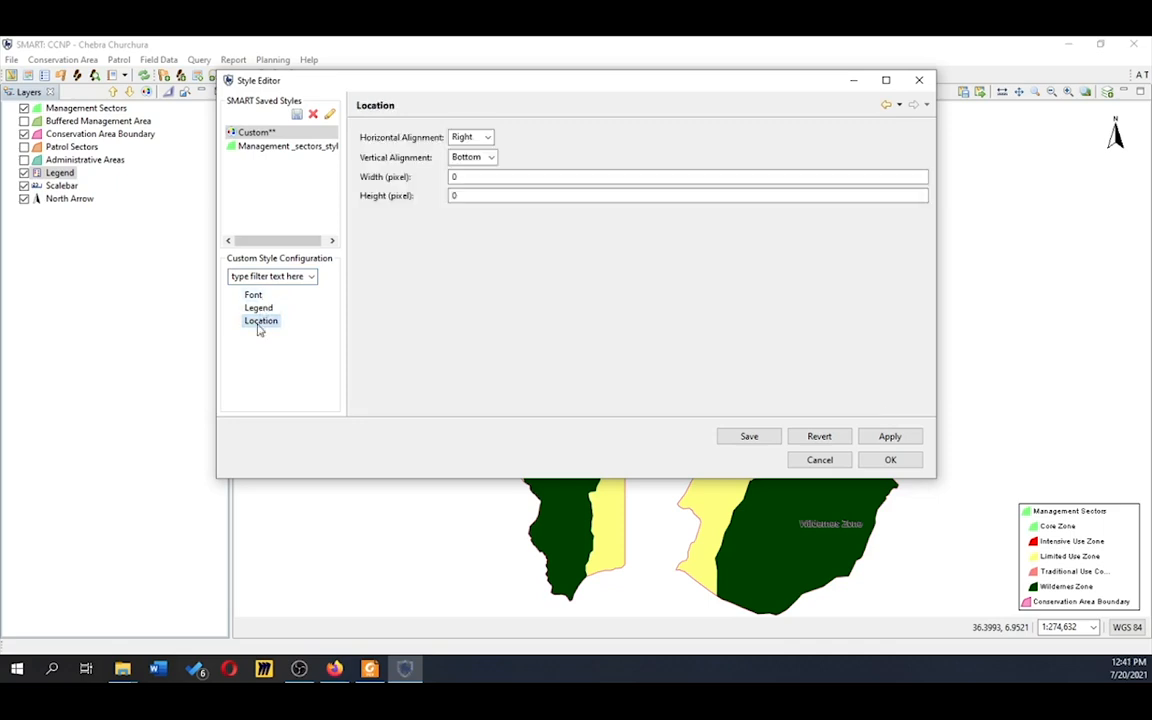
pyautogui.click(890, 462)
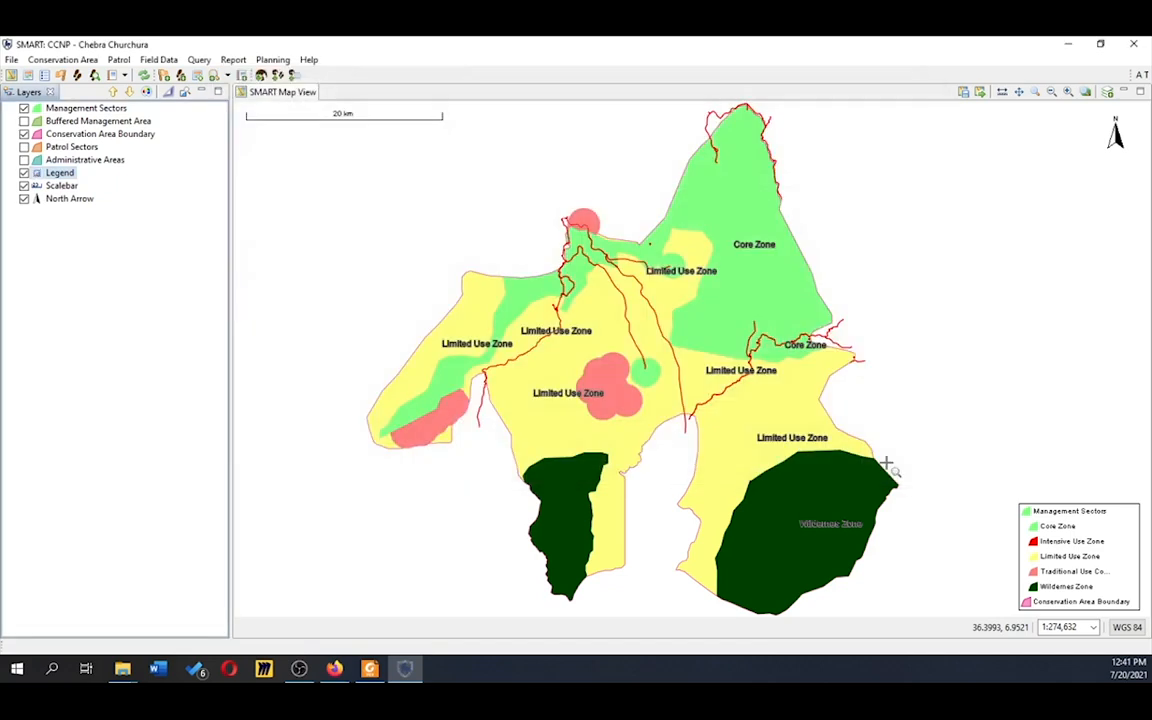
# - Save the current map by overwriting the existing basemap Management_sectors_map
pyautogui.click(982, 94)
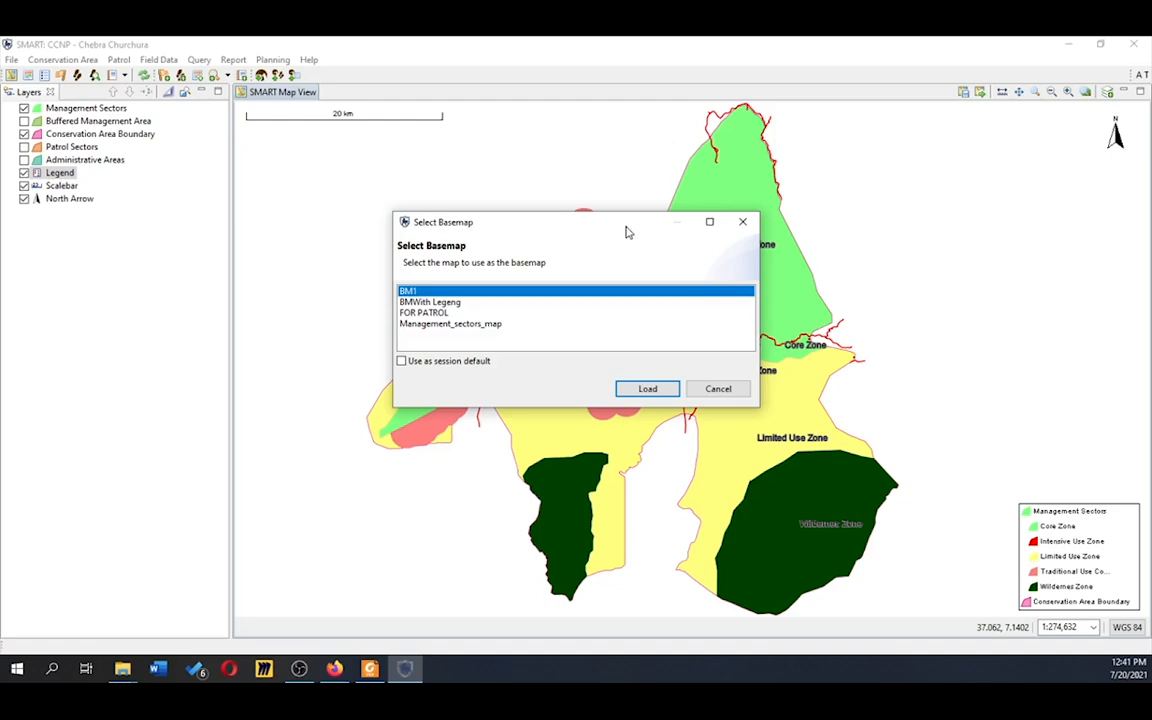
pyautogui.click(743, 222)
pyautogui.click(962, 92)
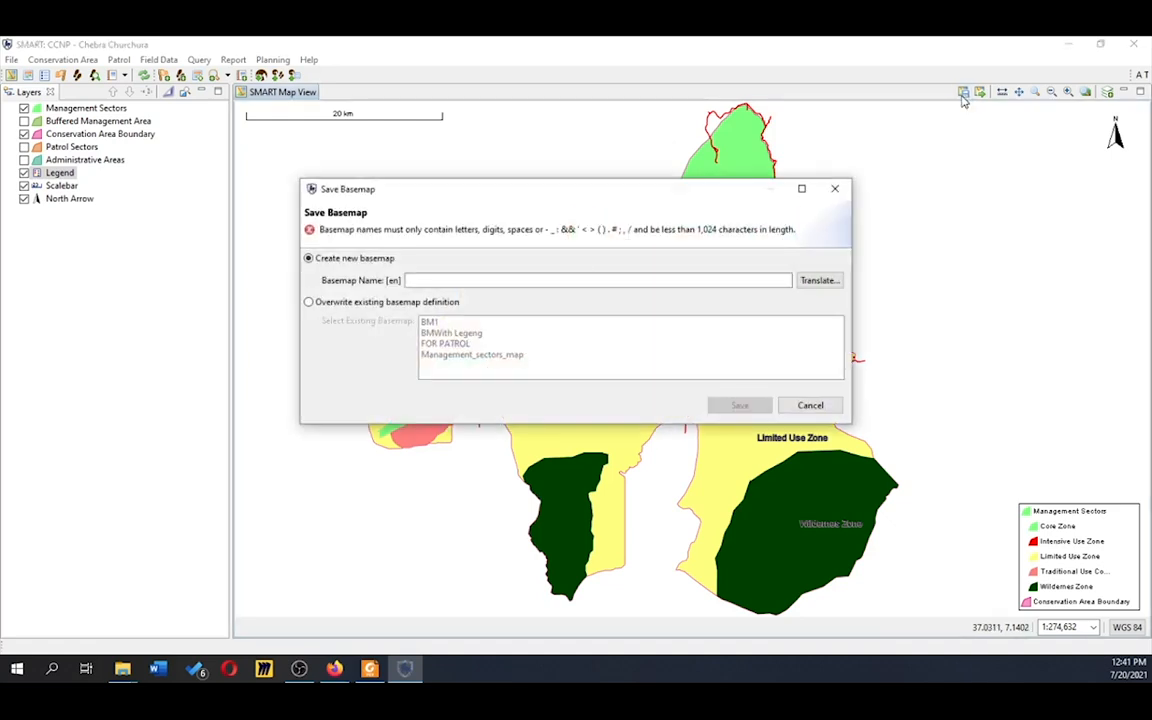
pyautogui.click(402, 310)
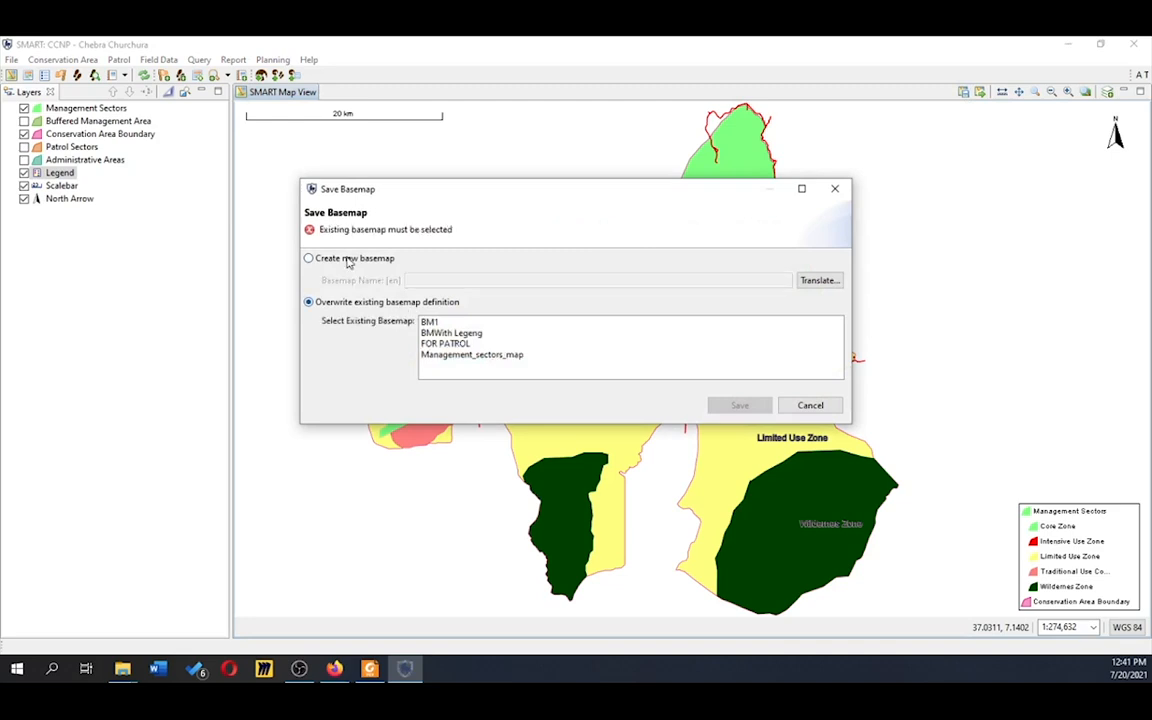
pyautogui.click(509, 358)
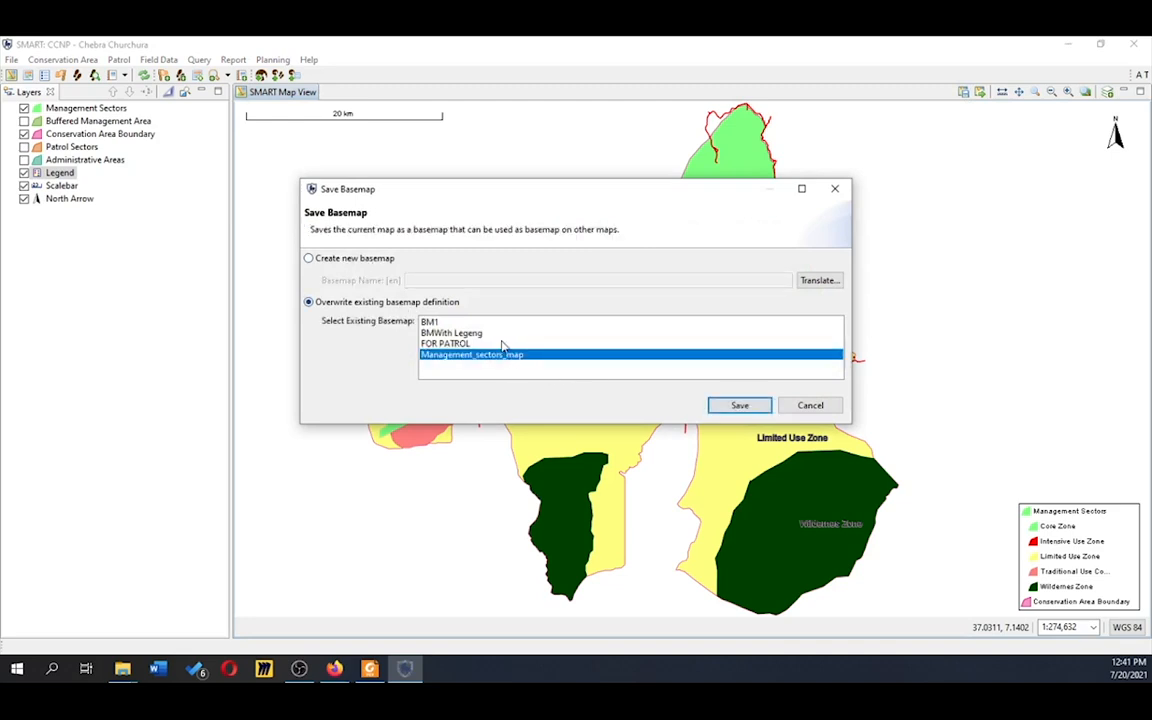
pyautogui.click(740, 405)
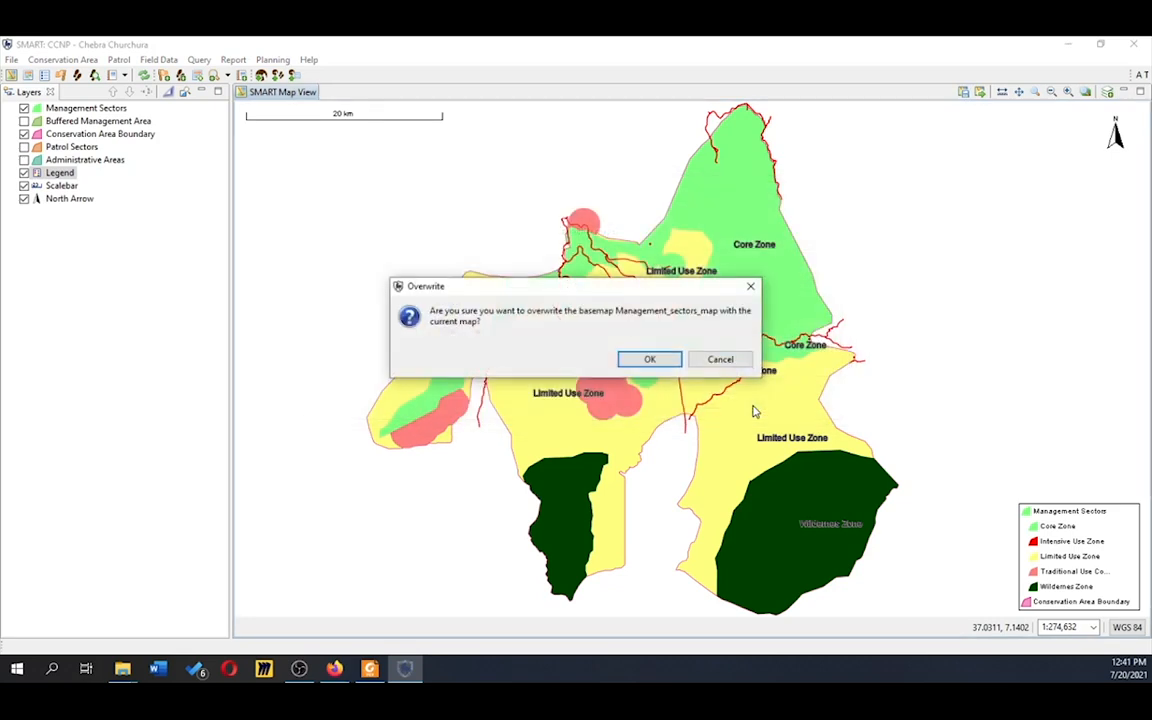
pyautogui.click(649, 360)
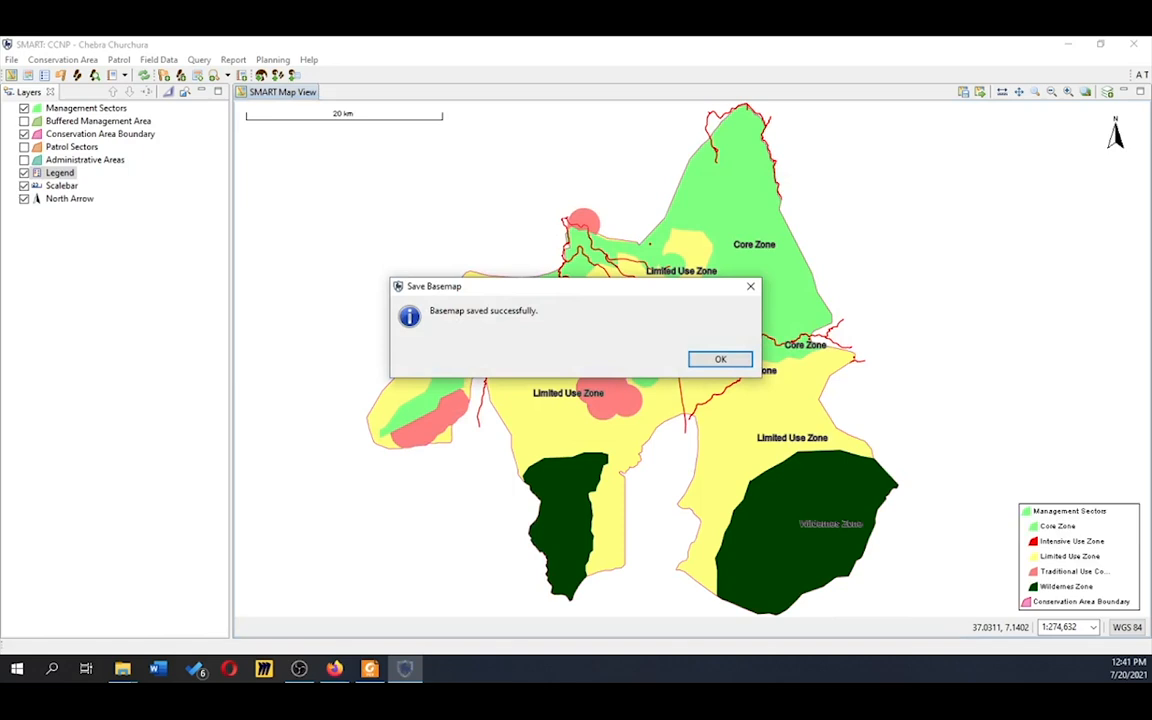
pyautogui.hotkey('alt', 'Tab')
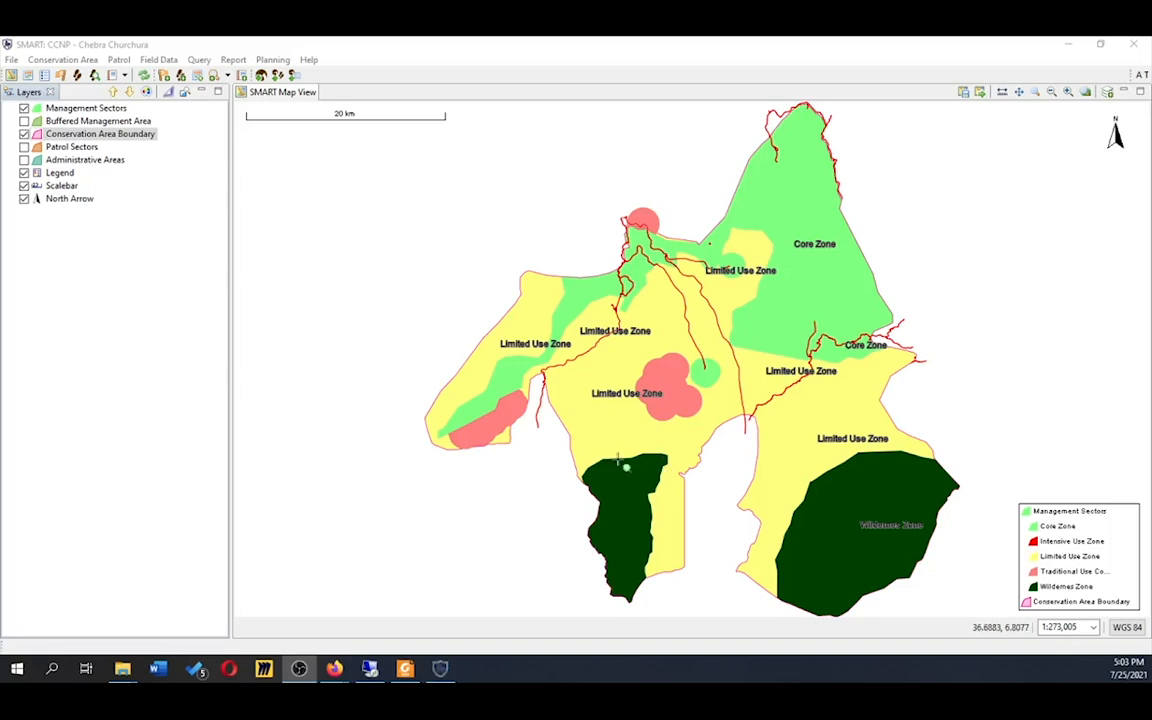
# - Move the Conservation Area Boundary layer above Management Sectors and give it a dark purple border with a width of 2.0
pyautogui.click(113, 92)
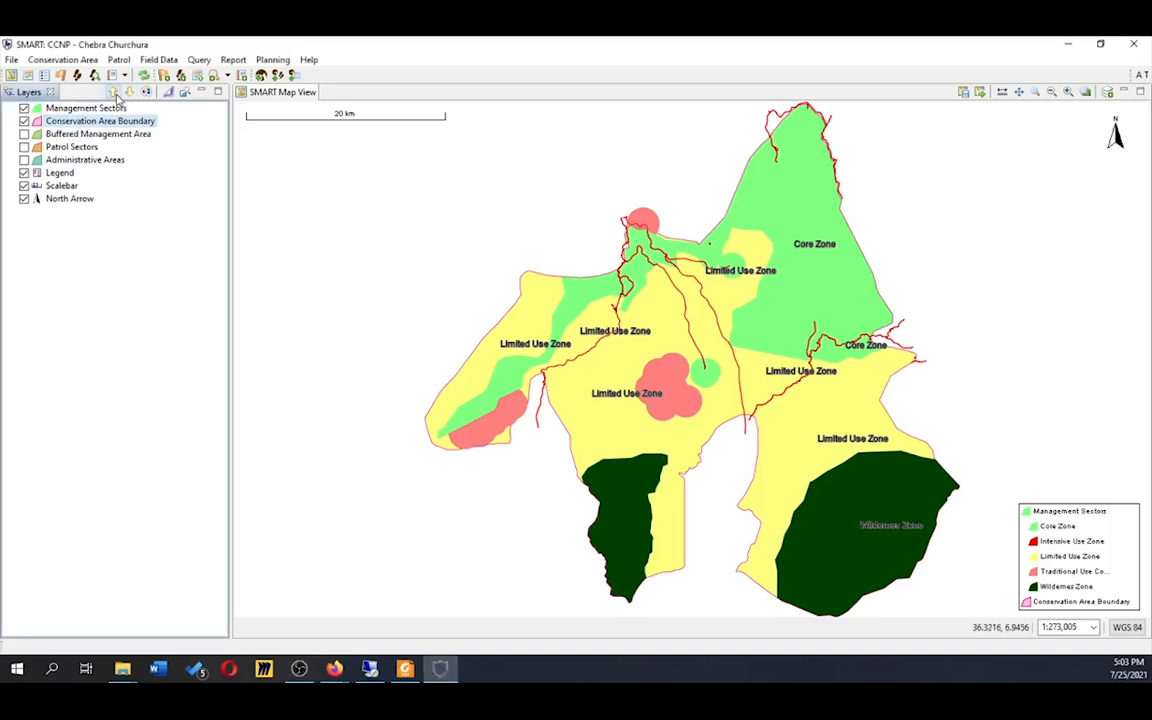
pyautogui.click(113, 92)
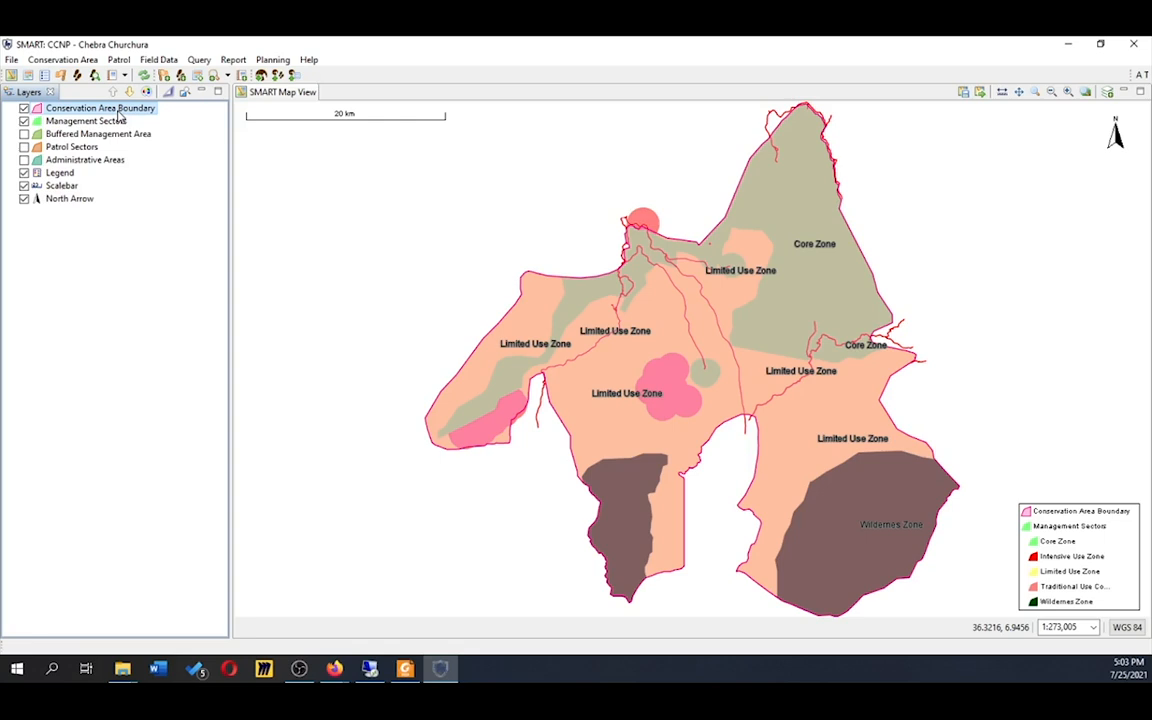
pyautogui.rightClick(118, 114)
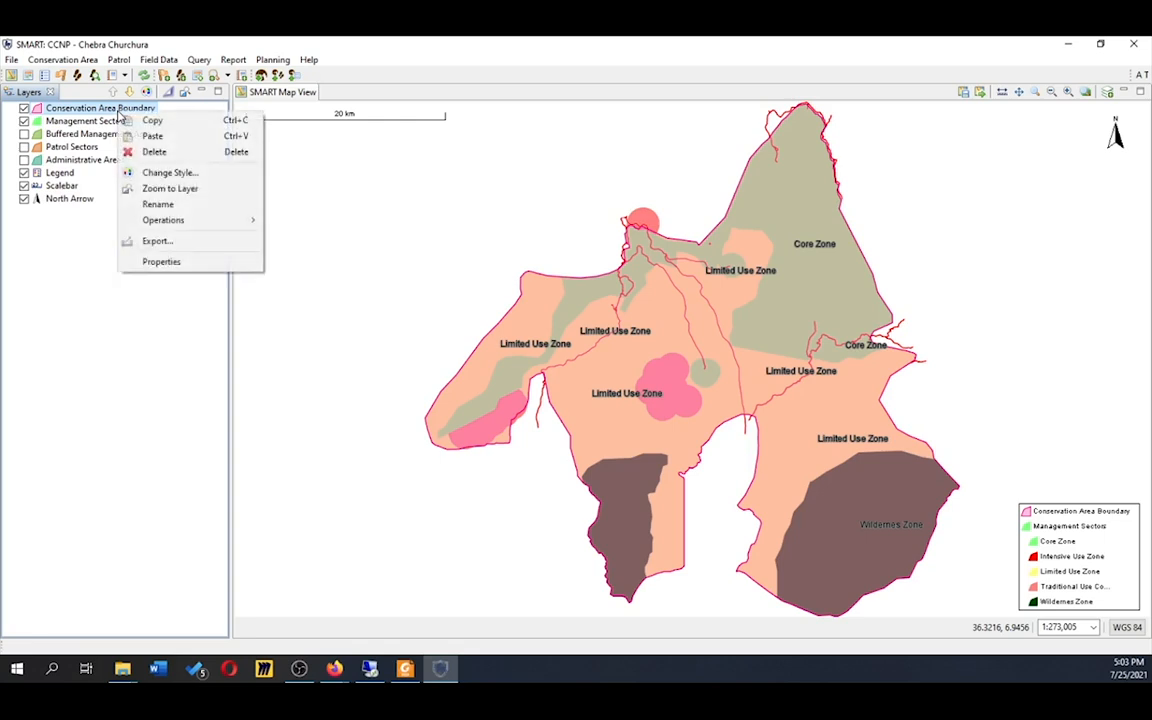
pyautogui.click(178, 172)
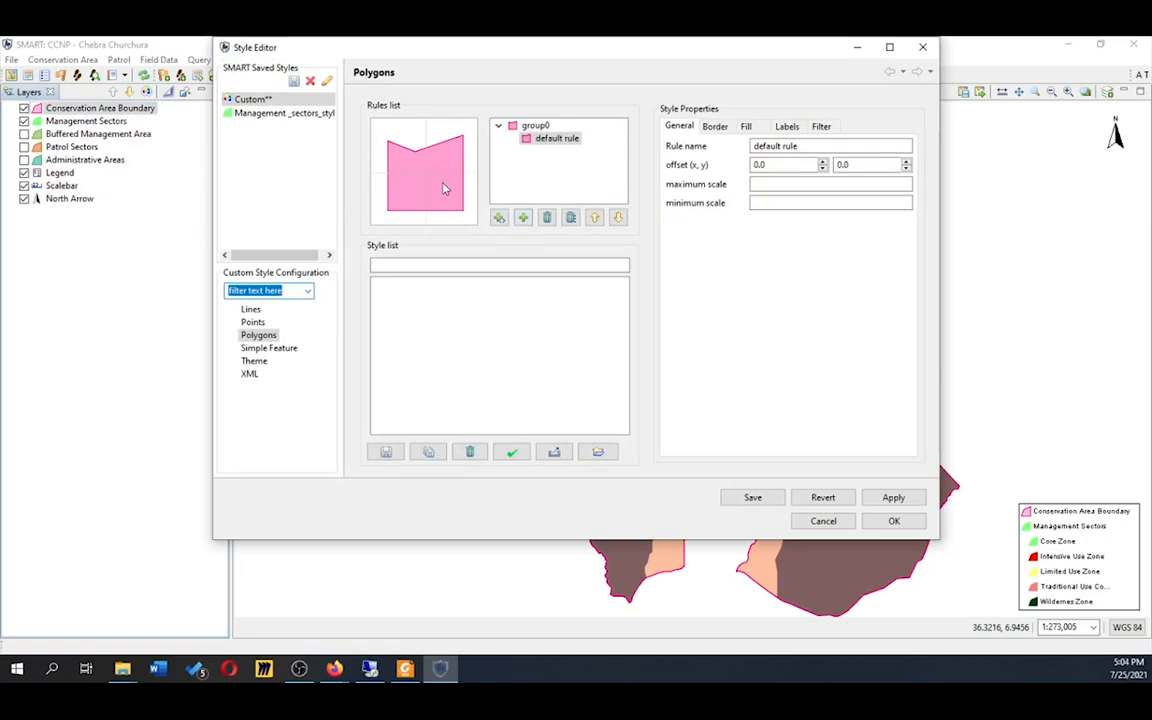
pyautogui.click(715, 128)
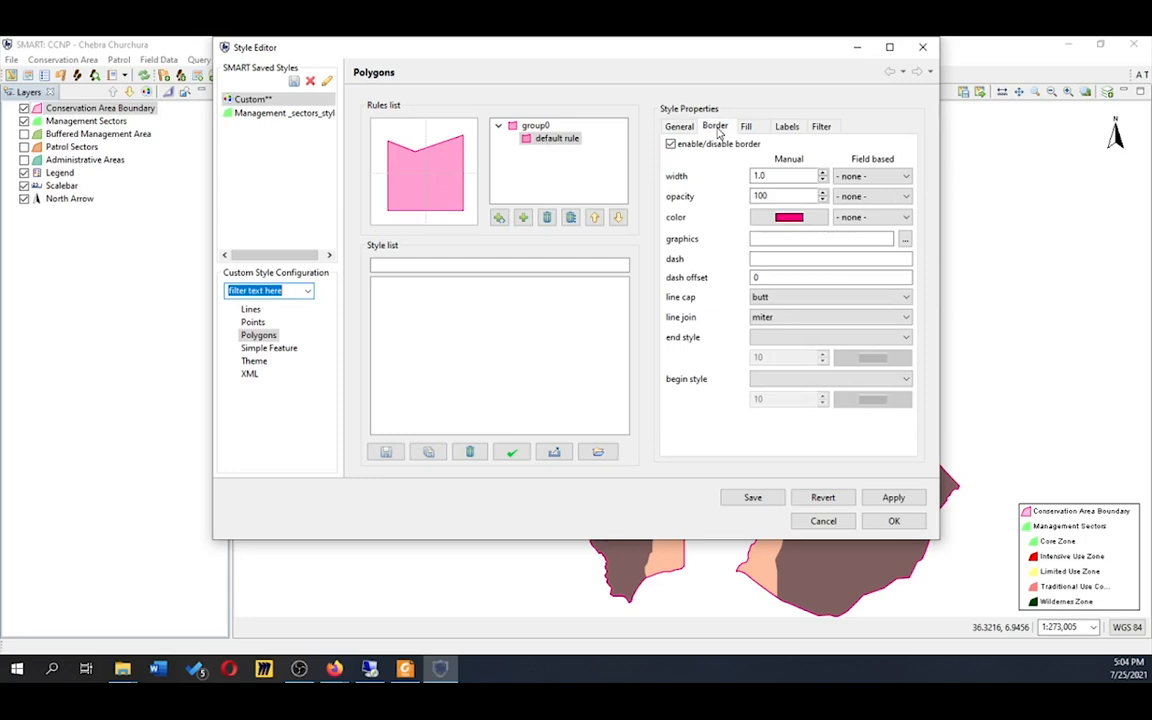
pyautogui.click(789, 219)
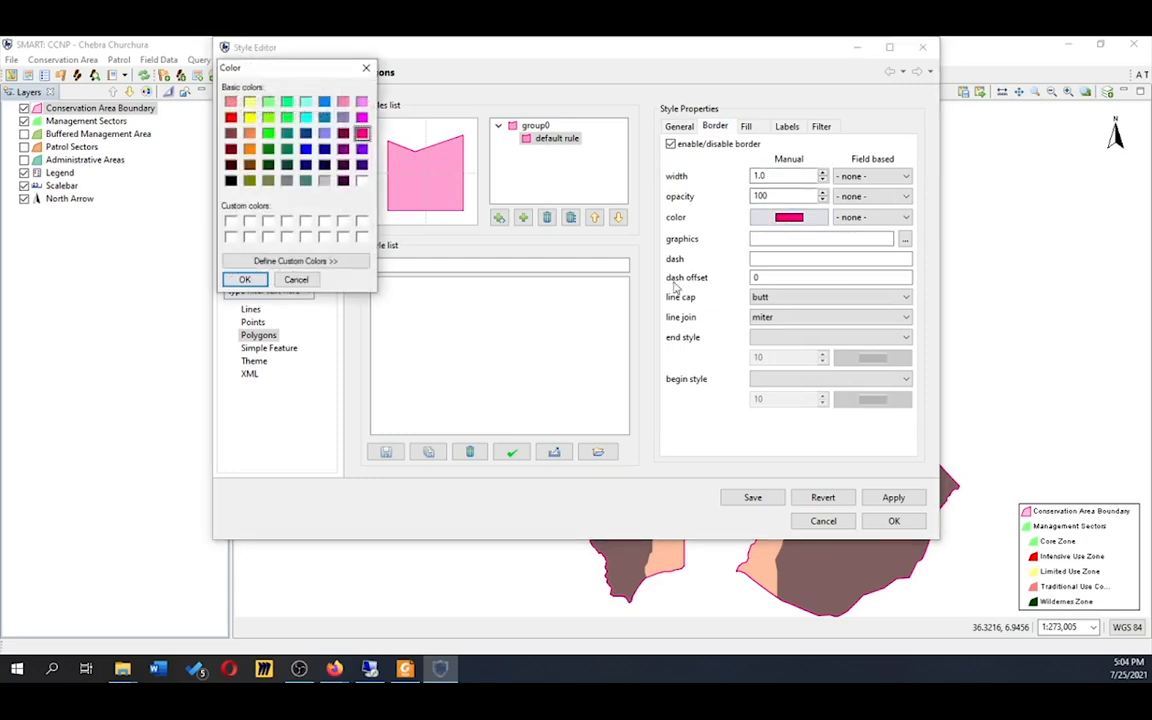
pyautogui.click(361, 164)
pyautogui.click(244, 279)
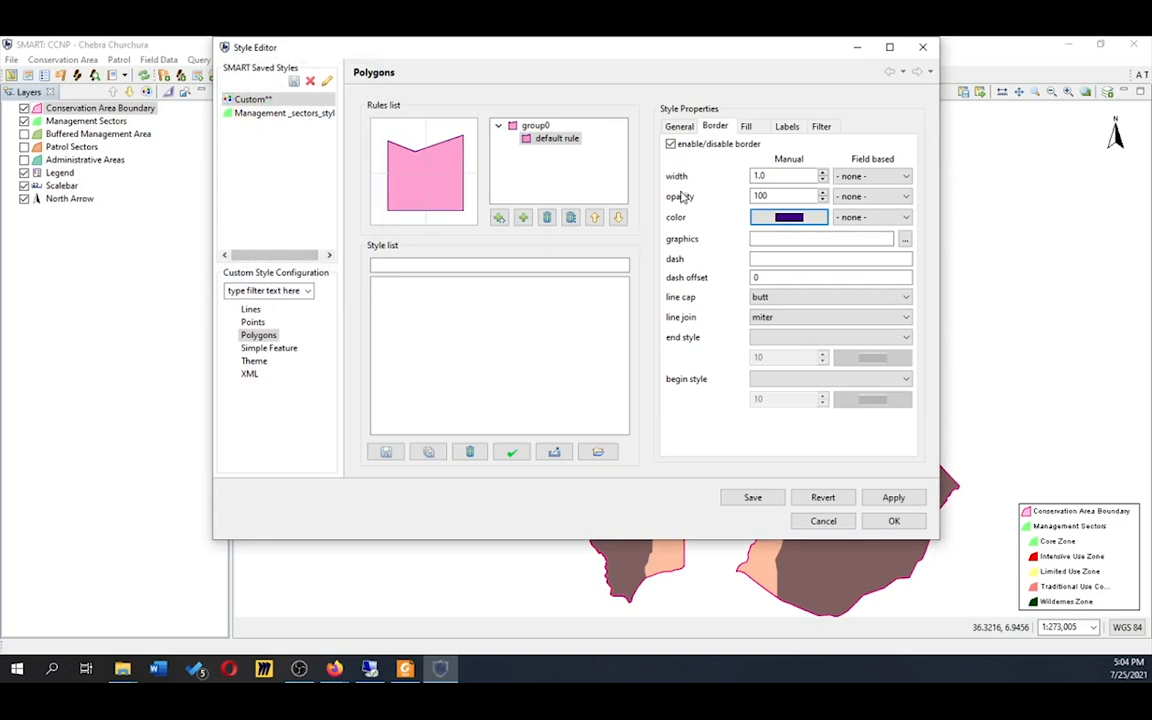
pyautogui.doubleClick(788, 174)
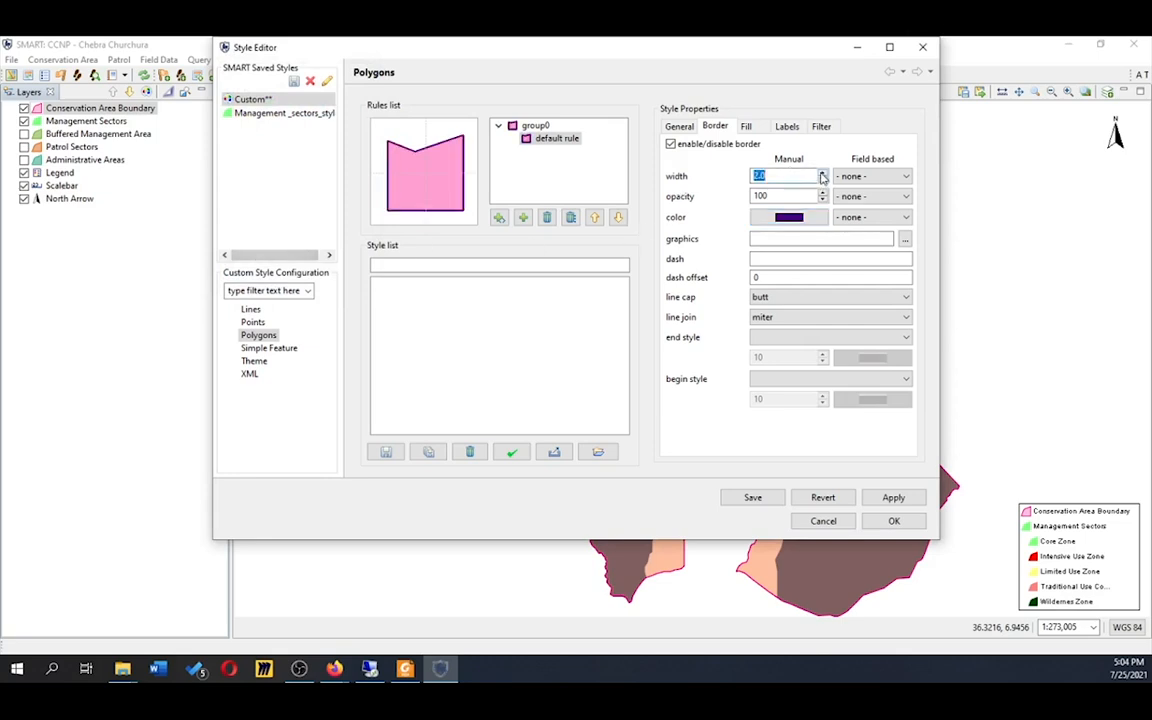
# - Disable the boundary polygon's fill, save the style as Conservation Area Boundary and apply it to the layer
pyautogui.click(748, 127)
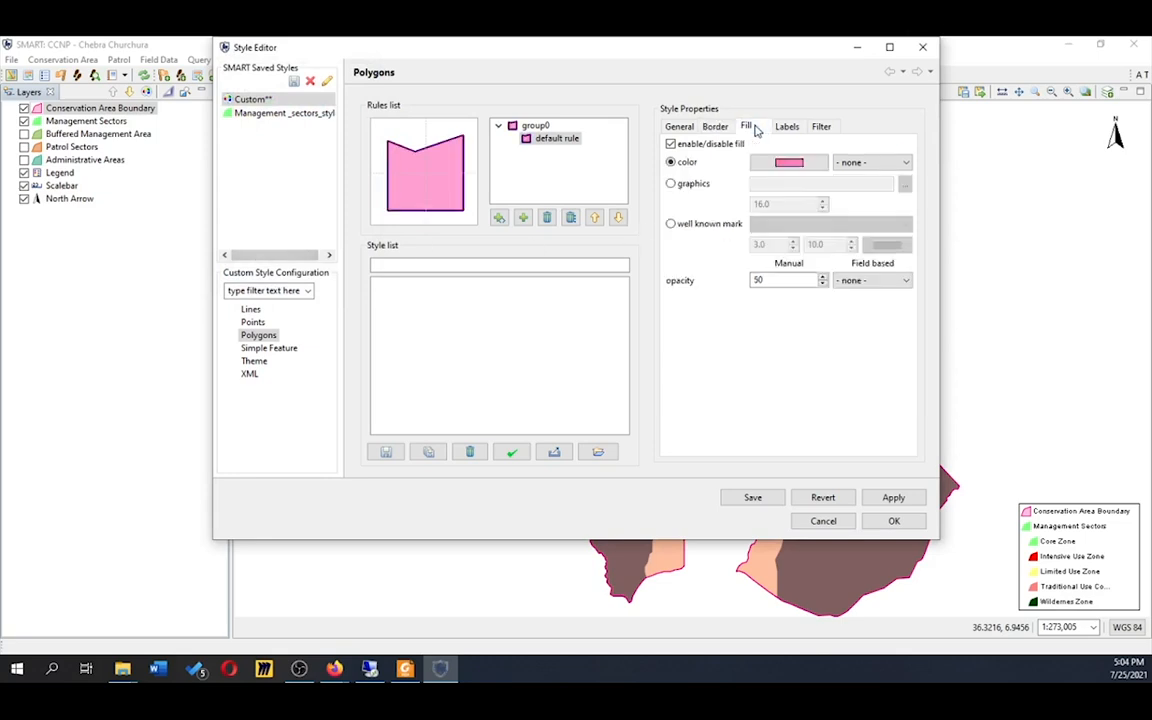
pyautogui.click(671, 144)
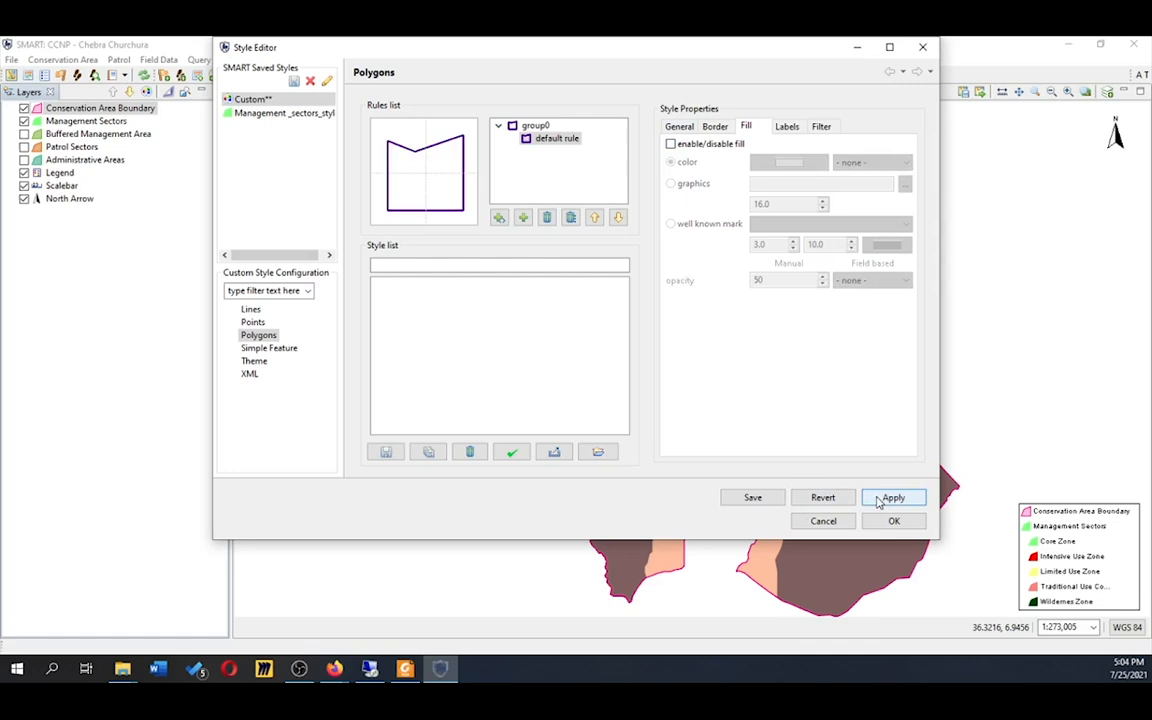
pyautogui.click(765, 499)
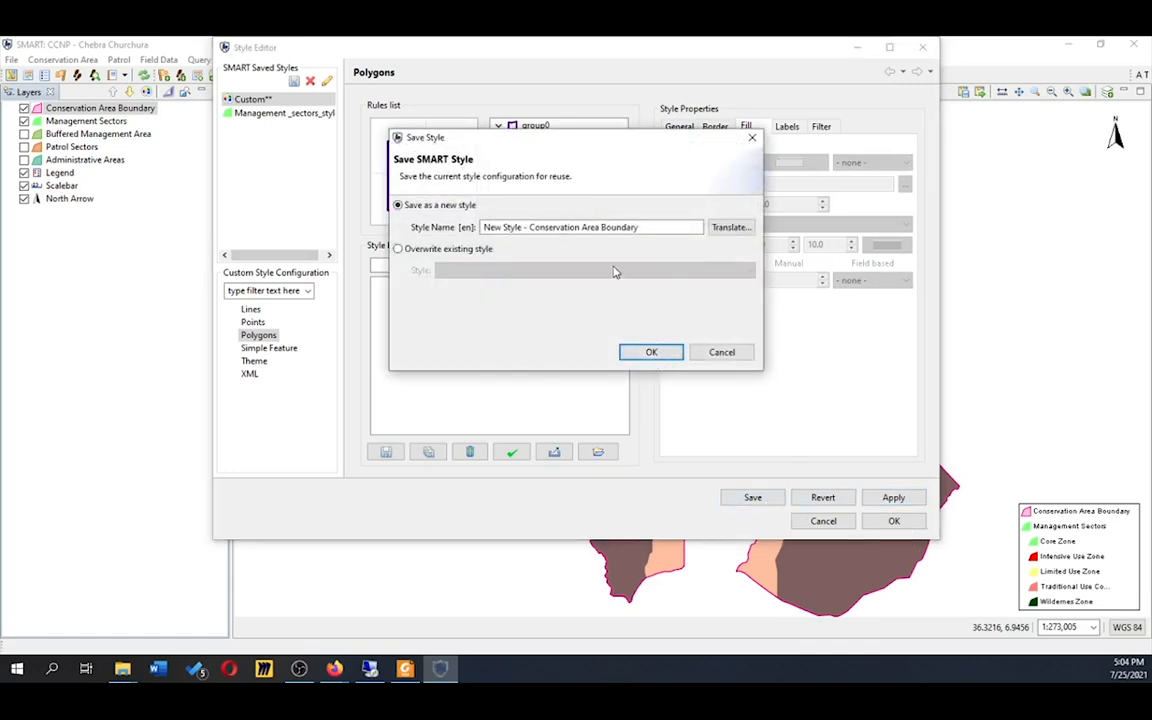
pyautogui.moveTo(527, 227); pyautogui.dragTo(414, 229)
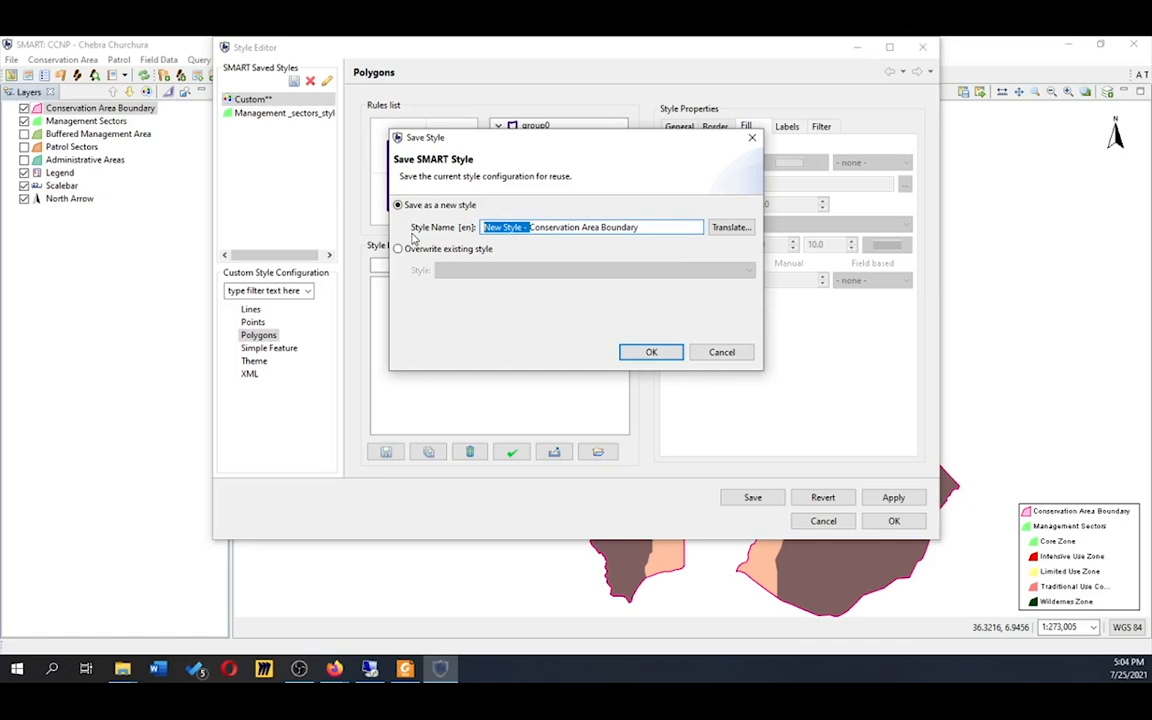
pyautogui.press('BackSpace')
pyautogui.click(649, 354)
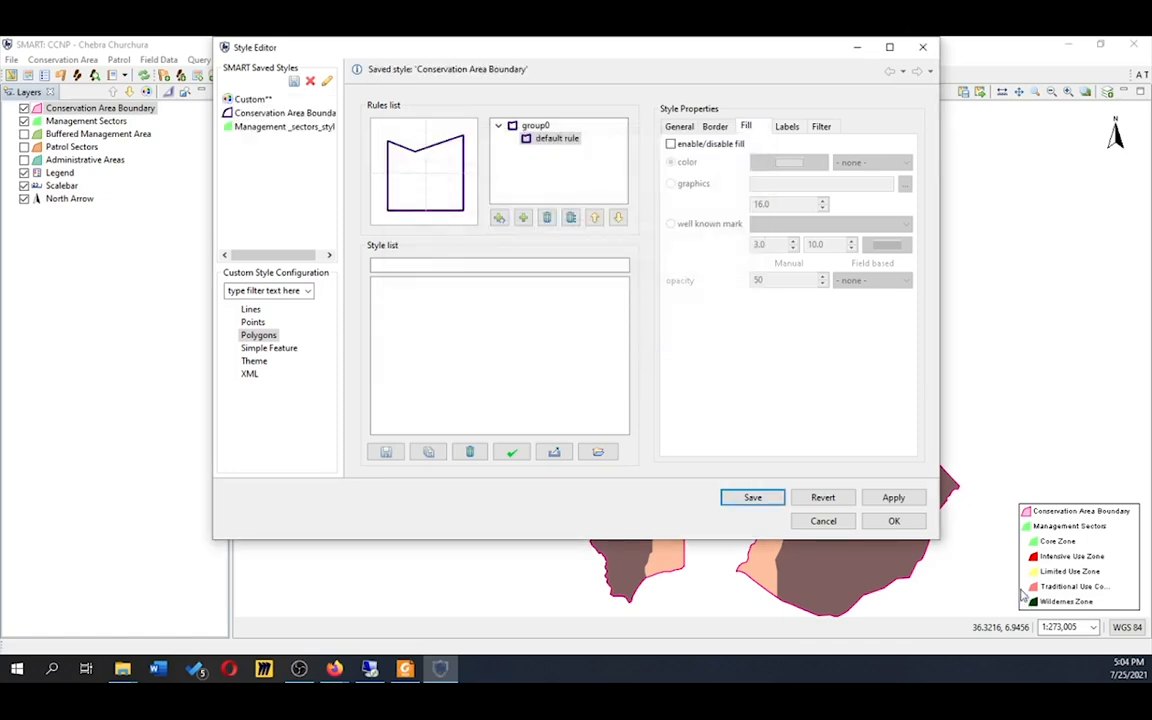
pyautogui.click(894, 523)
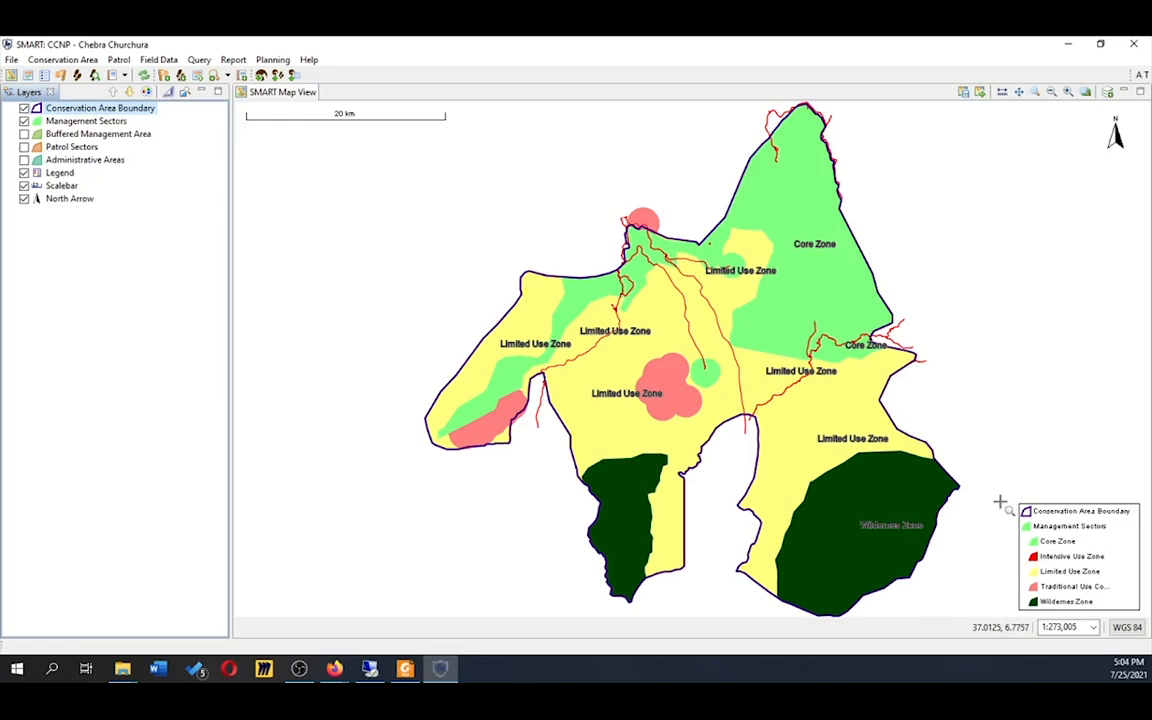
# - Overwrite the Management_sectors_map basemap with the restyled map and dismiss the save message
pyautogui.click(964, 93)
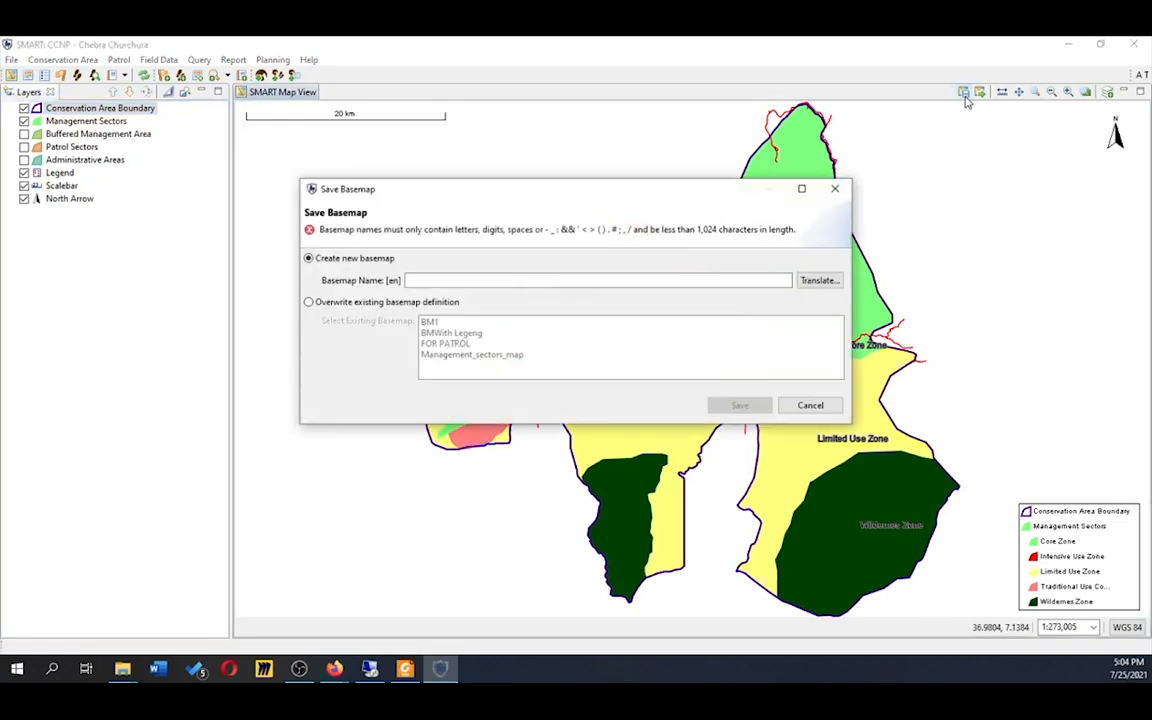
pyautogui.click(371, 302)
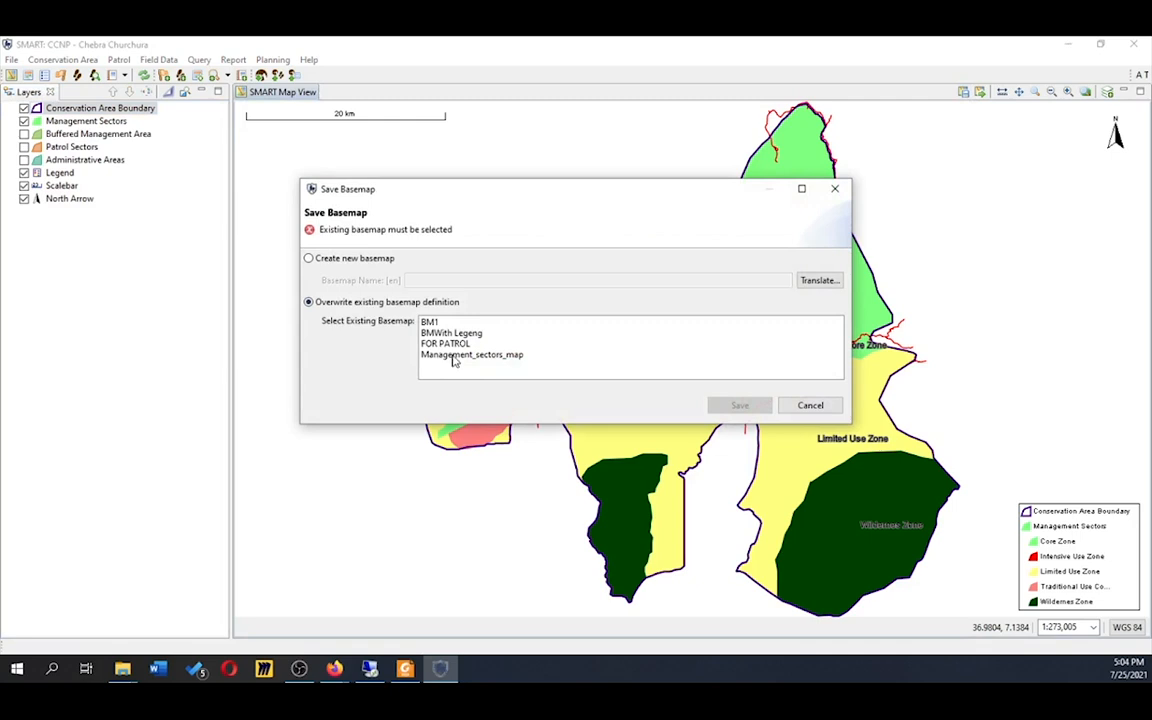
pyautogui.click(453, 357)
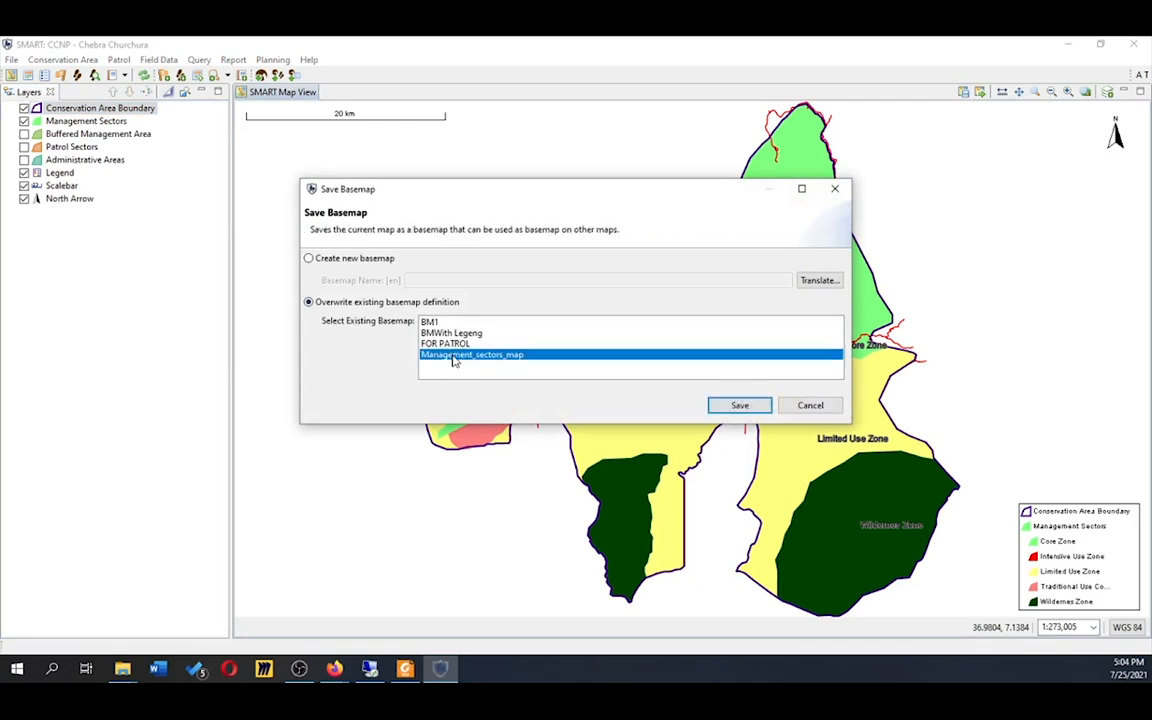
pyautogui.click(738, 407)
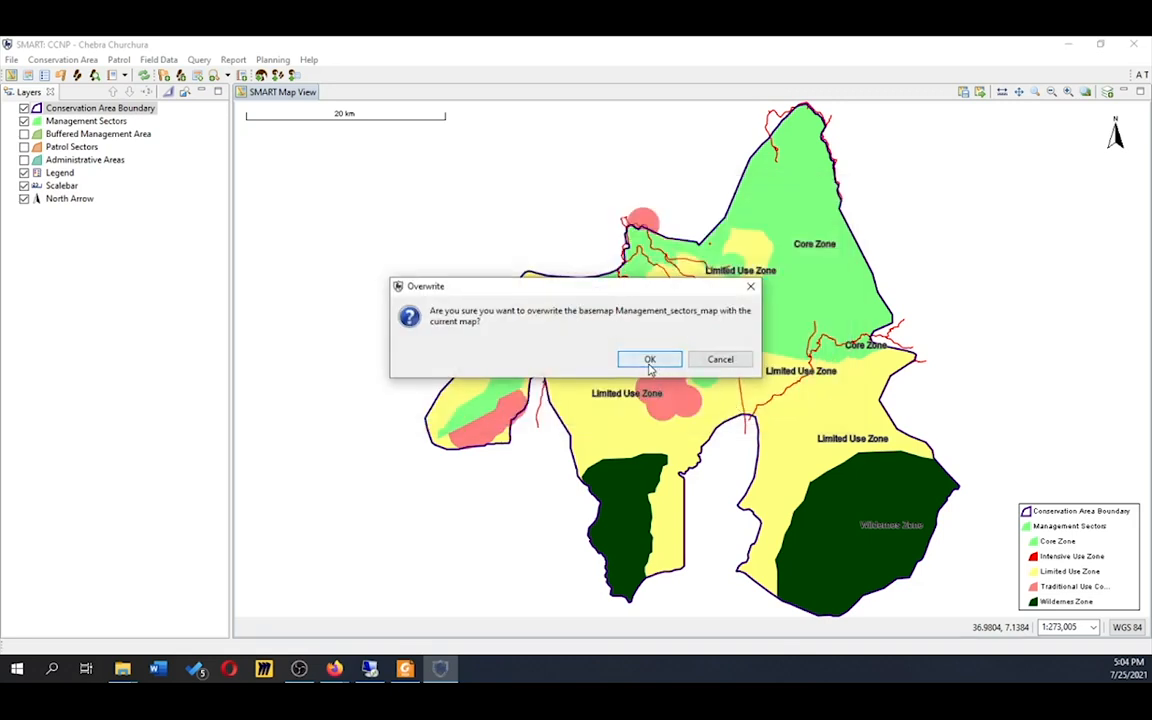
pyautogui.click(650, 362)
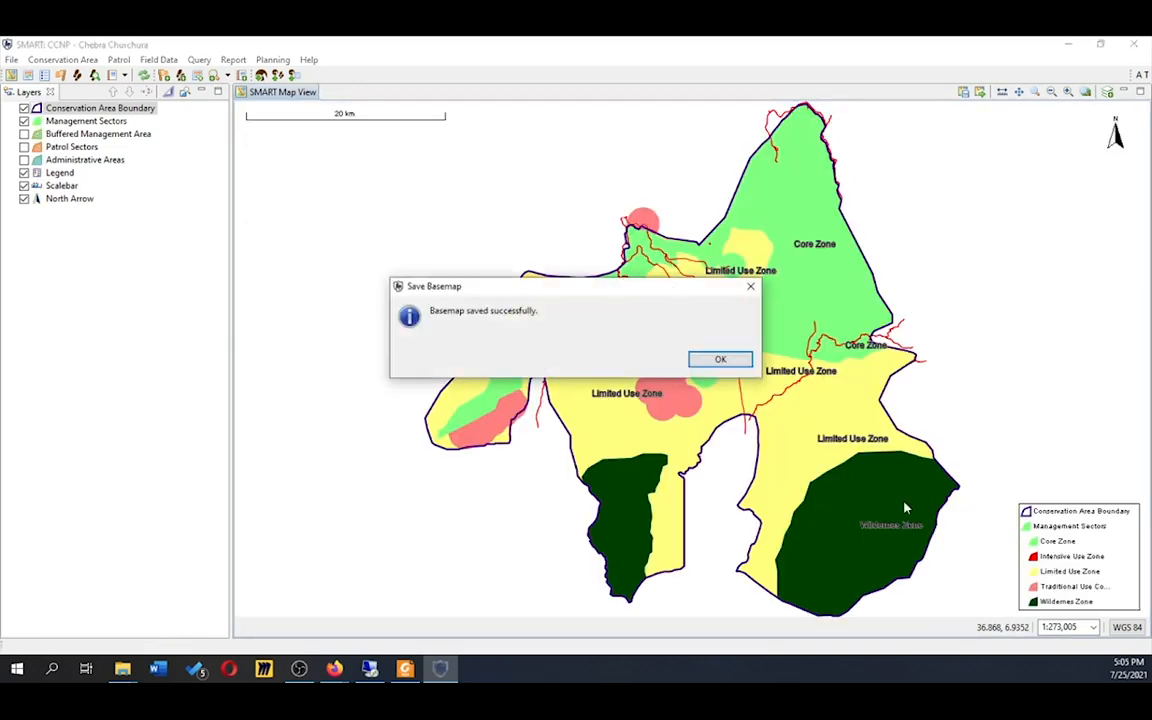
pyautogui.click(698, 360)
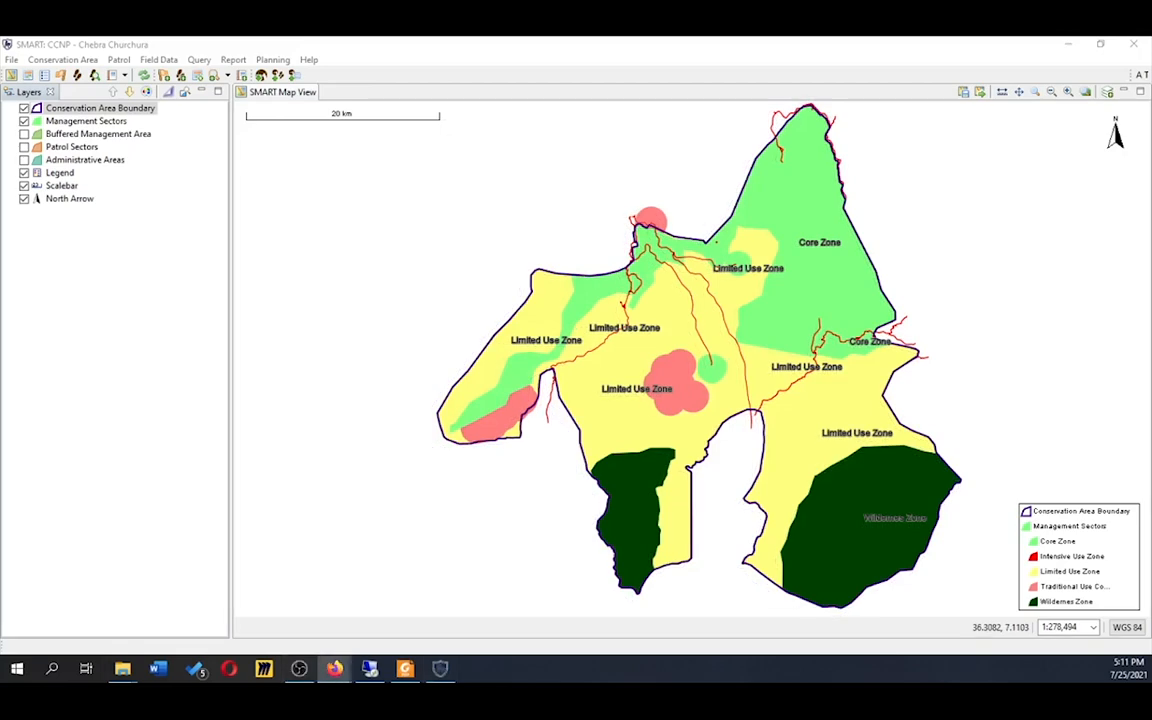
# - Examine the geographic bounds in the property summary of the Conservation Area Boundary layer
pyautogui.click(334, 668)
pyautogui.rightClick(128, 115)
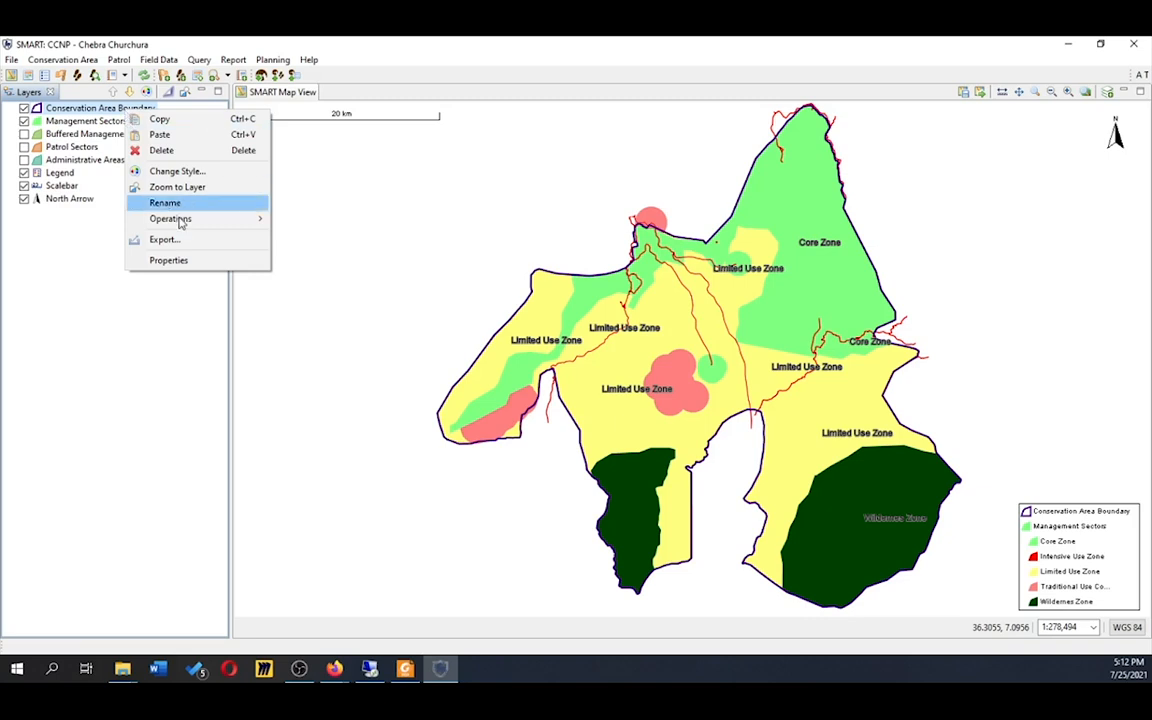
pyautogui.click(170, 260)
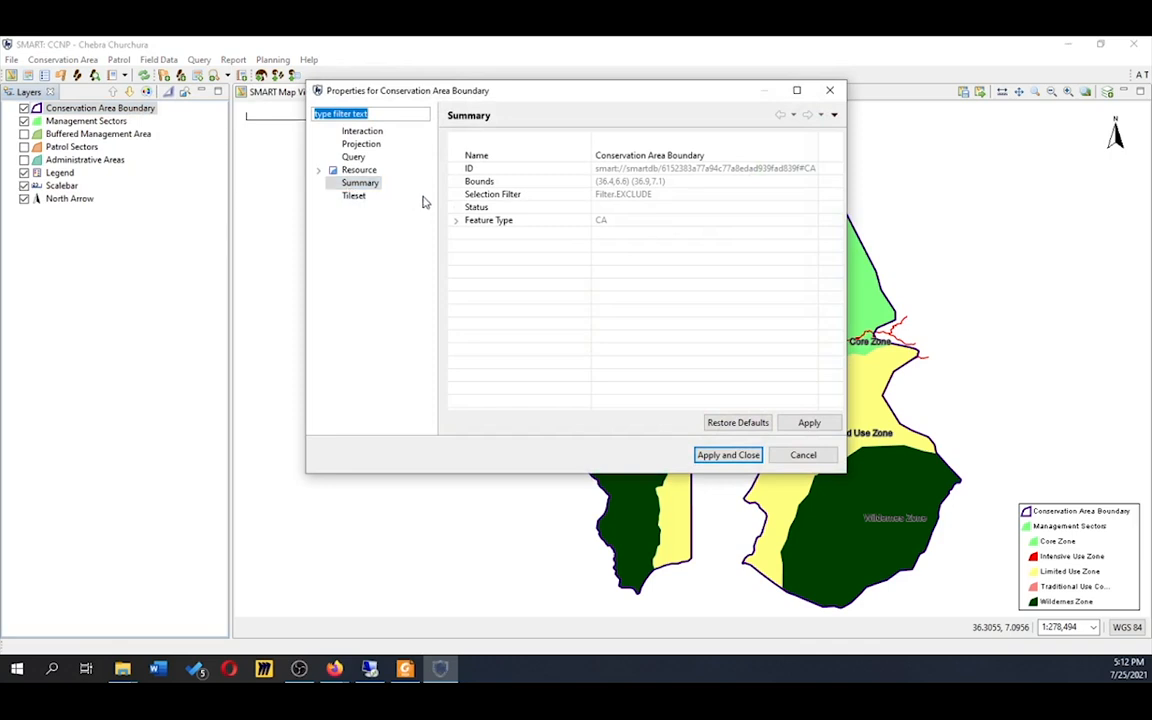
pyautogui.click(490, 184)
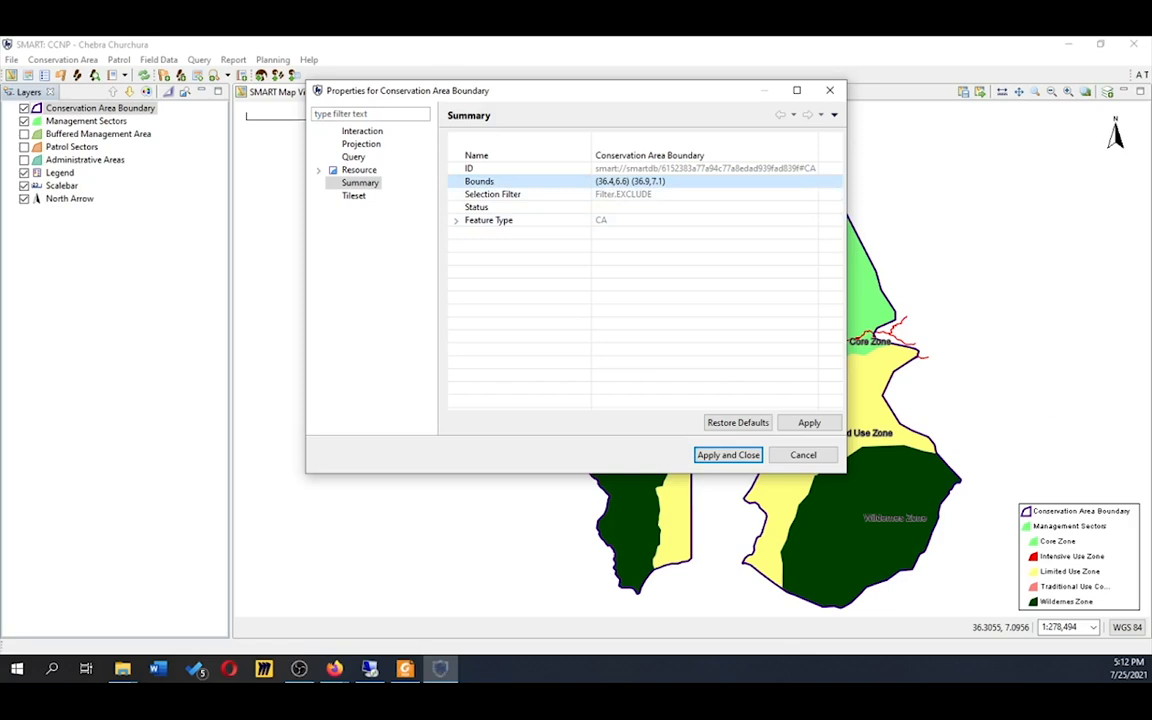
# - Switch to the SMART Basemap Utility in the browser and set the basemap longitude range from 36.4 to 36.9
pyautogui.hotkey('alt', 'Tab')
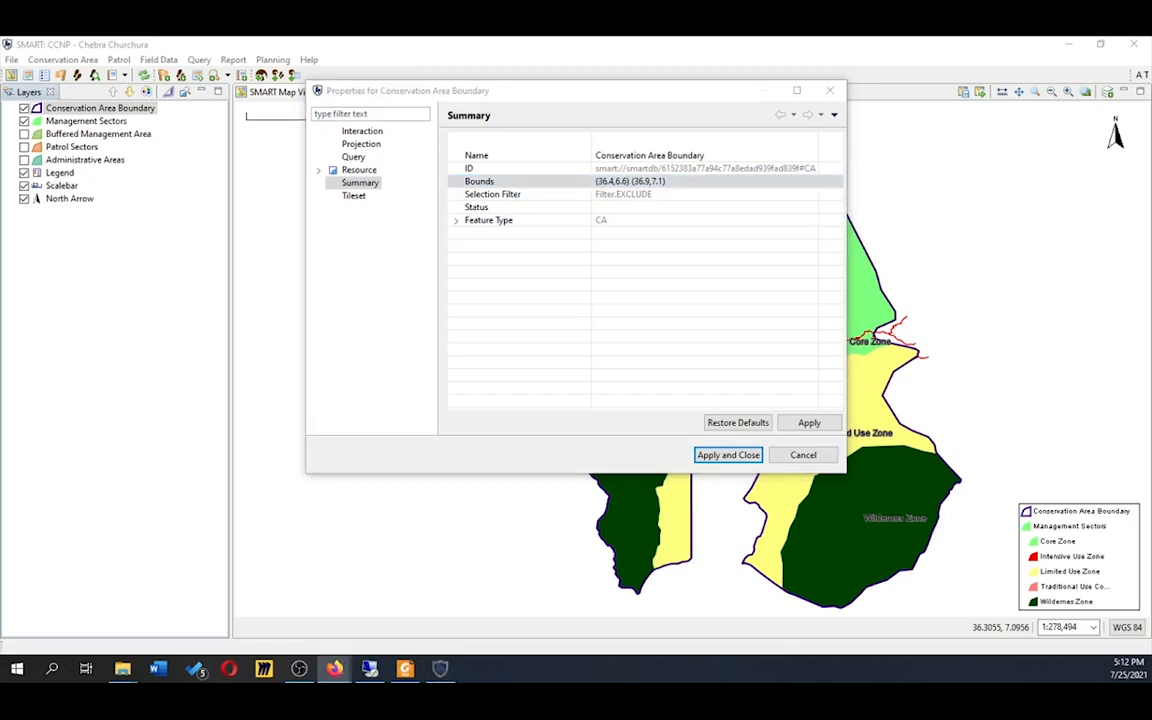
pyautogui.moveTo(1151, 330); pyautogui.dragTo(771, 288)
pyautogui.click(778, 440)
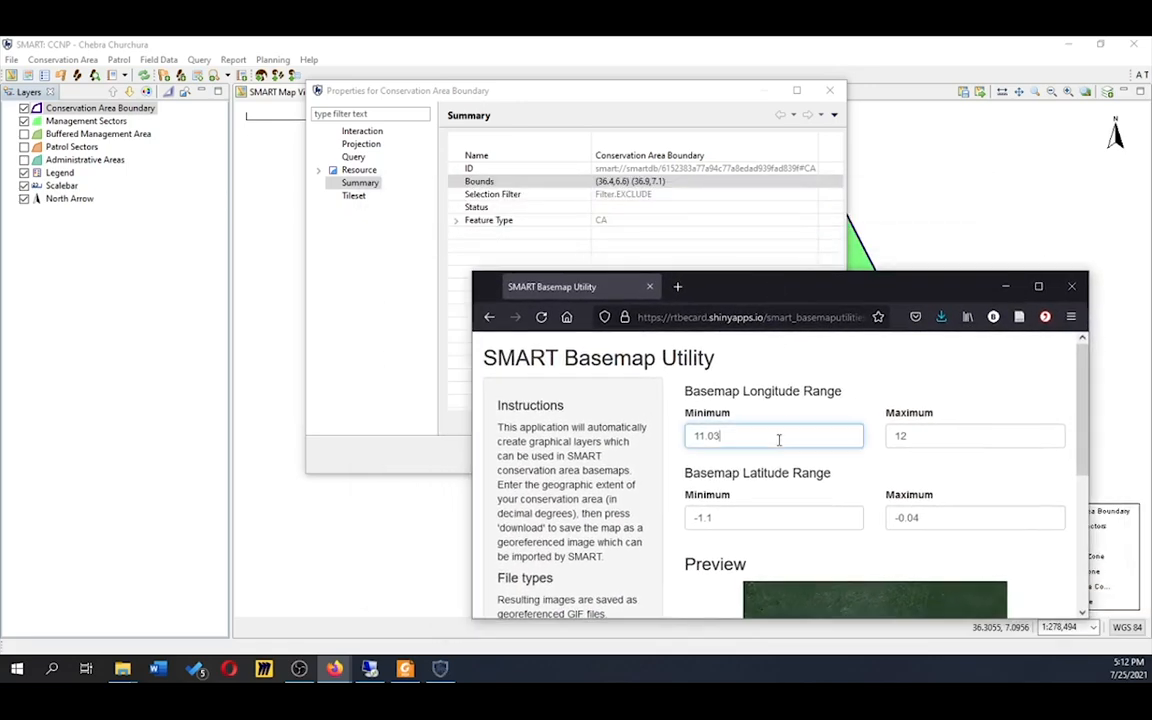
pyautogui.hotkey('ctrl', 'a')
pyautogui.write('36.')
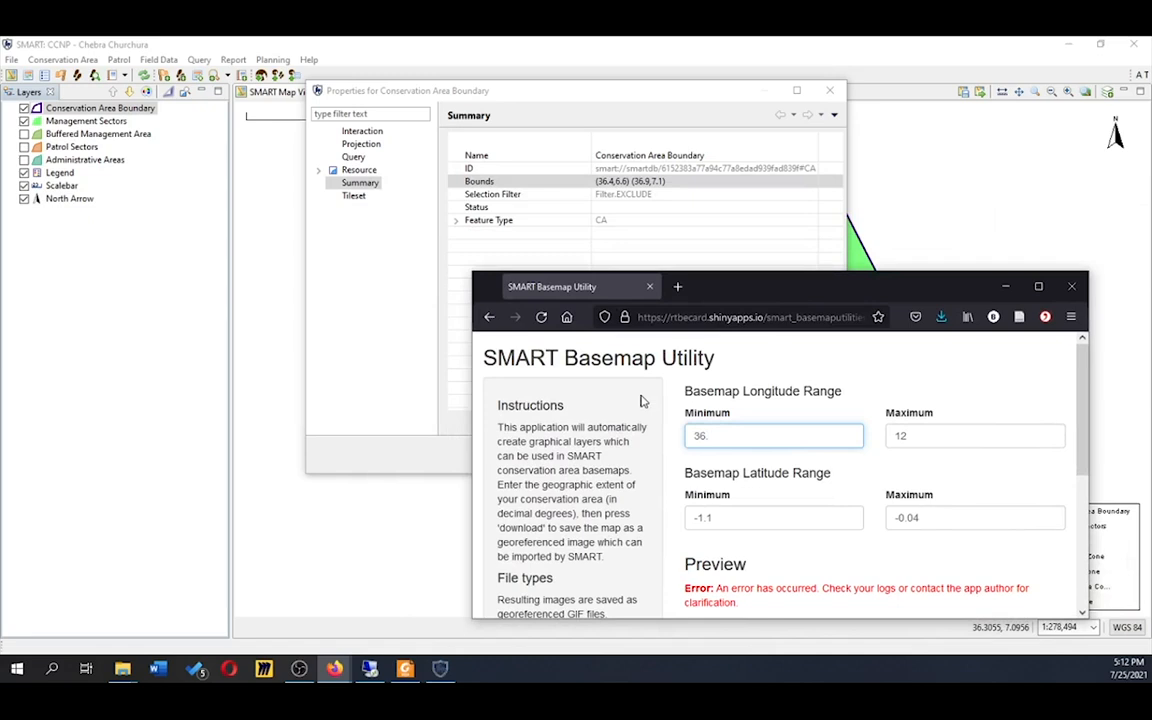
pyautogui.write('4')
pyautogui.moveTo(971, 437); pyautogui.dragTo(879, 444)
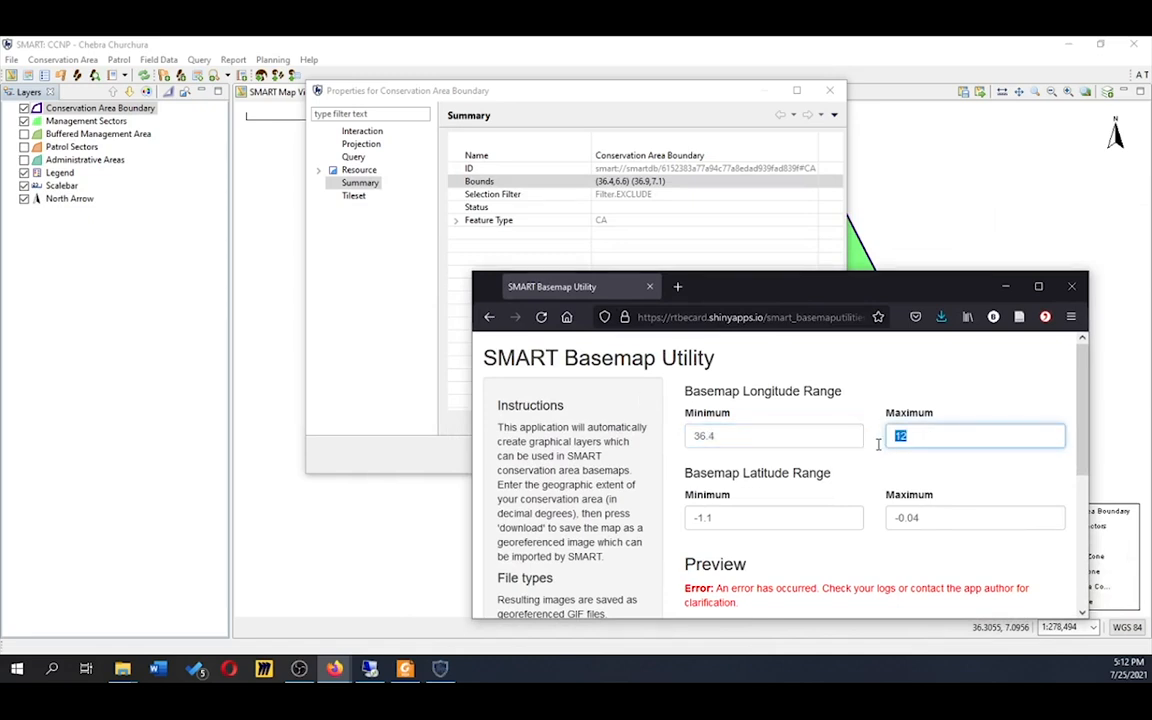
pyautogui.write('36.9')
# - Set the basemap latitude range from 6.6 to 7.1 and maximize the browser window
pyautogui.moveTo(748, 516); pyautogui.dragTo(560, 484)
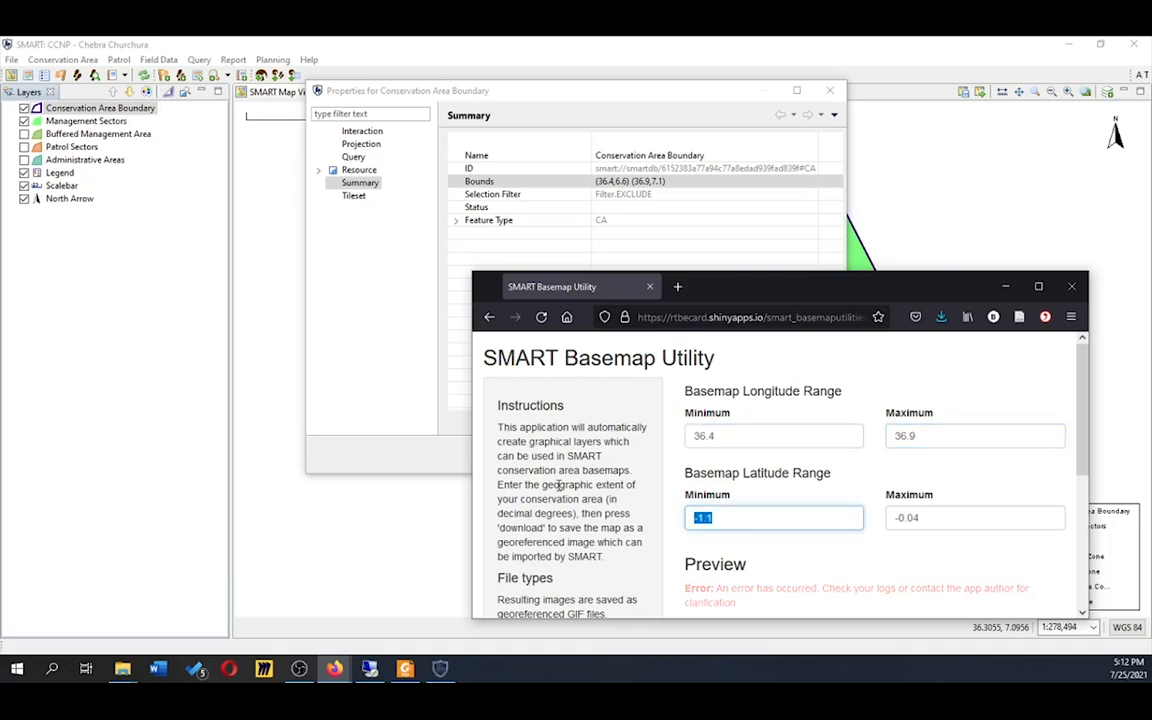
pyautogui.write('6.6')
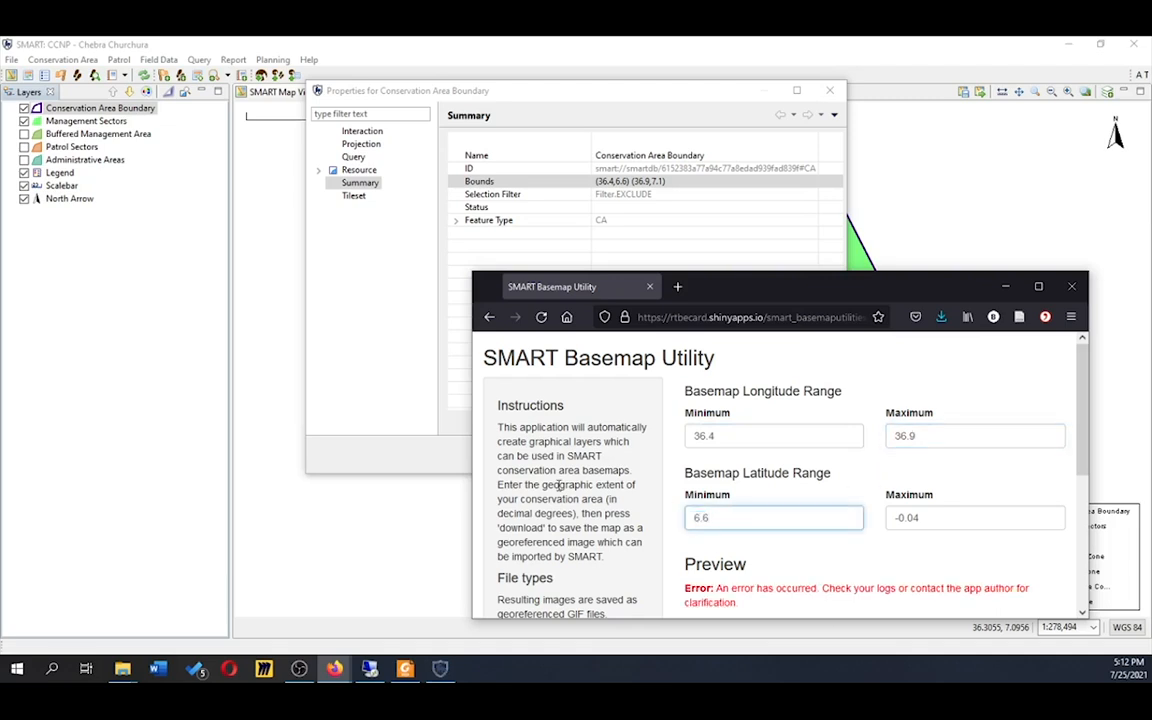
pyautogui.moveTo(931, 512); pyautogui.dragTo(810, 506)
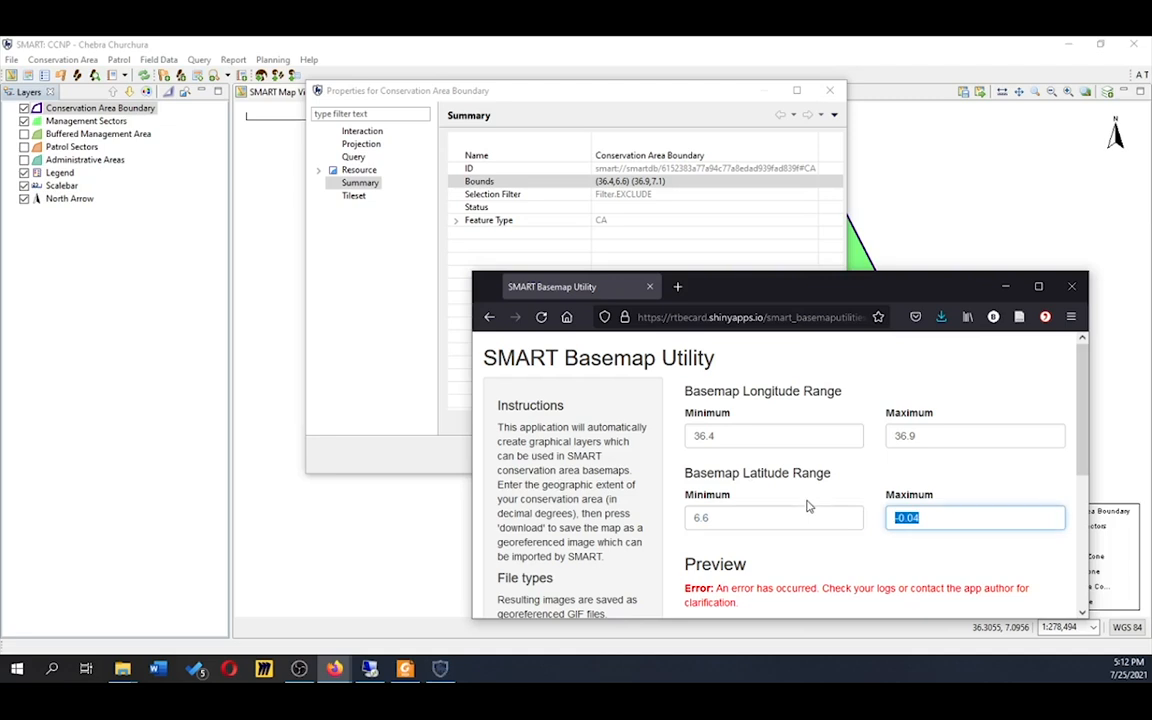
pyautogui.write('7.1')
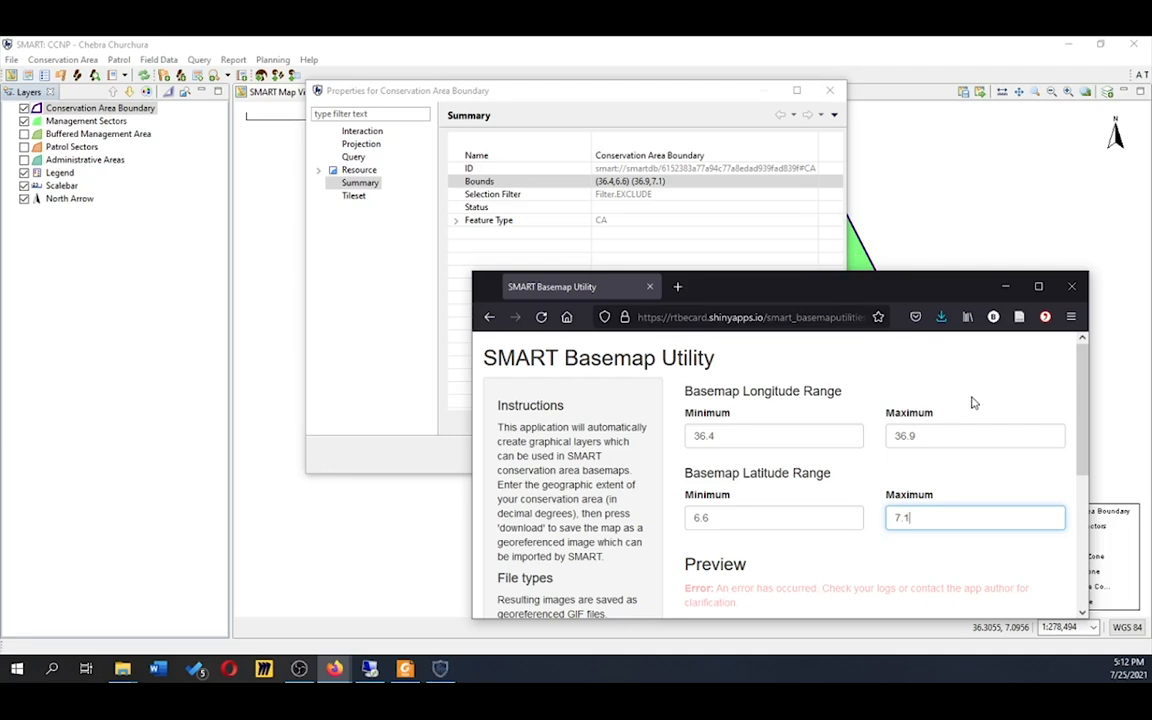
pyautogui.click(1038, 286)
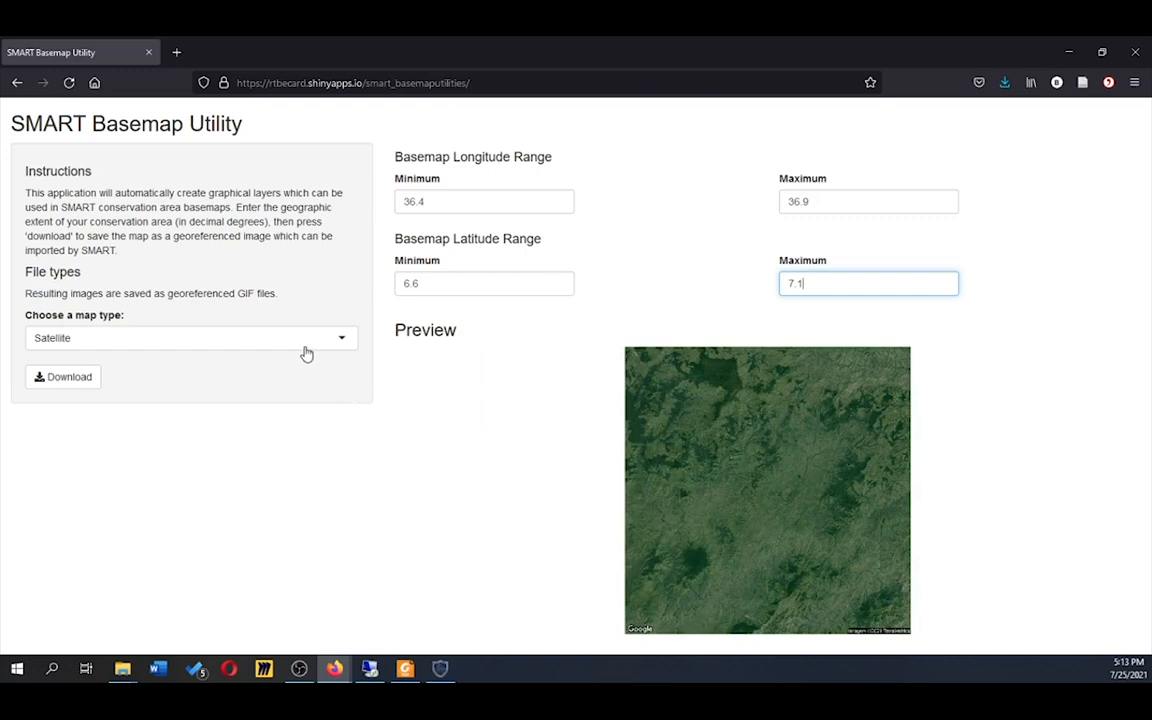
# - Download the Satellite basemap for the entered bounds and save it as Satellite.zip
pyautogui.click(72, 384)
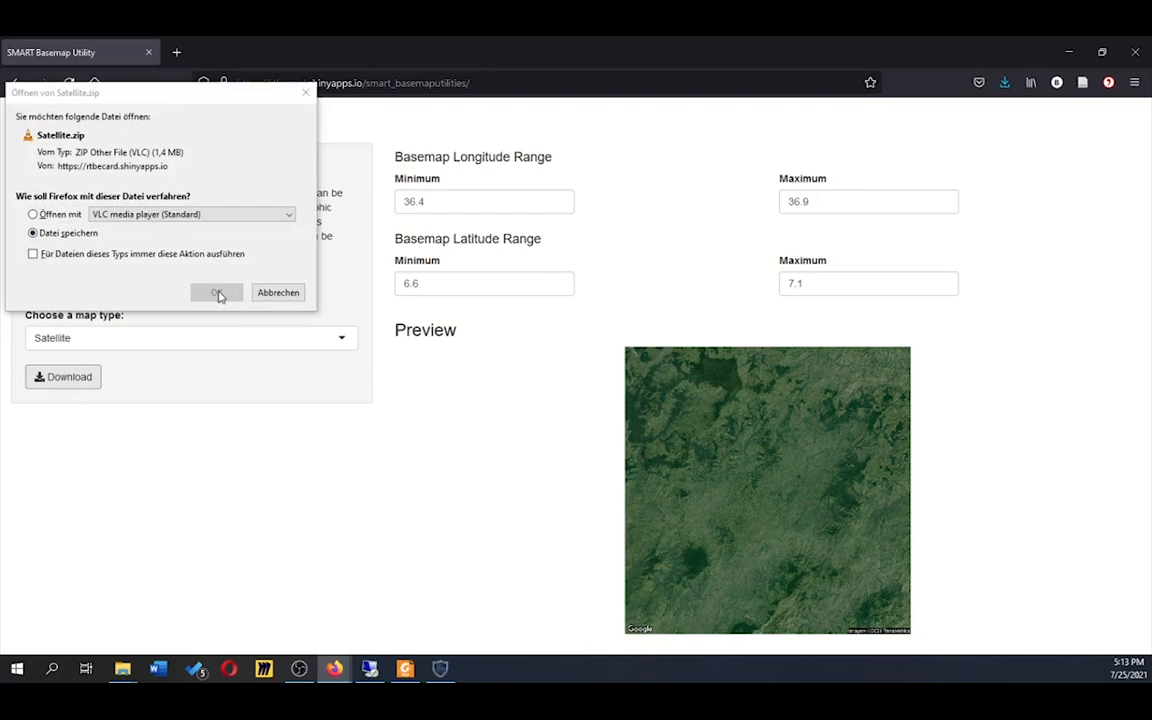
pyautogui.click(54, 236)
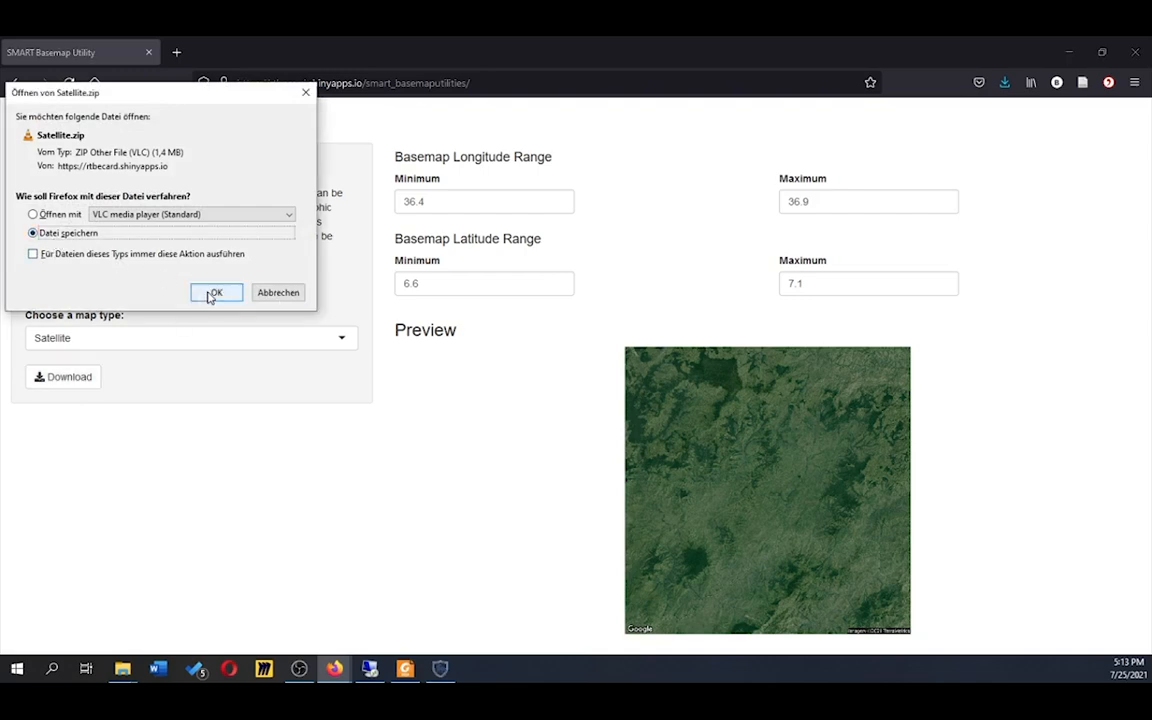
pyautogui.click(209, 293)
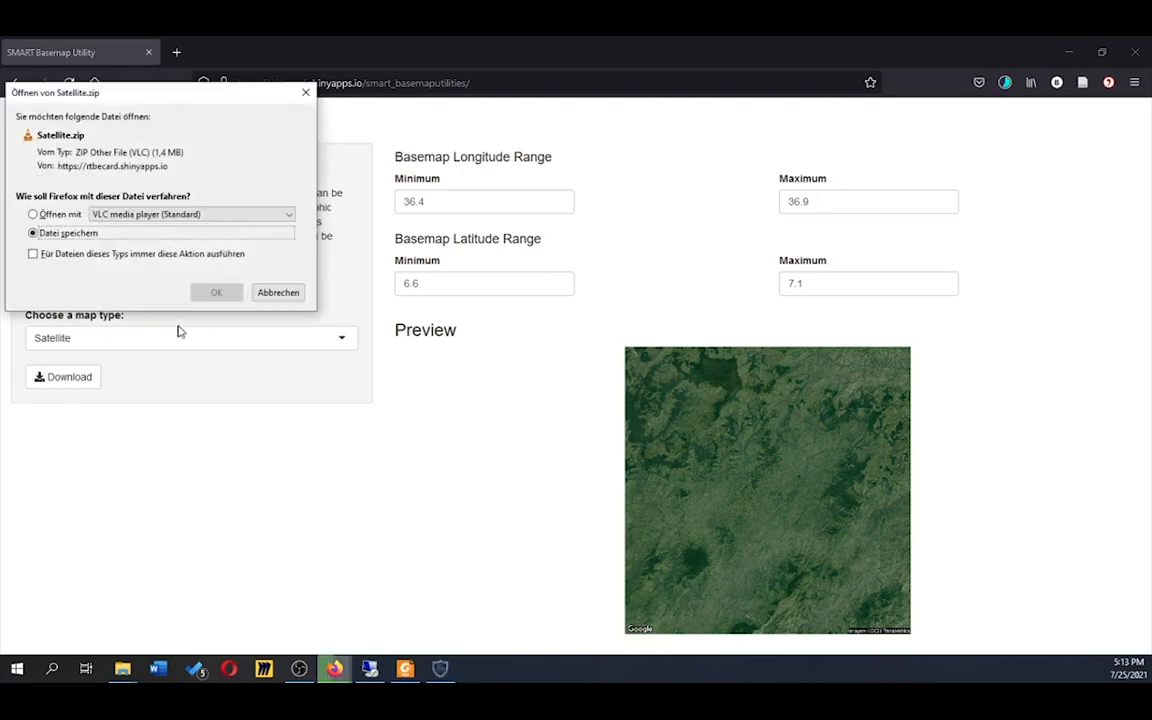
pyautogui.click(278, 292)
# - Change the map type to Topographic, then download and save Topographic.zip
pyautogui.click(341, 339)
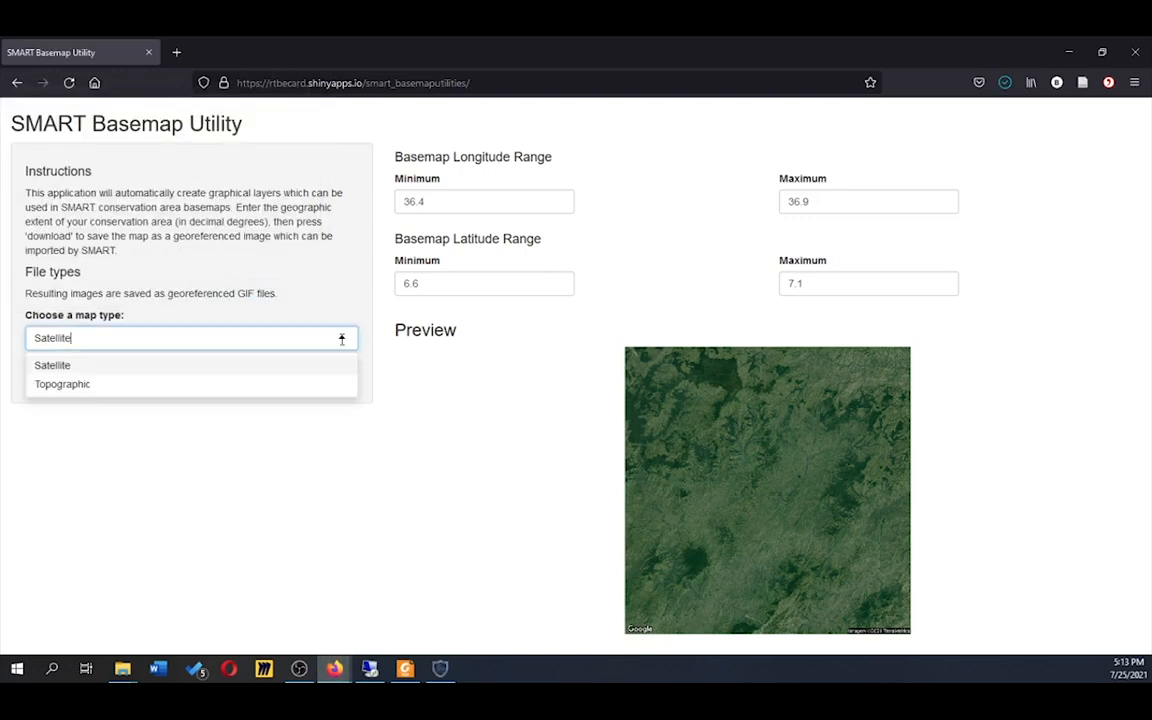
pyautogui.click(294, 385)
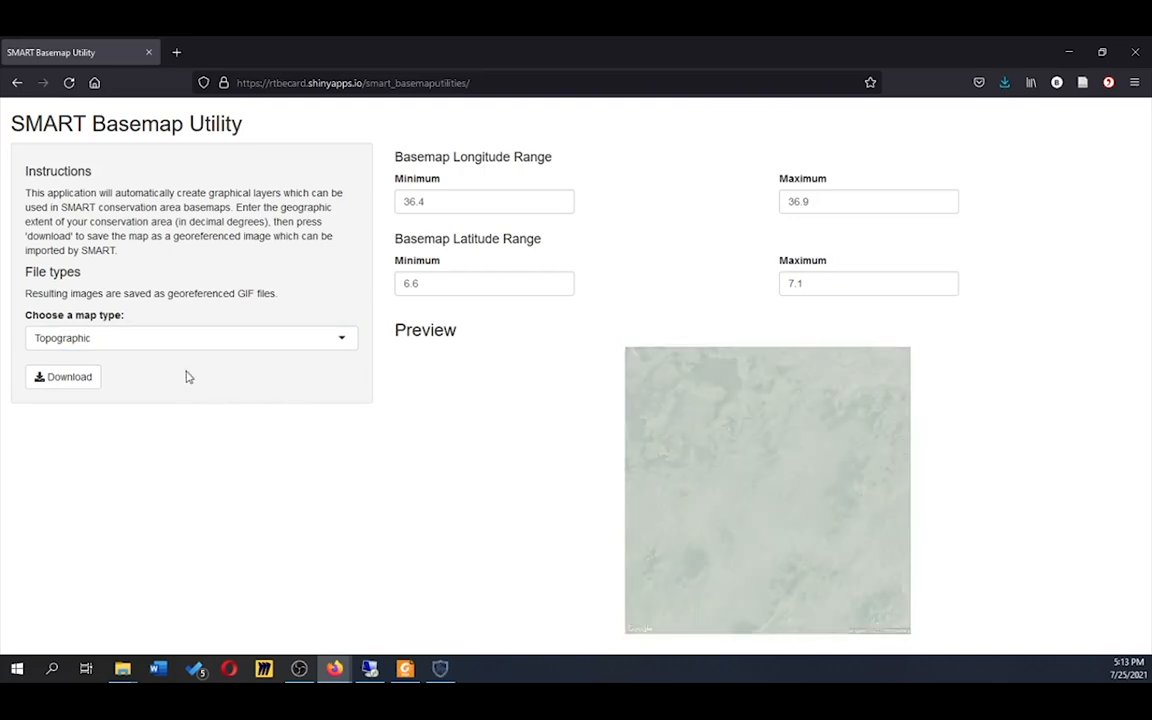
pyautogui.click(71, 387)
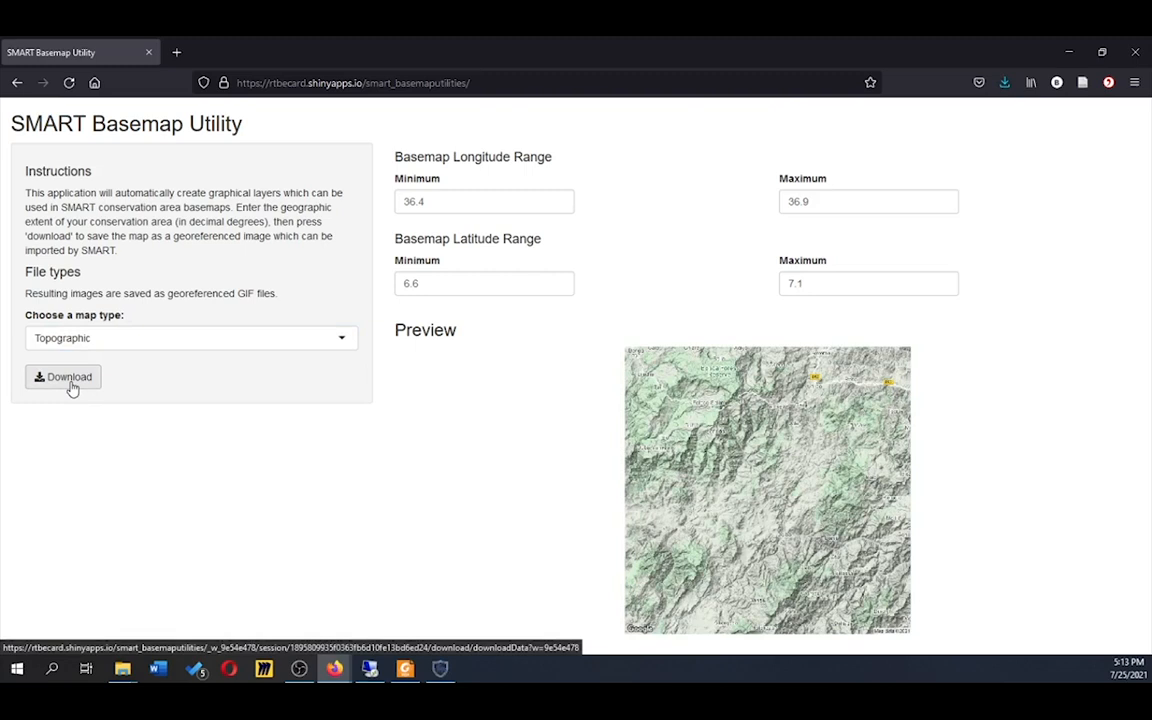
pyautogui.click(69, 378)
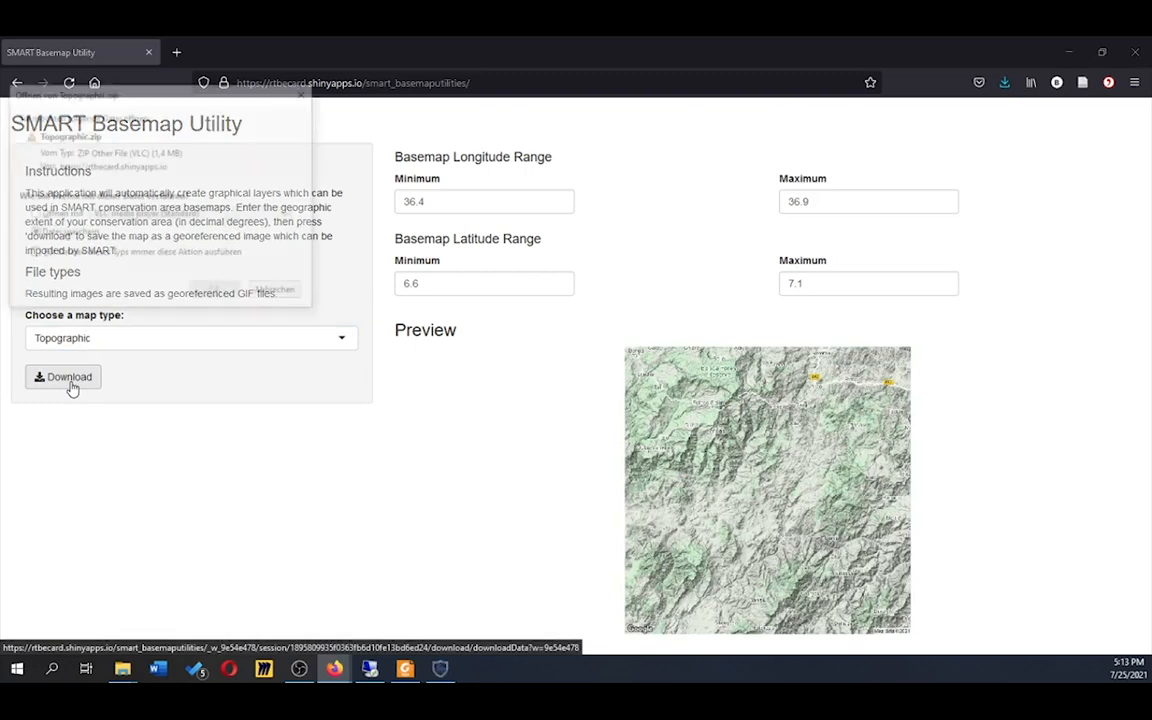
pyautogui.click(215, 293)
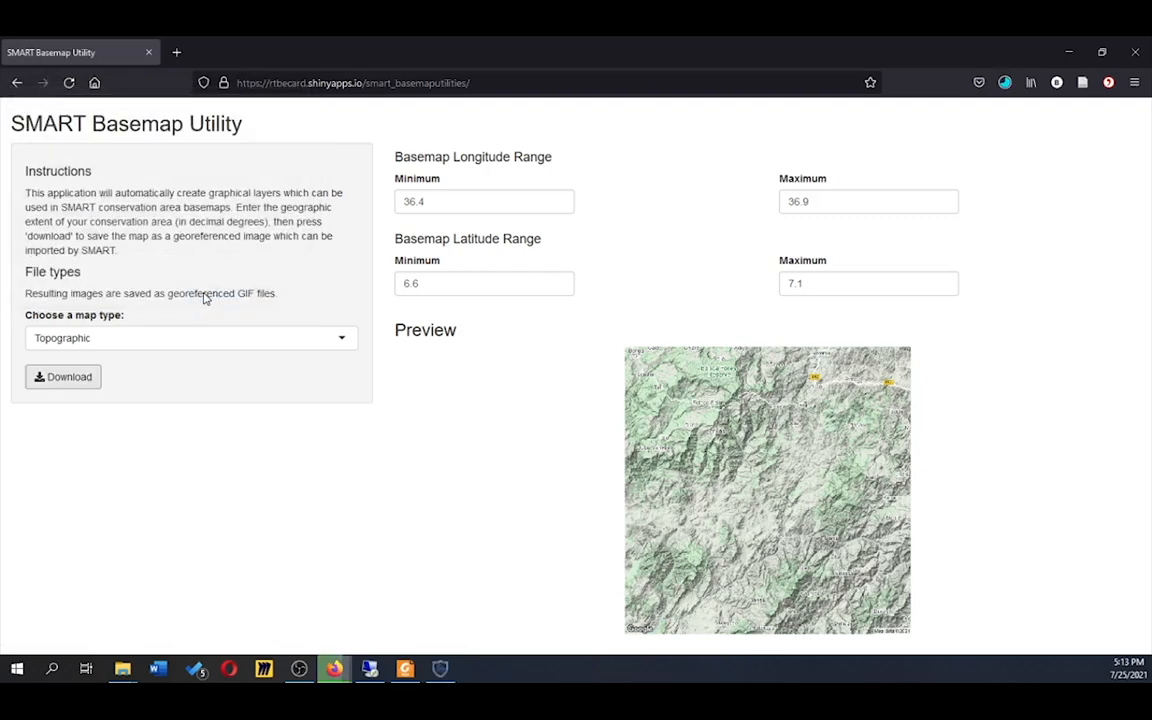
# - Switch to File Explorer and display the contents of the System (C:) drive
pyautogui.moveTo(128, 674)
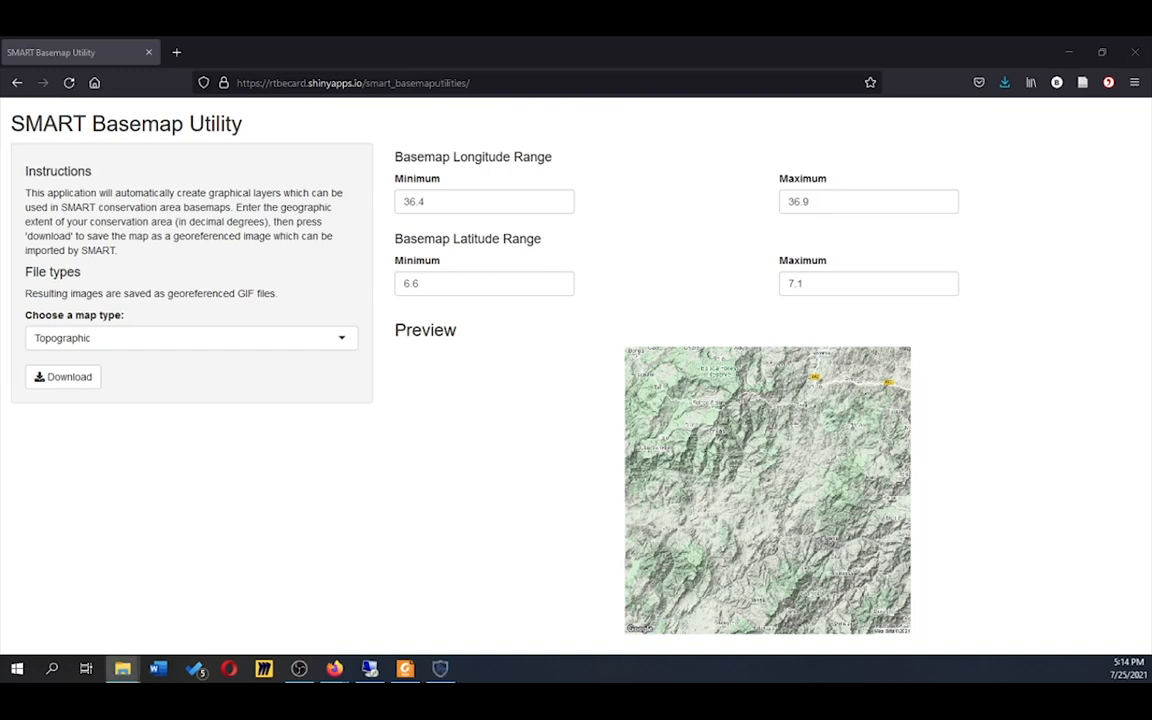
pyautogui.moveTo(1150, 390); pyautogui.dragTo(449, 44)
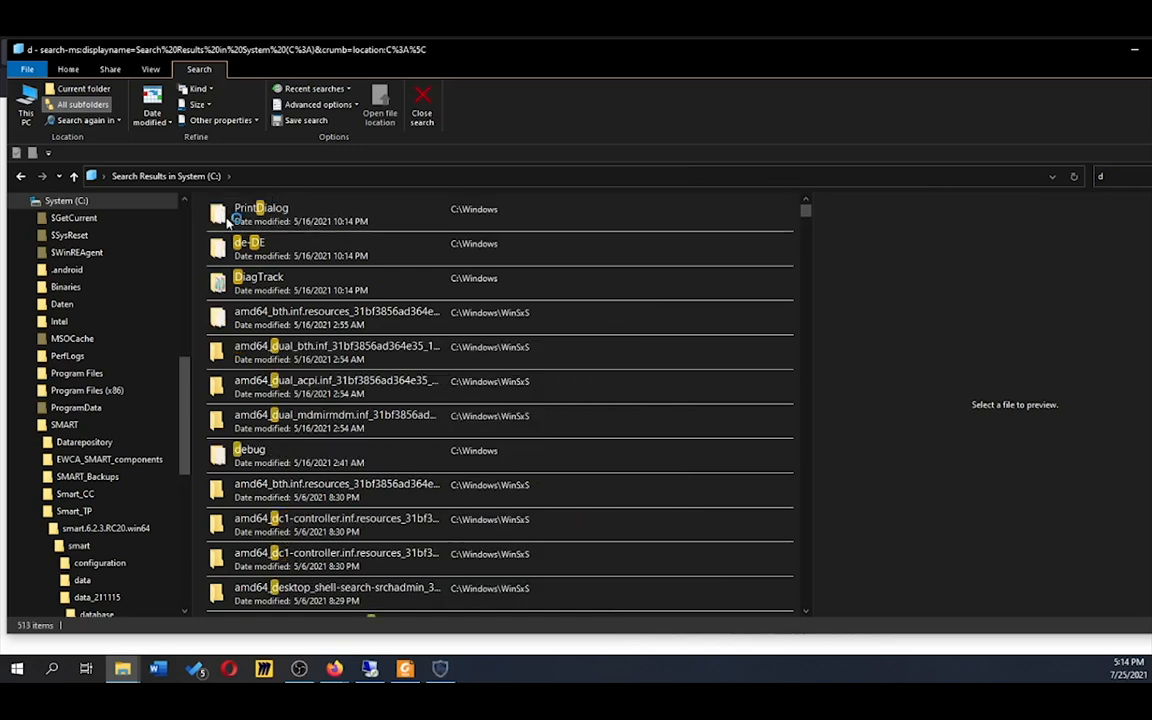
pyautogui.scroll(3, 98, 350)
pyautogui.click(80, 361)
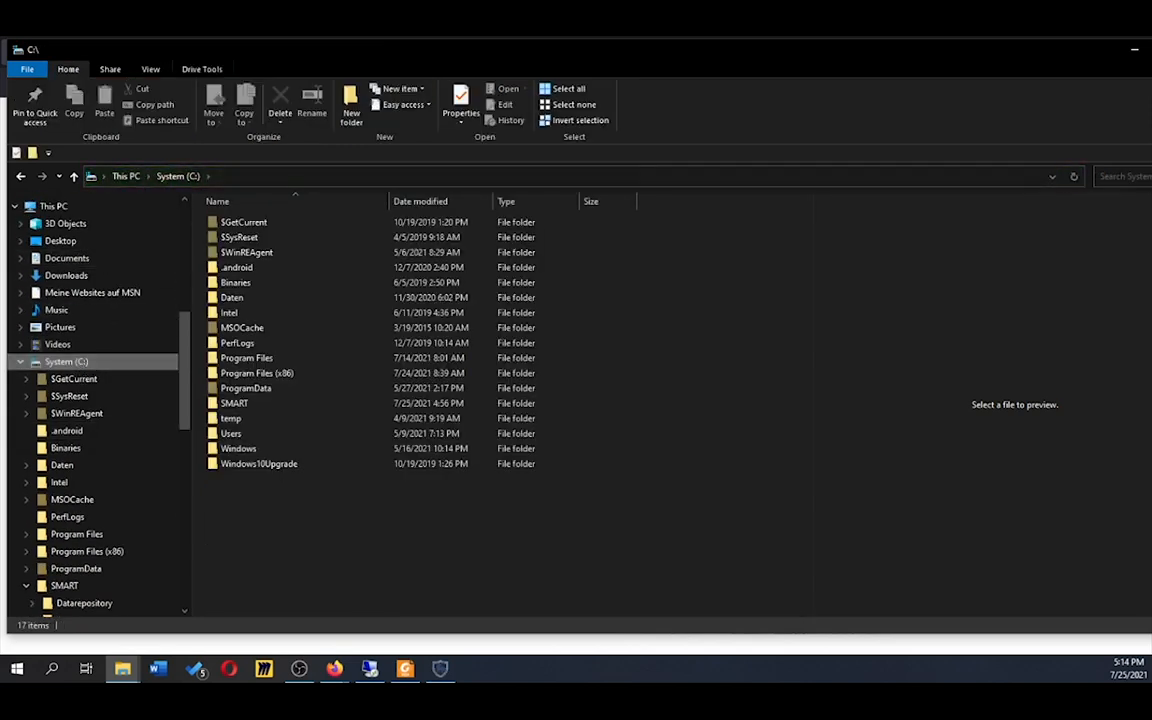
pyautogui.click(1125, 176)
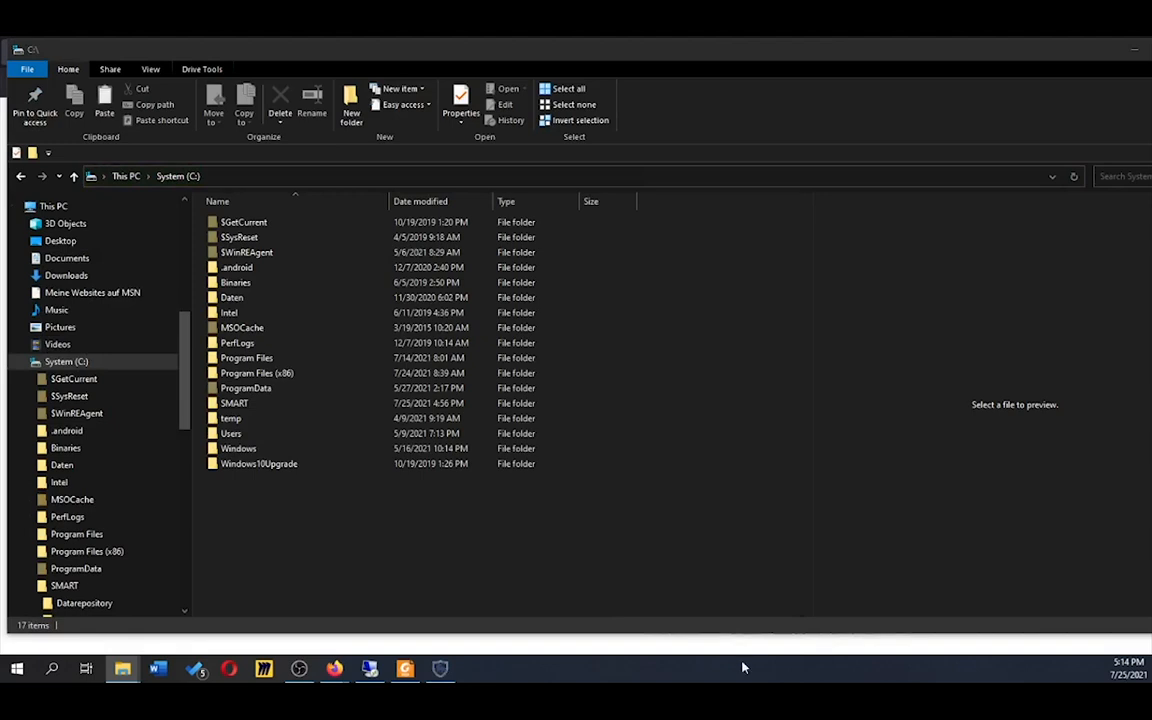
# - Open SMART\Datarepository\Parks_data\Chebera_Churchura_data\maps\TIF and paste Satellite.zip and Topographic.zip into it
pyautogui.doubleClick(284, 405)
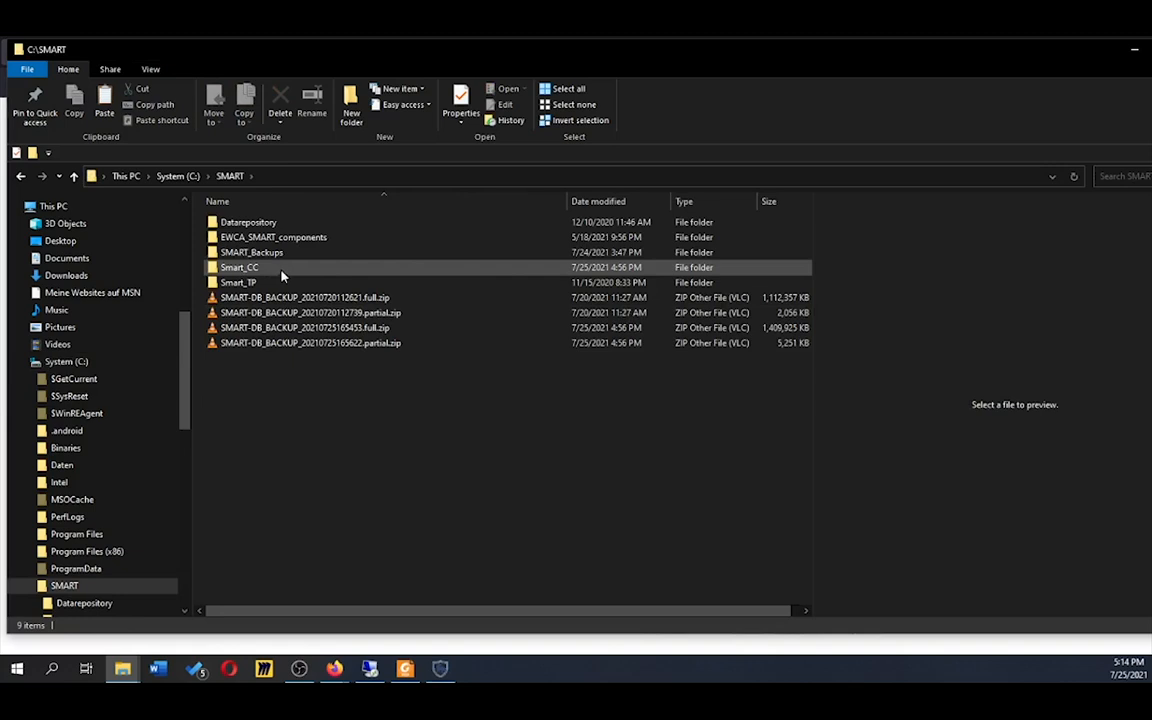
pyautogui.doubleClick(282, 224)
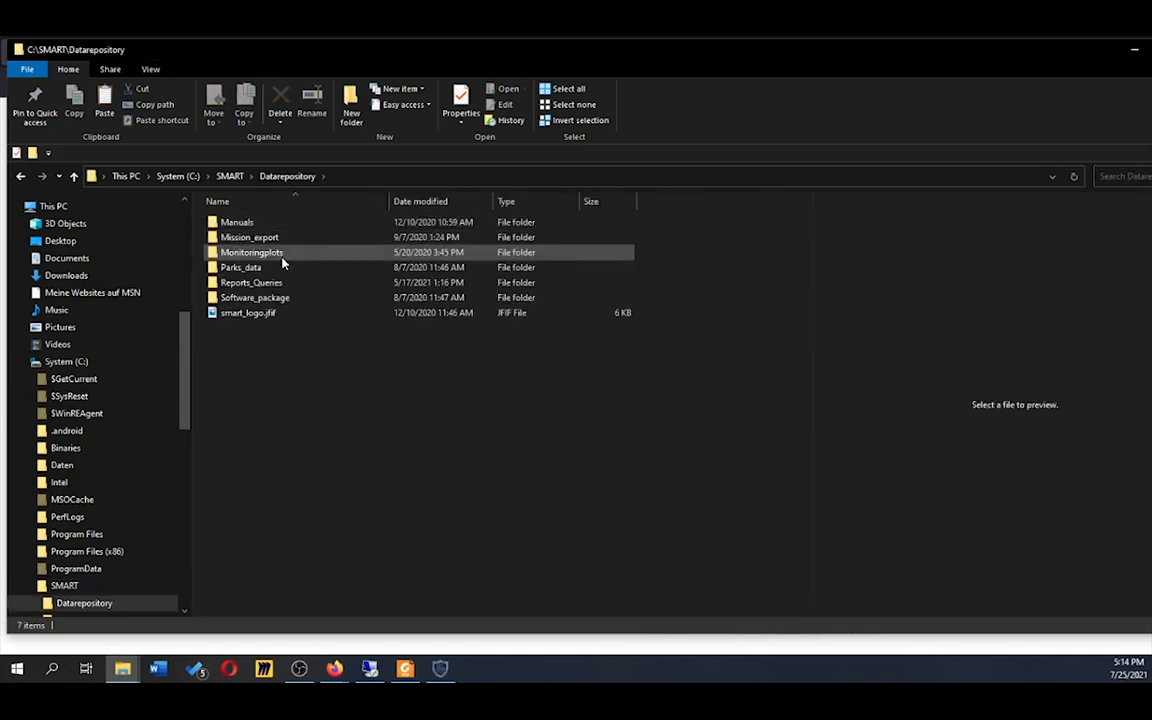
pyautogui.doubleClick(283, 268)
pyautogui.click(280, 224)
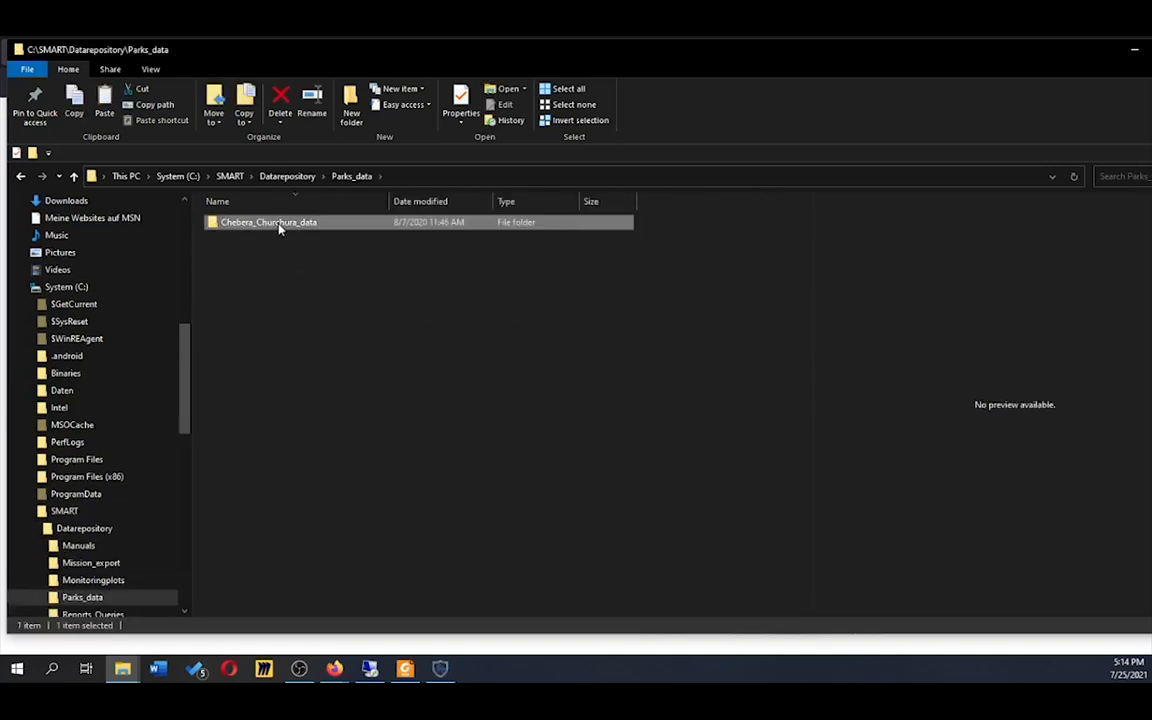
pyautogui.doubleClick(280, 226)
pyautogui.click(281, 255)
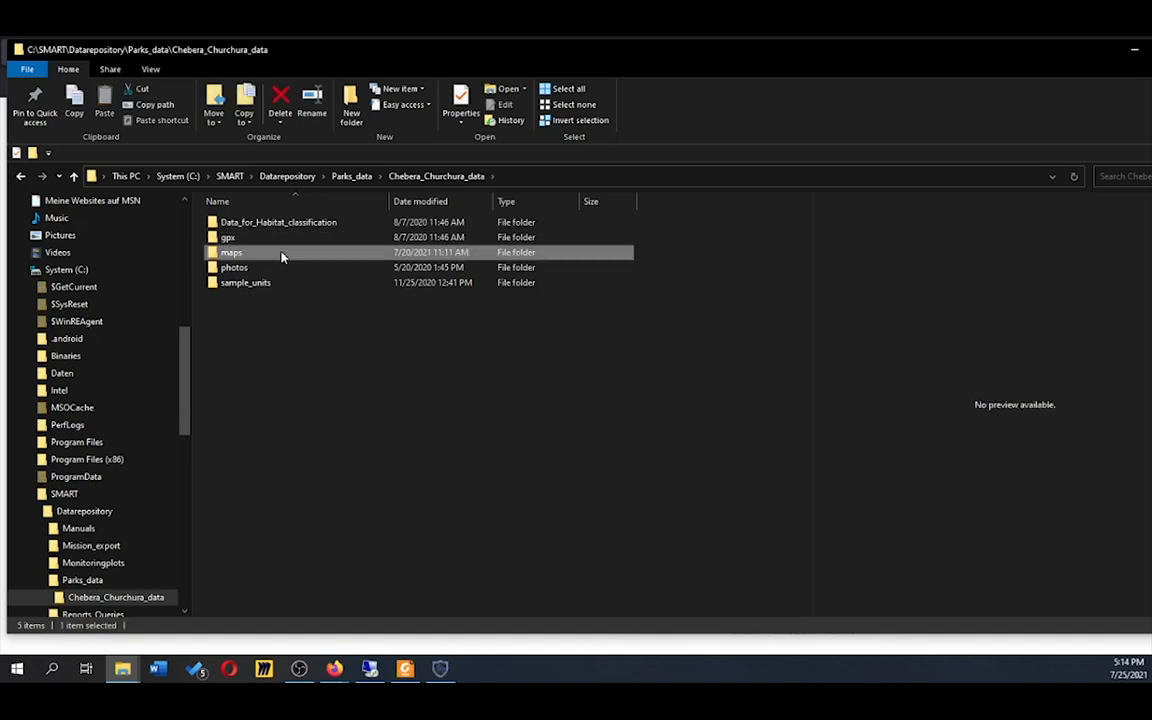
pyautogui.doubleClick(281, 256)
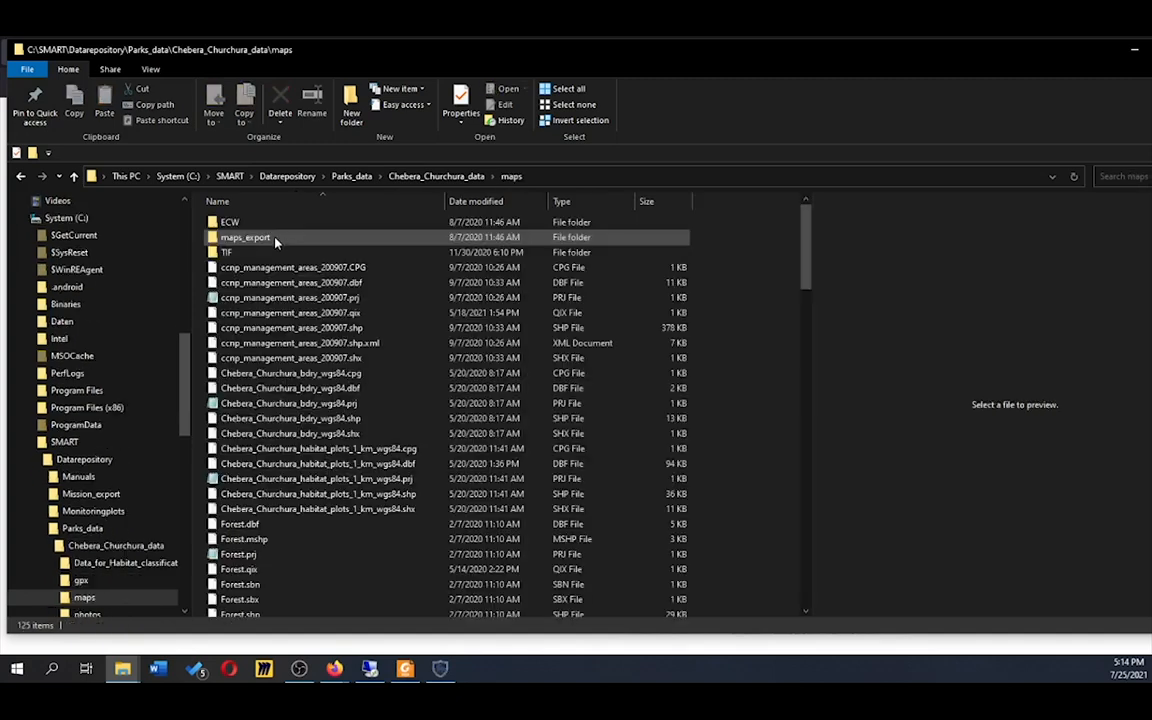
pyautogui.doubleClick(336, 253)
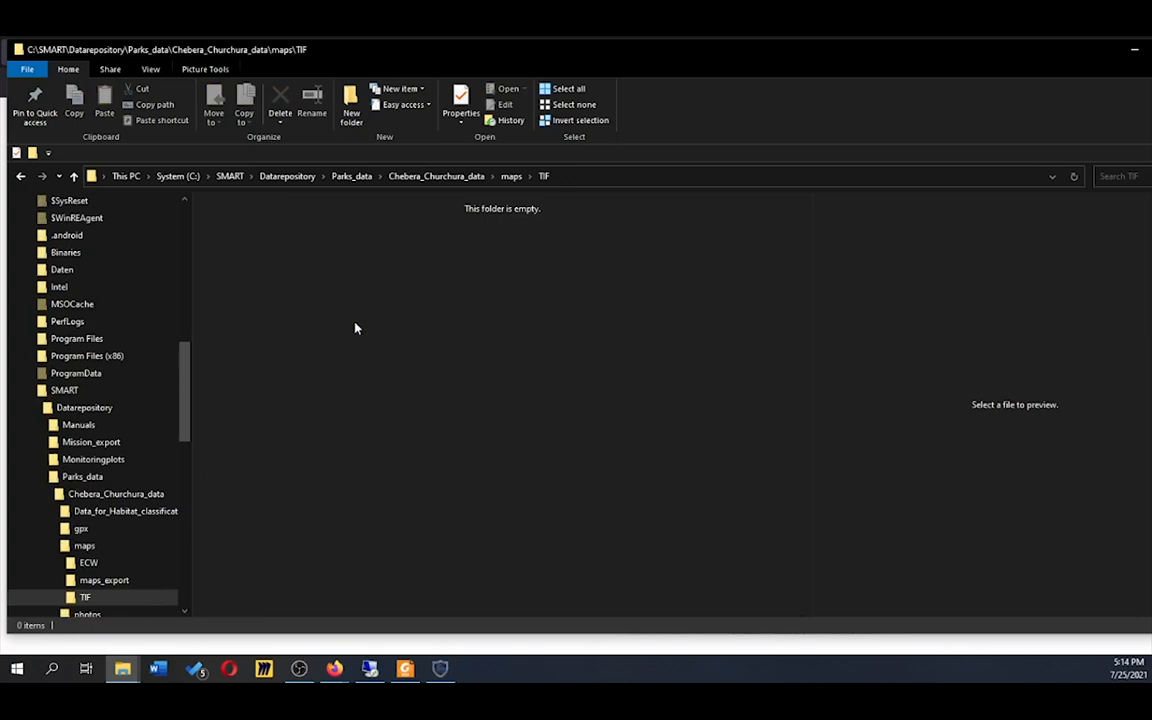
pyautogui.hotkey('ctrl', 'v')
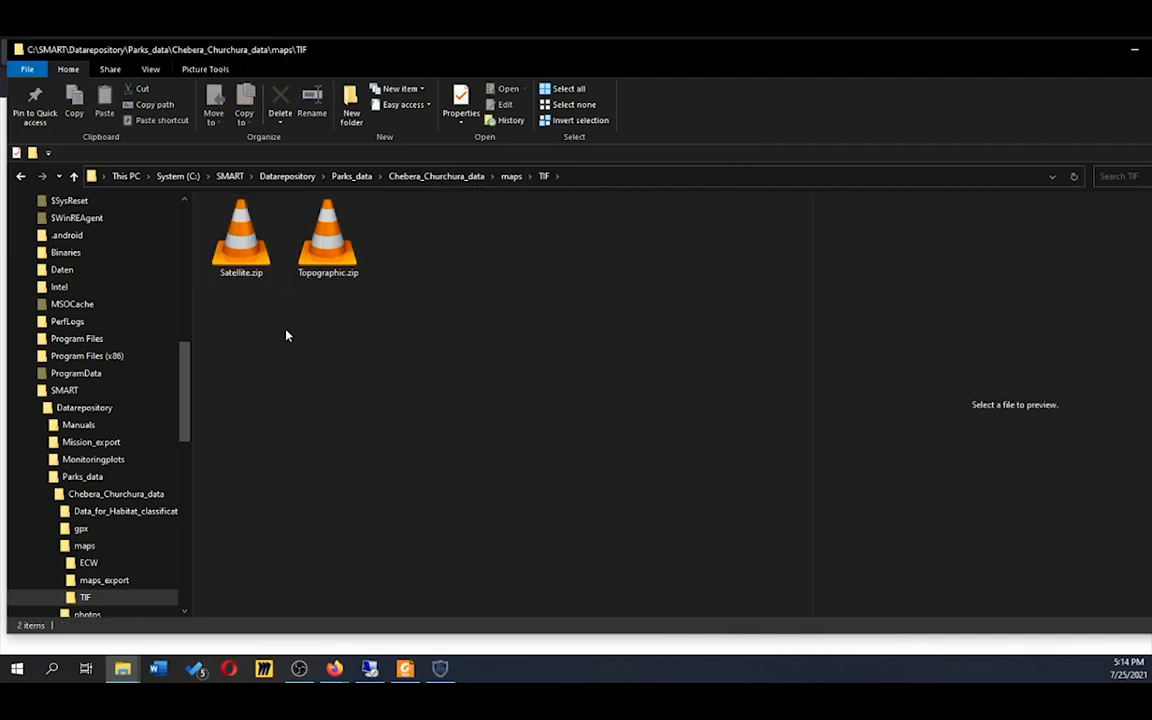
# - Extract Satellite.zip and Topographic.zip with 7-Zip into their own folders inside TIF
pyautogui.click(257, 268)
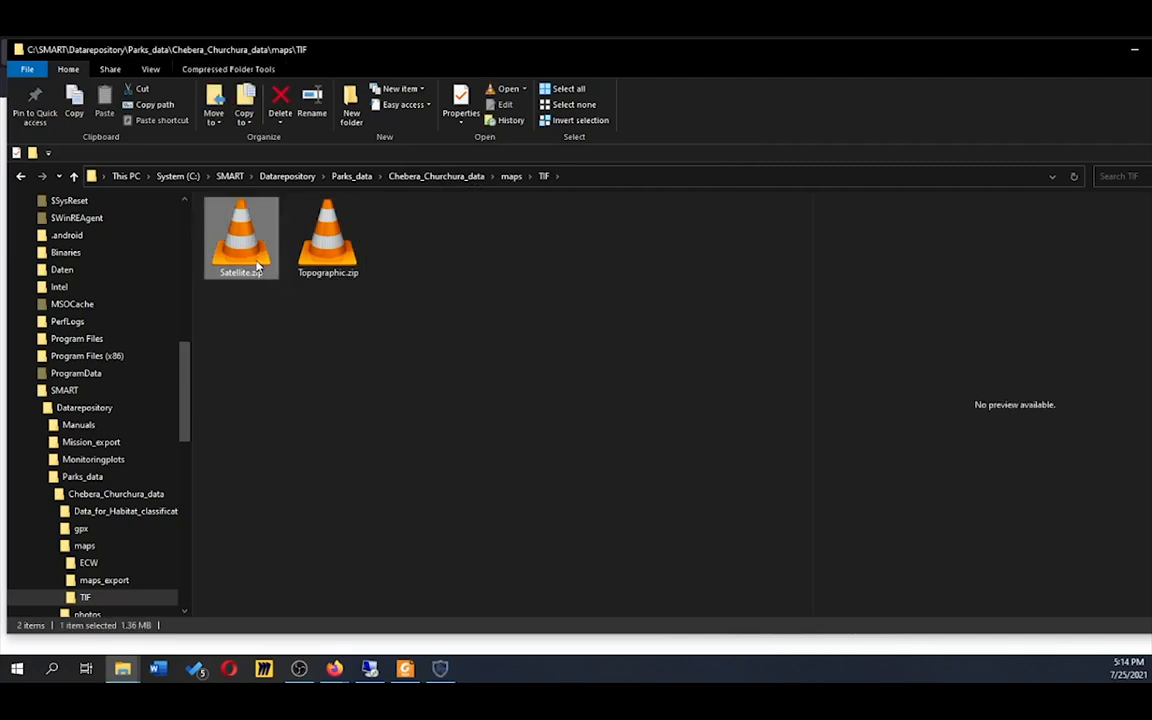
pyautogui.rightClick(257, 268)
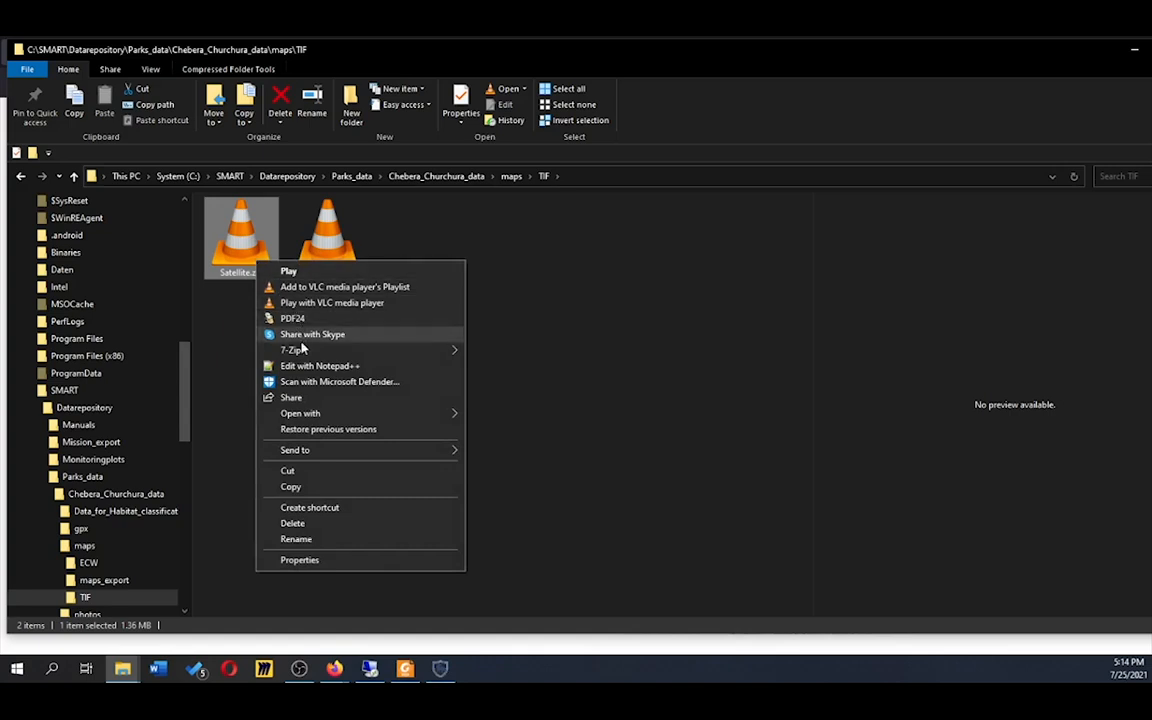
pyautogui.moveTo(303, 353)
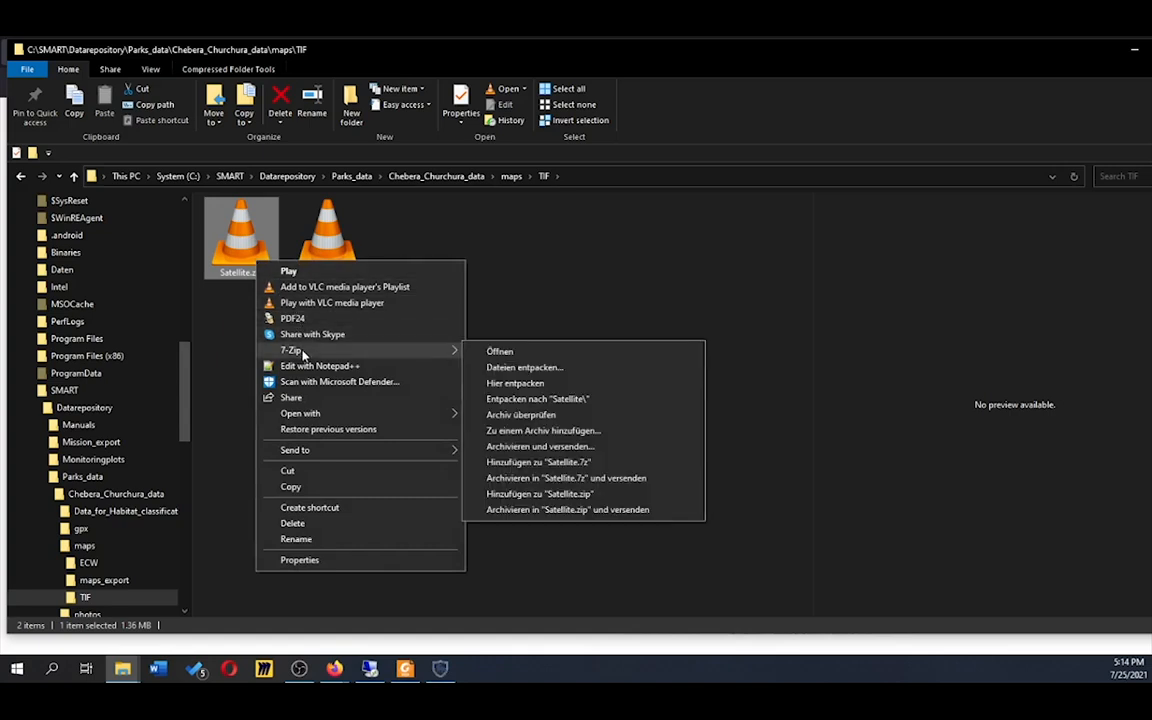
pyautogui.click(515, 368)
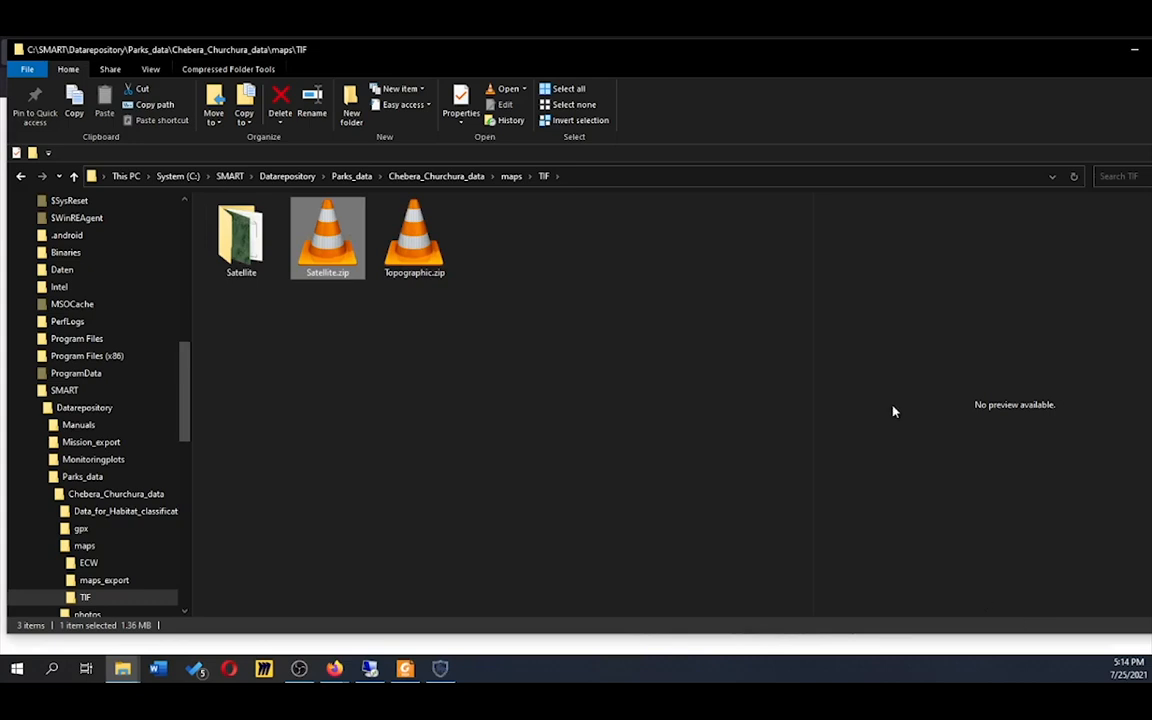
pyautogui.rightClick(423, 266)
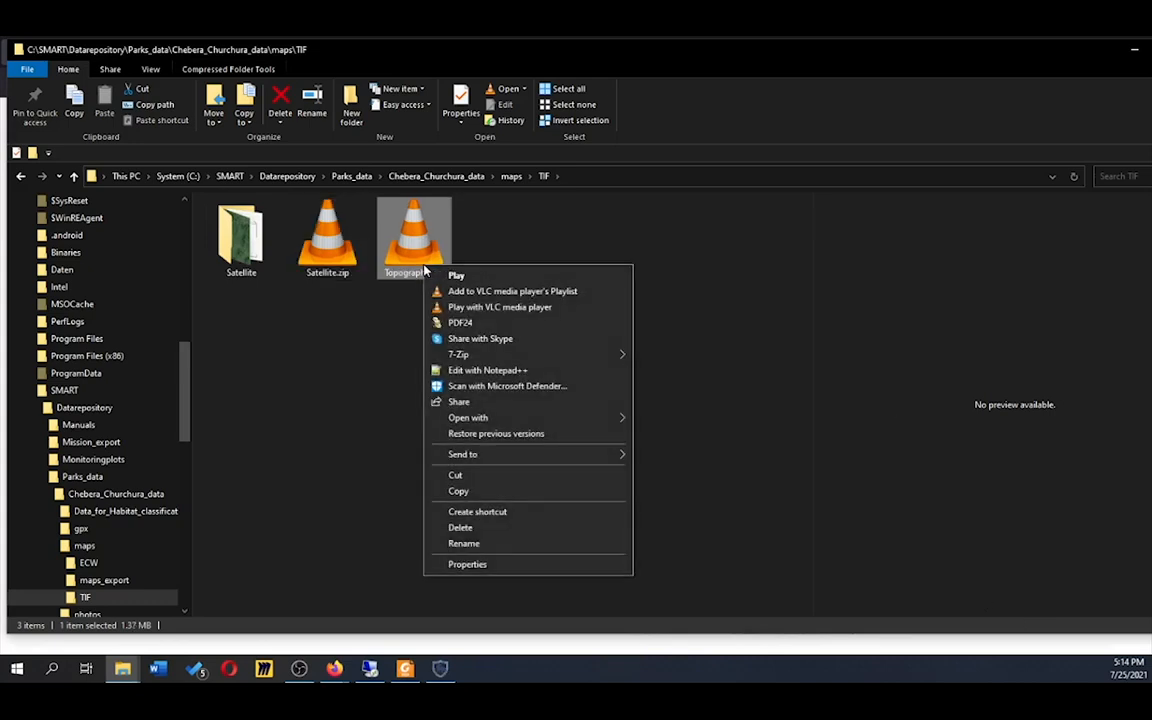
pyautogui.moveTo(432, 355)
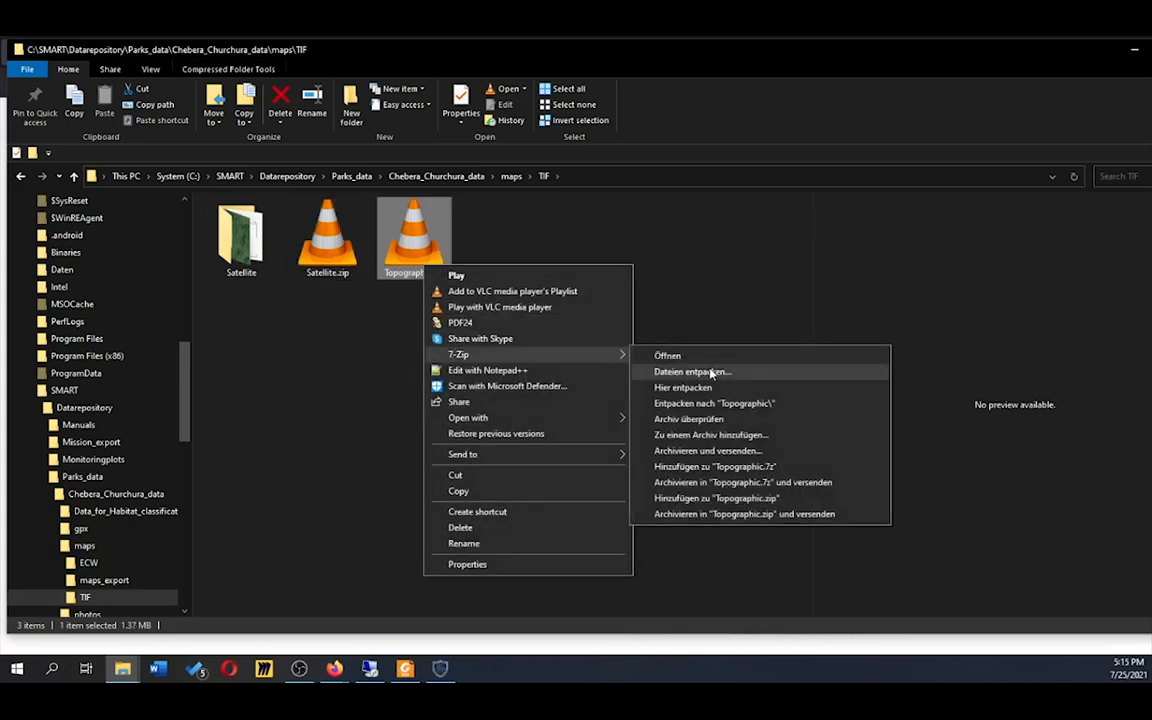
pyautogui.click(712, 373)
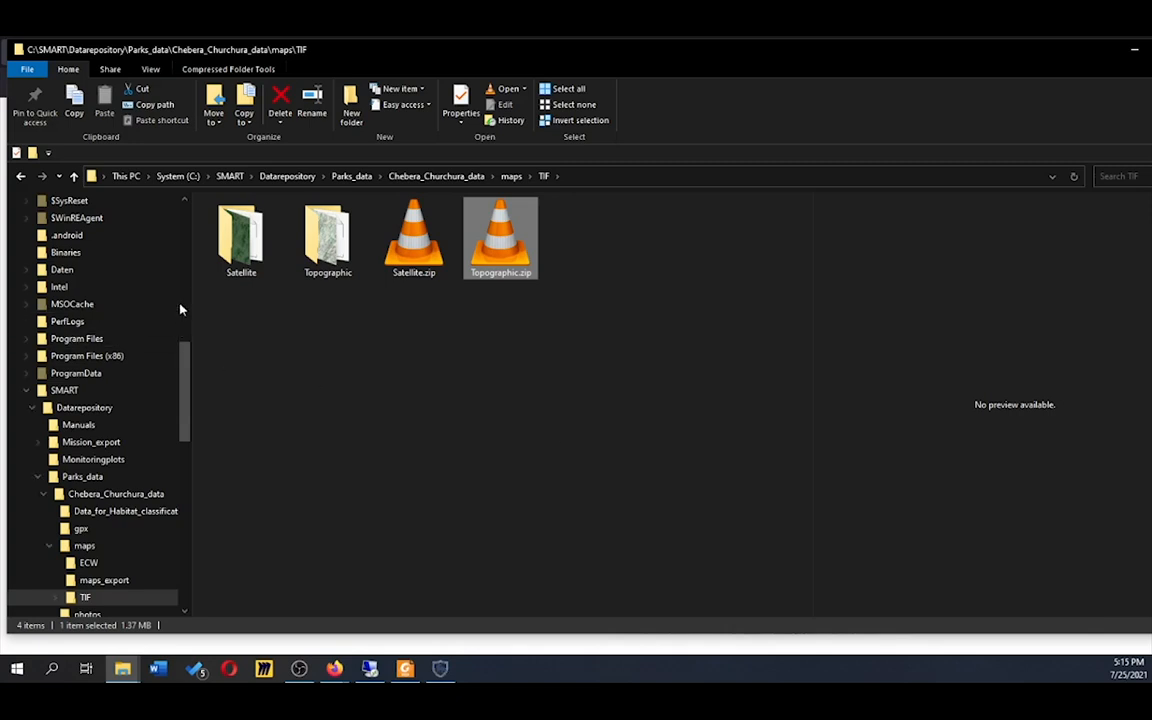
# - View Satellite.gif from the extracted Satellite folder, close the image and switch back to SMART
pyautogui.click(222, 268)
pyautogui.doubleClick(222, 268)
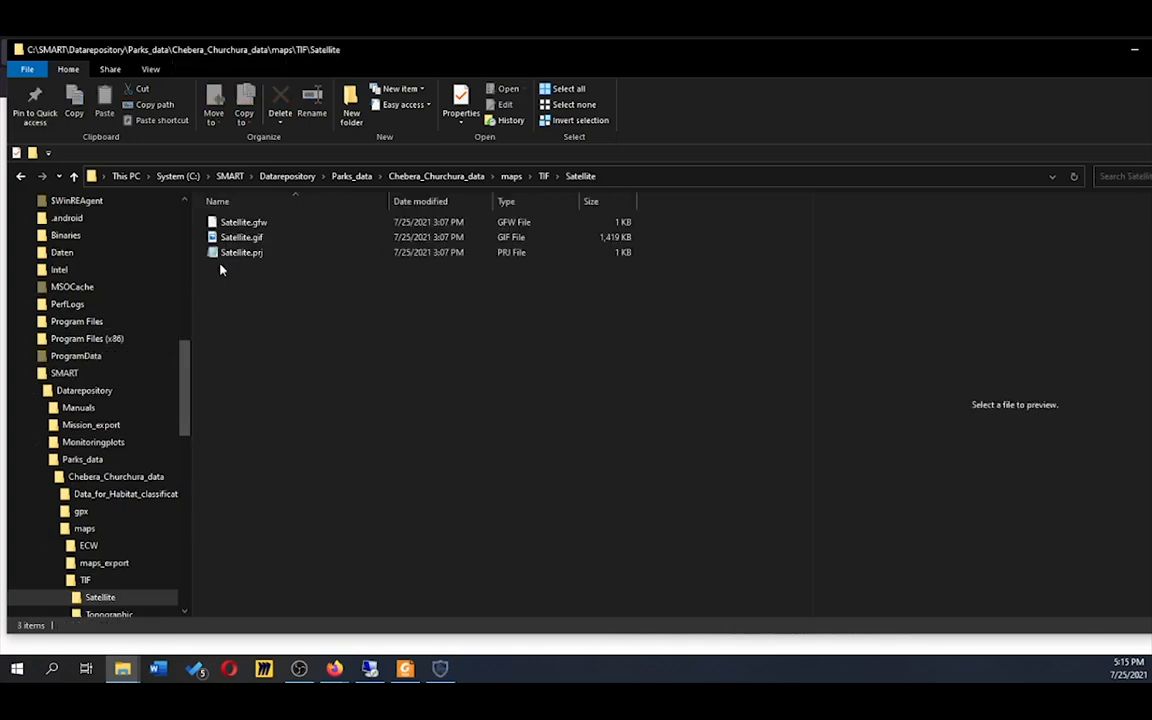
pyautogui.doubleClick(273, 240)
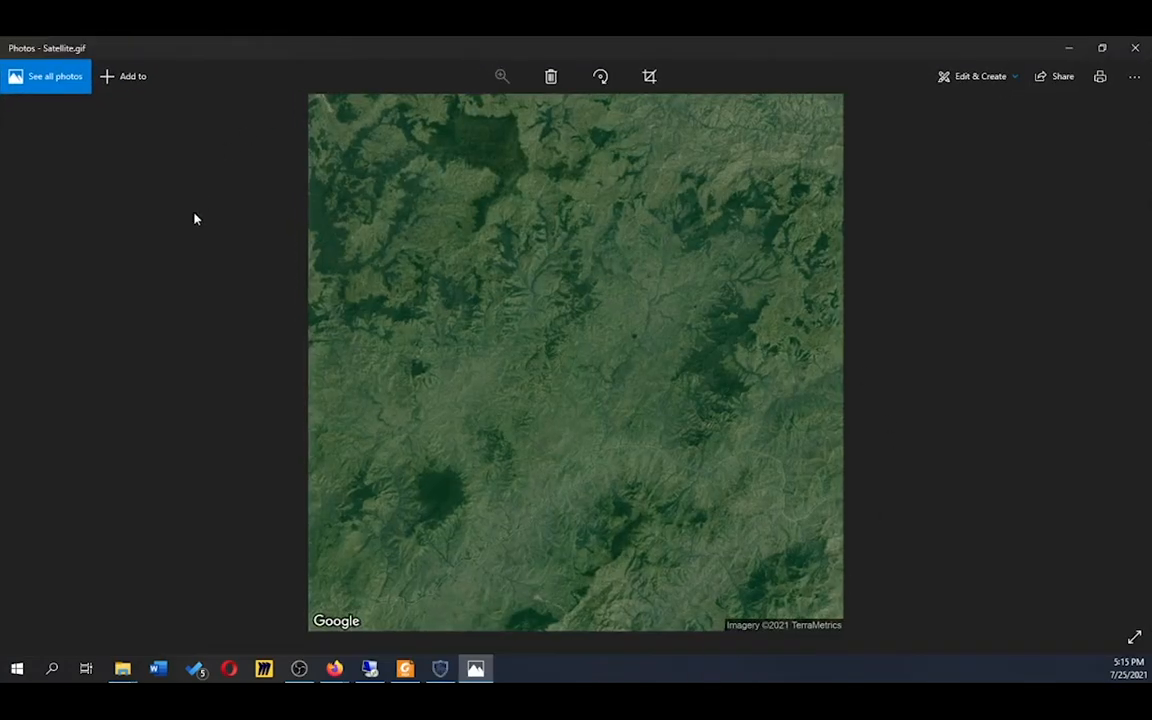
pyautogui.click(1138, 47)
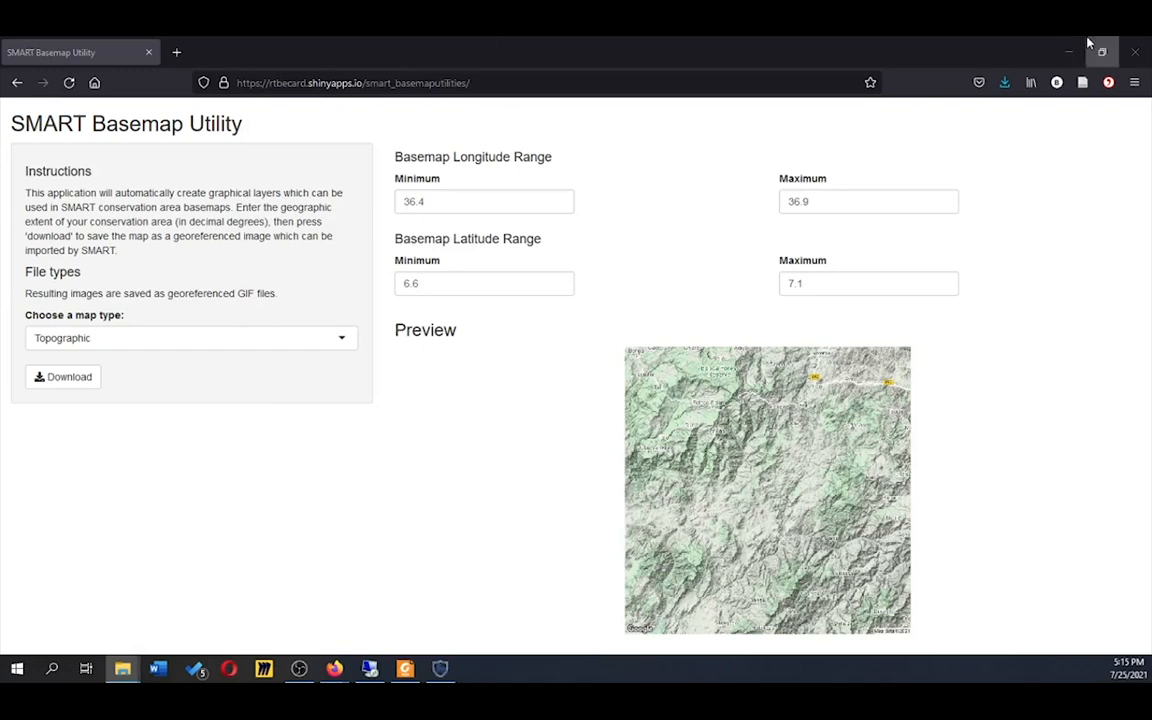
pyautogui.click(1068, 46)
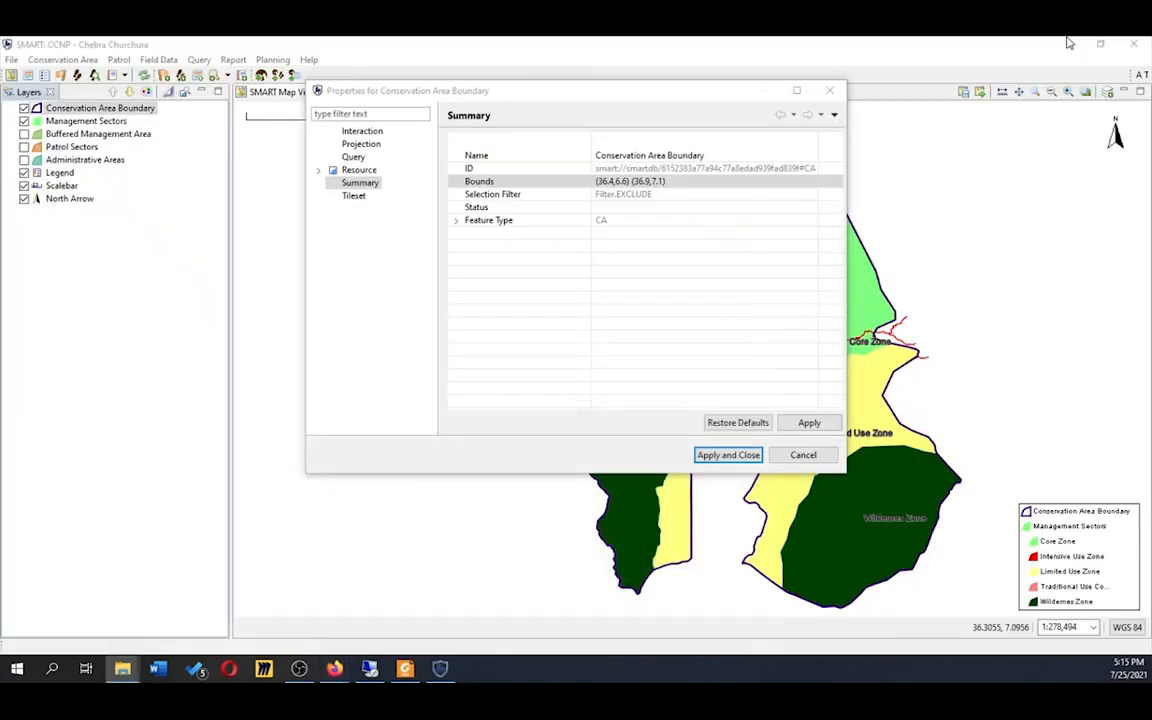
# - Close the Conservation Area Boundary properties and start adding a map layer with Files as the data source
pyautogui.click(830, 90)
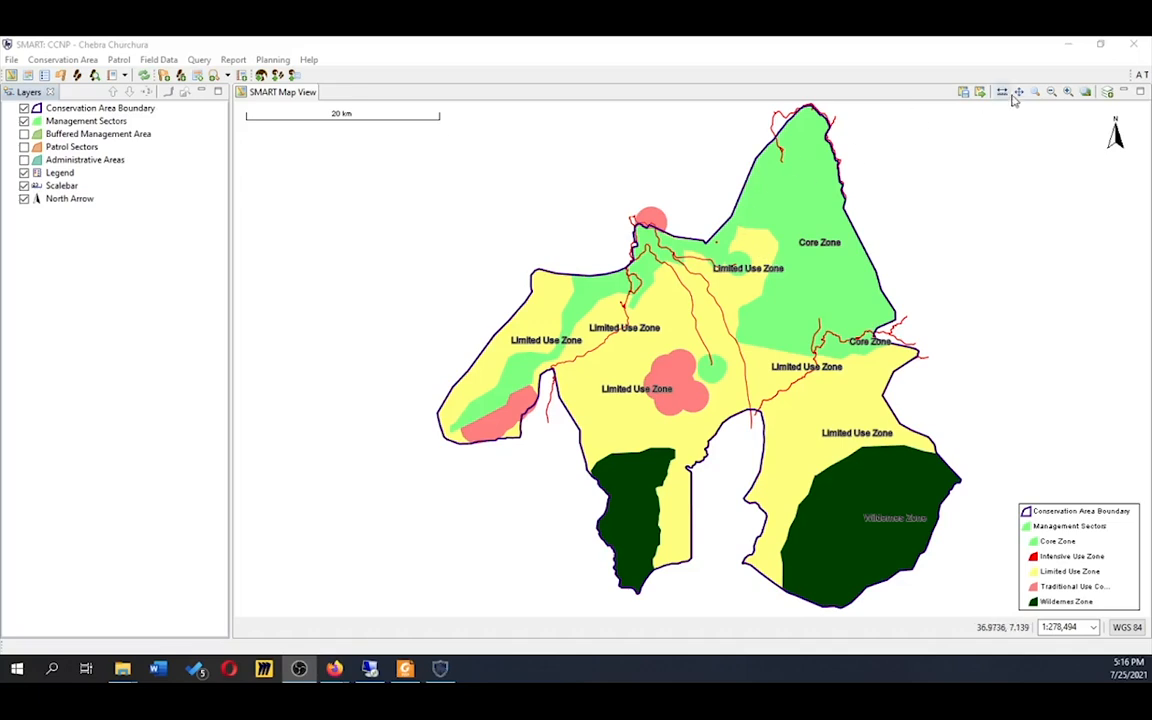
pyautogui.click(1107, 92)
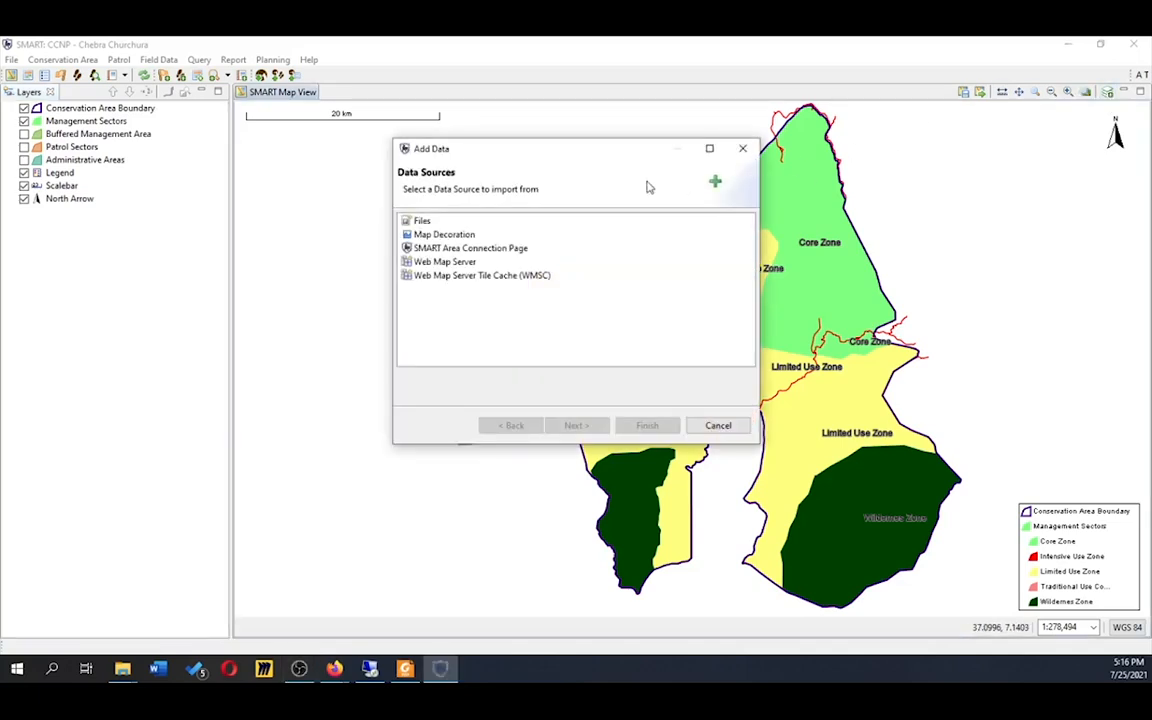
pyautogui.click(456, 222)
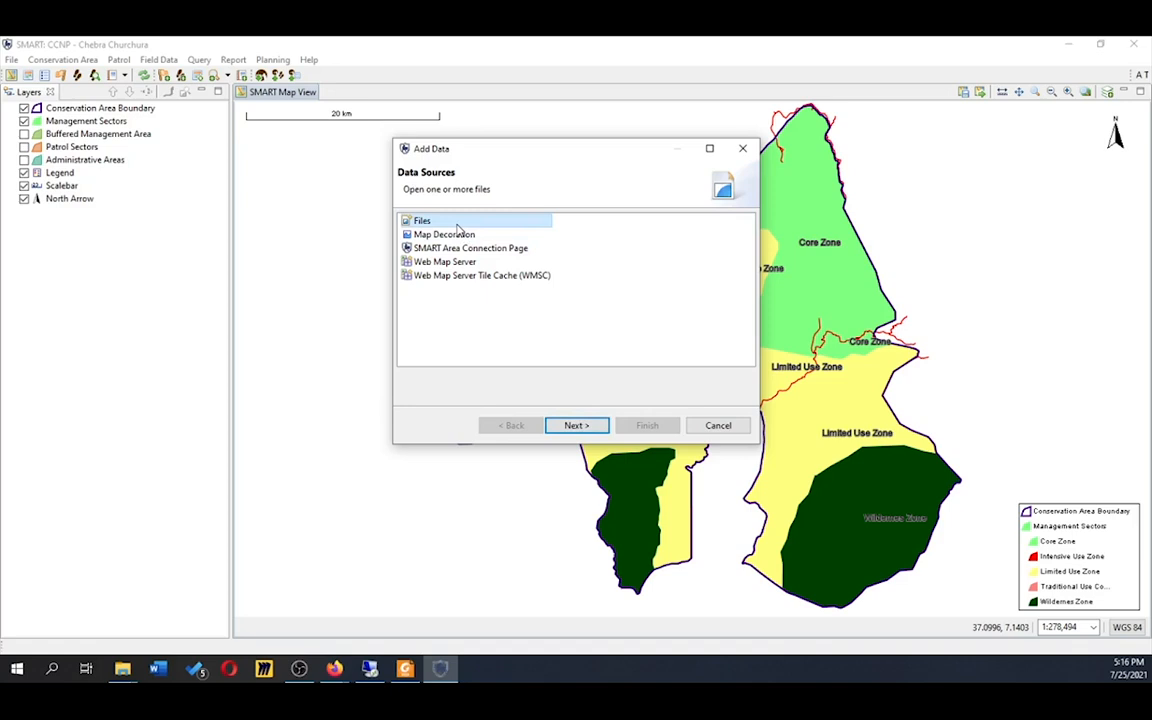
pyautogui.doubleClick(456, 226)
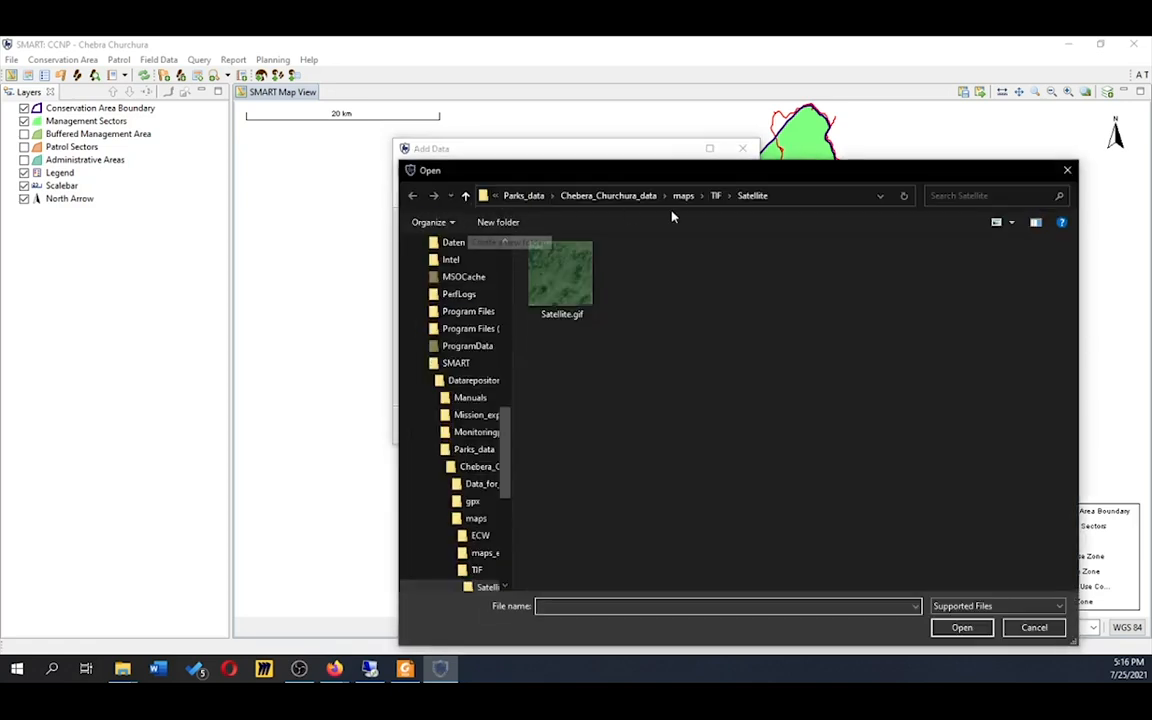
# - Add Satellite.gif to the map from SMART\Datarepository\Parks_data\Chebera_Churchura_data\maps\TIF\Satellite on the System (C:) drive
pyautogui.click(497, 197)
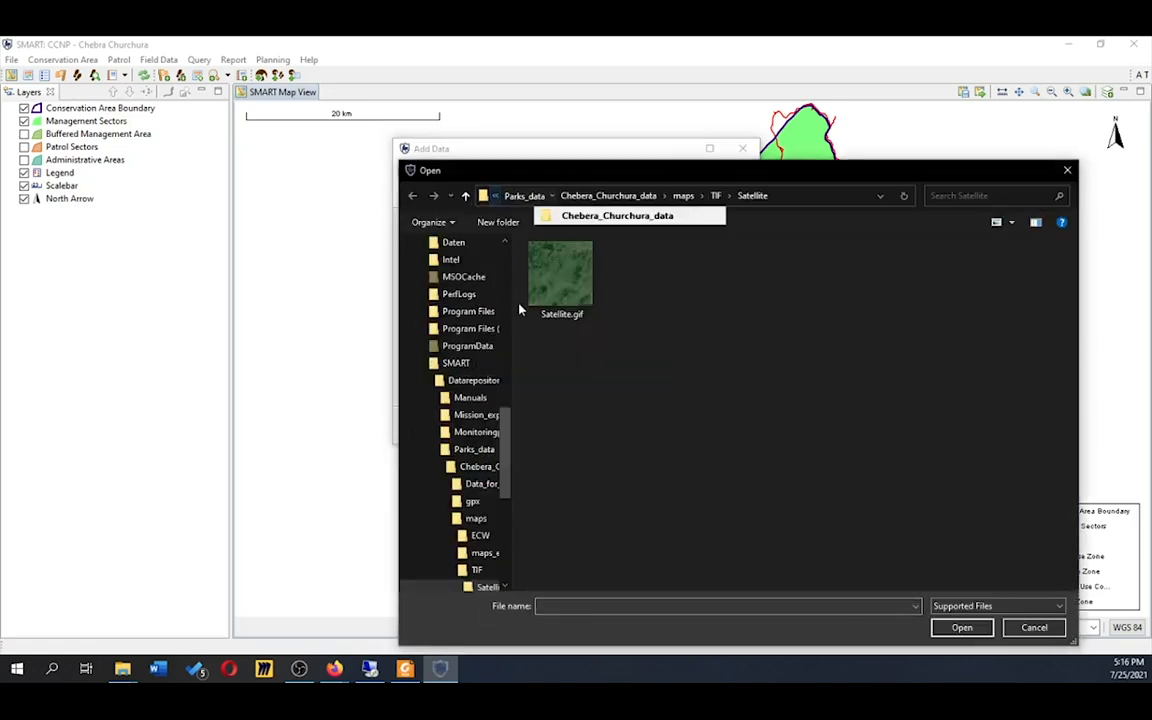
pyautogui.scroll(4, 480, 340)
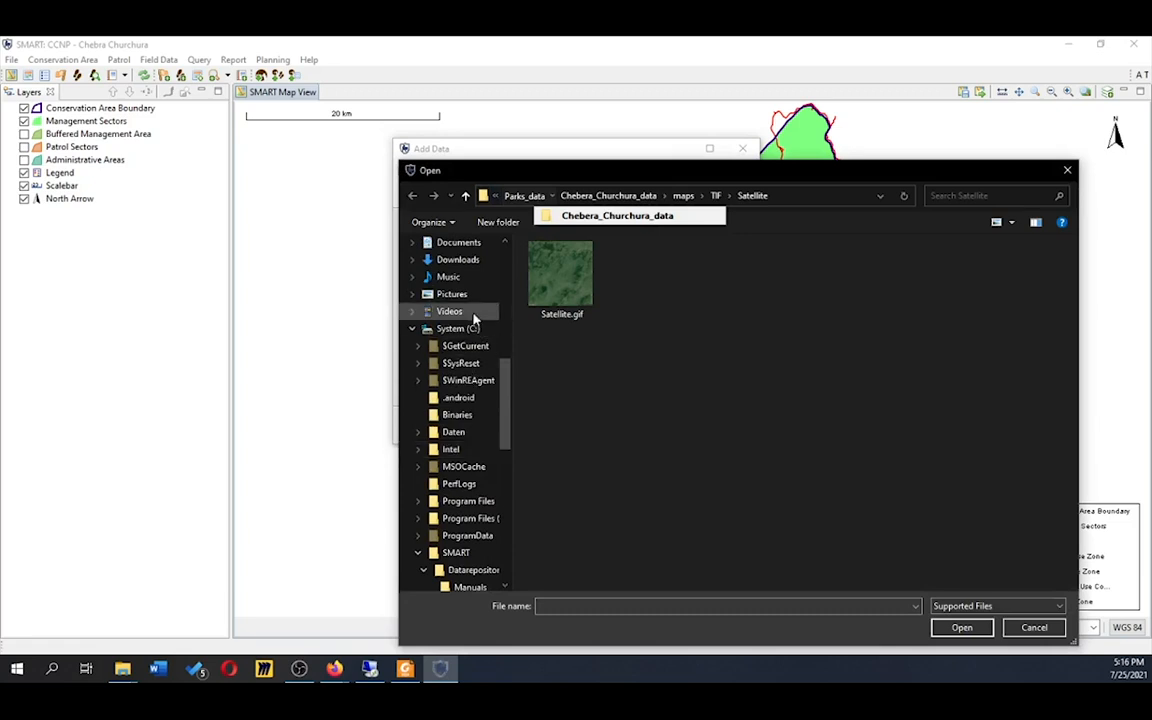
pyautogui.click(476, 328)
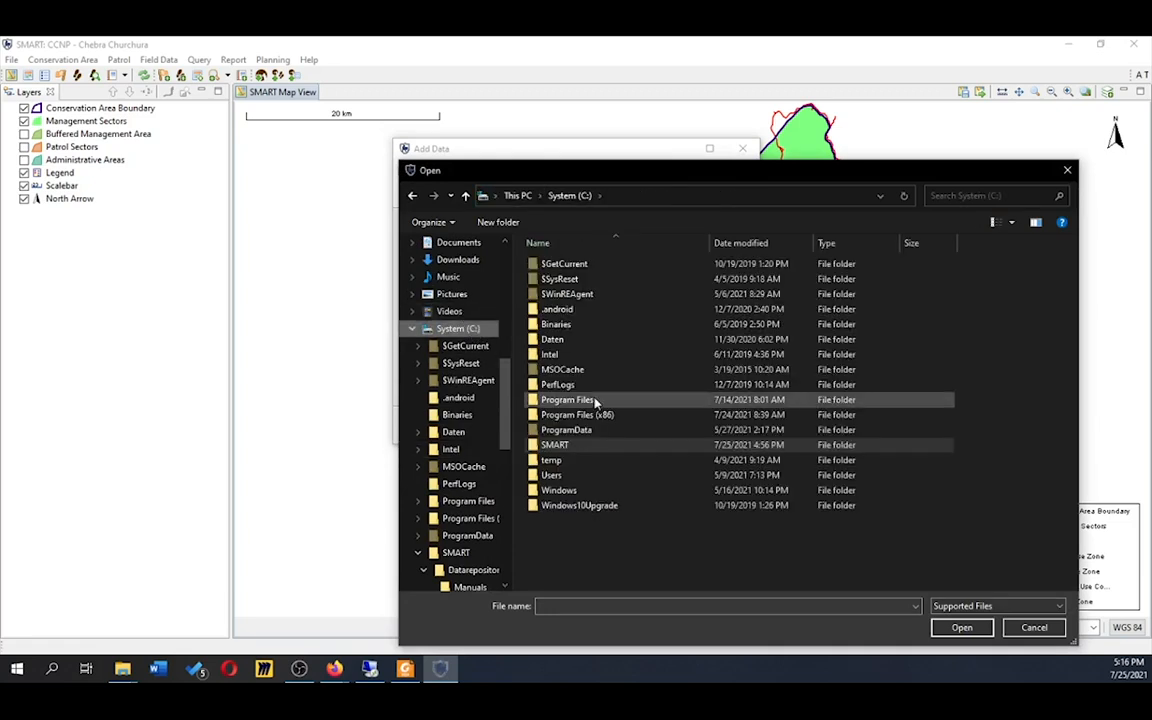
pyautogui.doubleClick(613, 449)
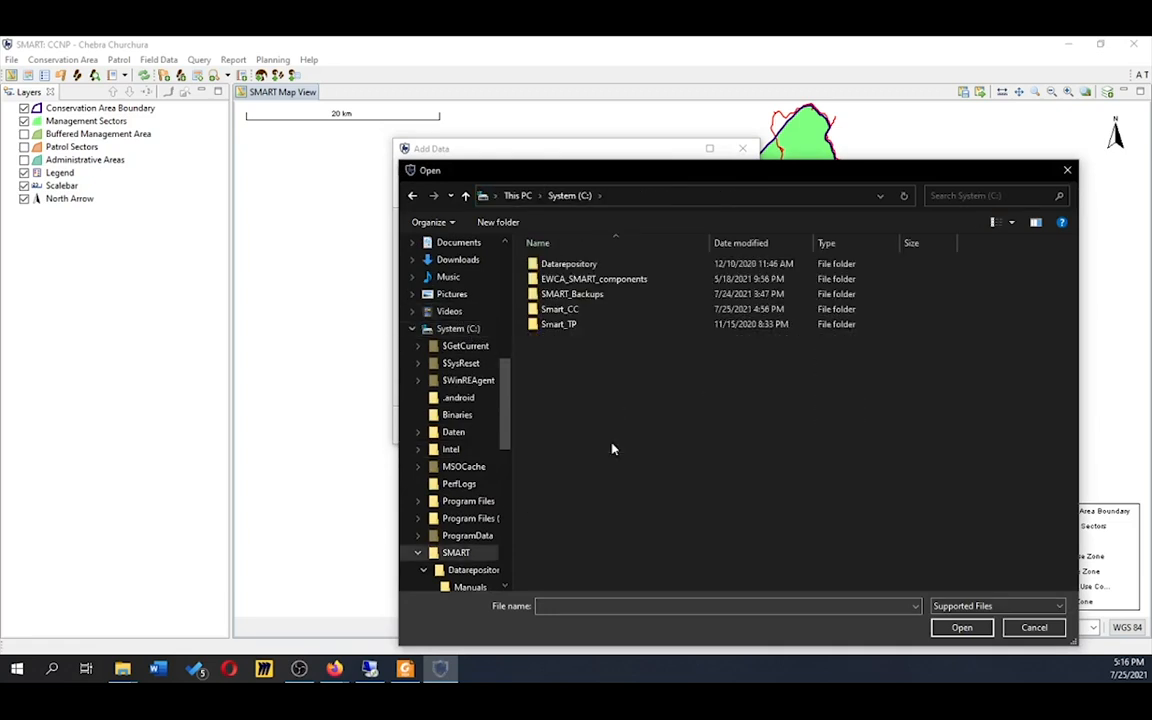
pyautogui.doubleClick(599, 264)
pyautogui.doubleClick(599, 309)
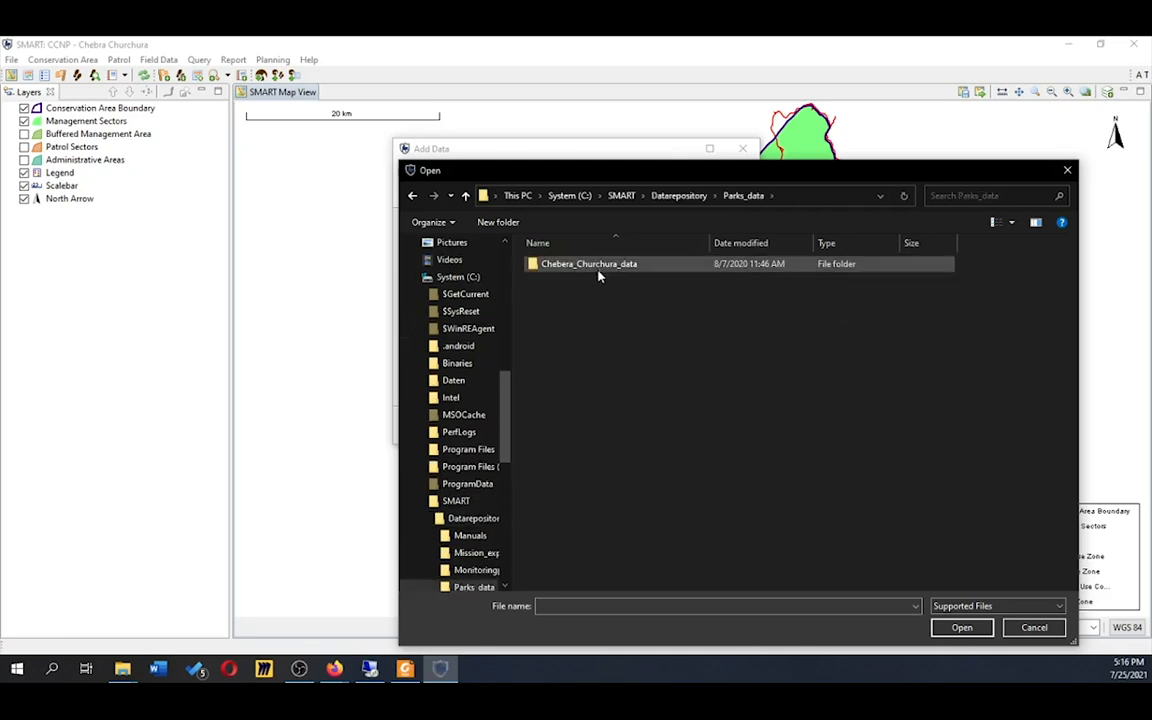
pyautogui.doubleClick(599, 264)
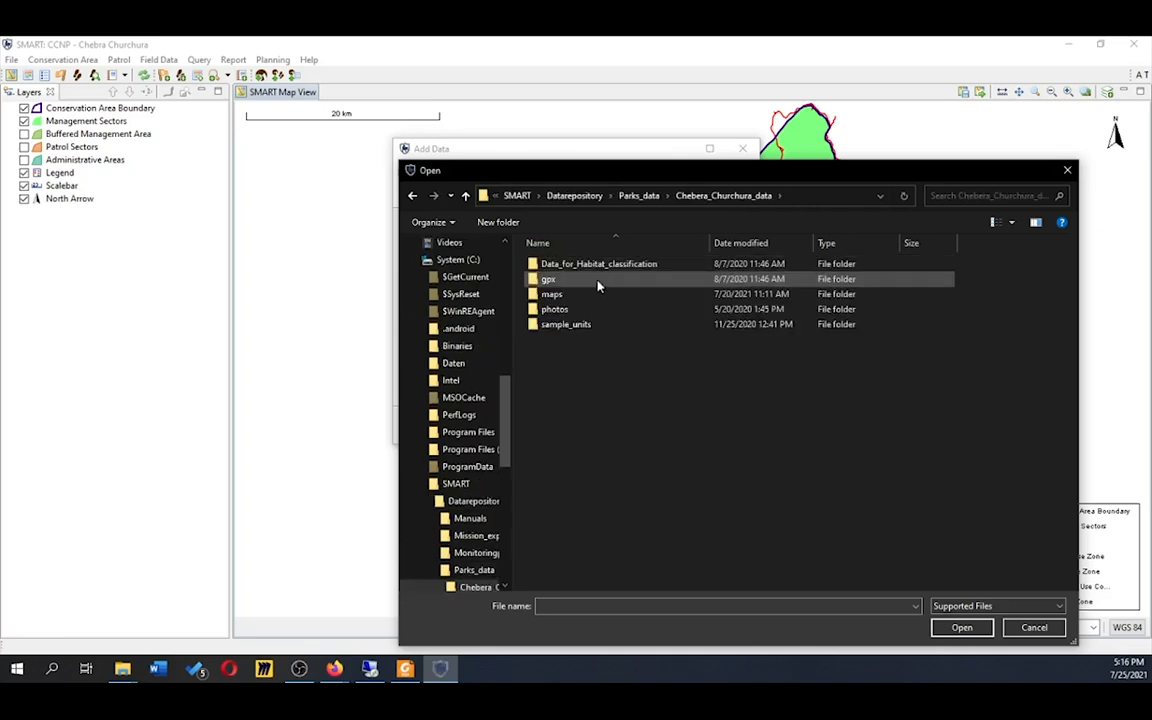
pyautogui.doubleClick(550, 294)
pyautogui.doubleClick(597, 297)
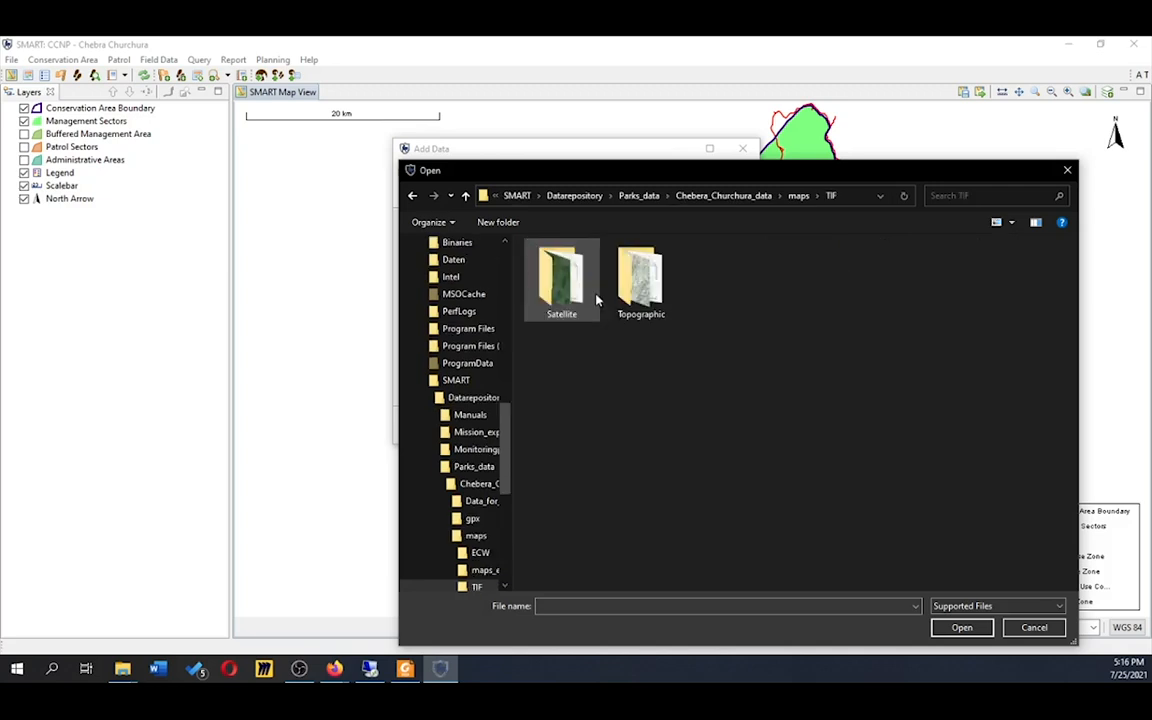
pyautogui.doubleClick(596, 297)
pyautogui.click(578, 289)
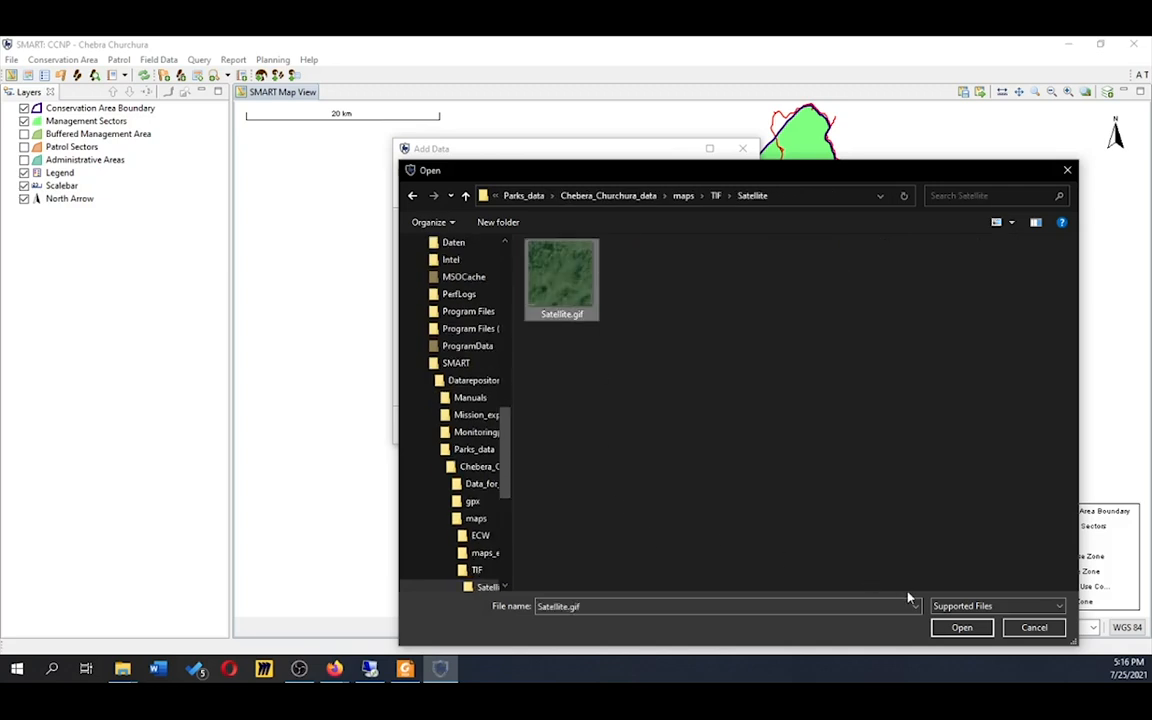
pyautogui.click(960, 627)
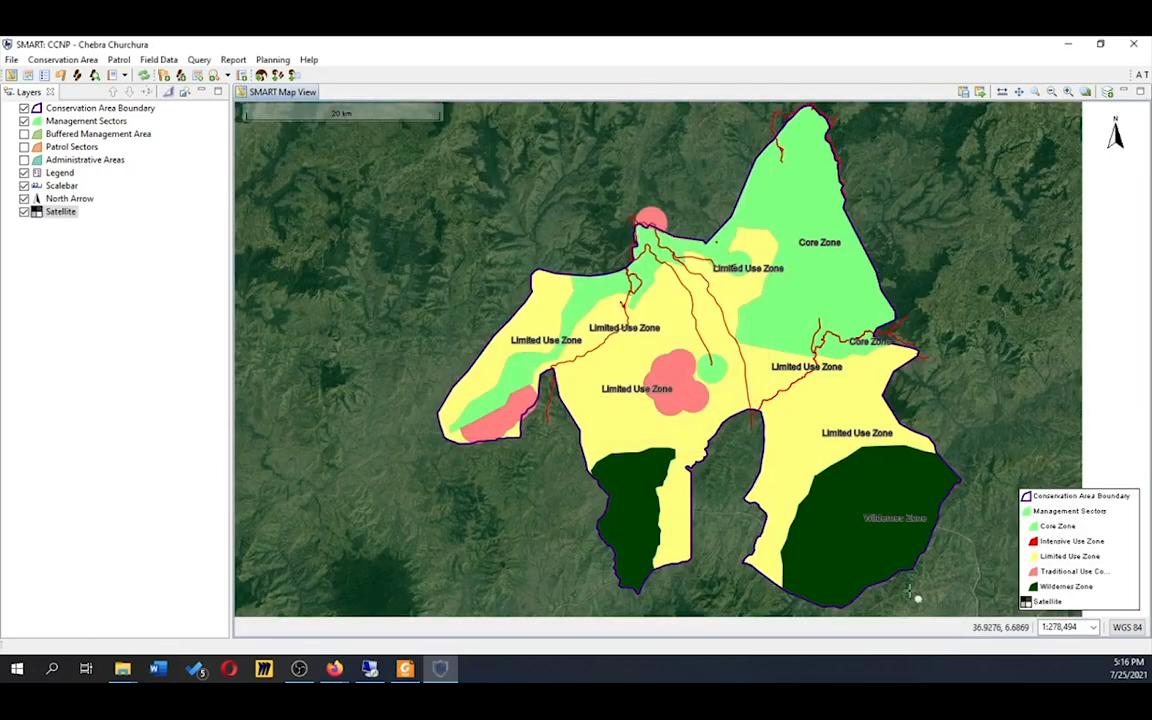
# - Add Topographic.gif from the TIF\Topographic folder to the map as another file-based layer
pyautogui.click(1108, 92)
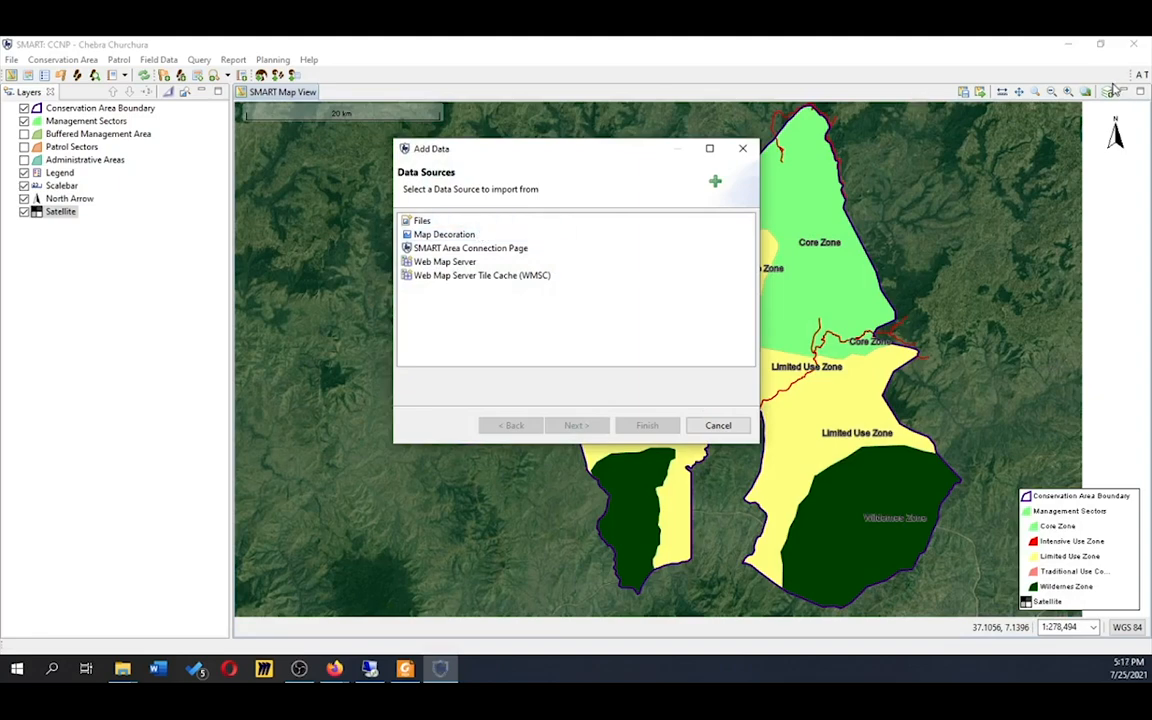
pyautogui.doubleClick(435, 222)
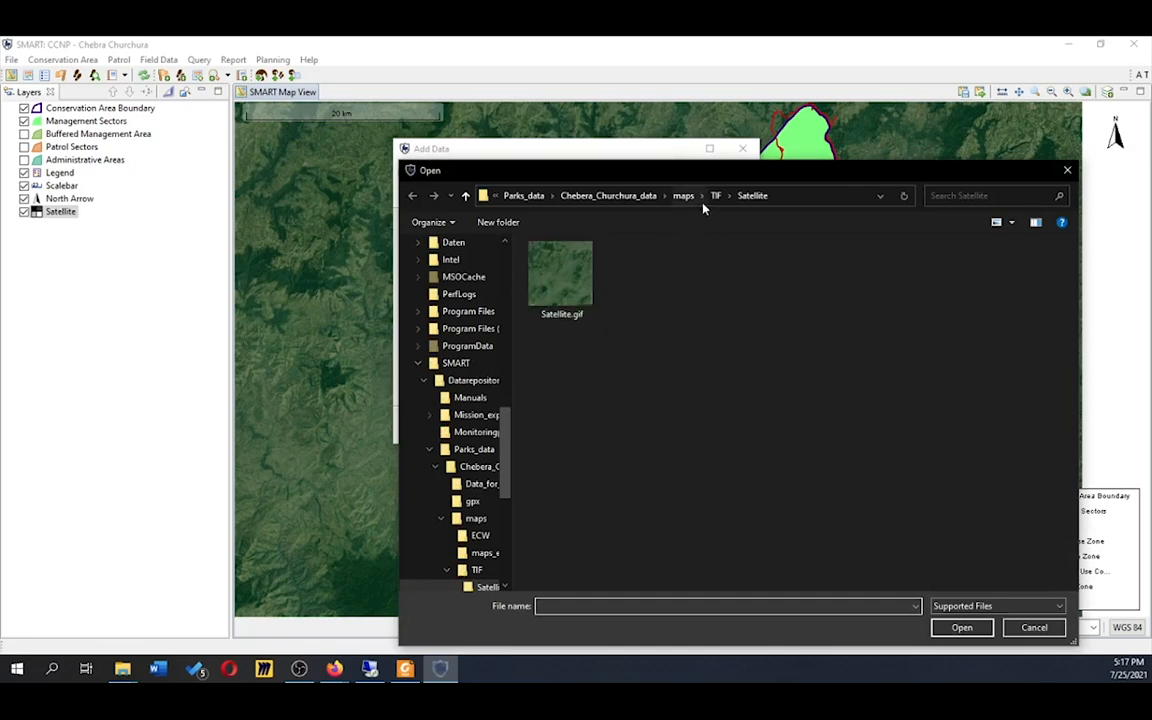
pyautogui.click(717, 195)
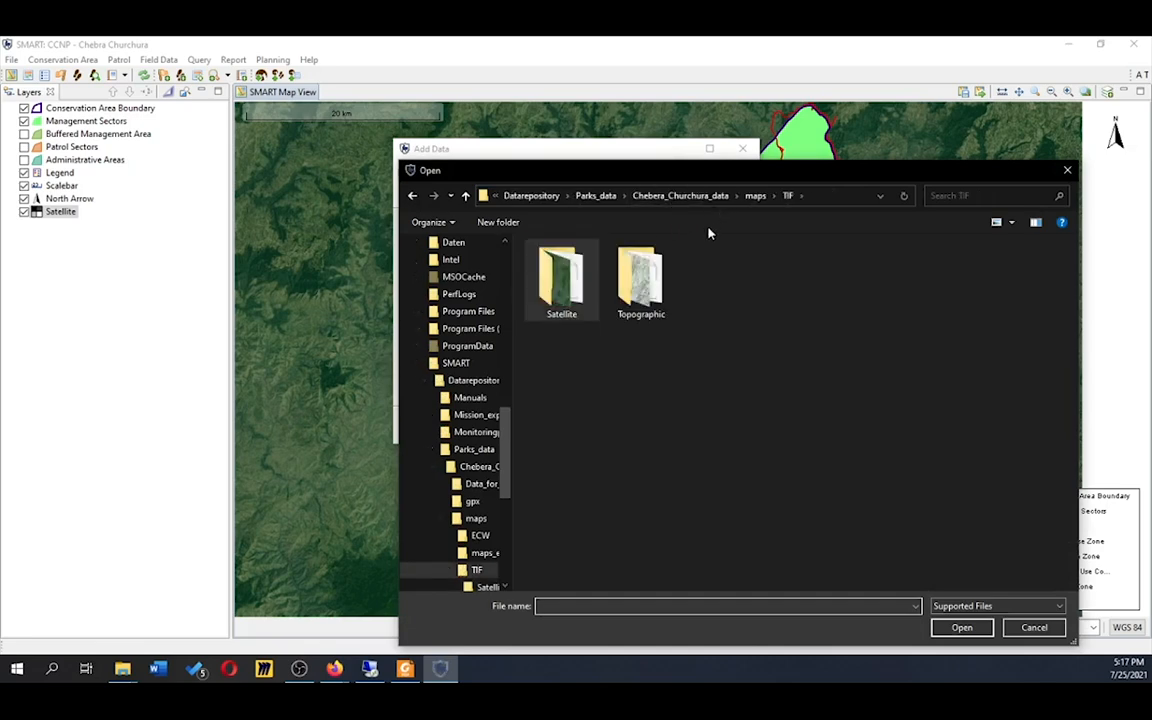
pyautogui.doubleClick(666, 281)
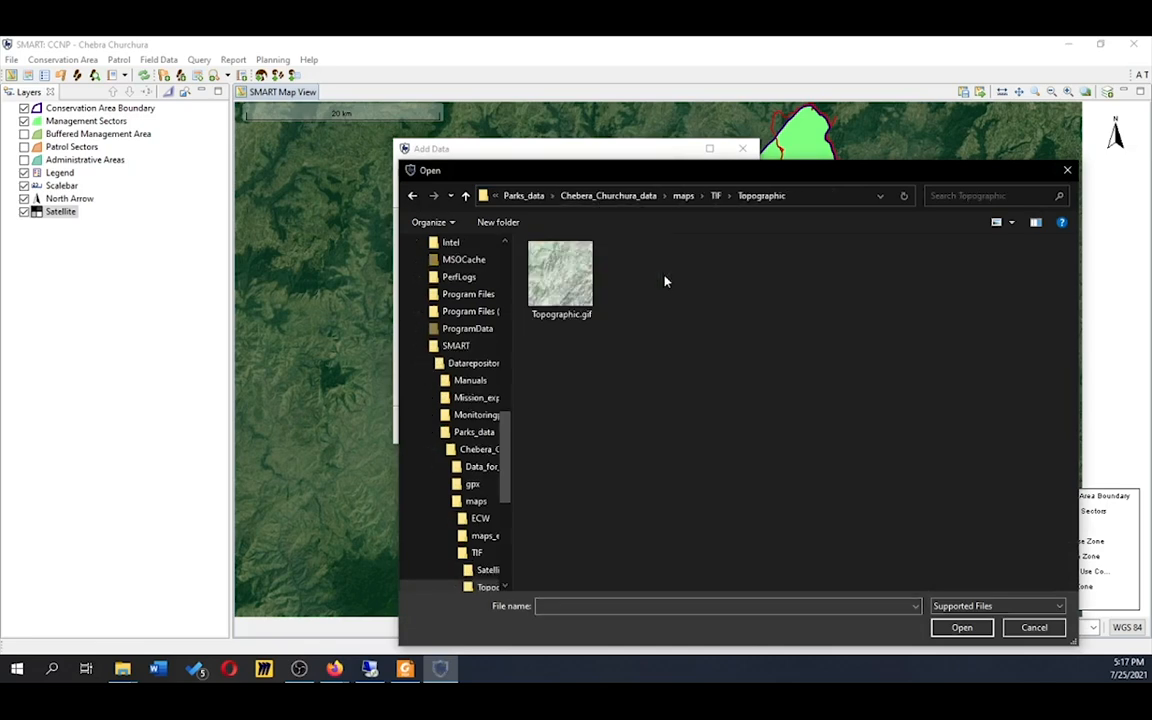
pyautogui.click(588, 300)
pyautogui.click(955, 626)
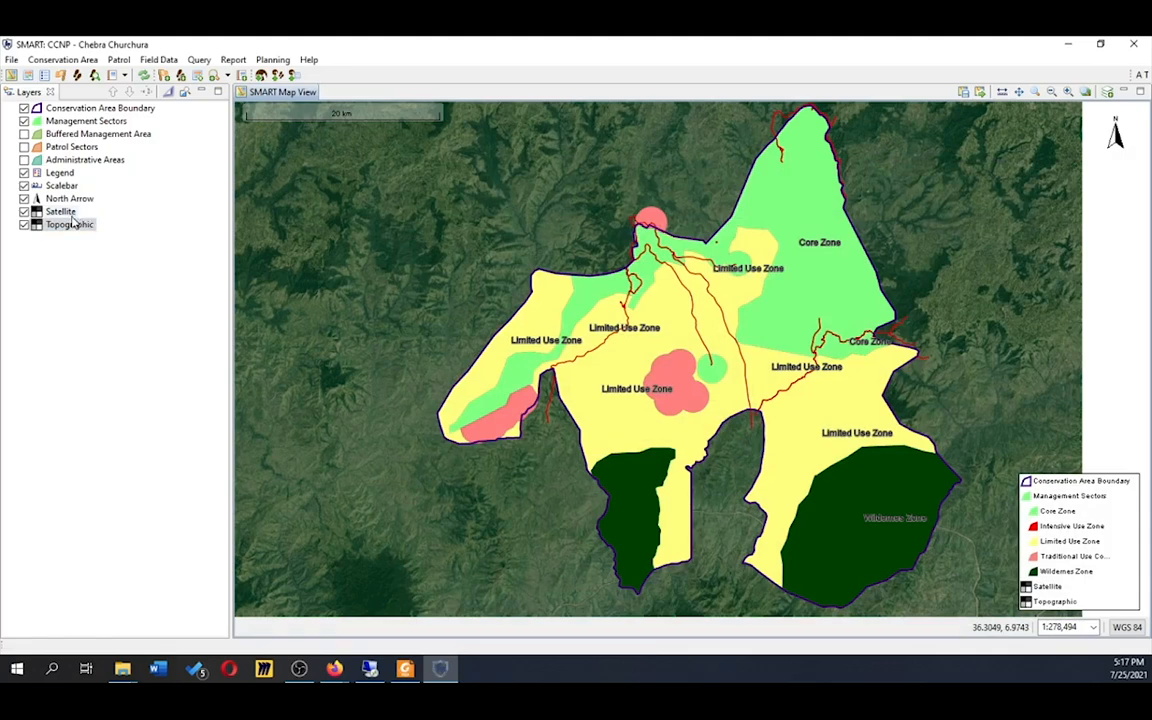
# - Hide the Management Sectors layer, and turn the Satellite layer off and back on to compare it with the topographic image
pyautogui.click(24, 213)
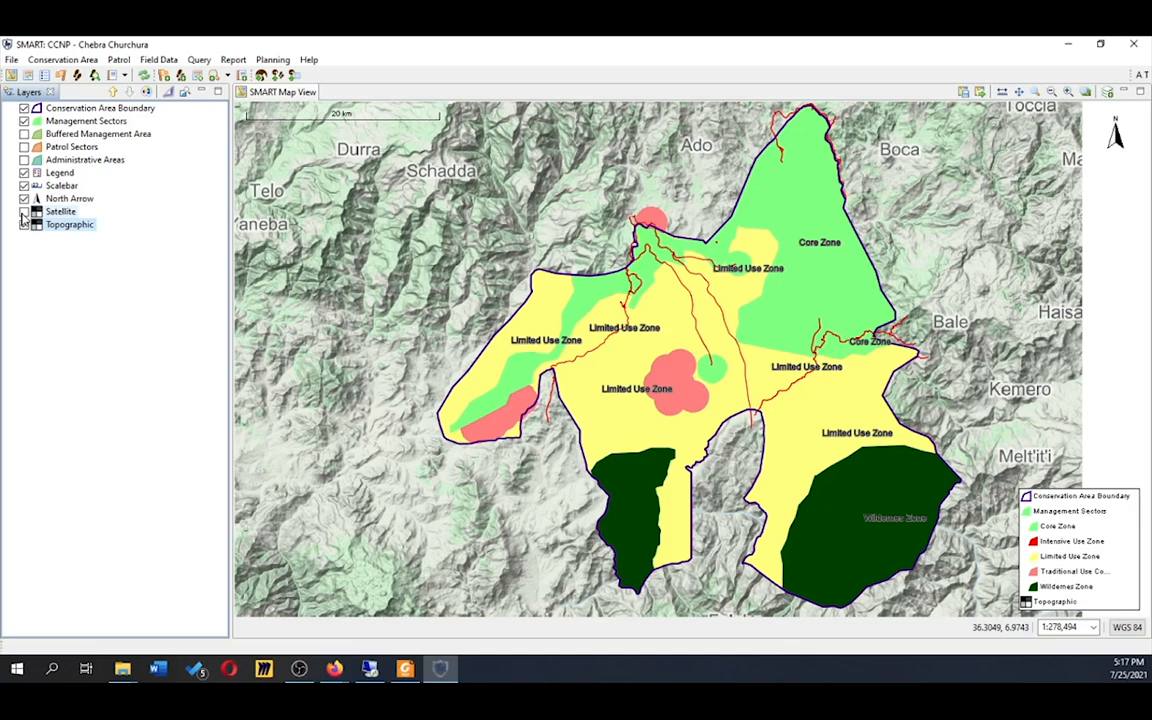
pyautogui.click(24, 121)
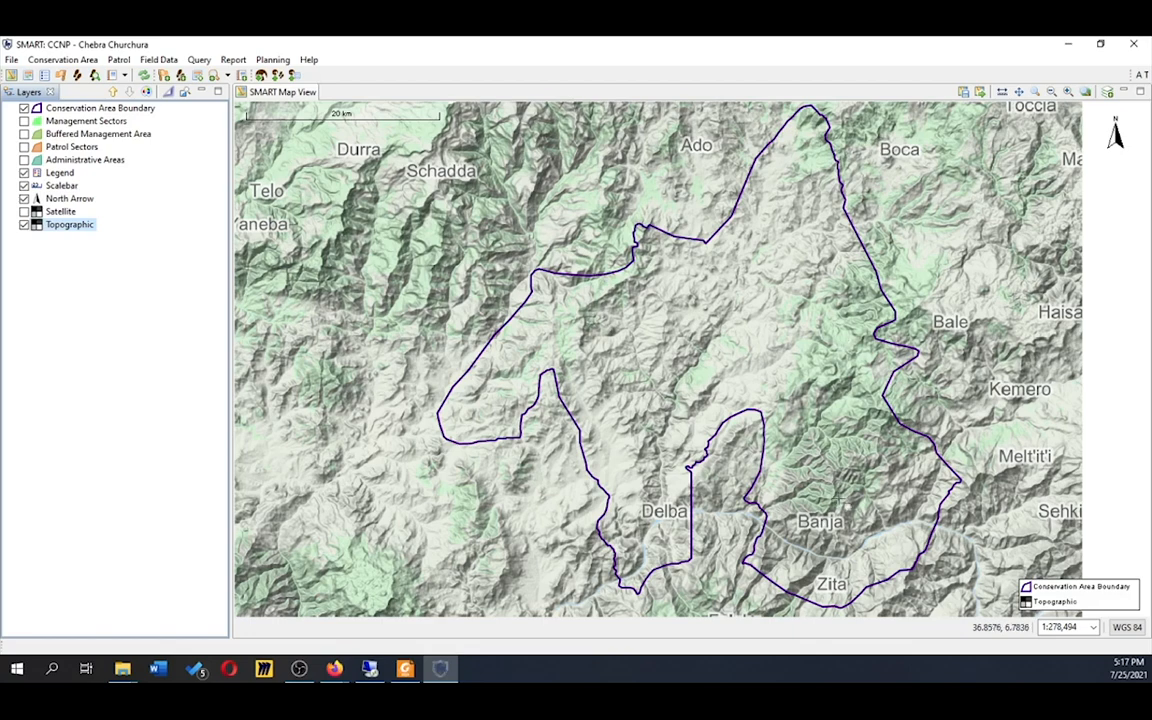
pyautogui.click(24, 211)
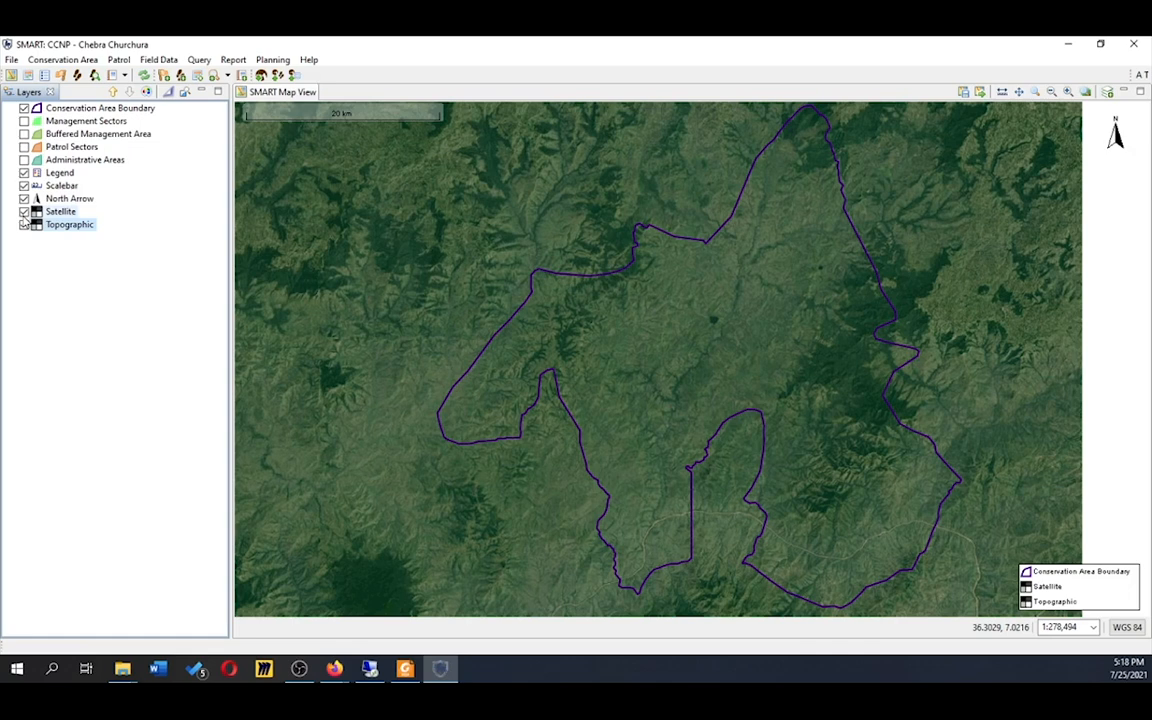
pyautogui.click(24, 224)
# - Save the current map with the satellite image and boundary as a new basemap named satellite_outline
pyautogui.click(964, 93)
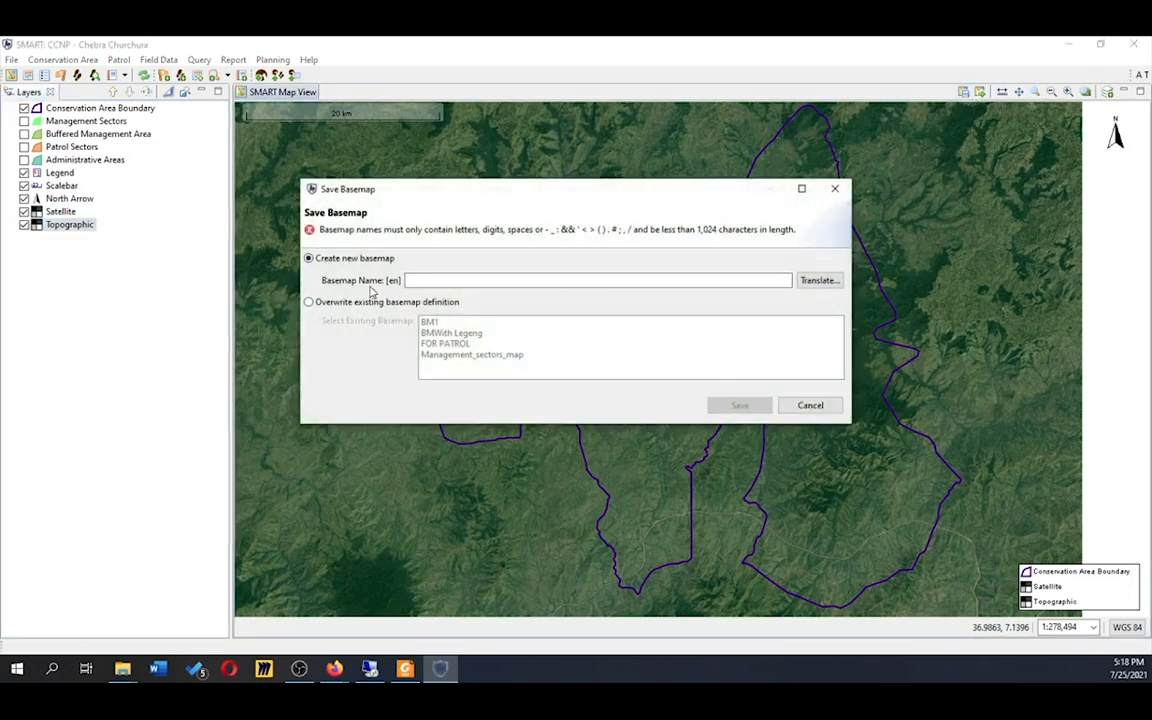
pyautogui.click(412, 280)
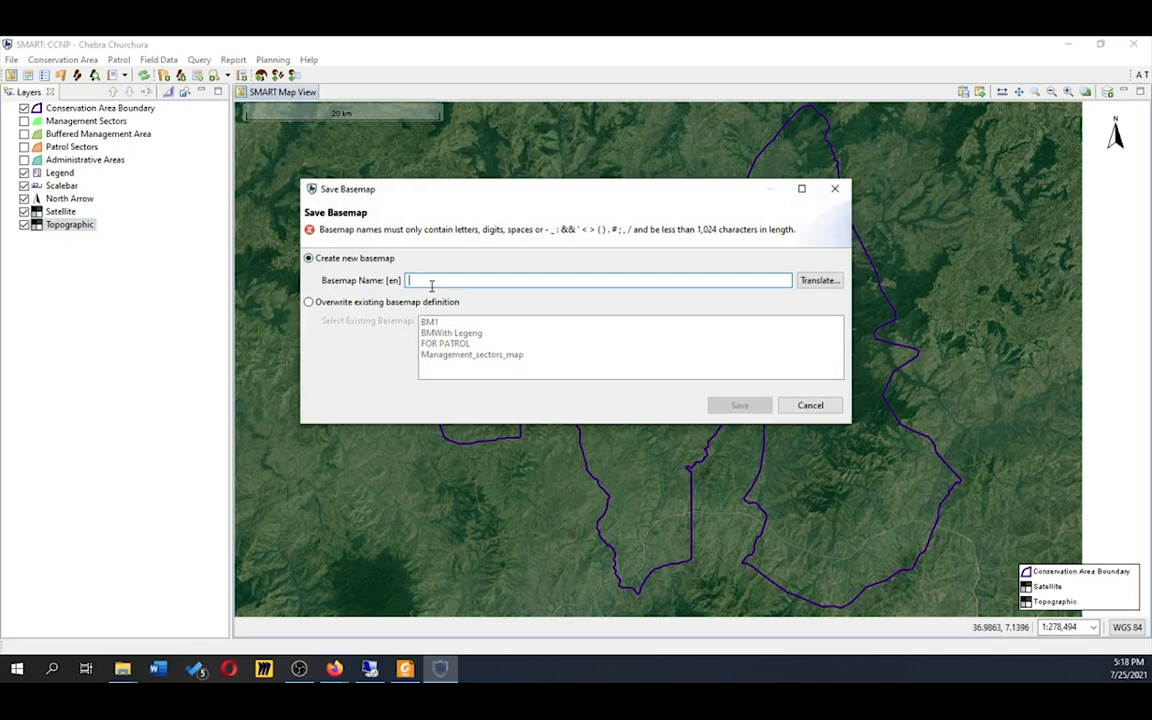
pyautogui.write('satel')
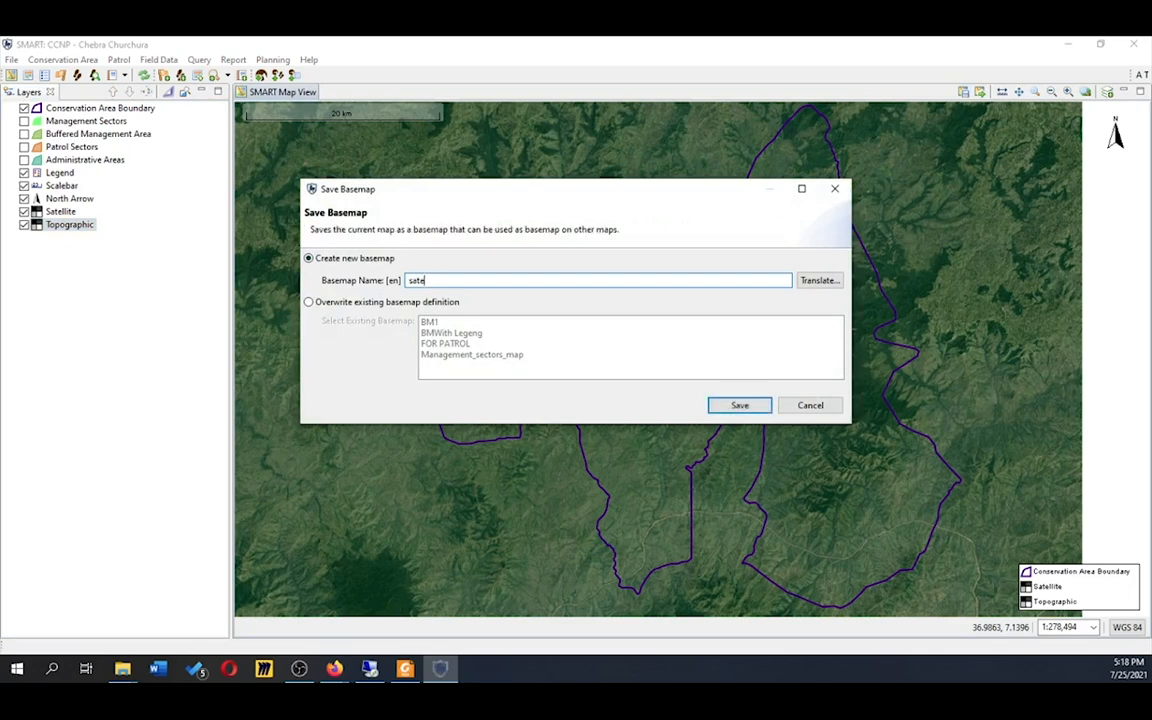
pyautogui.write('lite_outline')
pyautogui.press('Return')
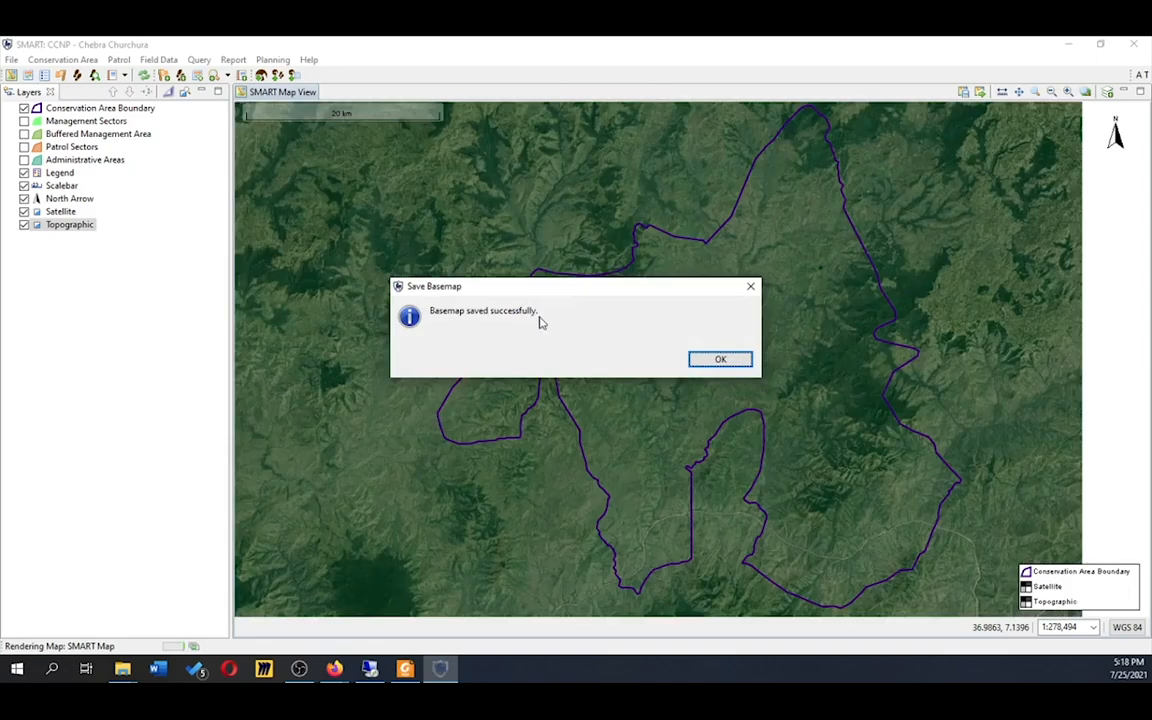
pyautogui.click(738, 363)
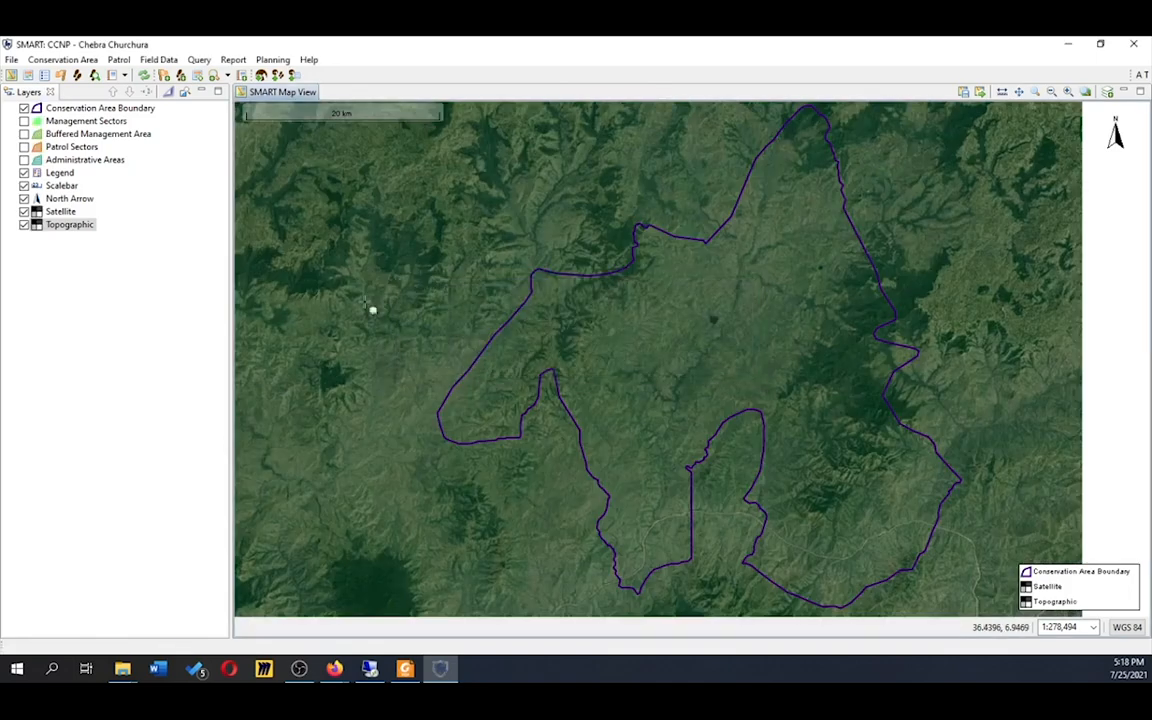
# - Hide the Satellite layer and save the map as a new basemap named topographic_outline
pyautogui.click(24, 211)
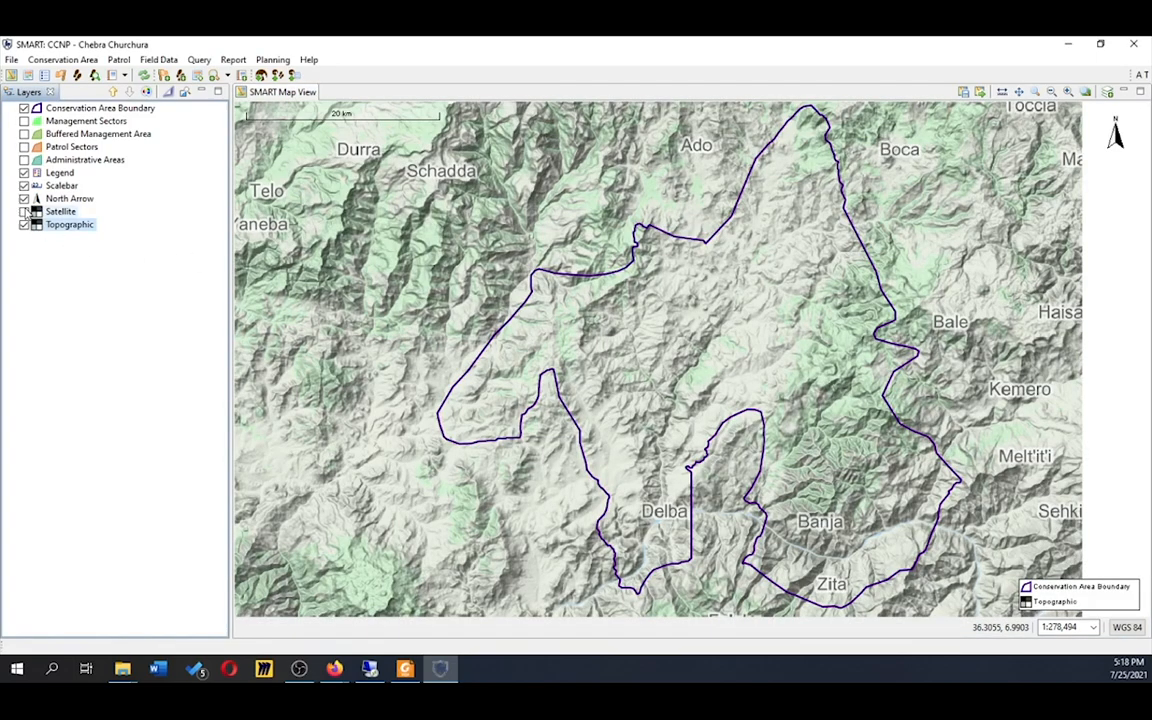
pyautogui.click(963, 92)
pyautogui.click(639, 279)
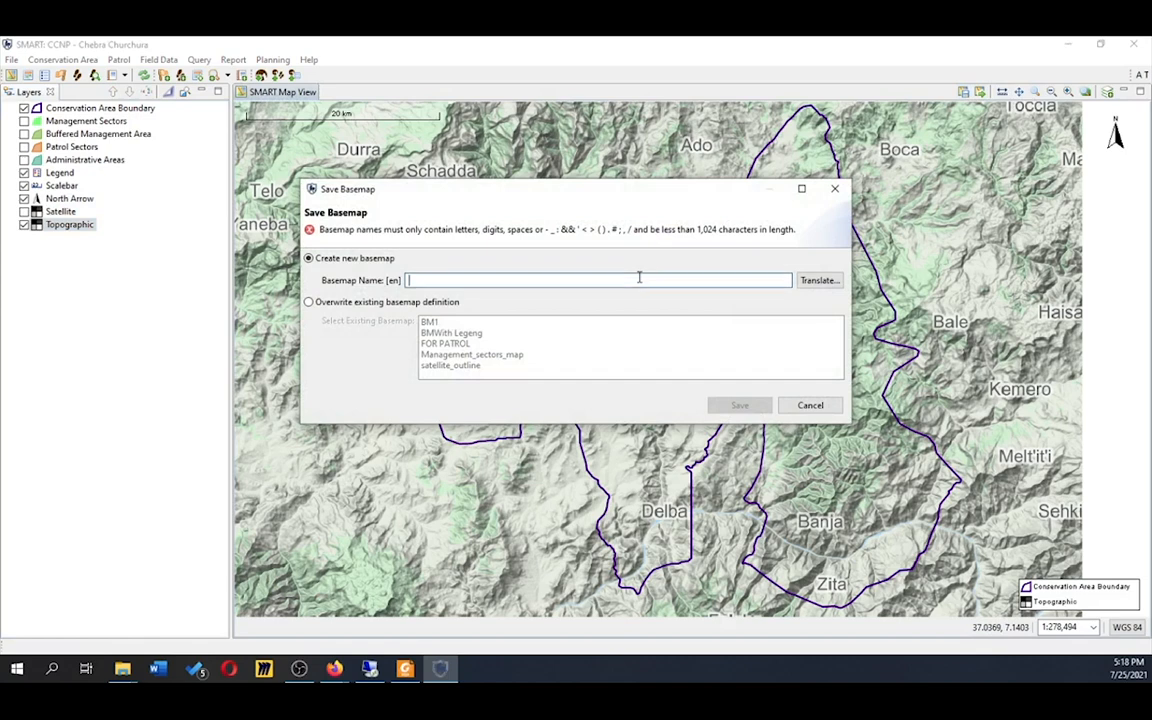
pyautogui.write('topog')
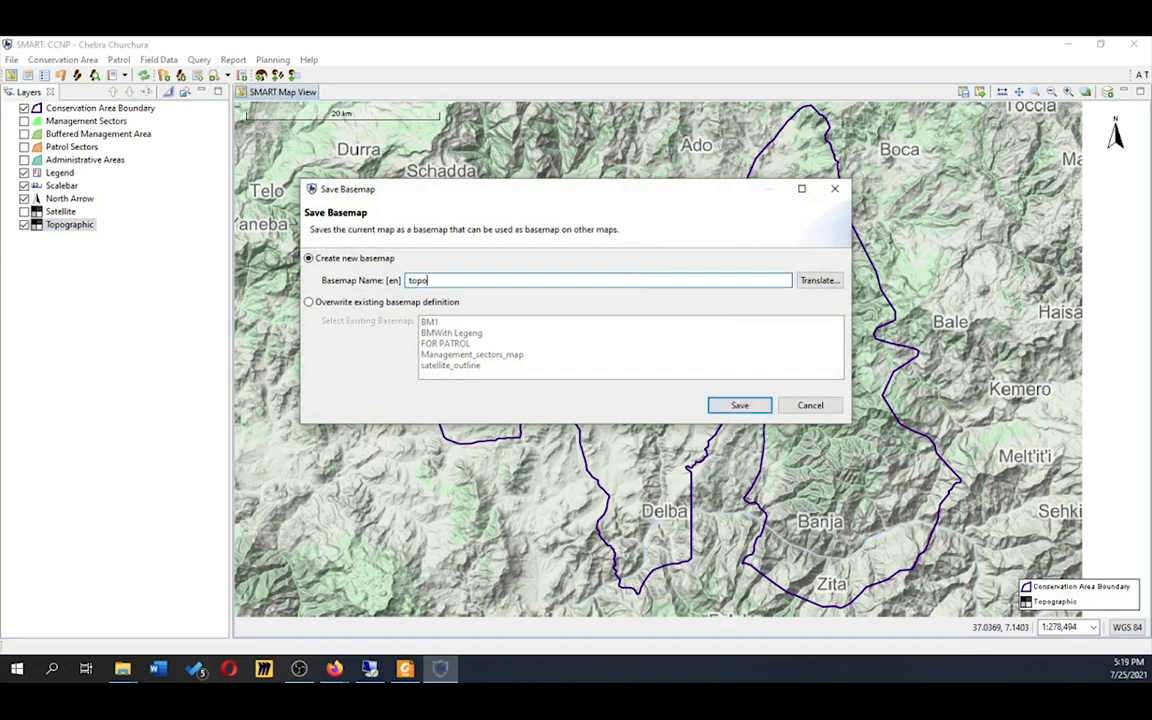
pyautogui.write('raphic_outline')
pyautogui.press('Return')
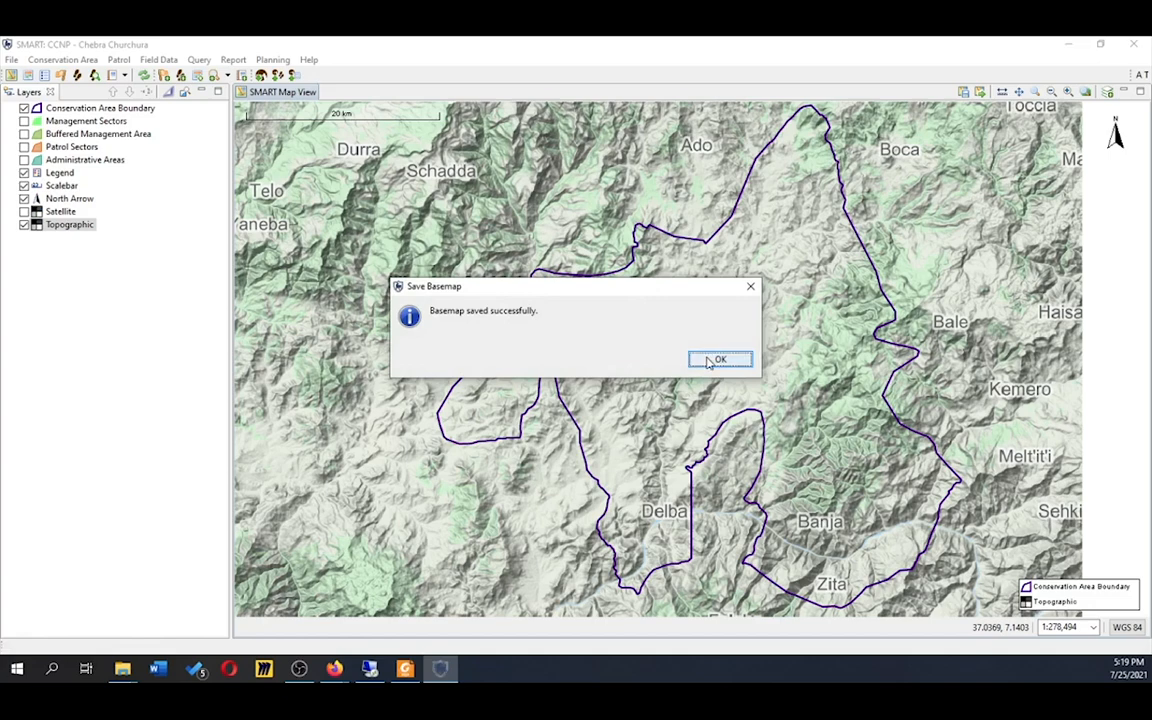
pyautogui.click(714, 358)
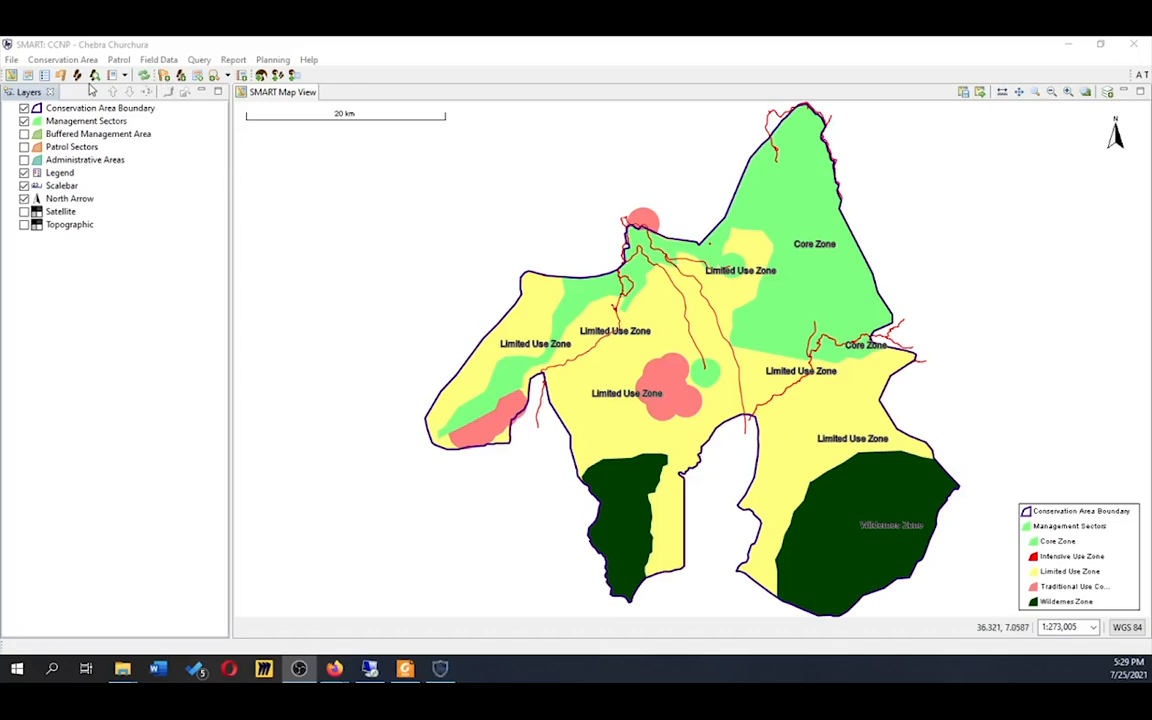
# - Start a Map To Image export and set its directory to C:\SMART\Datarepository\Parks_data\Chebera_Churchura_data\maps
pyautogui.click(12, 60)
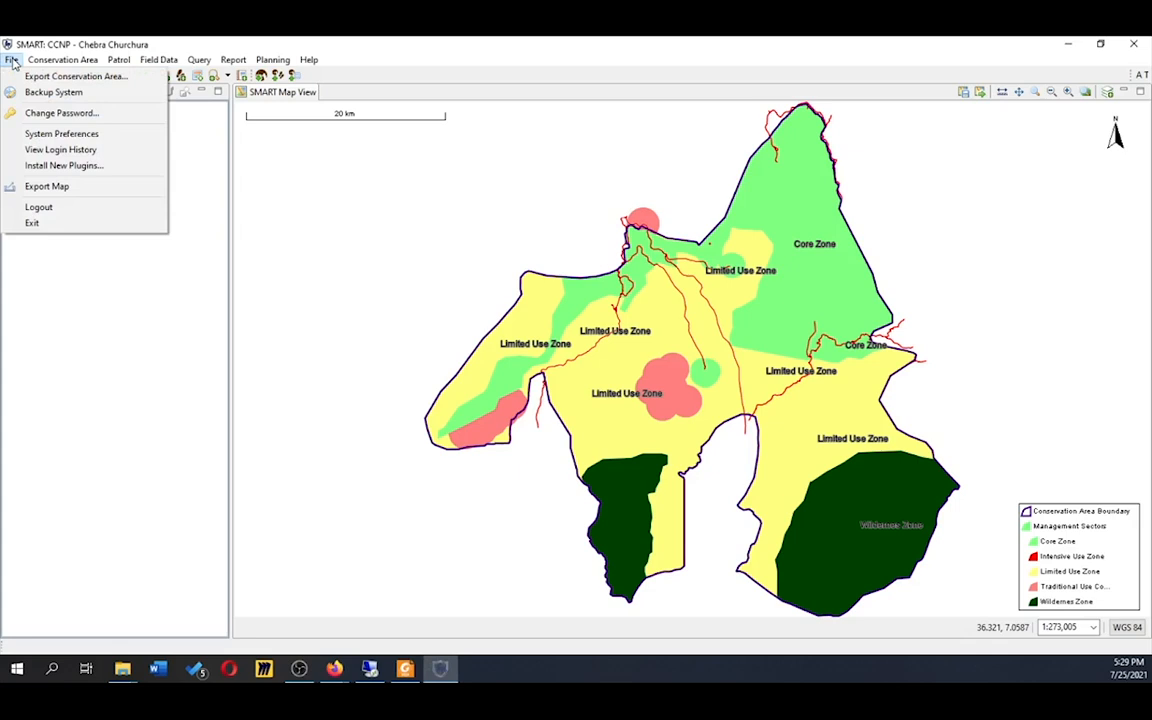
pyautogui.click(70, 186)
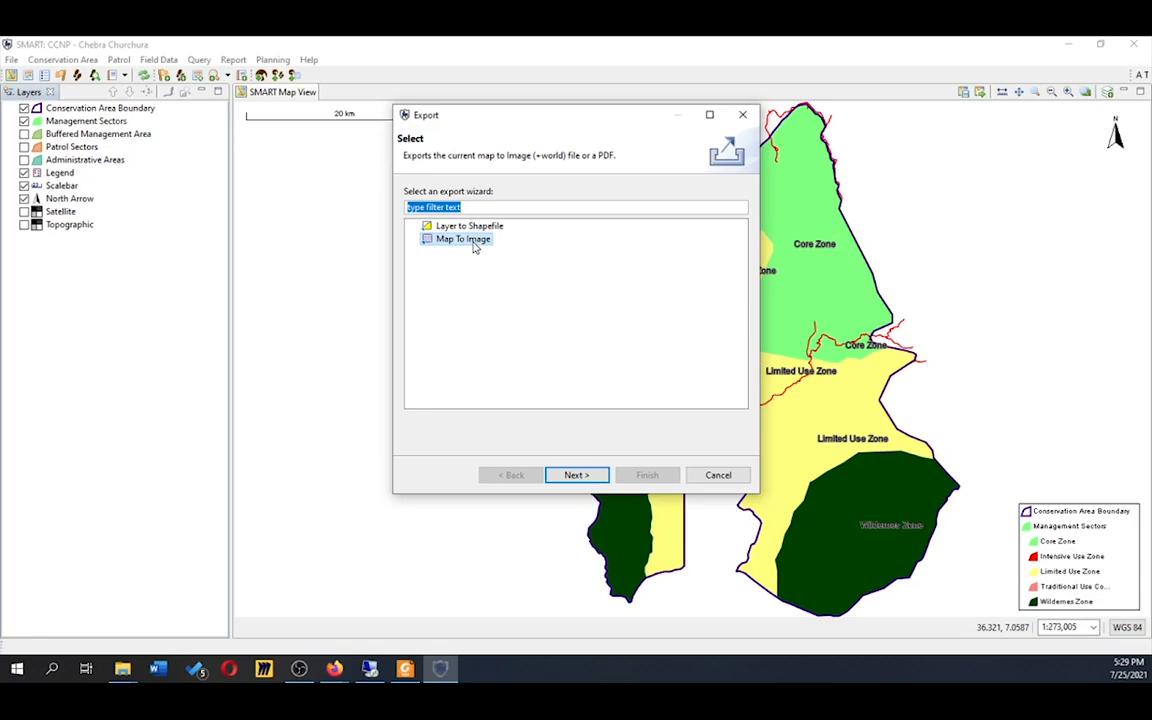
pyautogui.doubleClick(475, 240)
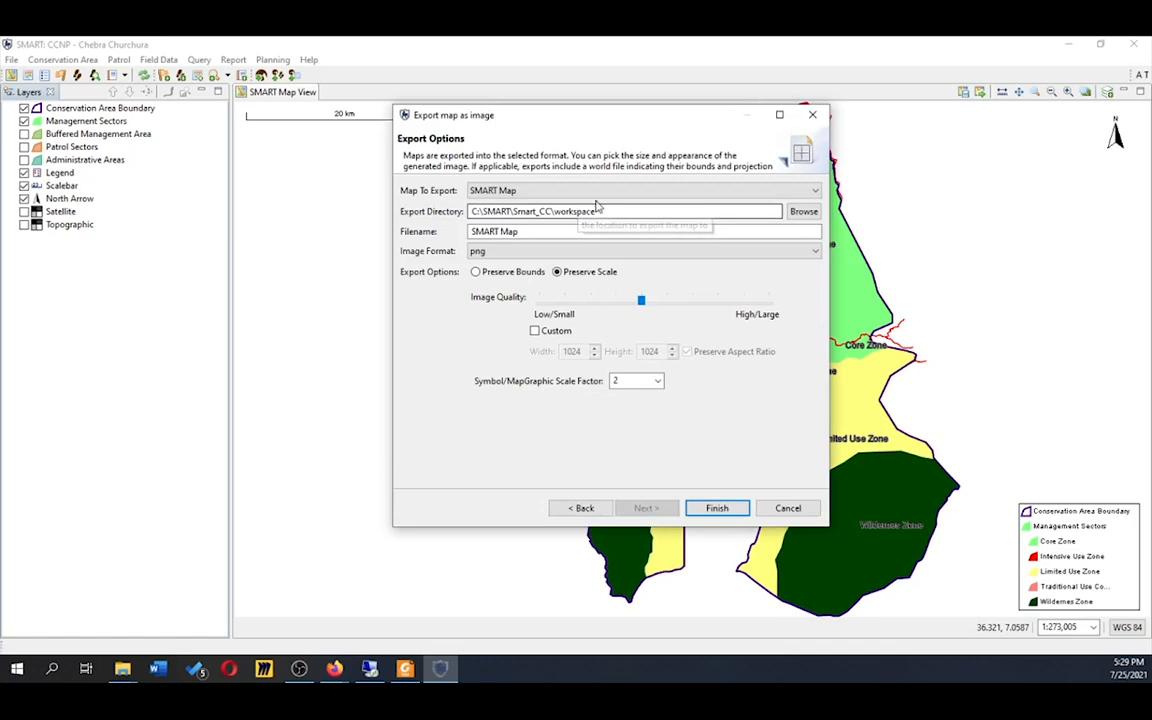
pyautogui.click(805, 214)
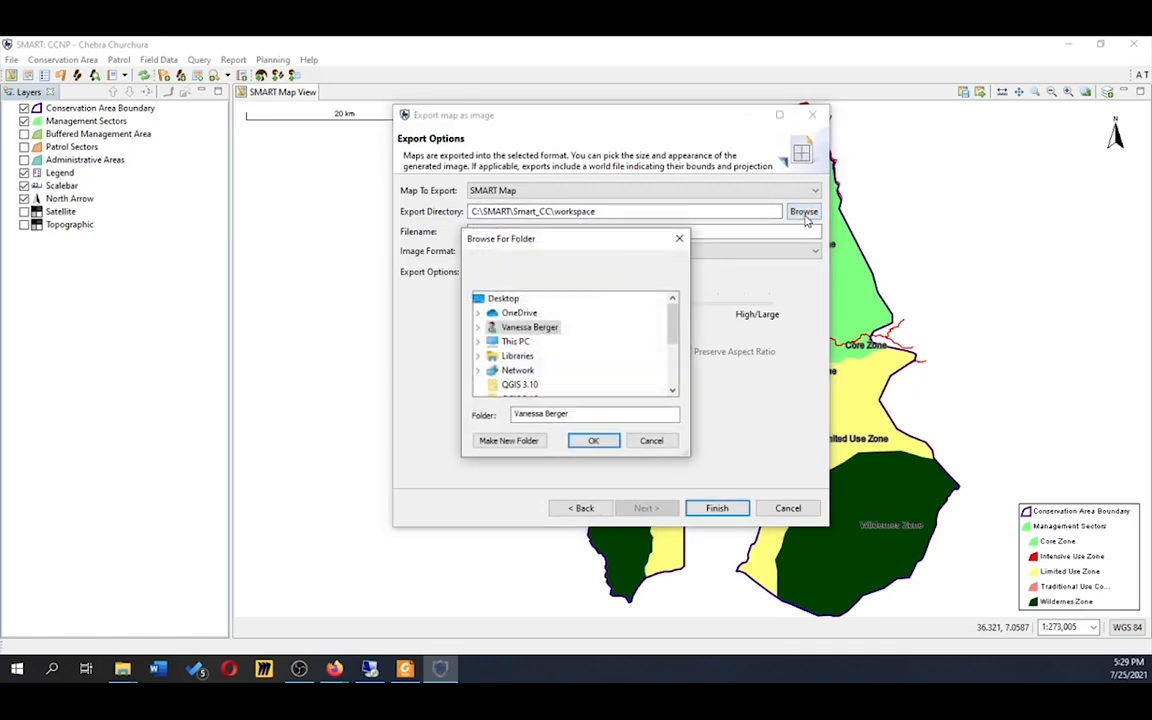
pyautogui.click(515, 342)
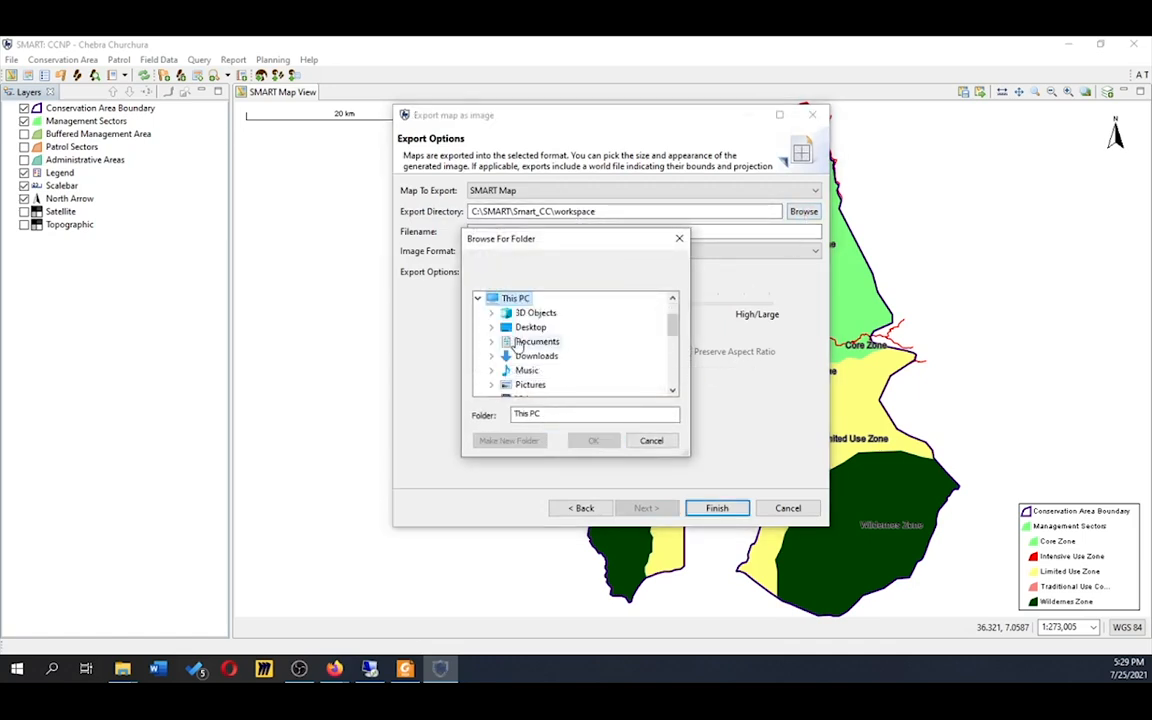
pyautogui.scroll(-1, 518, 350)
pyautogui.doubleClick(530, 372)
pyautogui.scroll(-6, 530, 370)
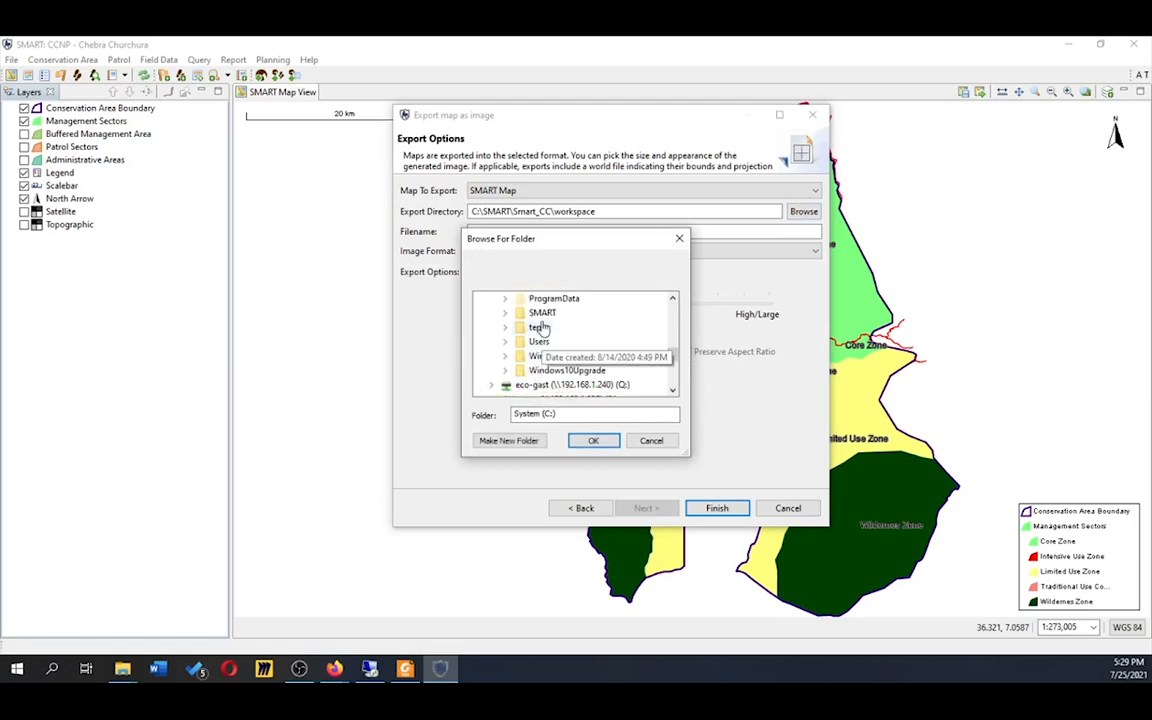
pyautogui.doubleClick(540, 327)
pyautogui.doubleClick(541, 314)
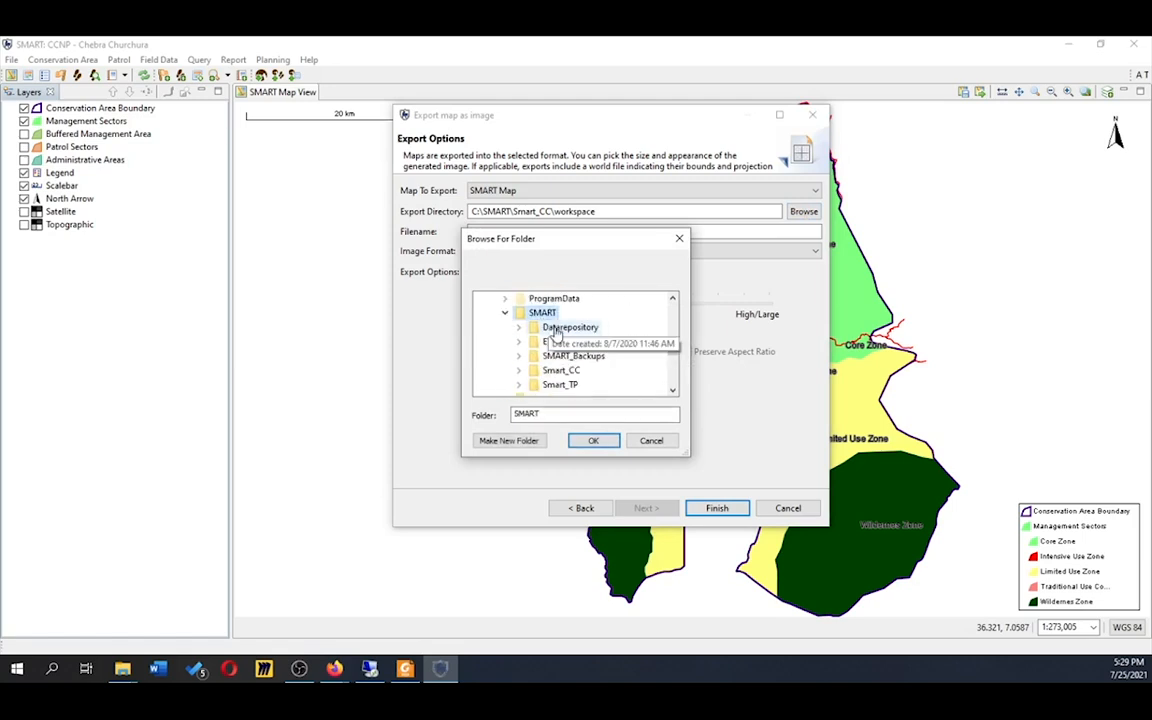
pyautogui.doubleClick(556, 328)
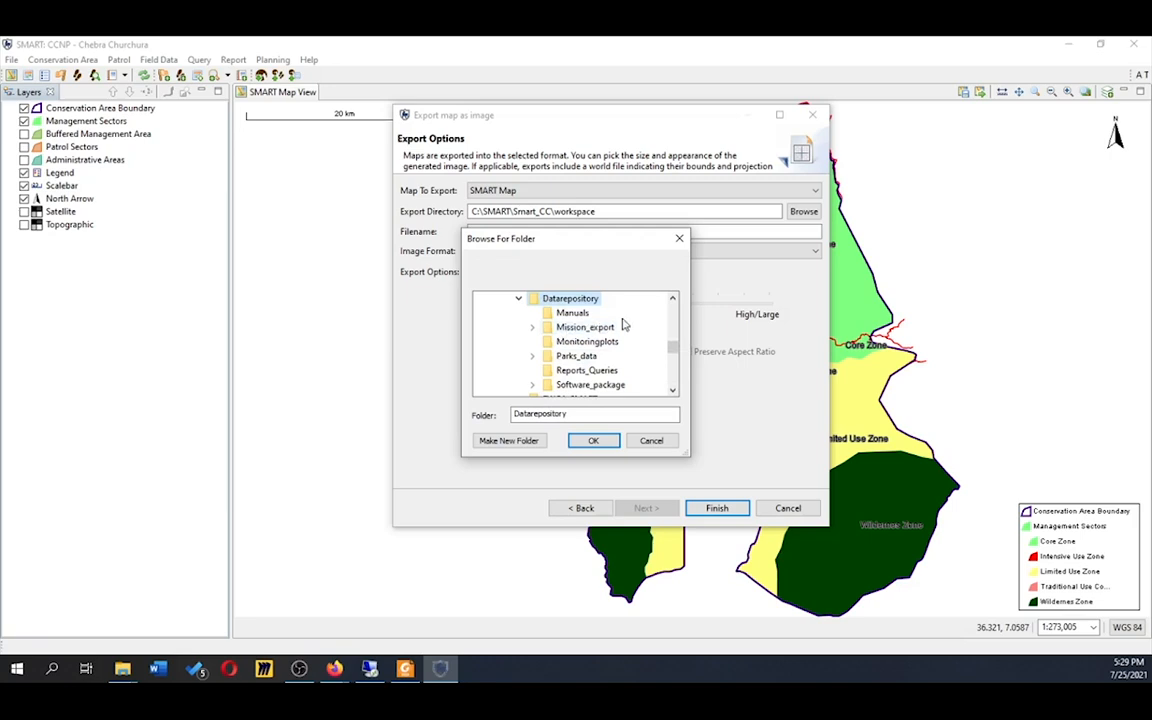
pyautogui.doubleClick(585, 357)
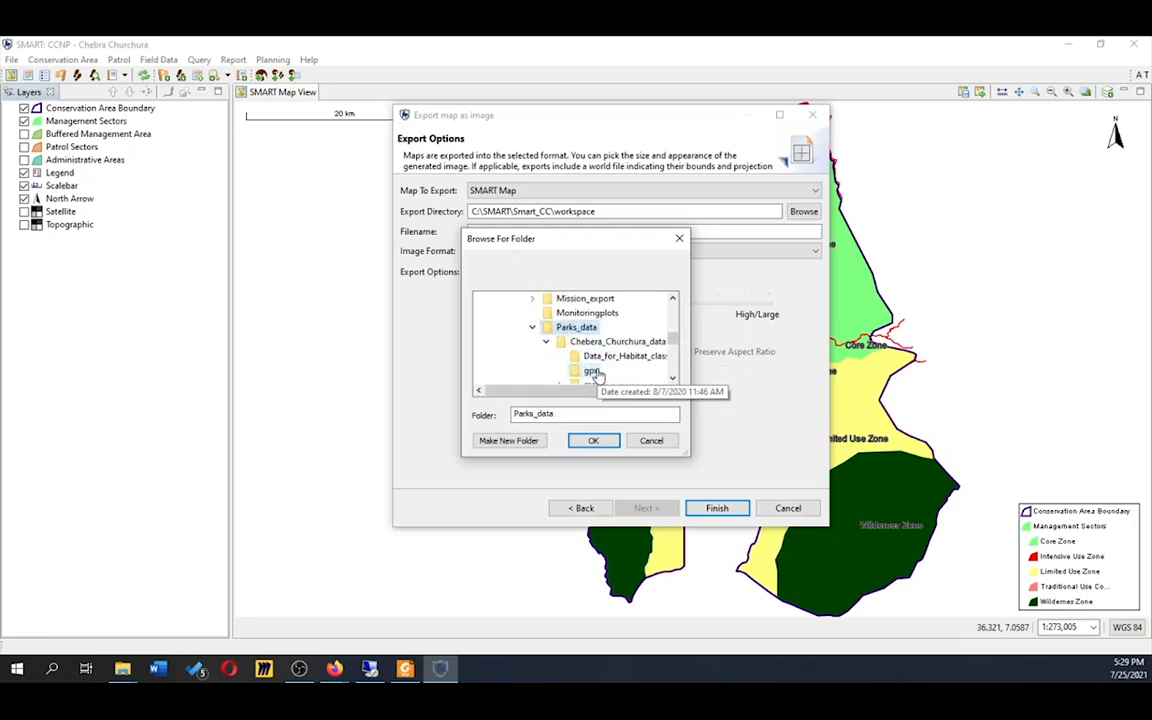
pyautogui.scroll(-1, 620, 372)
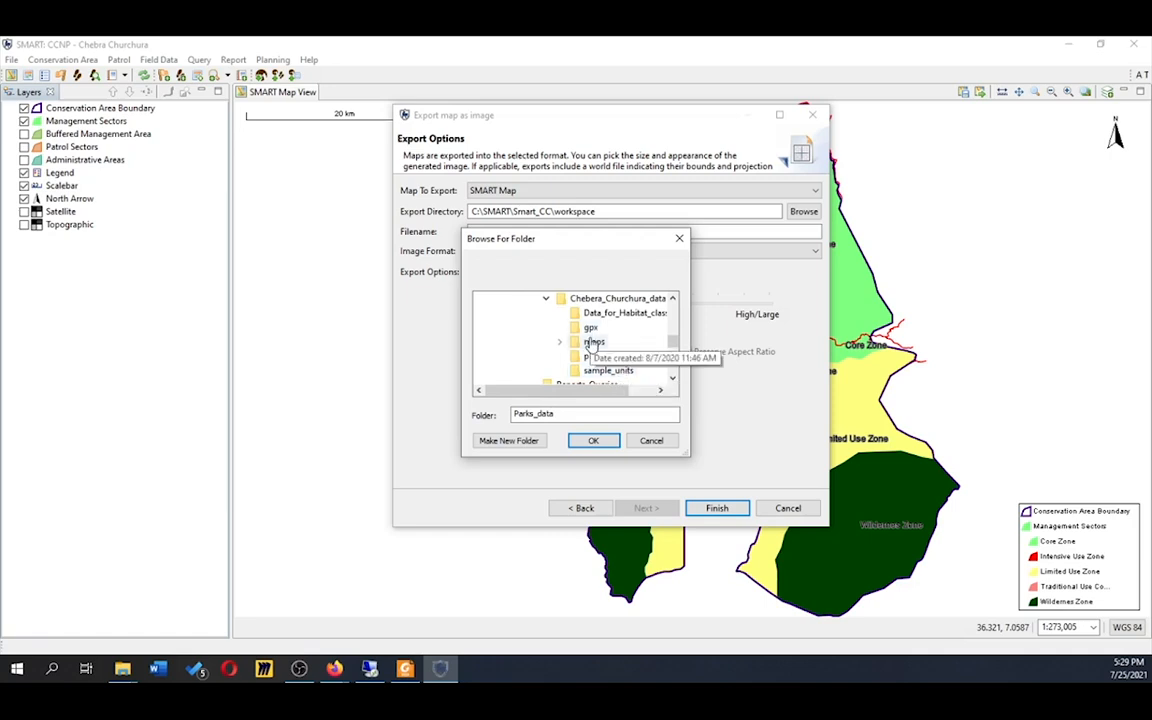
pyautogui.doubleClick(594, 341)
pyautogui.click(593, 441)
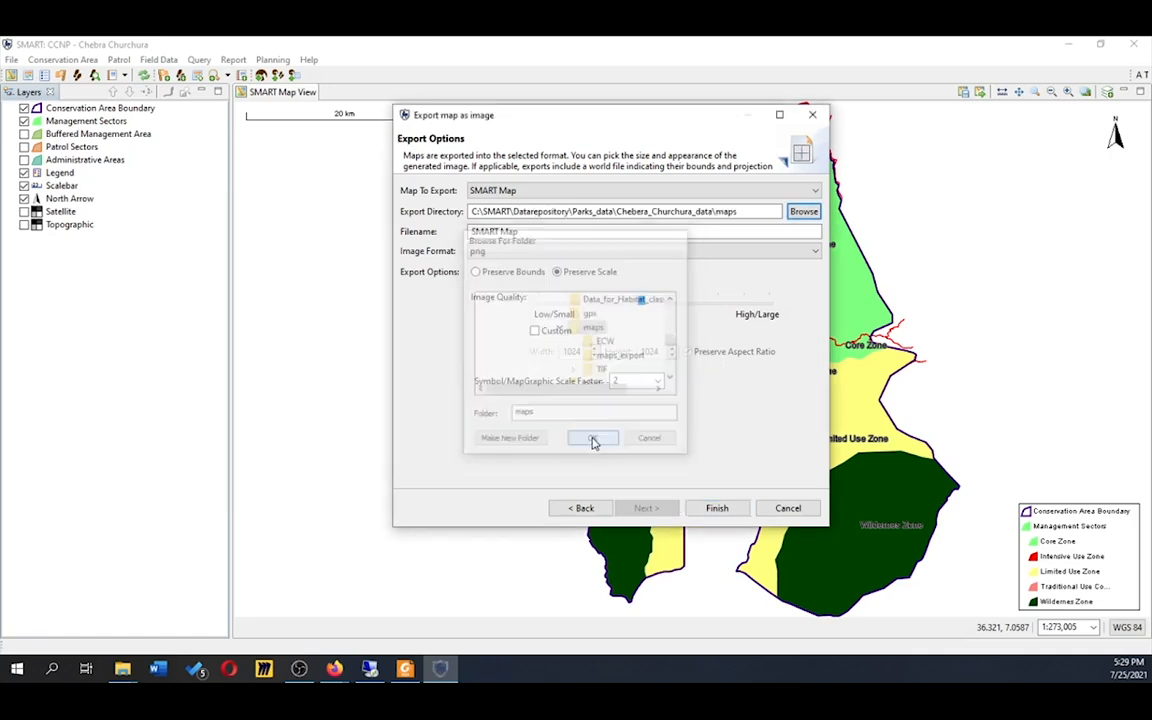
# - Name the export file Management_sectors and choose png as the image format
pyautogui.moveTo(546, 229); pyautogui.dragTo(468, 230)
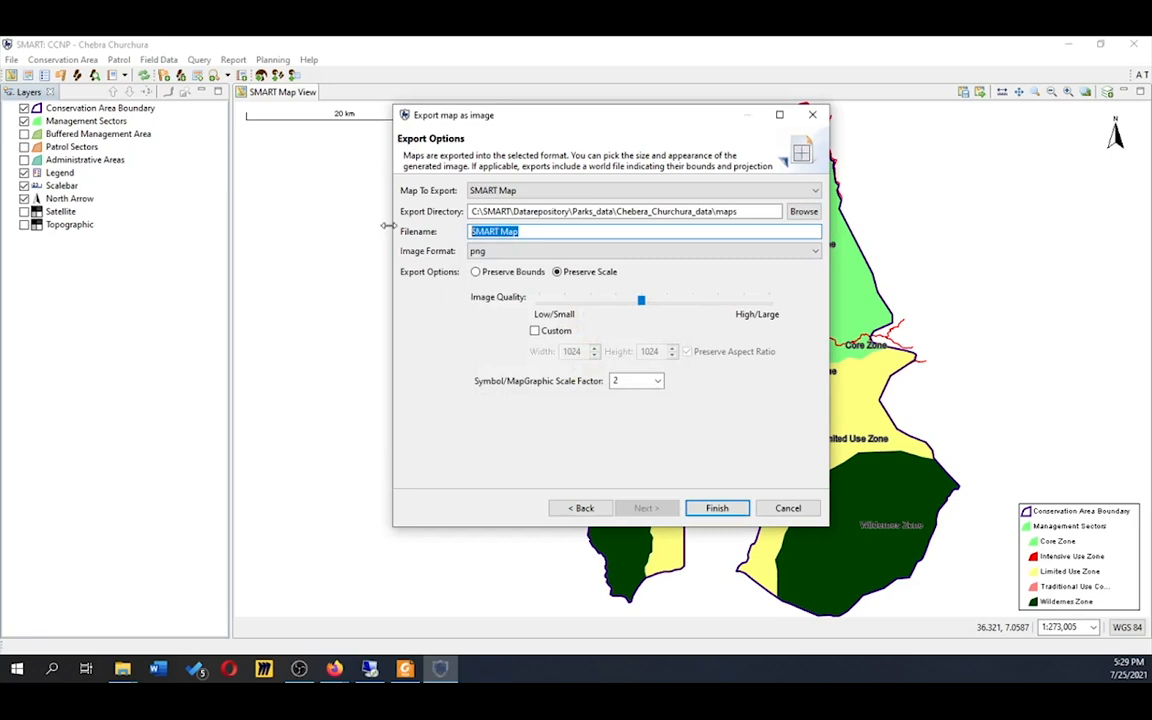
pyautogui.write('Manga')
pyautogui.press('BackSpace')
pyautogui.press('BackSpace')
pyautogui.write('agement')
pyautogui.press('BackSpace')
pyautogui.write('_sec')
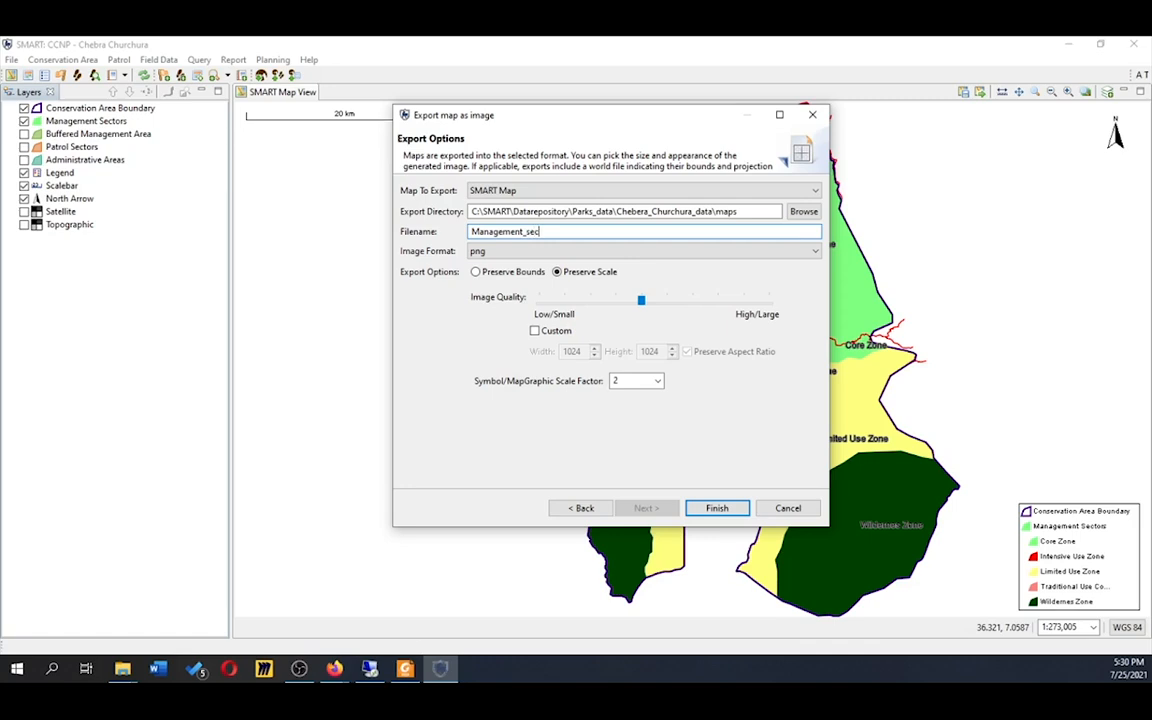
pyautogui.write('tors')
pyautogui.click(468, 252)
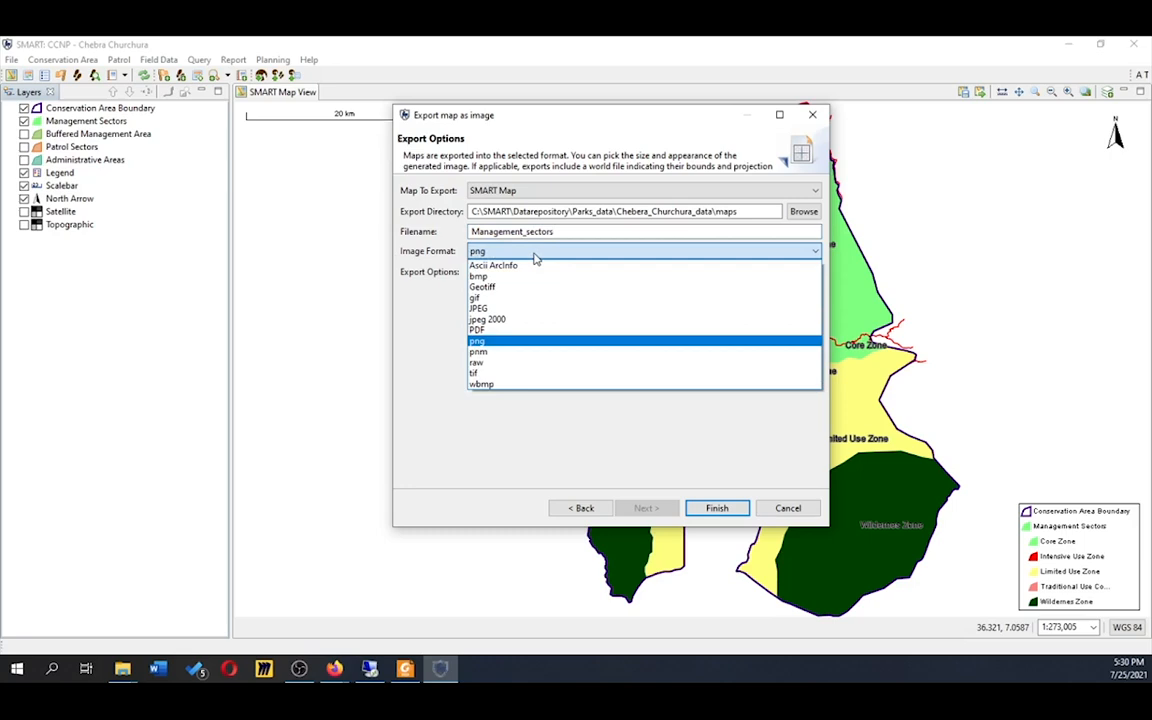
pyautogui.click(507, 345)
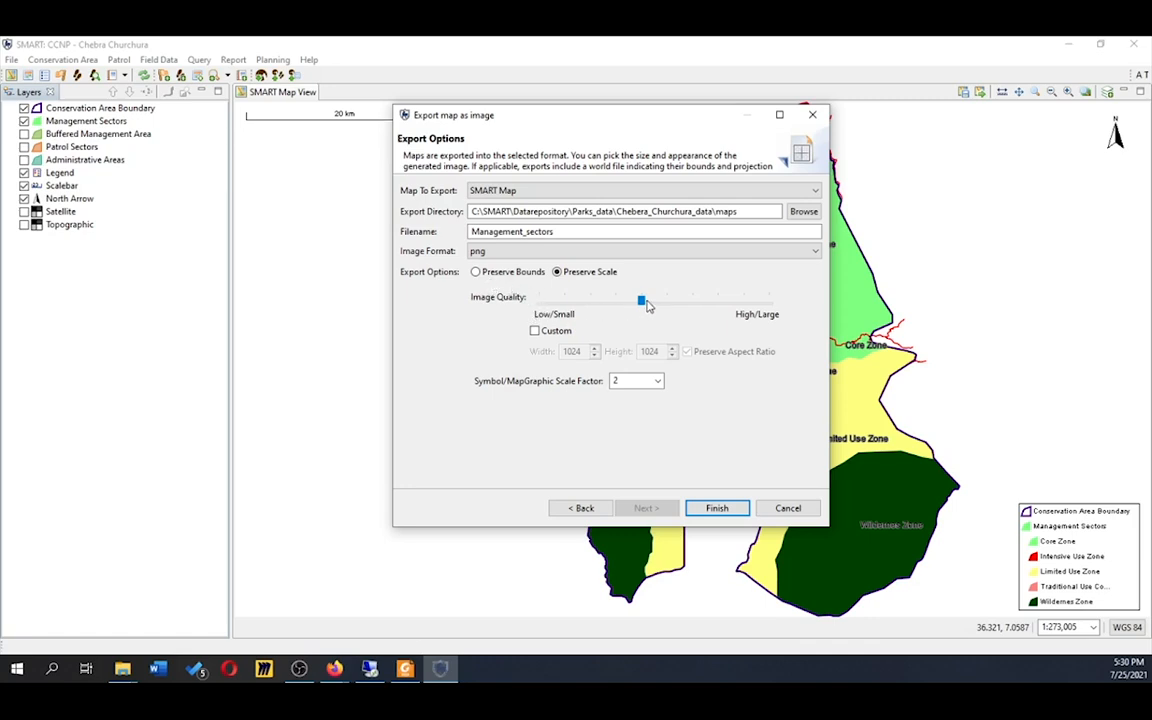
# - Raise the image quality towards High/Large and run the map export
pyautogui.moveTo(643, 301); pyautogui.dragTo(710, 316)
pyautogui.click(707, 310)
pyautogui.click(711, 509)
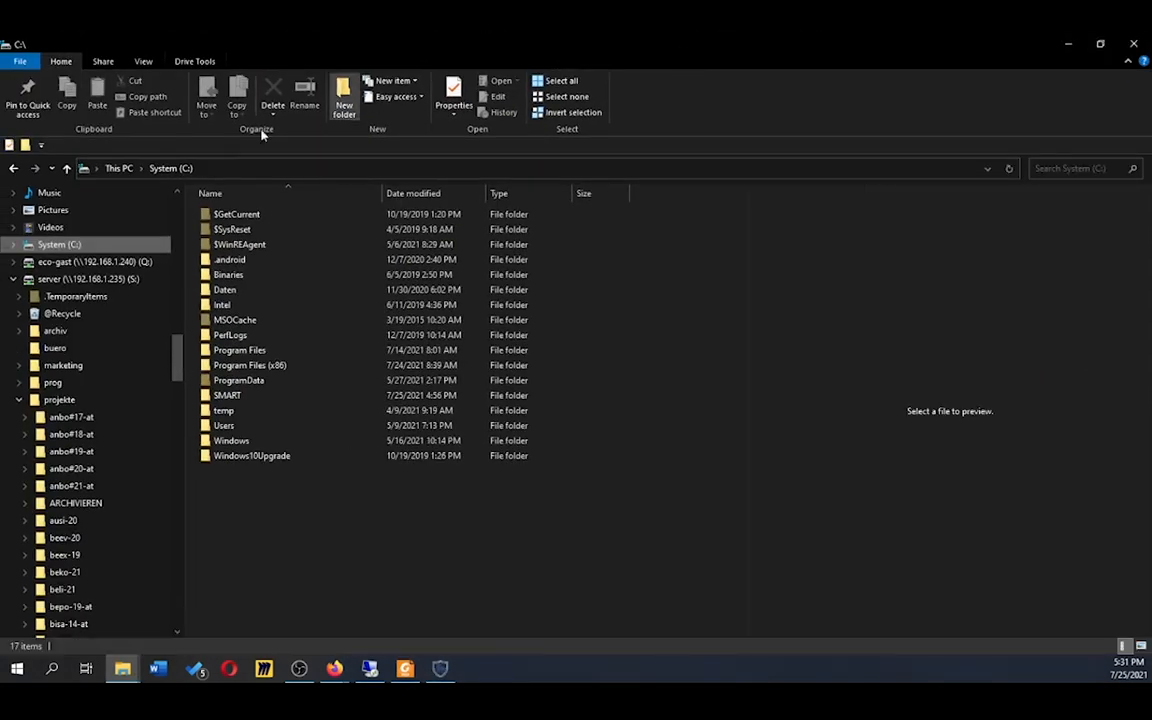
# - In File Explorer, open the maps folder under SMART\Datarepository\Parks_data\Chebera_Churchura_data
pyautogui.doubleClick(232, 395)
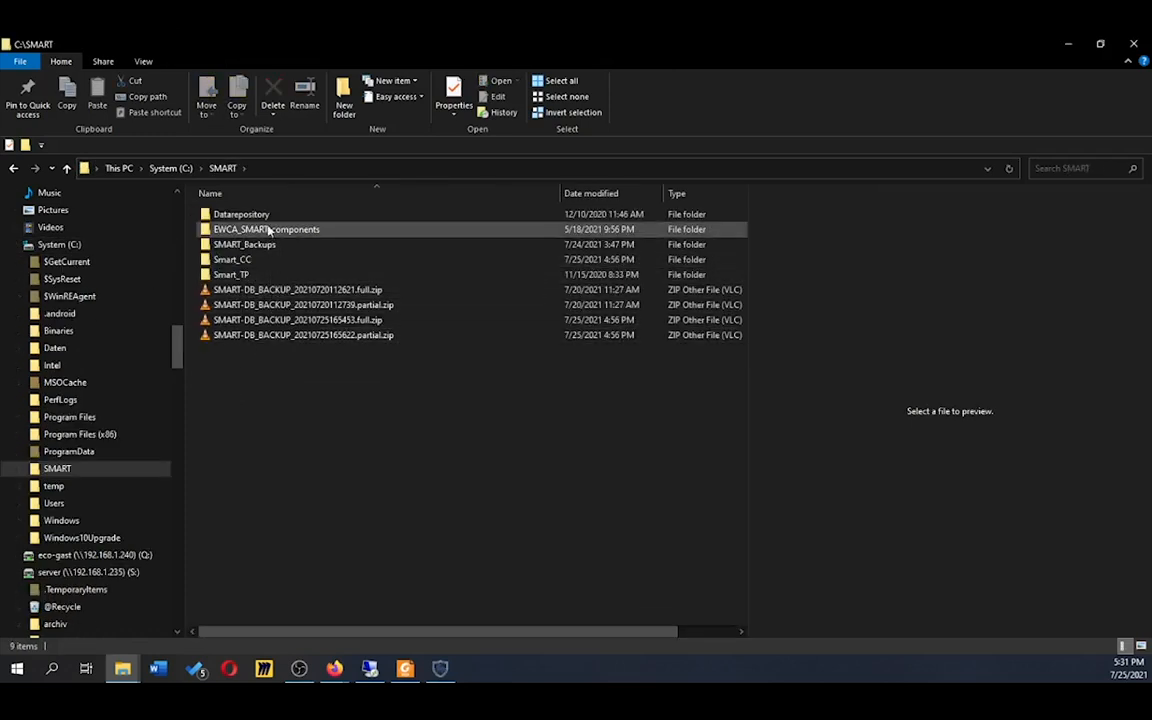
pyautogui.doubleClick(245, 214)
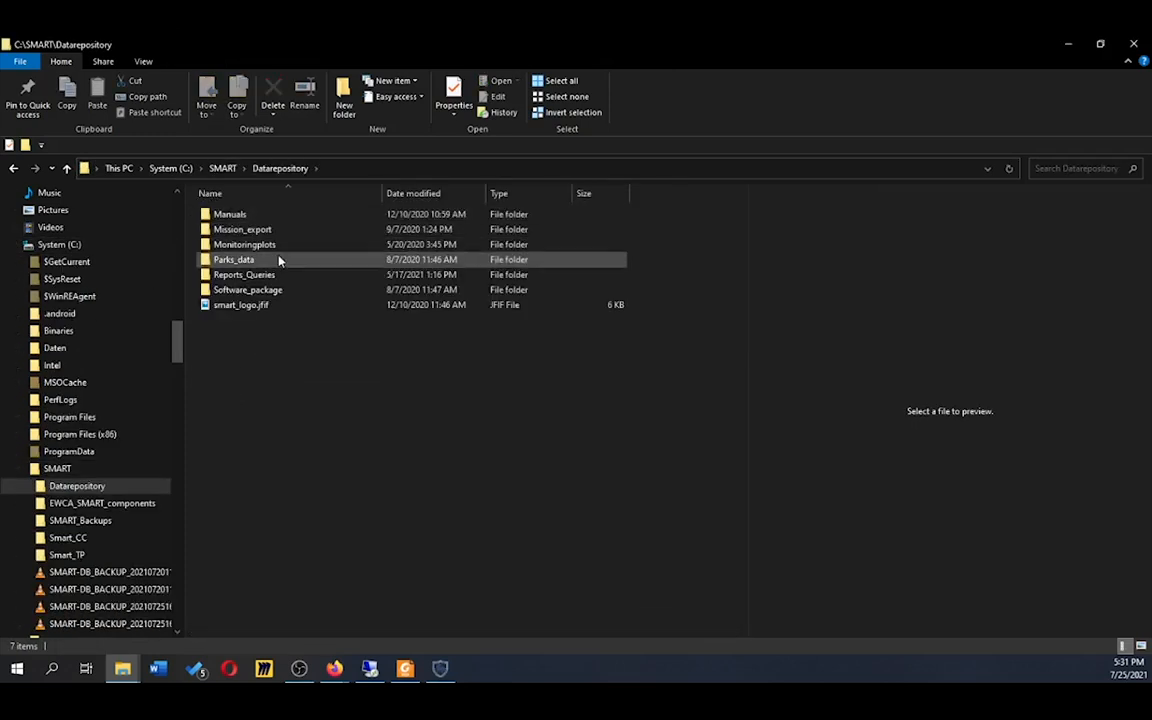
pyautogui.doubleClick(280, 260)
pyautogui.click(272, 219)
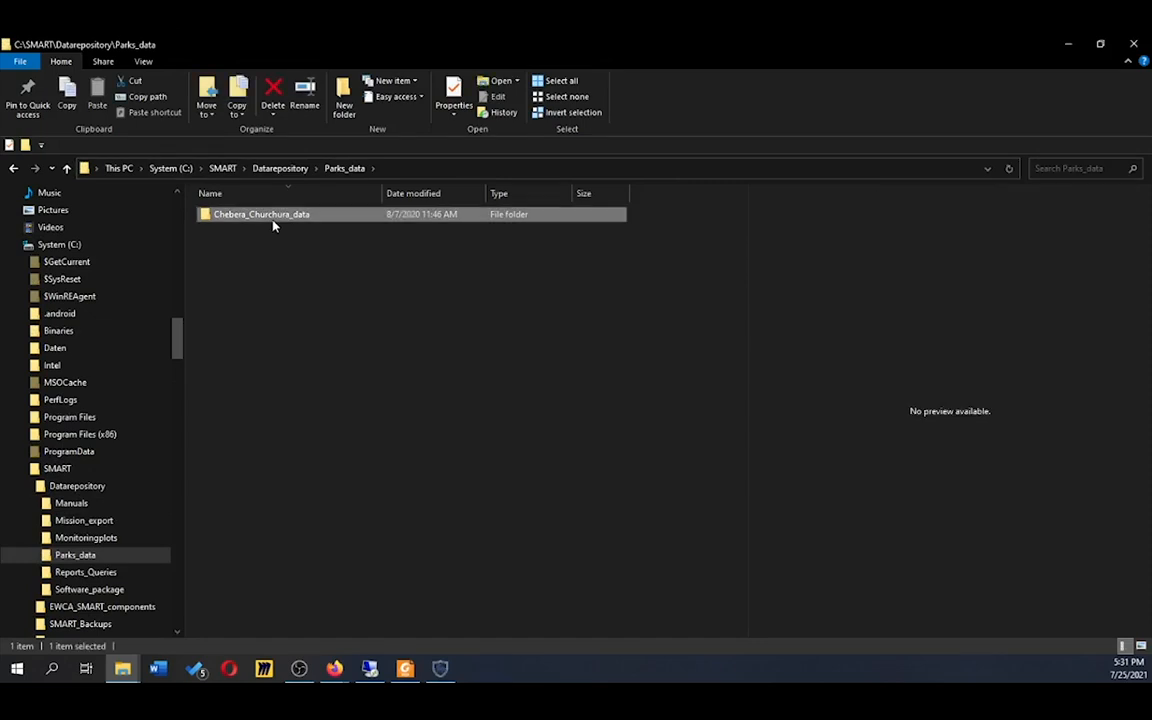
pyautogui.doubleClick(272, 222)
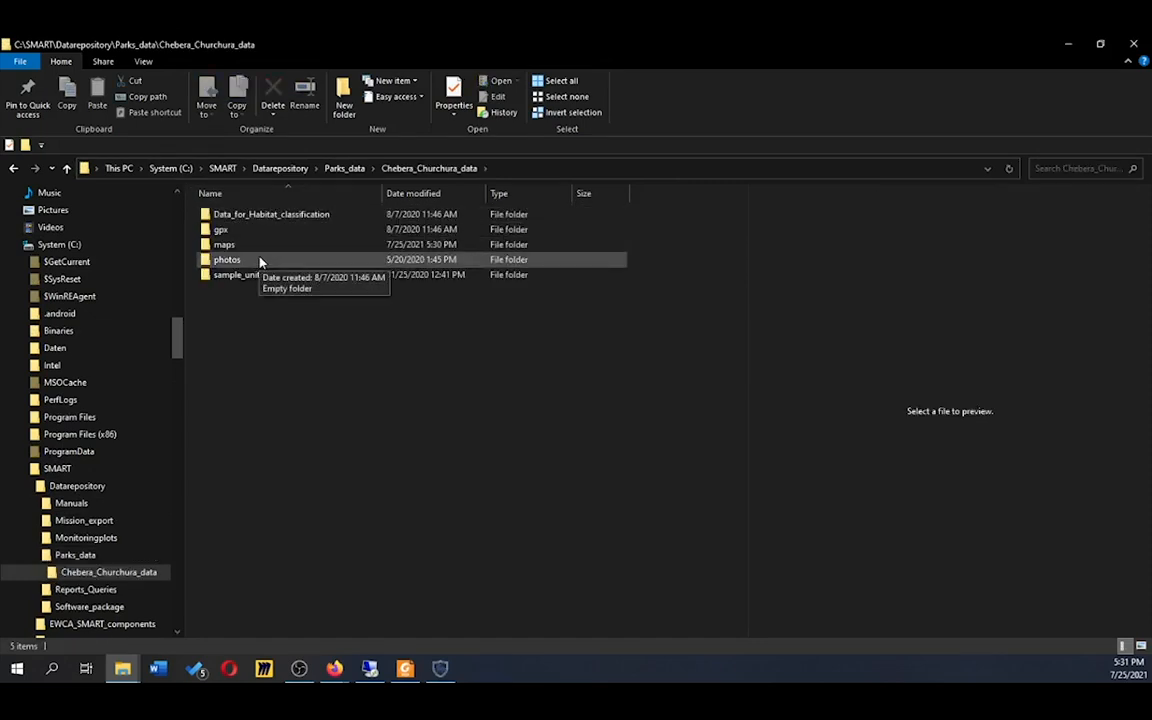
pyautogui.doubleClick(256, 245)
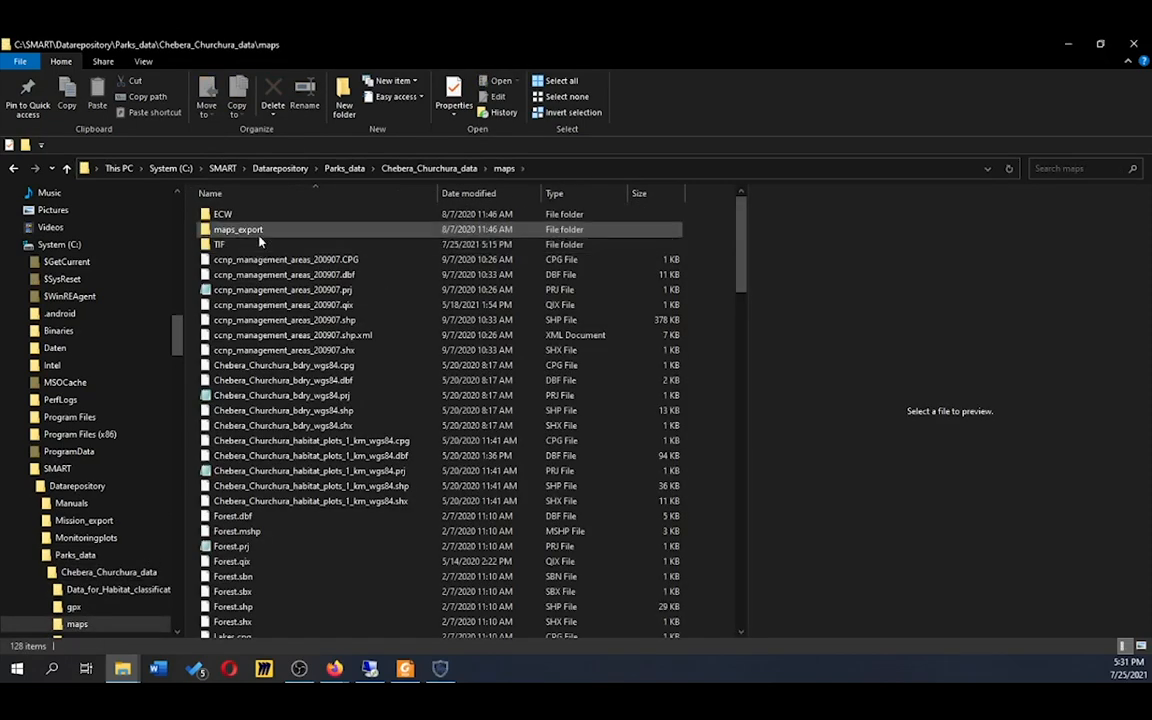
# - Sort the maps folder by date modified and select the exported Management_sectors png, prj and wld files
pyautogui.scroll(-1, 258, 240)
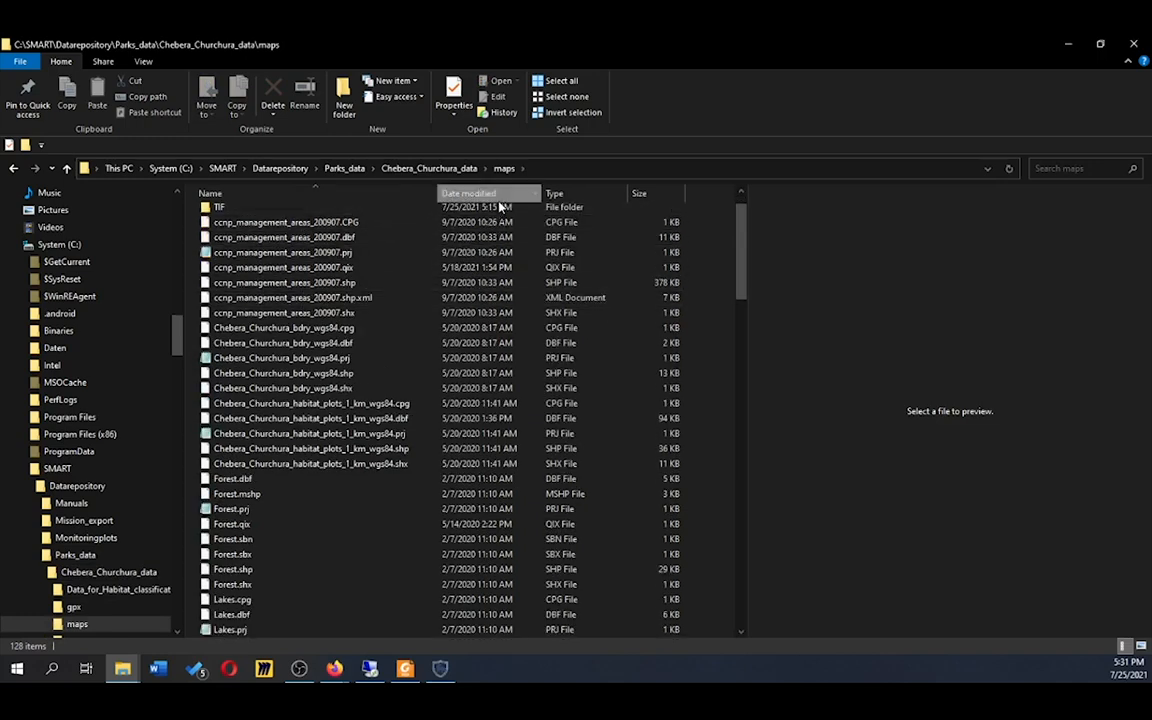
pyautogui.click(468, 193)
pyautogui.click(373, 243)
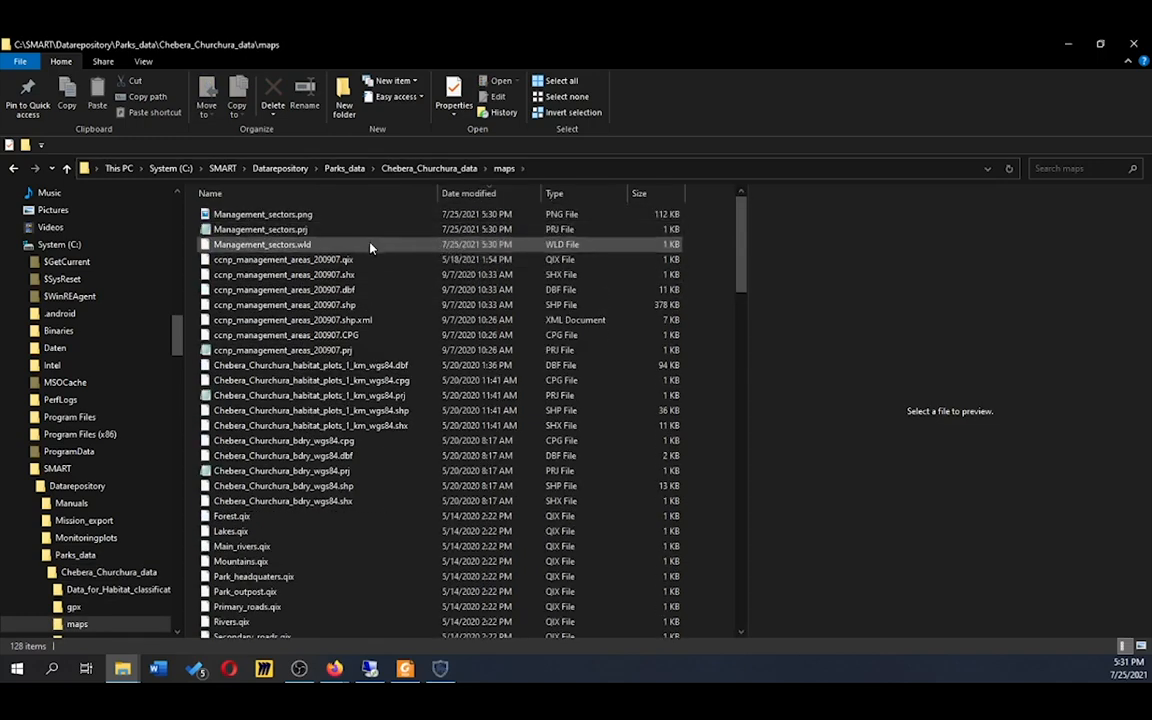
pyautogui.click(367, 216)
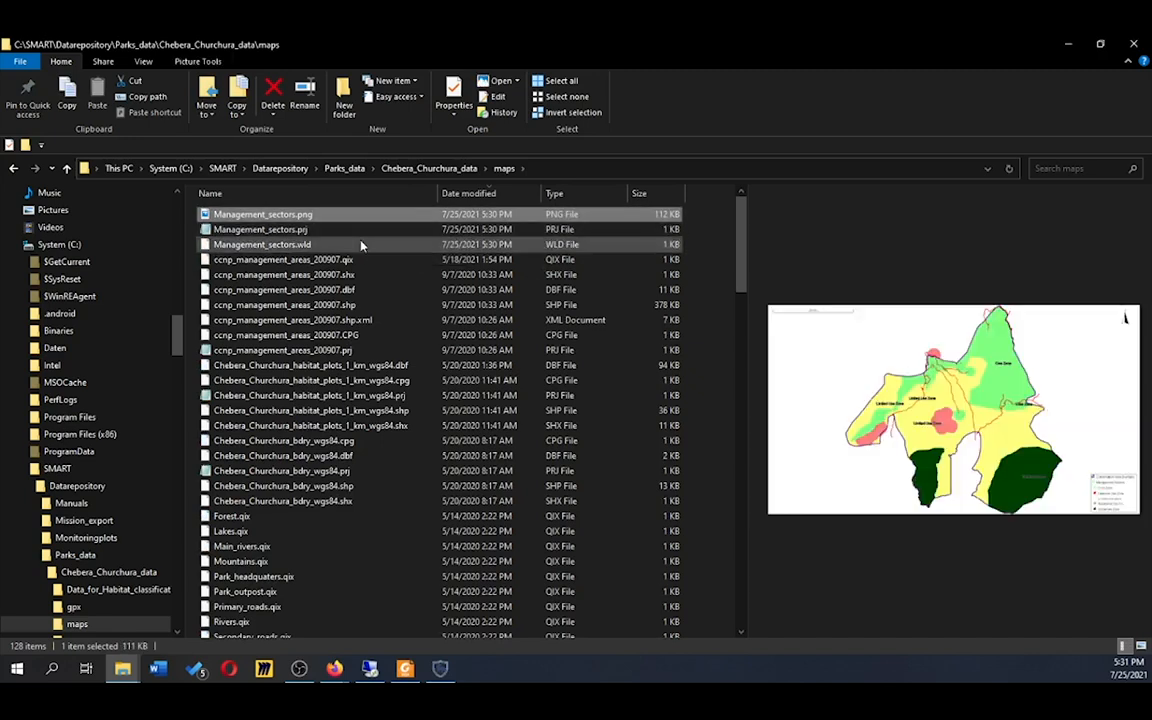
pyautogui.keyDown('shift'); pyautogui.click(360, 241); pyautogui.keyUp('shift')
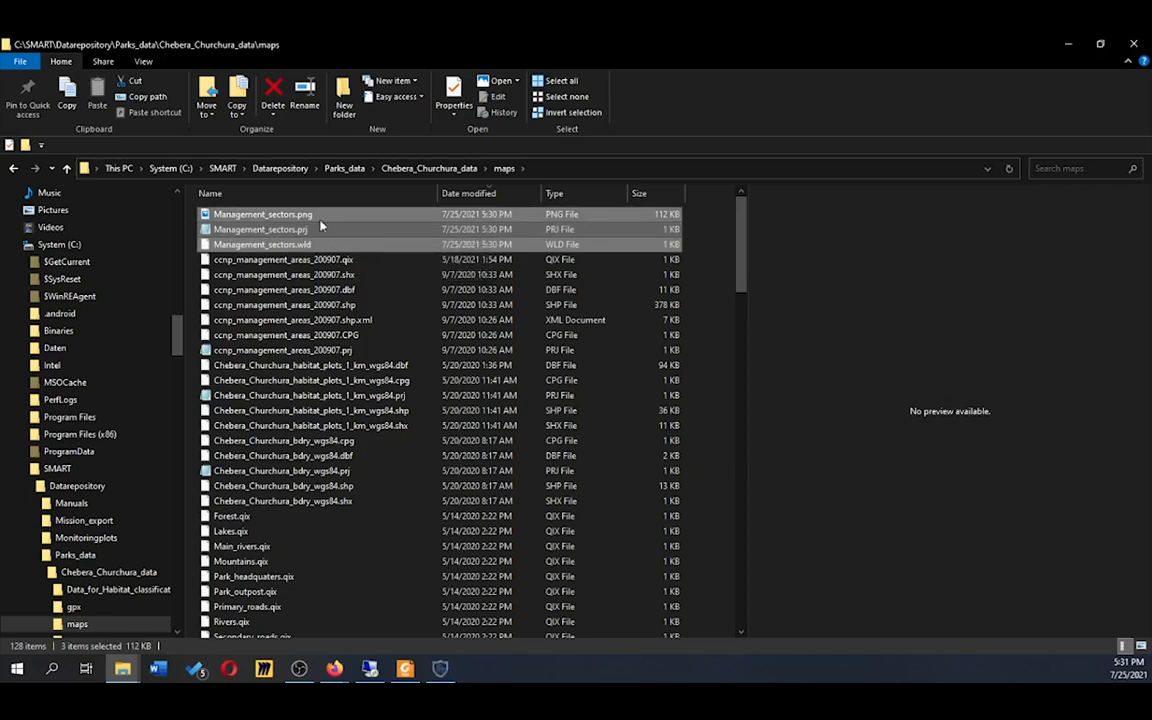
# - View Management_sectors.png in the Photos app, close it, and return to the SMART map
pyautogui.click(323, 216)
pyautogui.doubleClick(323, 216)
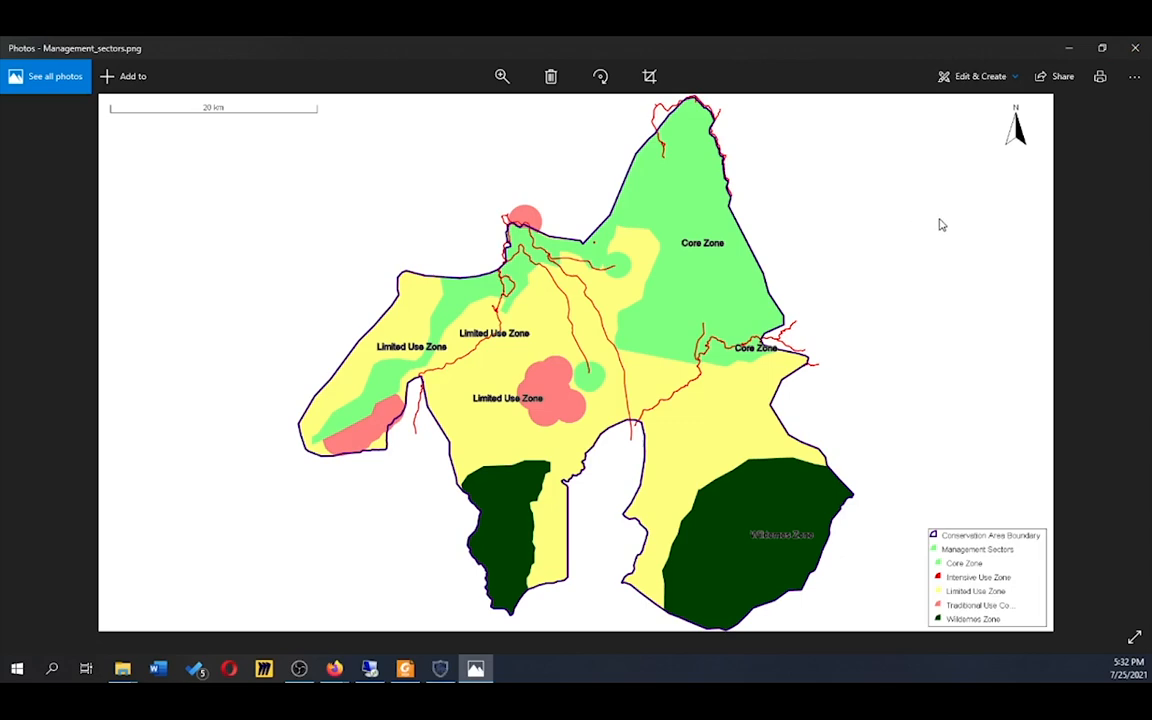
pyautogui.click(1135, 46)
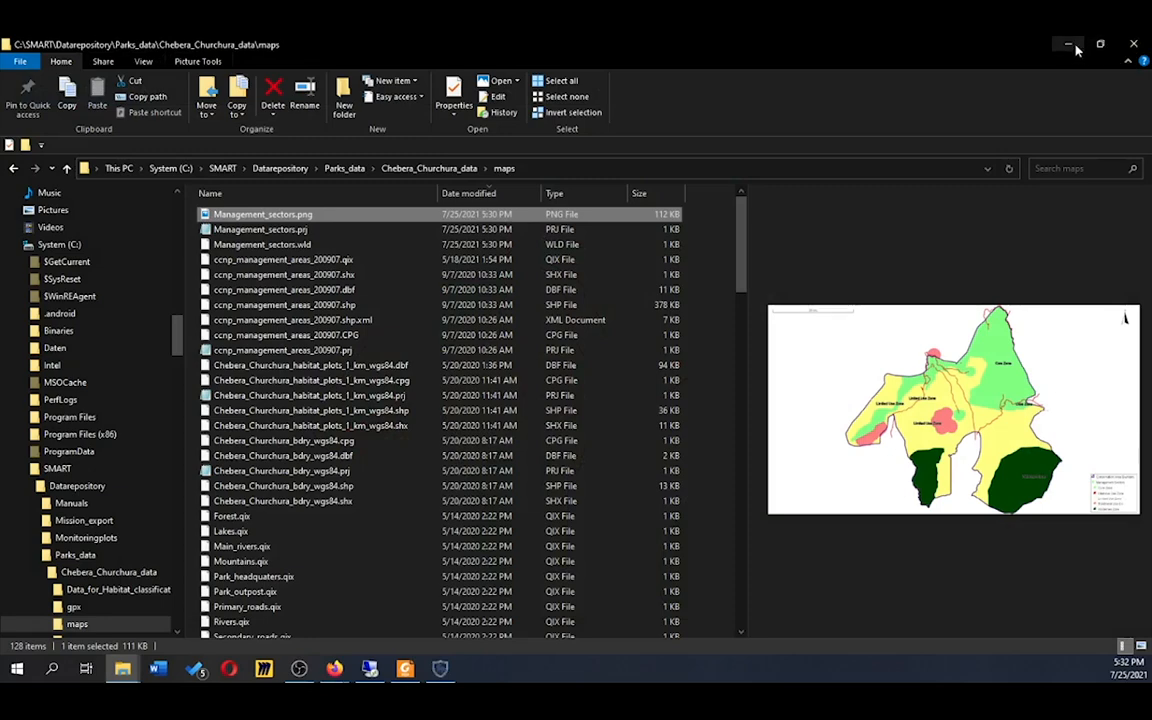
pyautogui.click(1072, 45)
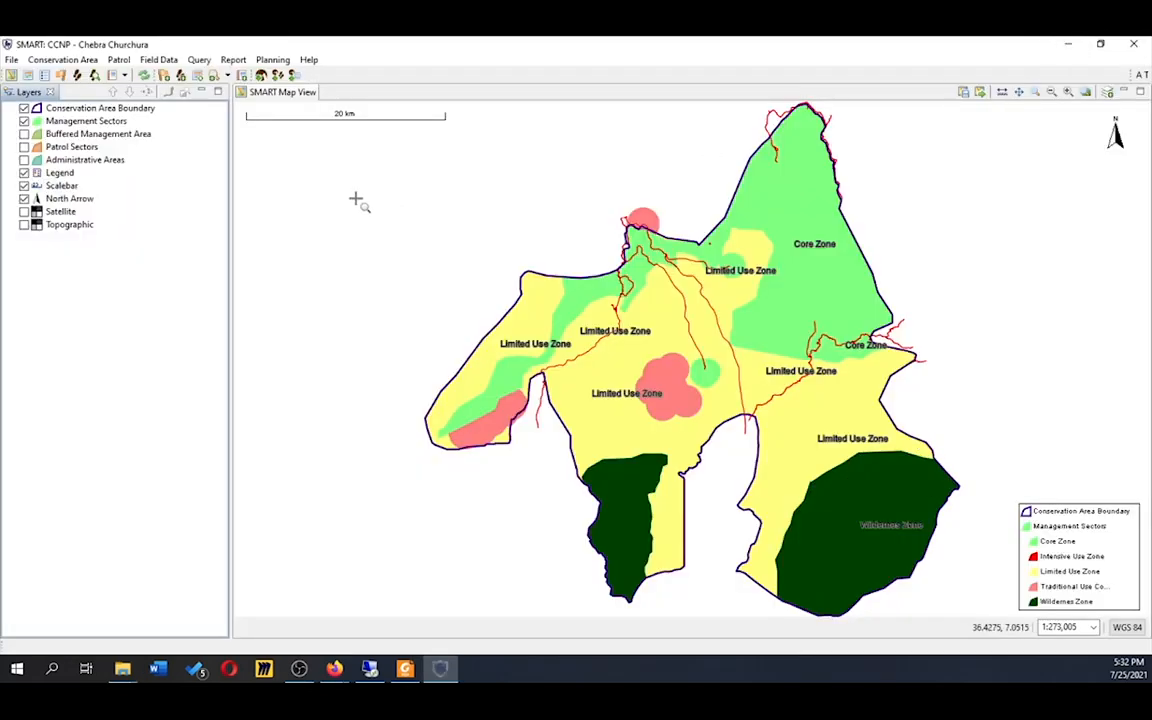